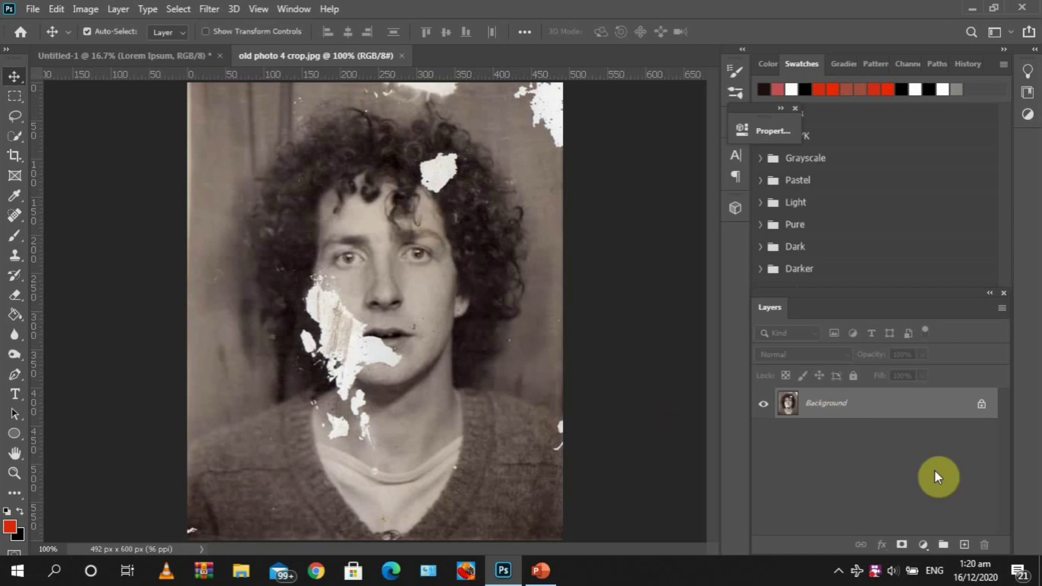
Step: Create a new layer above the background and name it blemish
{"action": "left_click", "coordinate": [964, 544]}
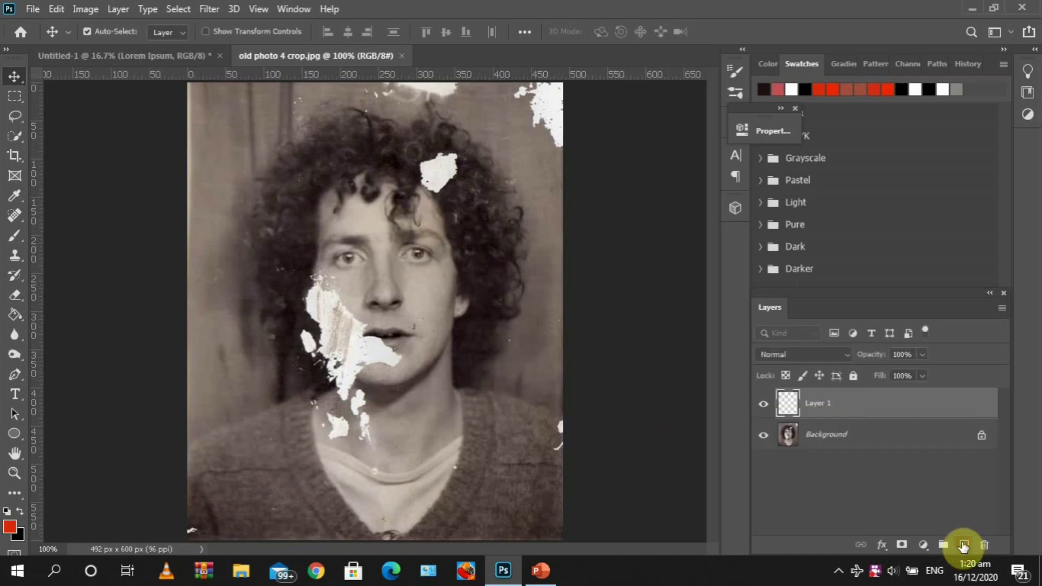
{"action": "double_click", "coordinate": [816, 404]}
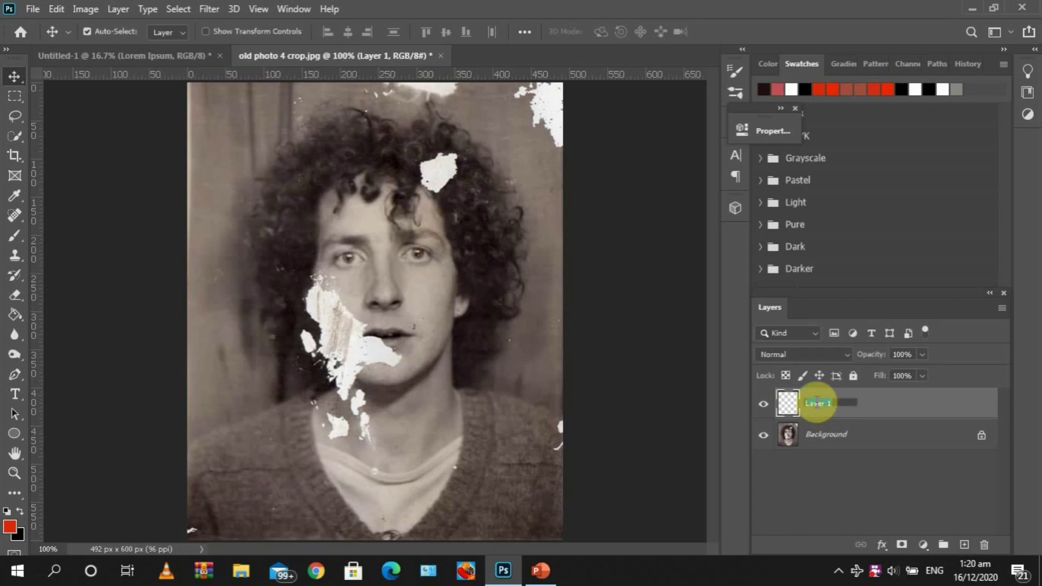
{"action": "type", "text": "blemish"}
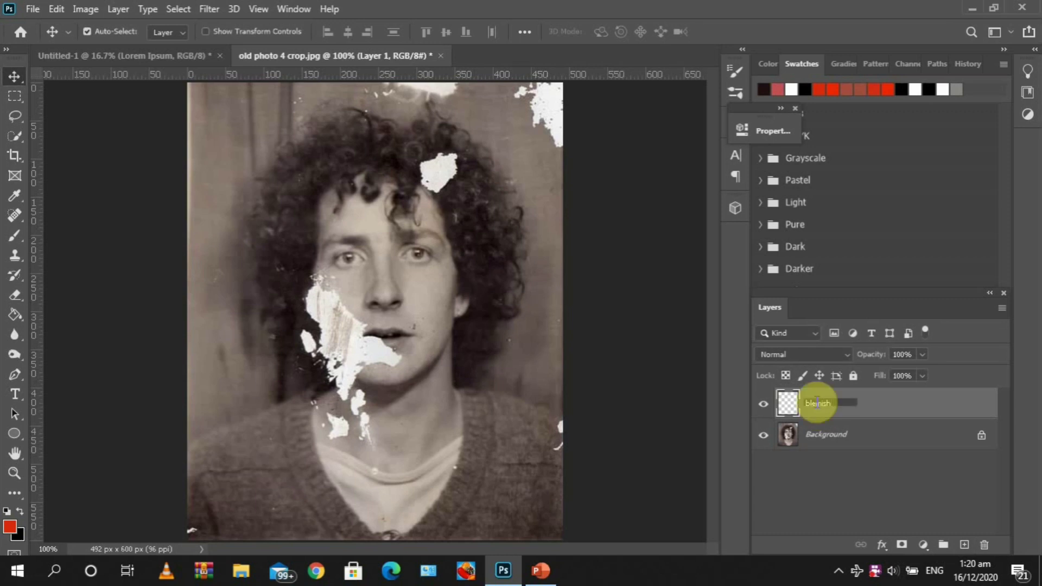
{"action": "key", "text": "Return"}
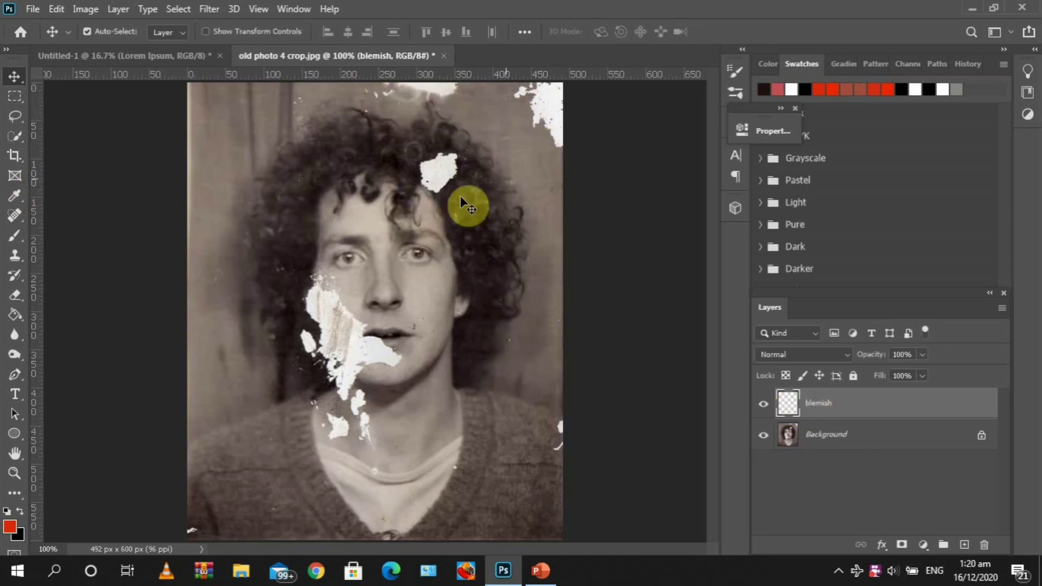
Step: With the Healing Brush, cover the right end of the white damage along the photo's top edge using nearby background
{"action": "left_click", "coordinate": [13, 217]}
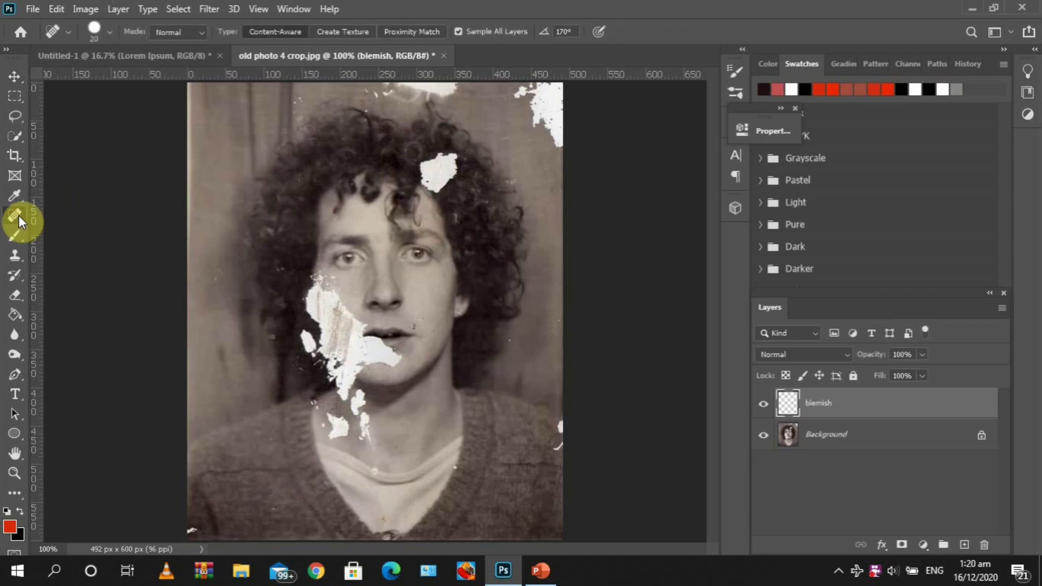
{"action": "right_click", "coordinate": [18, 216]}
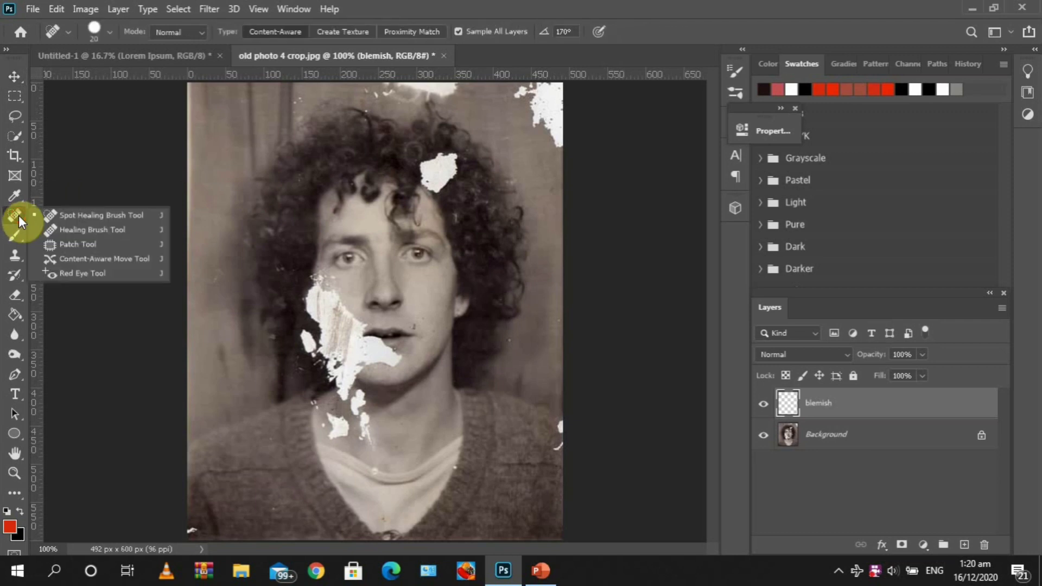
{"action": "left_click", "coordinate": [93, 230]}
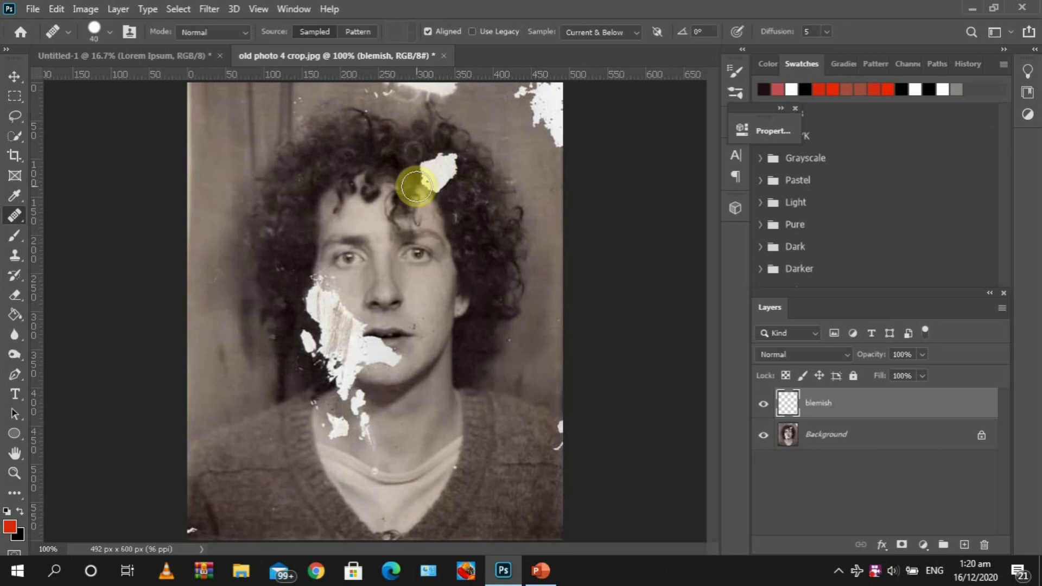
{"action": "key", "text": "ctrl+plus"}
{"action": "key", "text": "ctrl+plus"}
{"action": "key", "text": "ctrl+plus"}
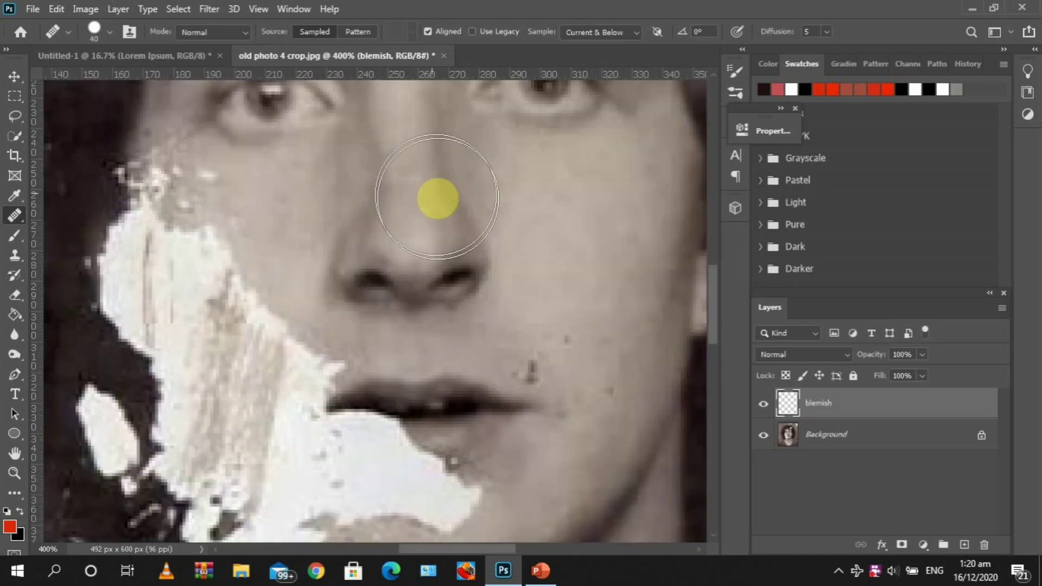
{"action": "key", "text": "ctrl+minus"}
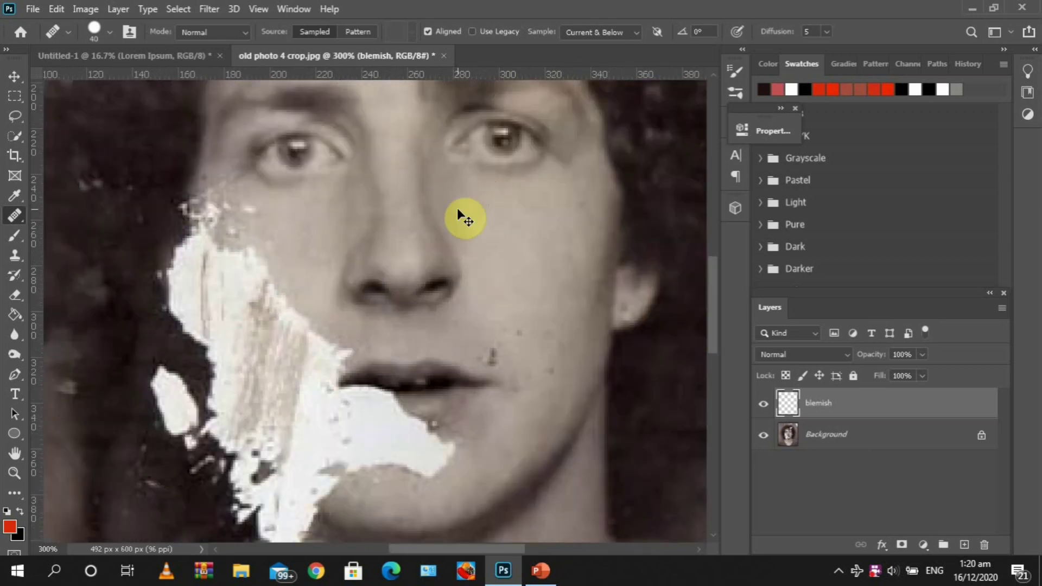
{"action": "key", "text": "ctrl+minus"}
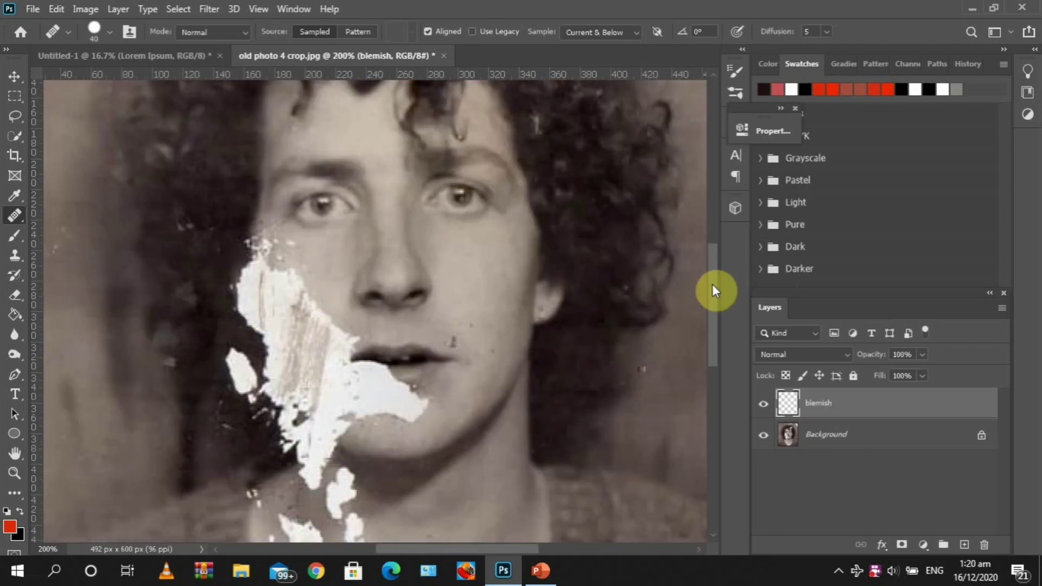
{"action": "left_click_drag", "start_coordinate": [712, 284], "coordinate": [702, 194]}
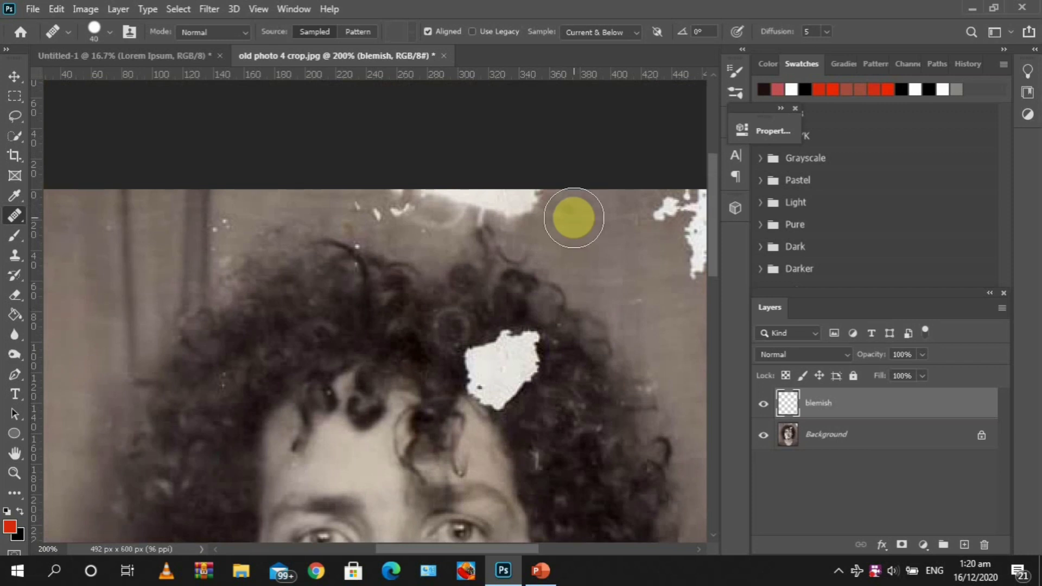
{"action": "left_click", "coordinate": [528, 204]}
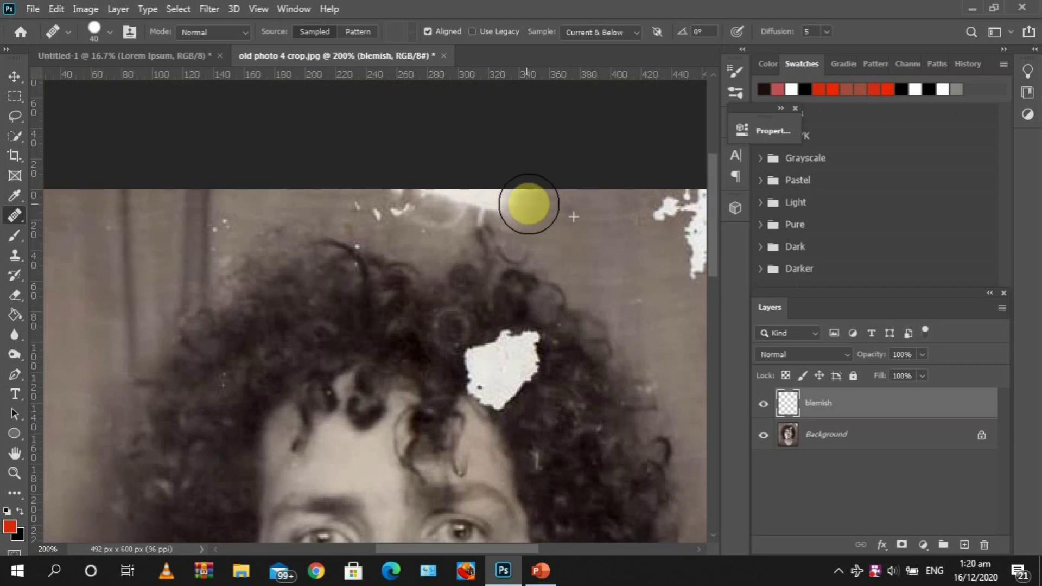
{"action": "left_click", "coordinate": [497, 207]}
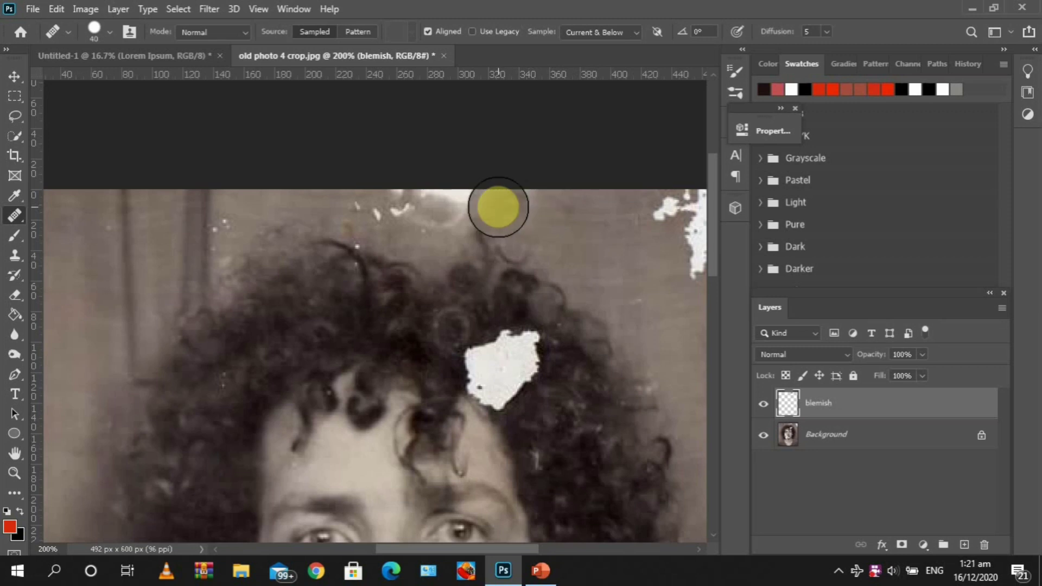
{"action": "left_click", "coordinate": [479, 205]}
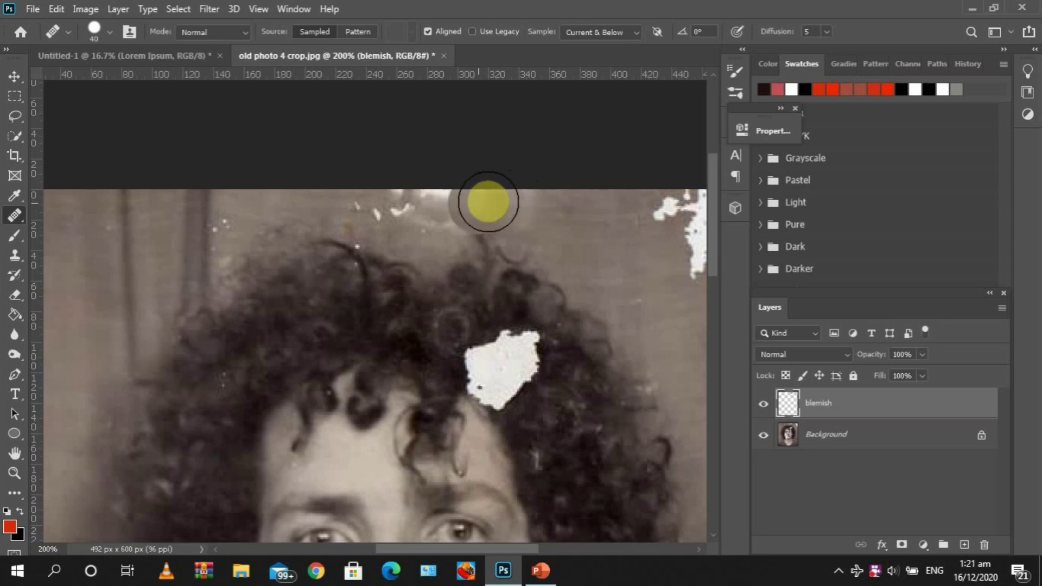
{"action": "left_click", "coordinate": [523, 205]}
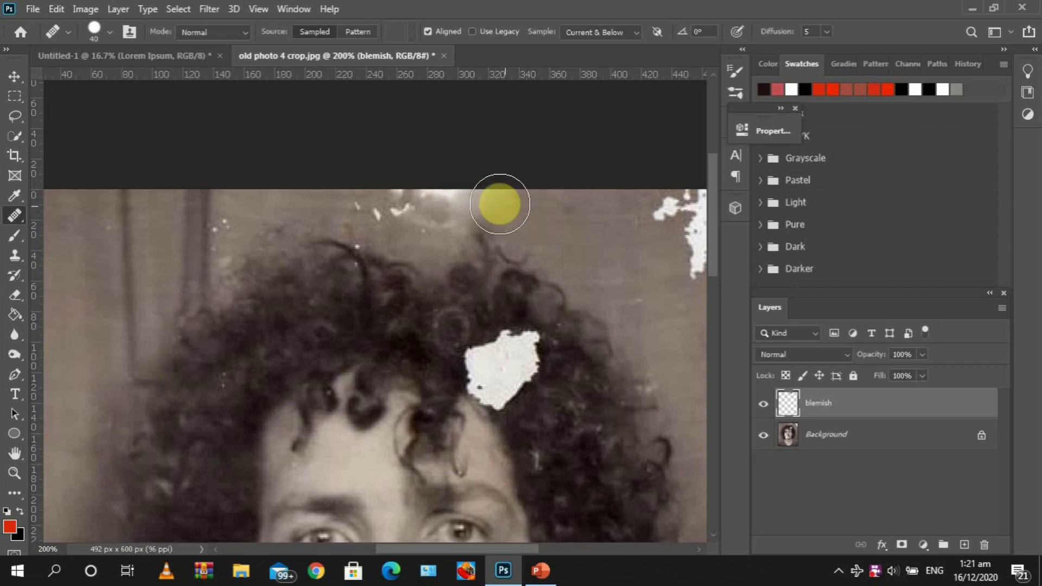
Step: Heal the rest of the white patch along the top edge and the small flecks to its left, sampling clean background
{"action": "left_click", "coordinate": [476, 204]}
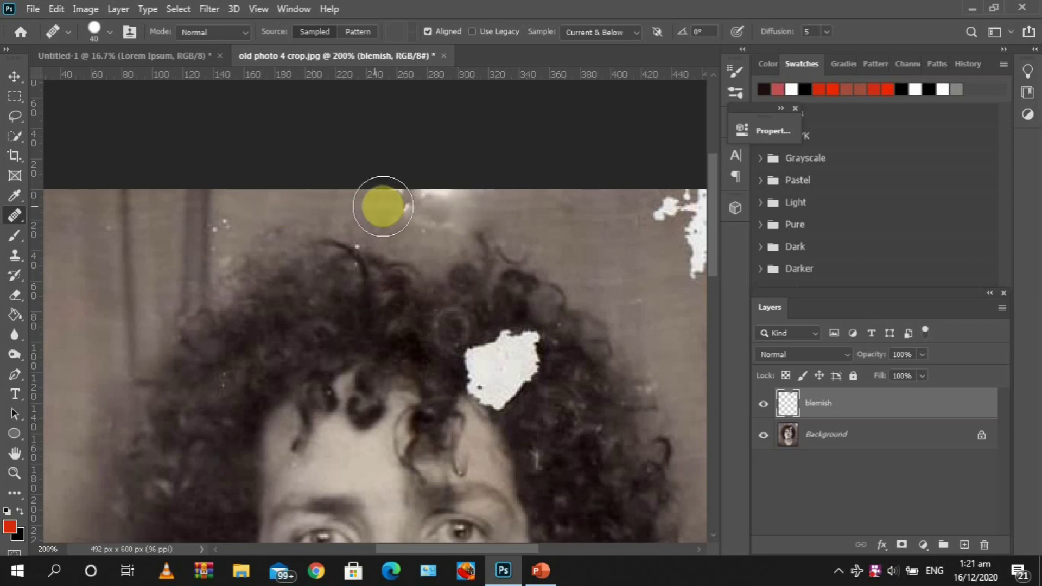
{"action": "left_click", "coordinate": [371, 205]}
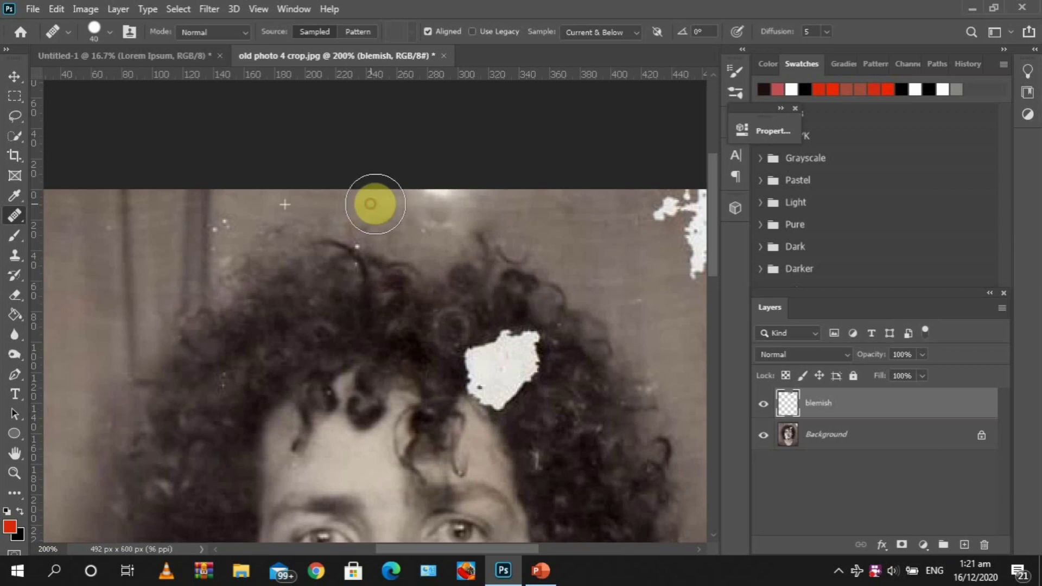
{"action": "left_click", "coordinate": [434, 204]}
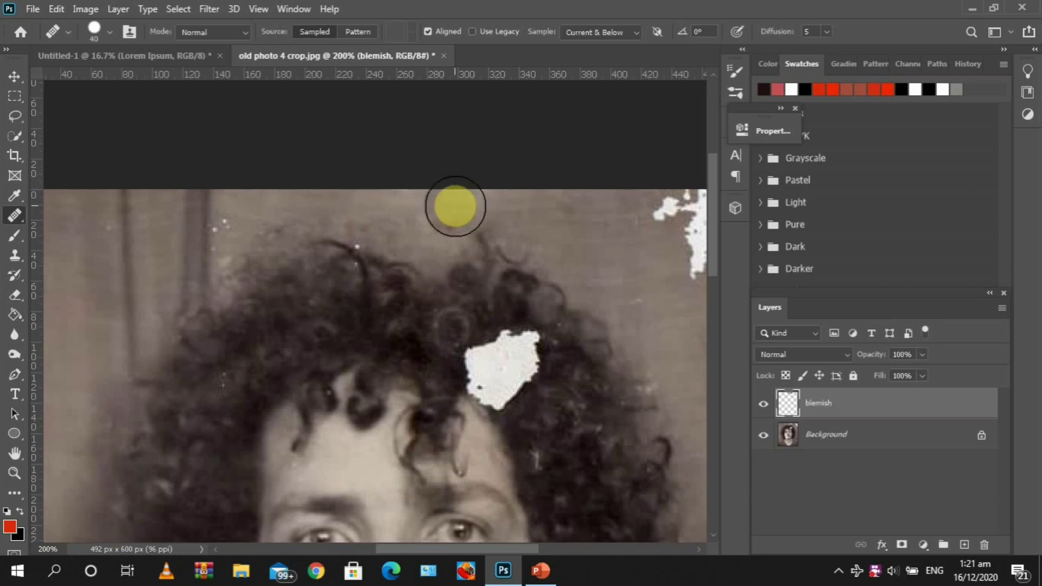
{"action": "left_click", "coordinate": [552, 210], "text": "alt"}
{"action": "left_click", "coordinate": [426, 204]}
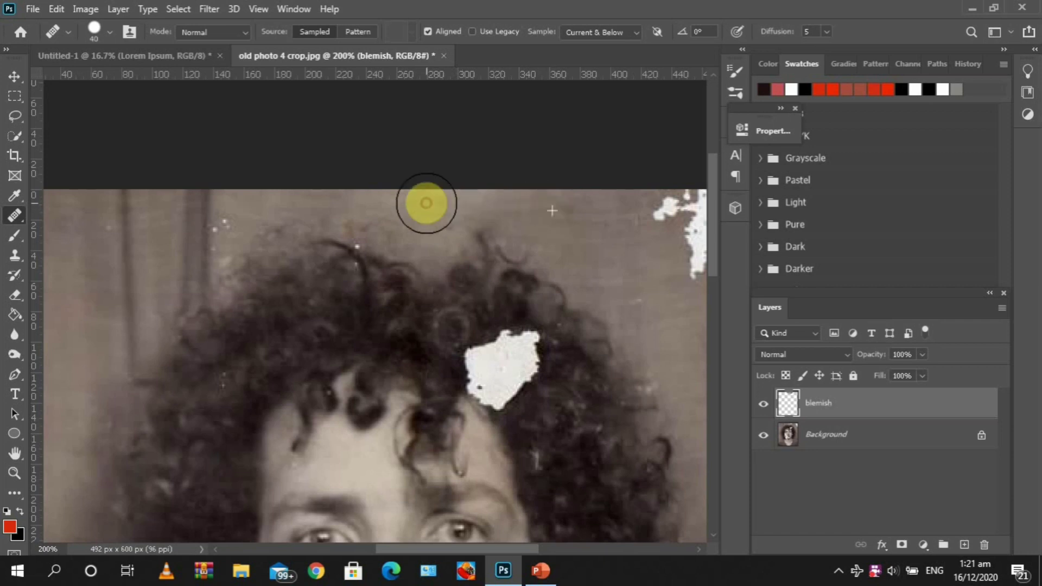
Step: Reduce the healing brush to size 20 and remove the white specks from the background and hair edge at the photo's upper left
{"action": "left_click_drag", "start_coordinate": [513, 549], "coordinate": [477, 549]}
{"action": "left_click", "coordinate": [261, 285], "text": "alt"}
{"action": "left_click", "coordinate": [274, 234]}
{"action": "key", "text": "bracketleft"}
{"action": "key", "text": "bracketleft"}
{"action": "left_click", "coordinate": [369, 234]}
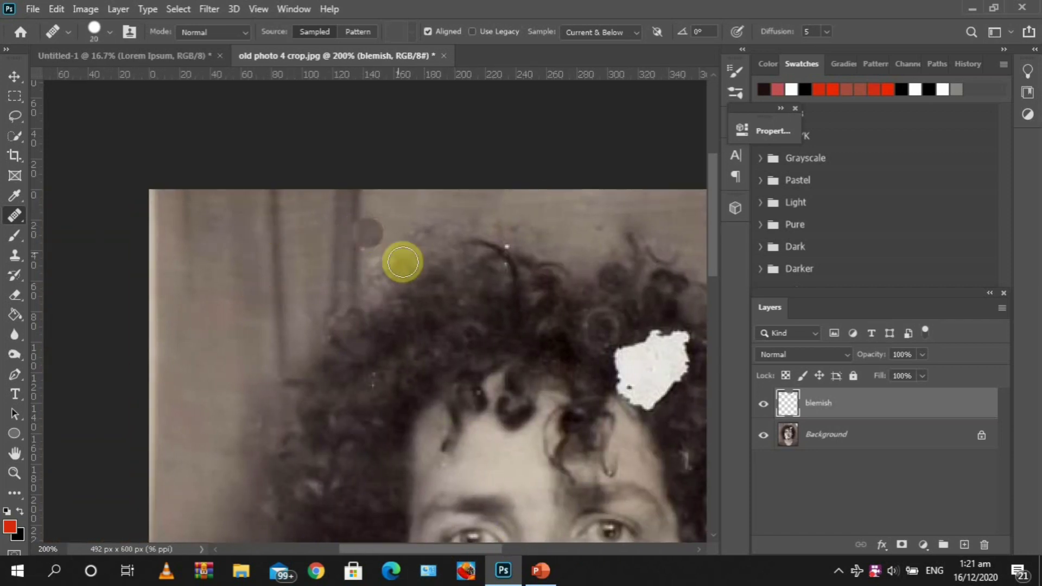
{"action": "key", "text": "ctrl+z"}
{"action": "left_click", "coordinate": [380, 200], "text": "alt"}
{"action": "left_click_drag", "start_coordinate": [378, 227], "coordinate": [371, 243]}
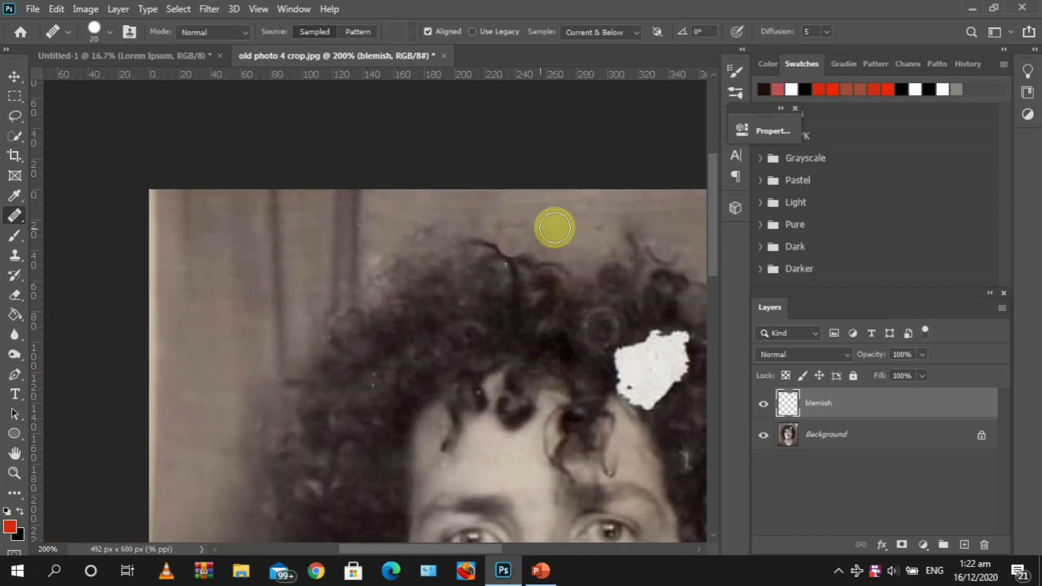
Step: Heal the small white marks on the sweater, the photo's right edge, the shirt collar and beside the hair
{"action": "left_click_drag", "start_coordinate": [715, 217], "coordinate": [713, 330]}
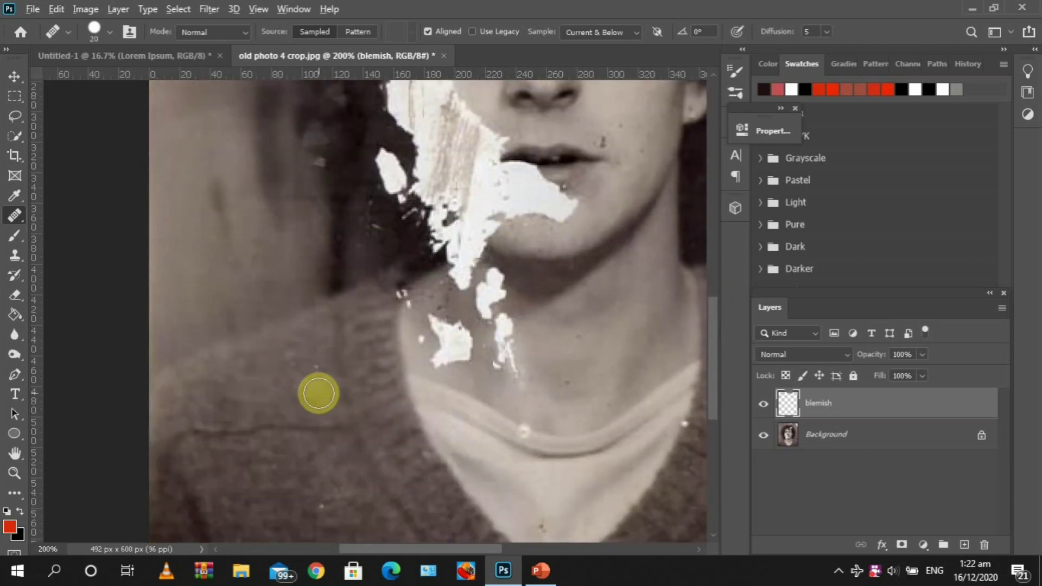
{"action": "key", "text": "ctrl+minus"}
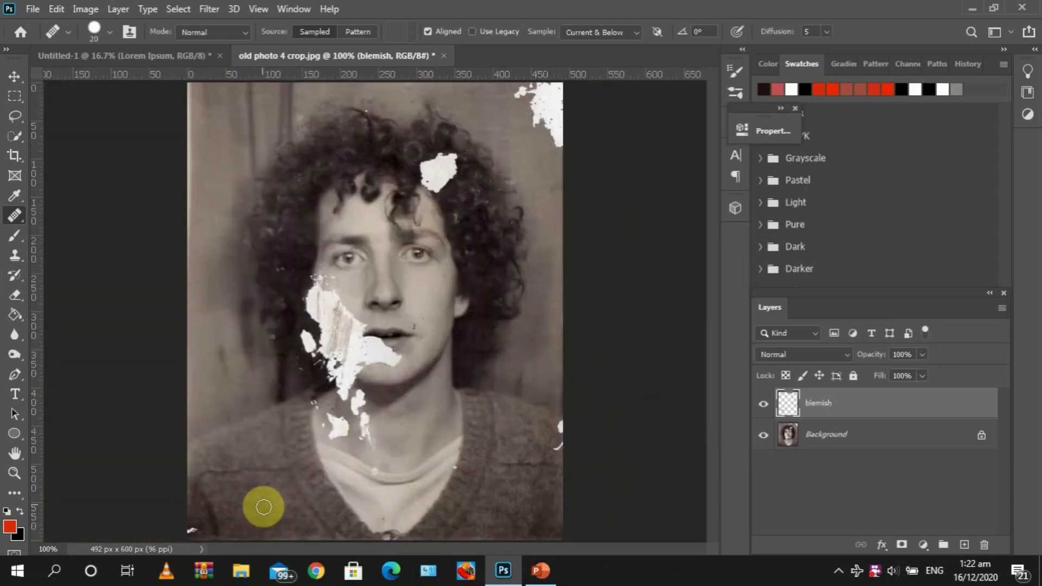
{"action": "left_click", "coordinate": [559, 426]}
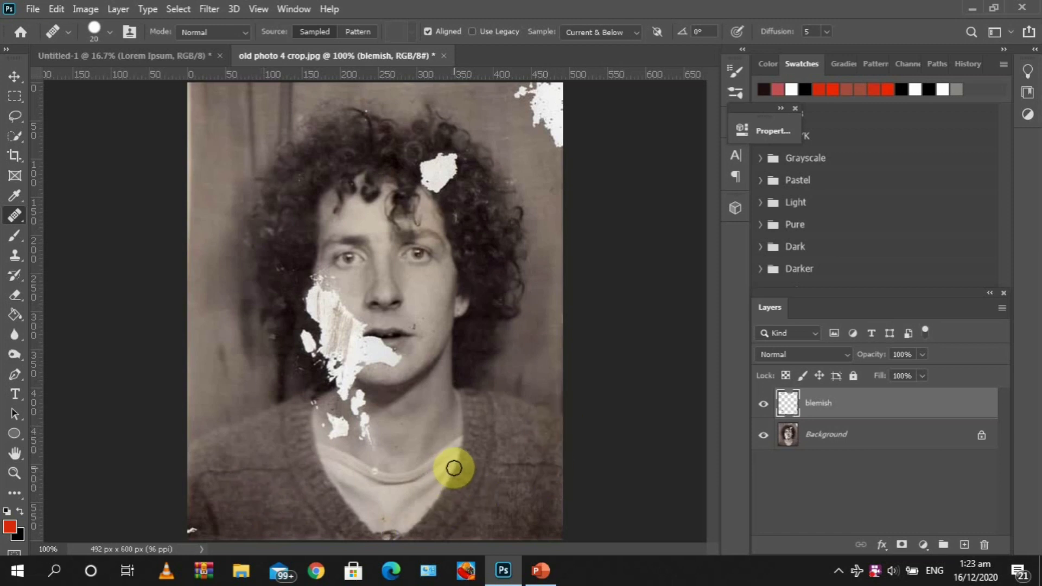
{"action": "left_click", "coordinate": [384, 475], "text": "alt"}
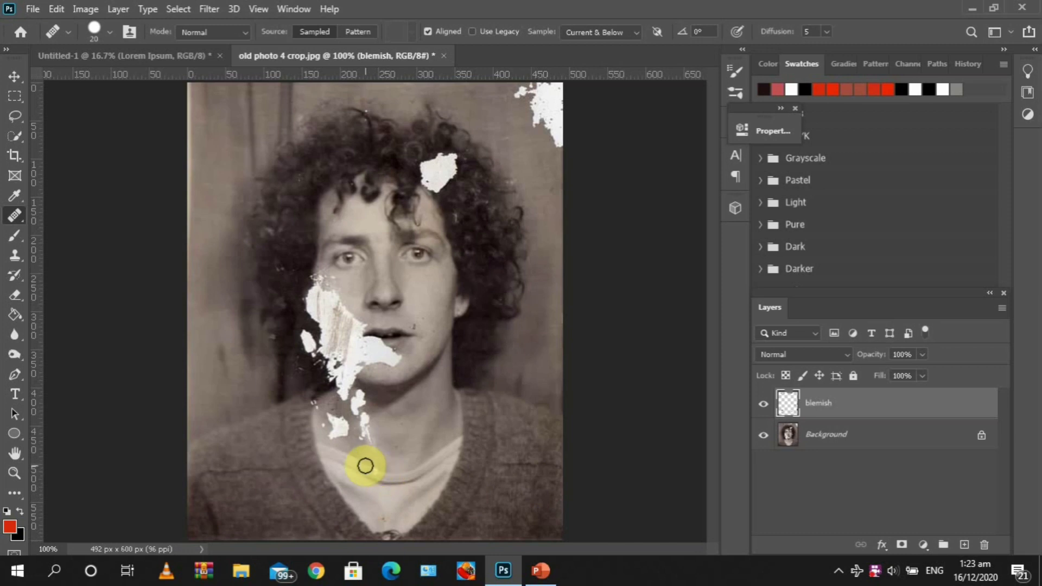
{"action": "left_click", "coordinate": [374, 470]}
{"action": "left_click", "coordinate": [526, 307]}
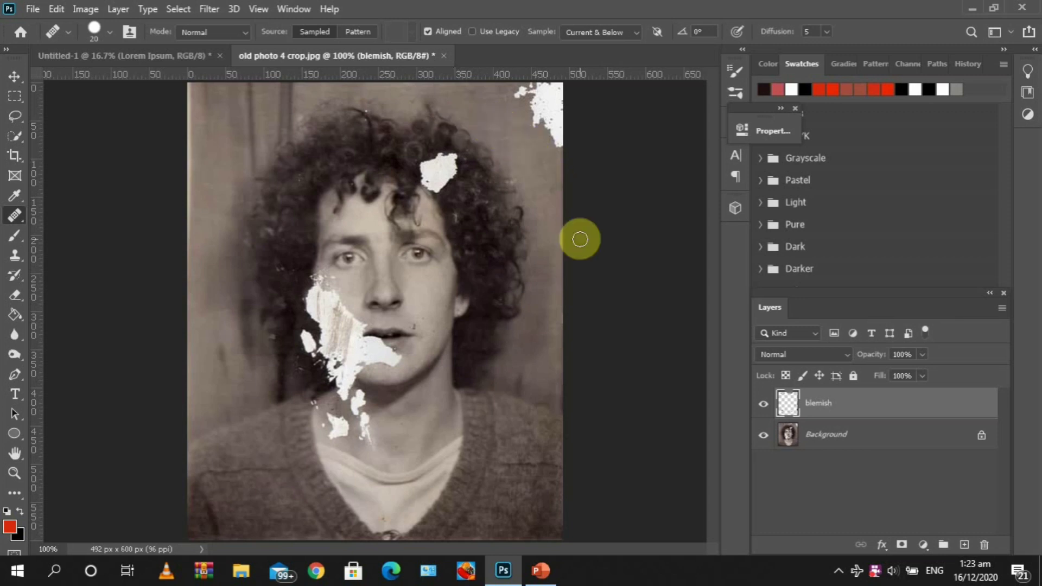
Step: With the Clone Stamp at size 80, clone clean background over the lower part of the white damage in the photo's upper-right corner
{"action": "left_click", "coordinate": [18, 258]}
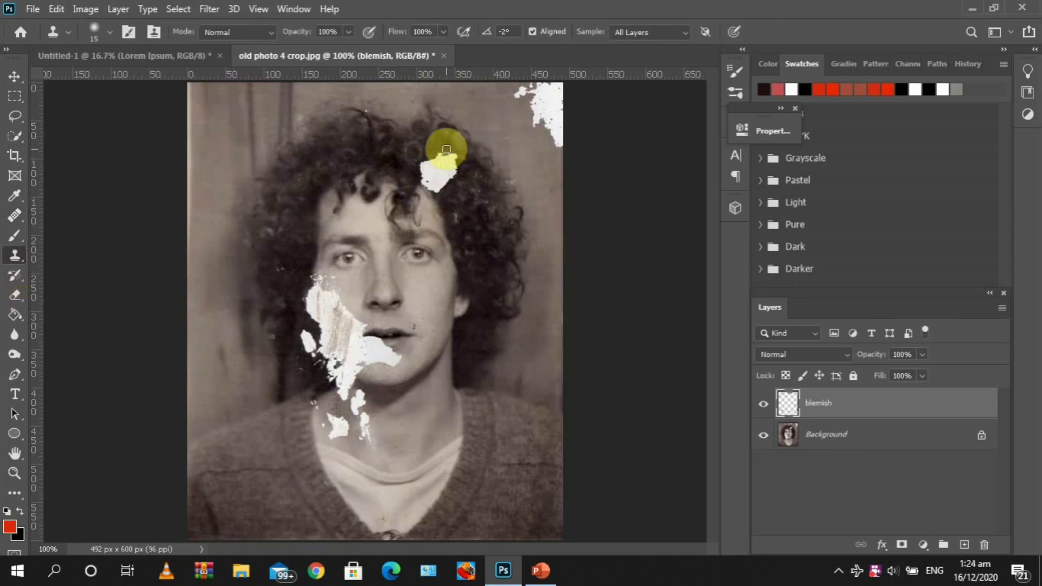
{"action": "key", "text": "bracketright"}
{"action": "key", "text": "bracketright"}
{"action": "key", "text": "bracketright"}
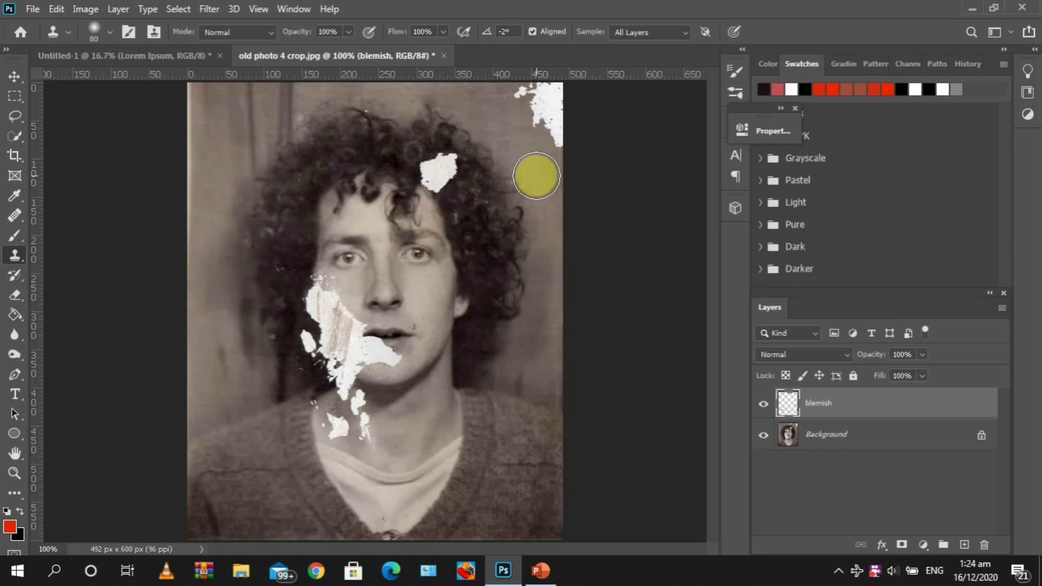
{"action": "left_click", "coordinate": [536, 176], "text": "alt"}
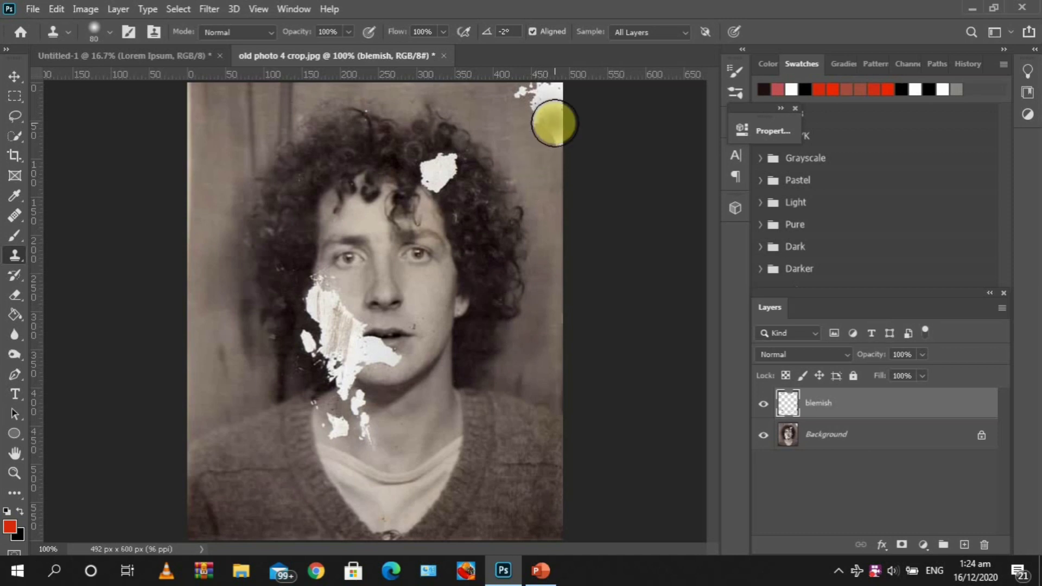
{"action": "left_click", "coordinate": [556, 128]}
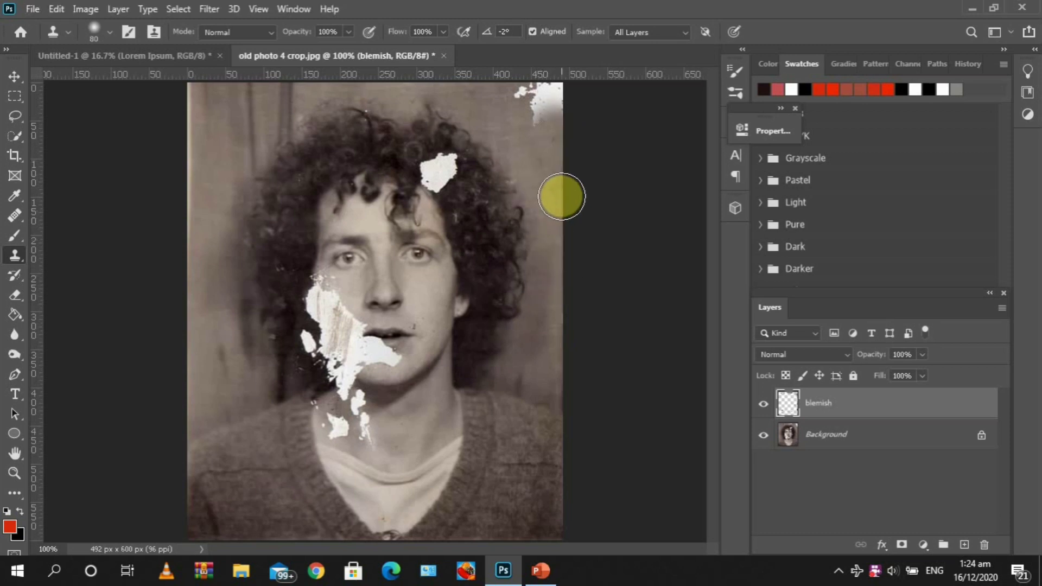
Step: Clone background from beside the upper-right corner damage over its remaining white areas up to the photo's edges
{"action": "left_click", "coordinate": [499, 114], "text": "alt"}
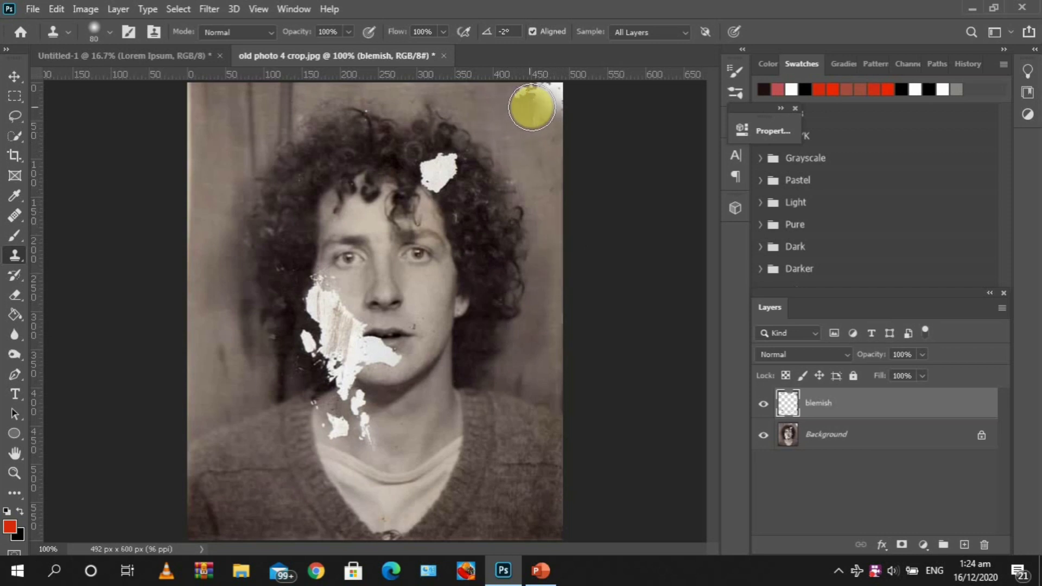
{"action": "left_click_drag", "start_coordinate": [532, 107], "coordinate": [526, 98]}
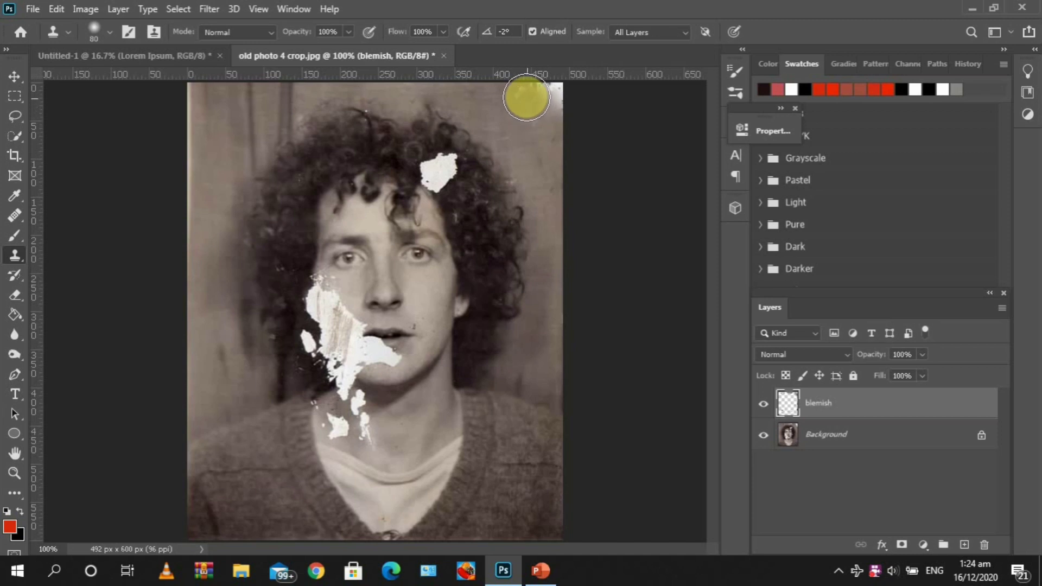
{"action": "left_click", "coordinate": [528, 121]}
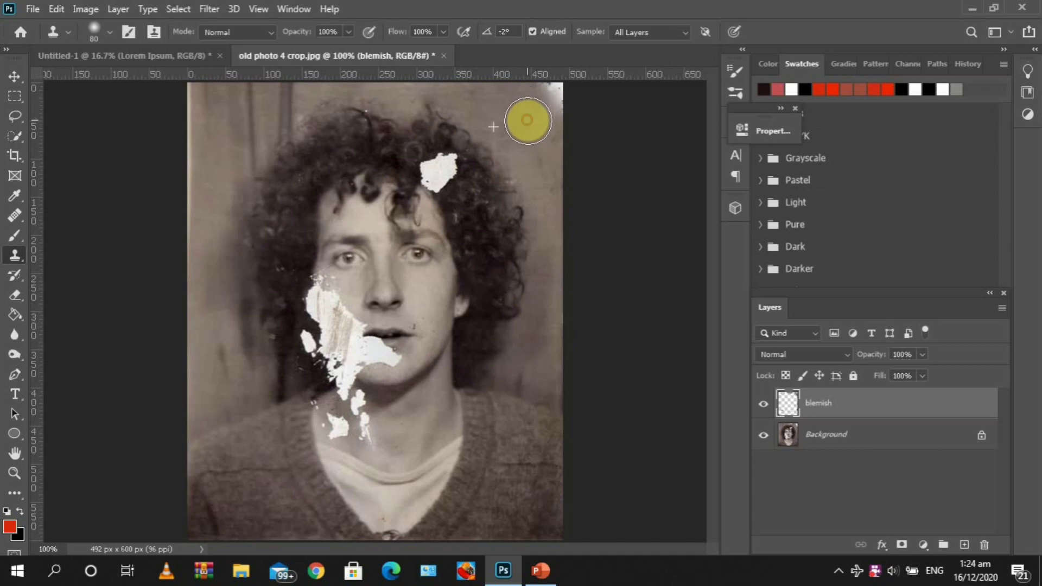
{"action": "left_click", "coordinate": [509, 105], "text": "alt"}
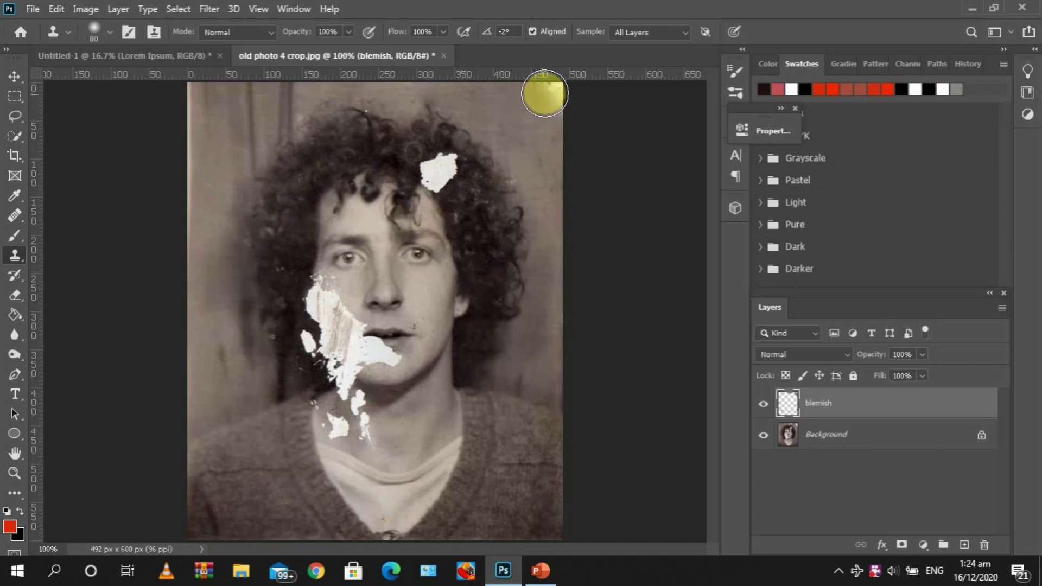
{"action": "left_click", "coordinate": [552, 91]}
{"action": "left_click_drag", "start_coordinate": [552, 97], "coordinate": [552, 102]}
{"action": "left_click", "coordinate": [552, 104]}
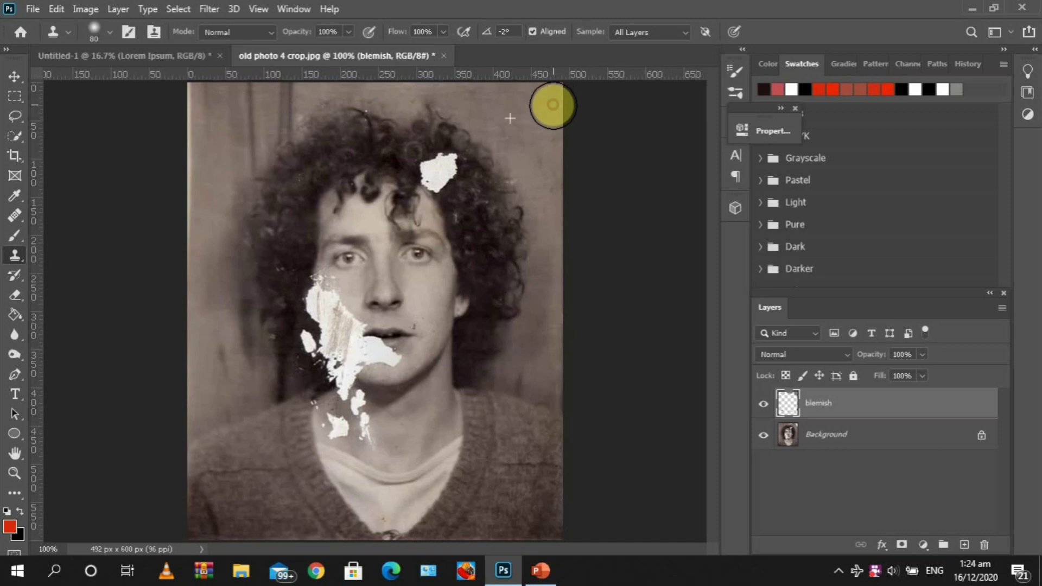
Step: Clone more clean background over the rough areas in the photo's upper-right corner to even out the repair
{"action": "left_click", "coordinate": [553, 112]}
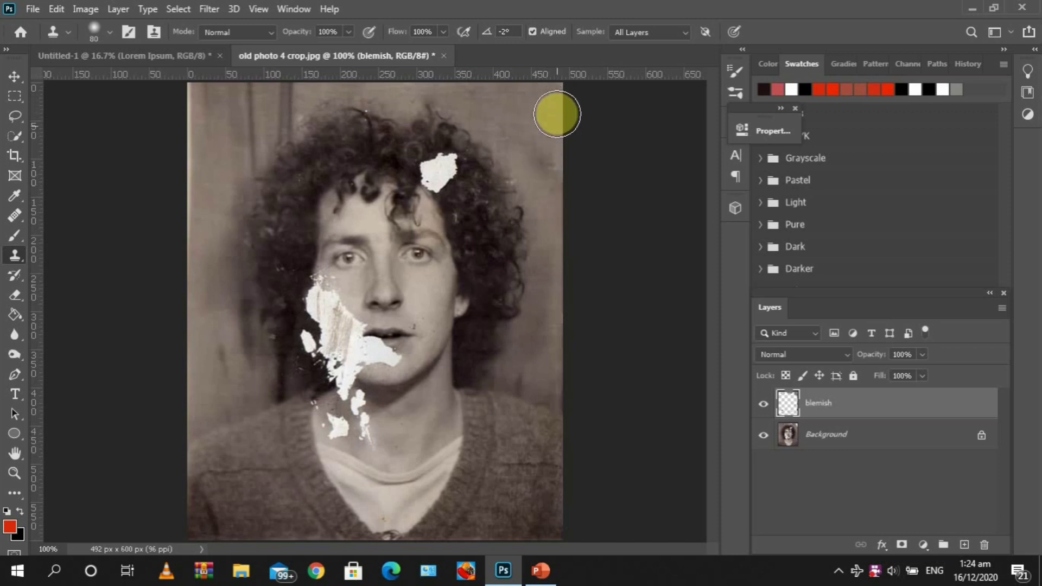
{"action": "left_click", "coordinate": [523, 107], "text": "alt"}
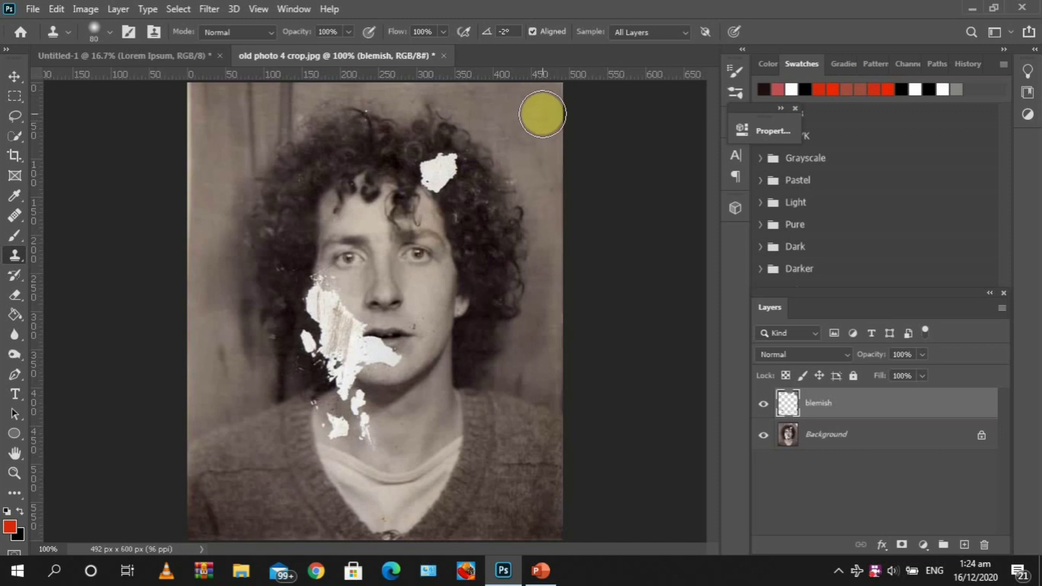
{"action": "left_click", "coordinate": [550, 122]}
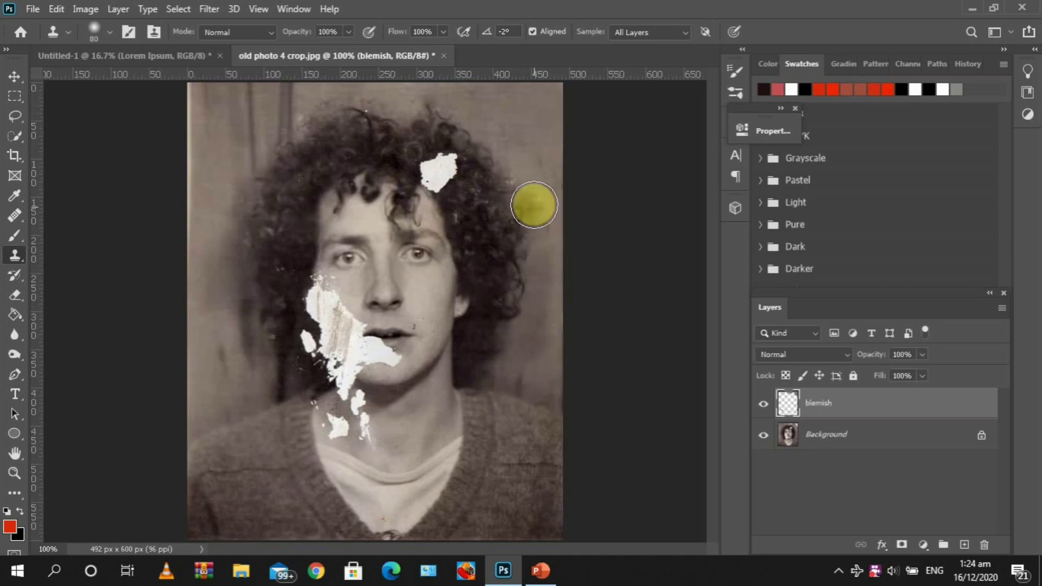
{"action": "left_click", "coordinate": [512, 113]}
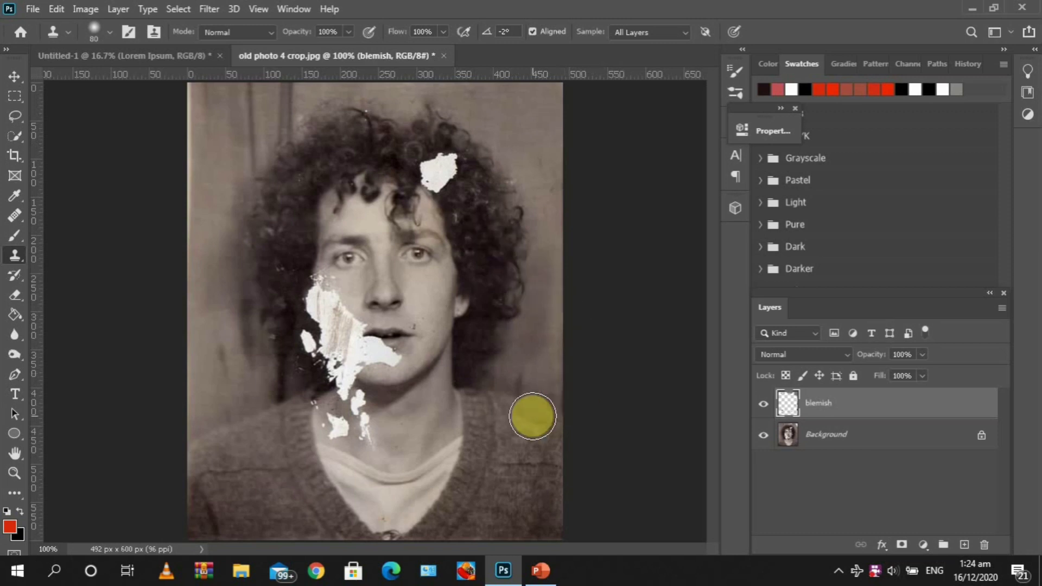
Step: Set the Clone Stamp to size 70 and clone neighbouring dark curls over the white patch in the hair
{"action": "left_click", "coordinate": [425, 189]}
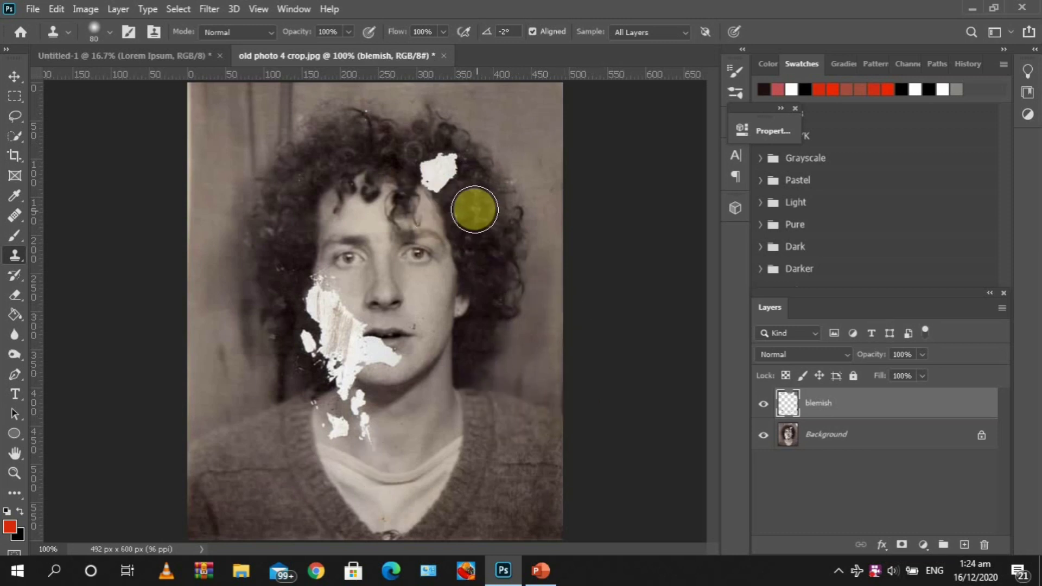
{"action": "key", "text": "bracketleft"}
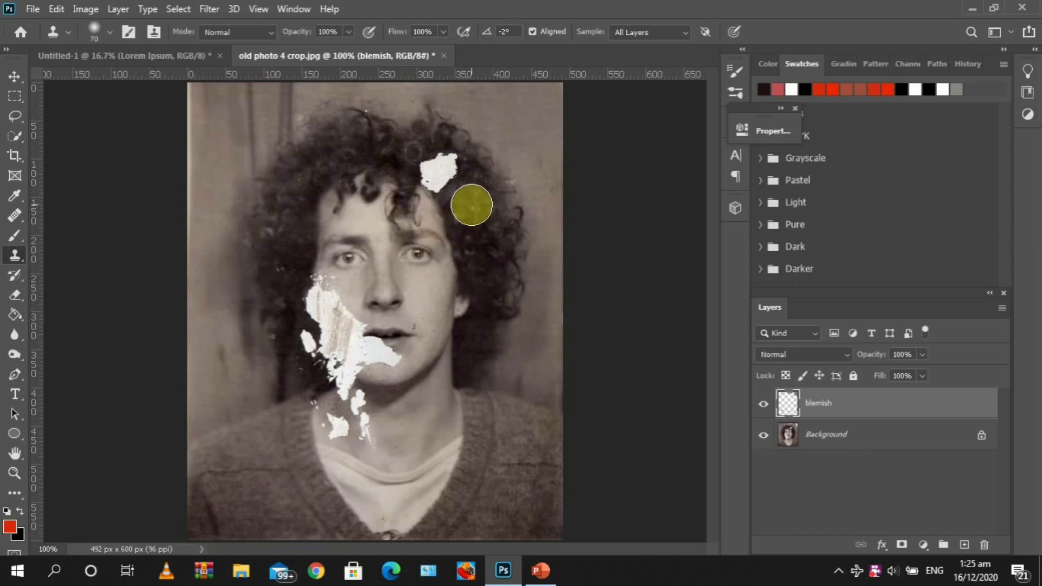
{"action": "left_click", "coordinate": [442, 168]}
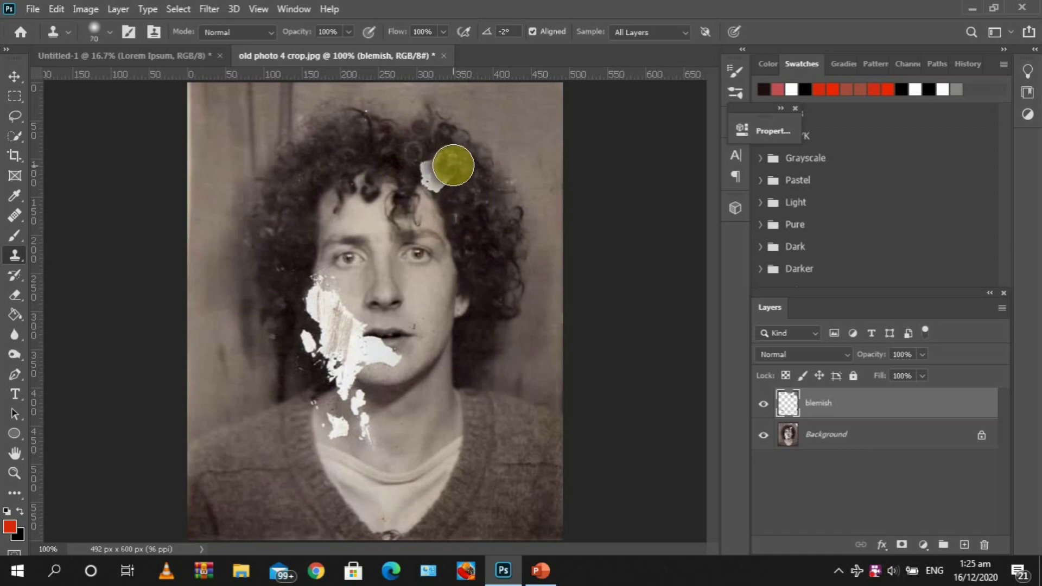
{"action": "mouse_move", "coordinate": [453, 163]}
{"action": "left_mouse_down"}
{"action": "mouse_move", "coordinate": [434, 167]}
{"action": "mouse_move", "coordinate": [455, 194]}
{"action": "mouse_move", "coordinate": [440, 170]}
{"action": "mouse_move", "coordinate": [441, 183]}
{"action": "left_mouse_up"}
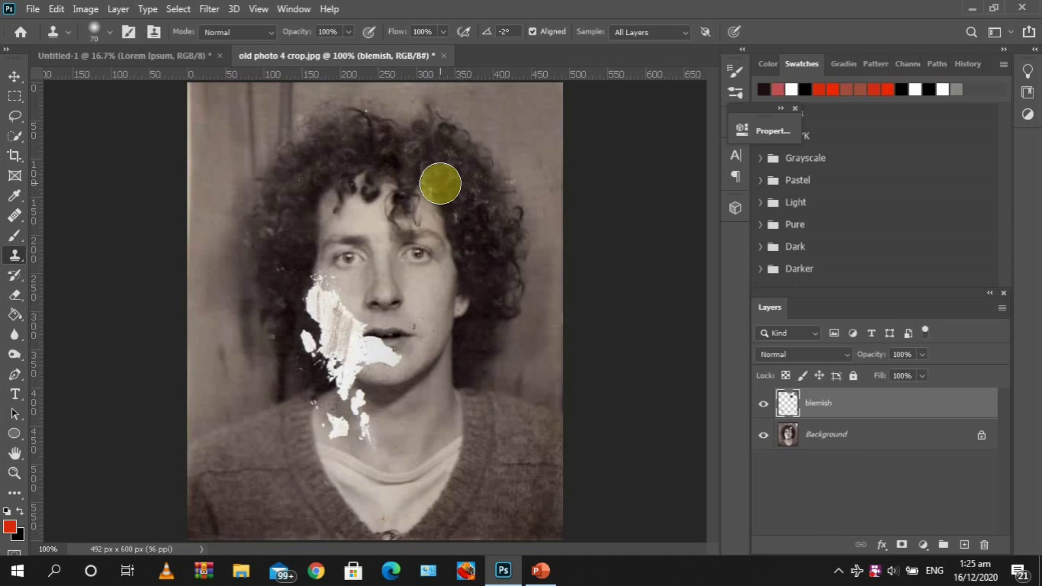
Step: Refine the repaired hair patch with the Clone Stamp at size 45, and compare the photo with the blemish layer hidden and shown
{"action": "left_click", "coordinate": [470, 215], "text": "alt"}
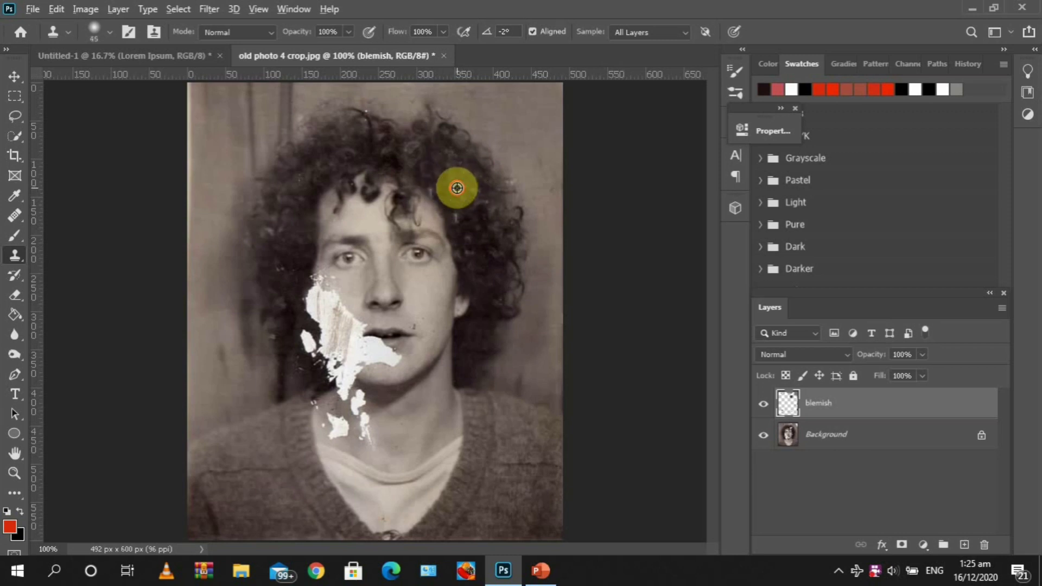
{"action": "left_click", "coordinate": [457, 188], "text": "alt"}
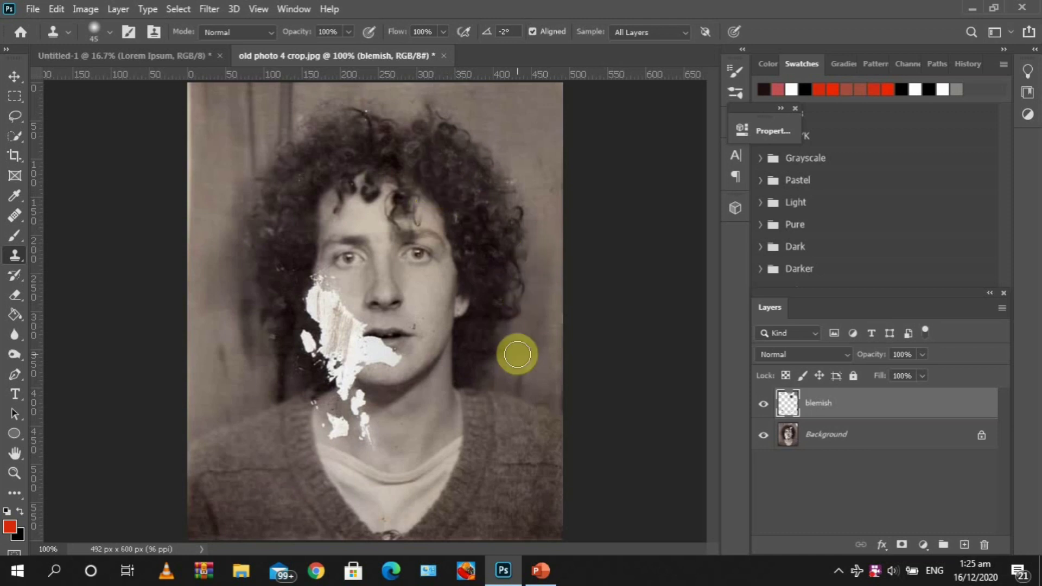
{"action": "left_click", "coordinate": [764, 407]}
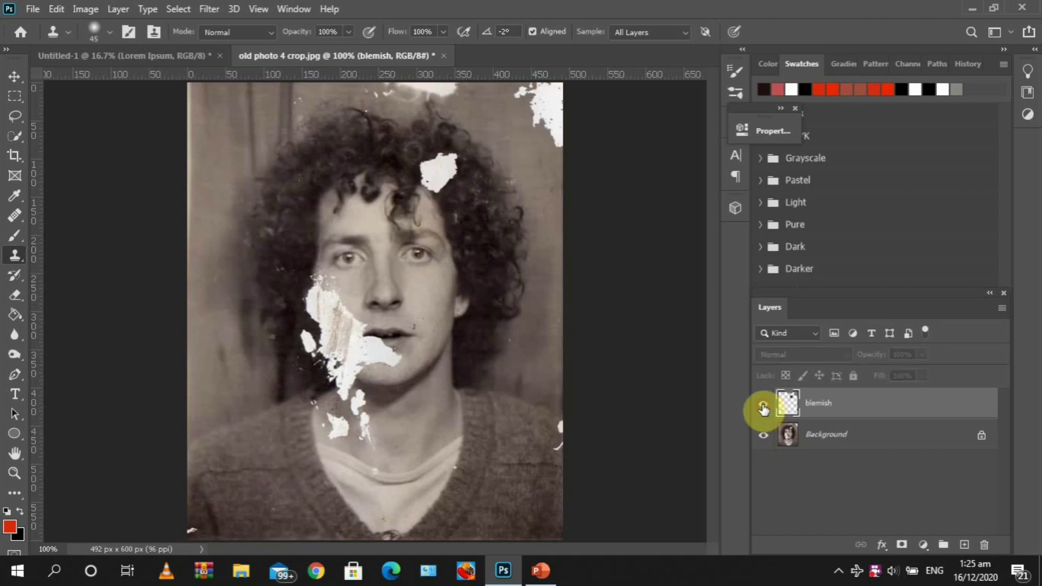
{"action": "left_click", "coordinate": [763, 407]}
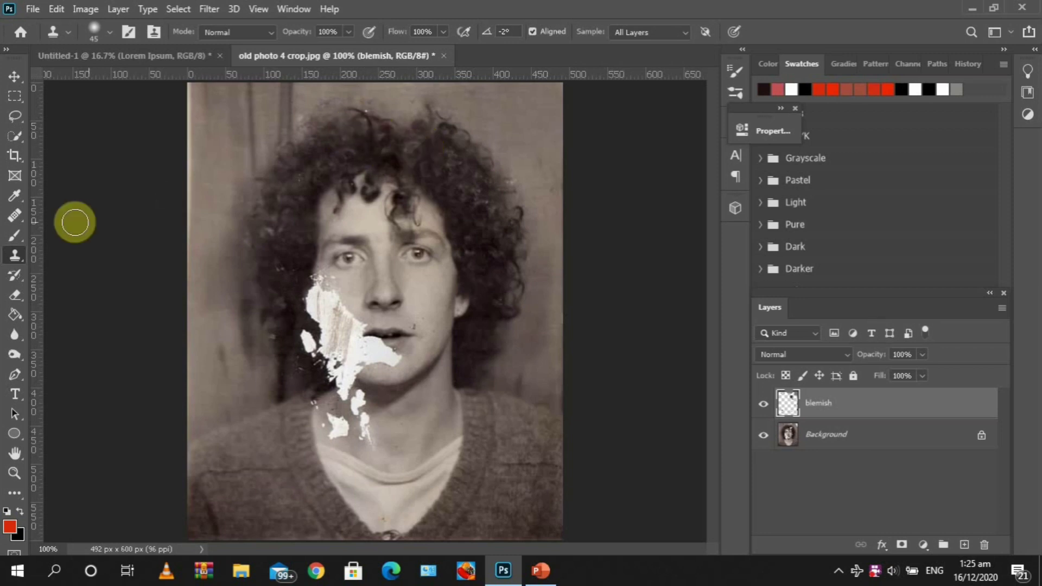
Step: Remove the small white specks at the top and left side of the hair with the Spot Healing Brush at size 9
{"action": "left_click", "coordinate": [15, 216]}
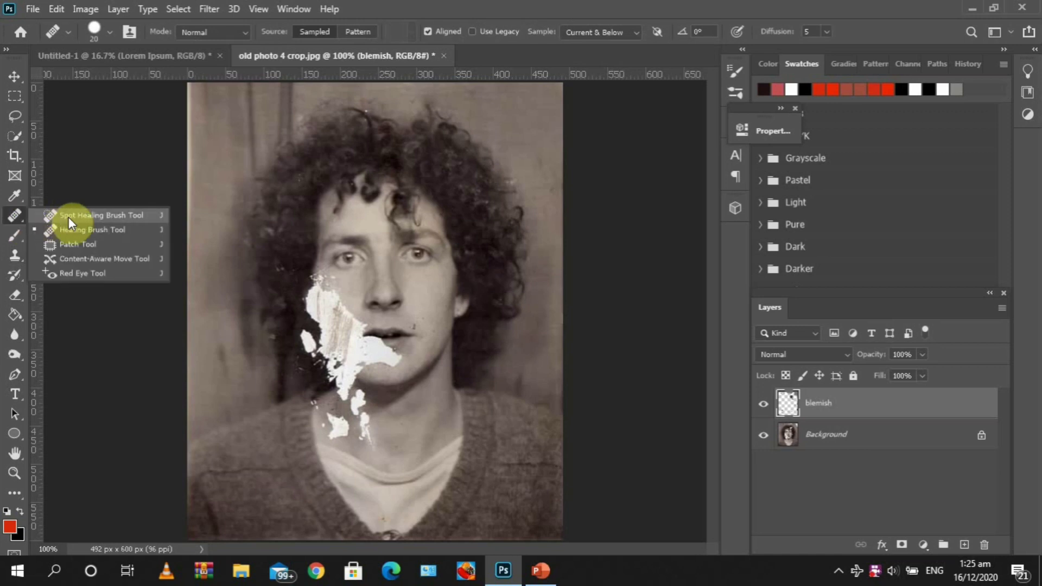
{"action": "left_click", "coordinate": [74, 217]}
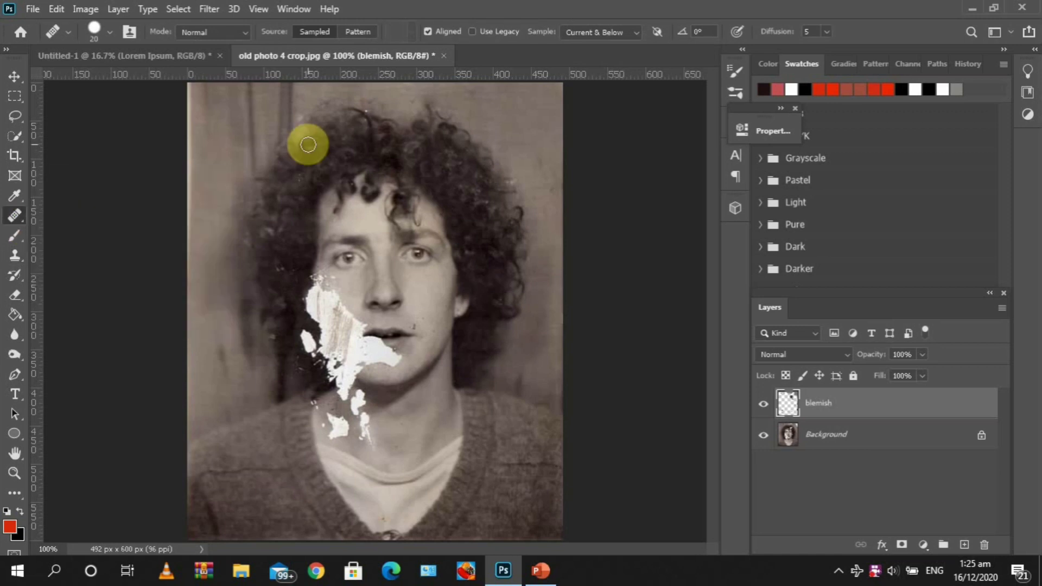
{"action": "key", "text": "ctrl+plus"}
{"action": "key", "text": "ctrl+plus"}
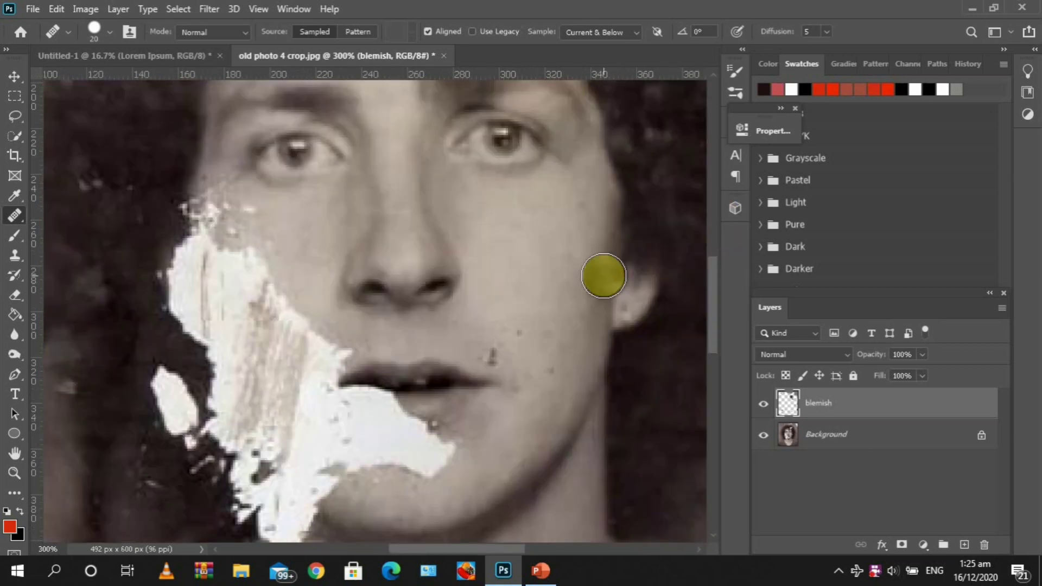
{"action": "key", "text": "ctrl+minus"}
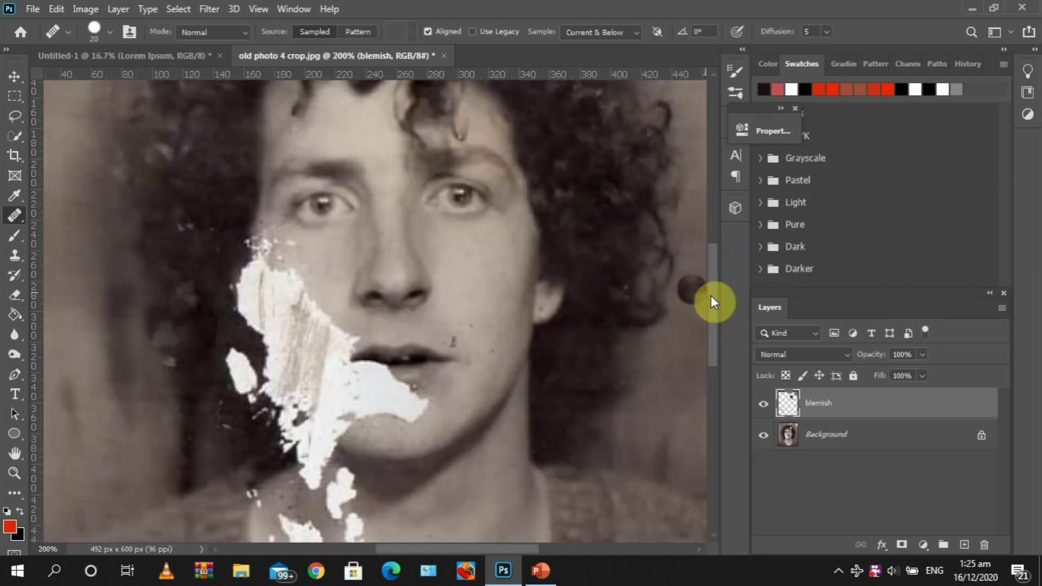
{"action": "scroll", "coordinate": [712, 294], "scroll_direction": "up", "scroll_amount": 8}
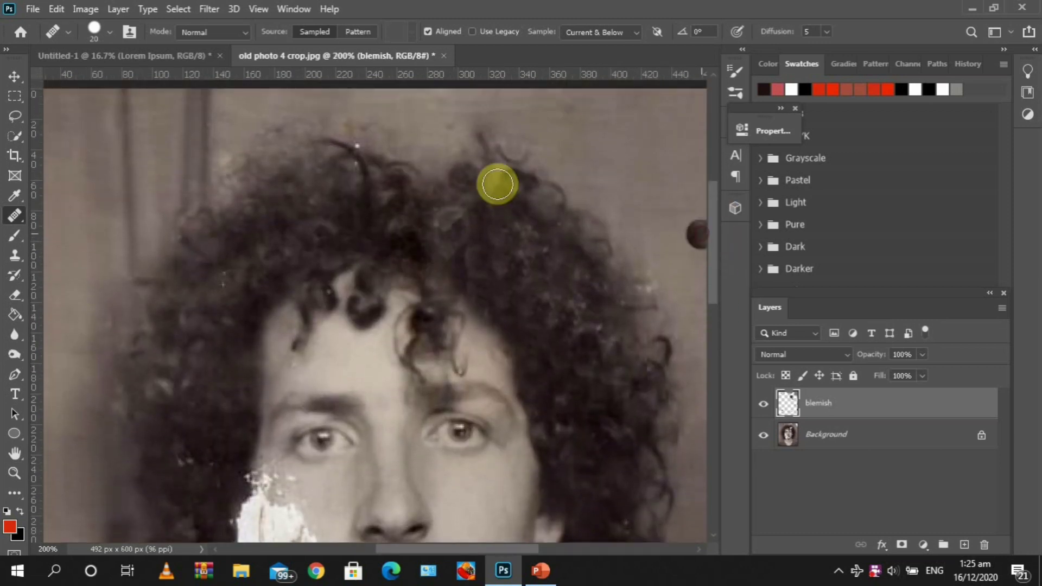
{"action": "key", "text": "bracketleft"}
{"action": "key", "text": "bracketleft"}
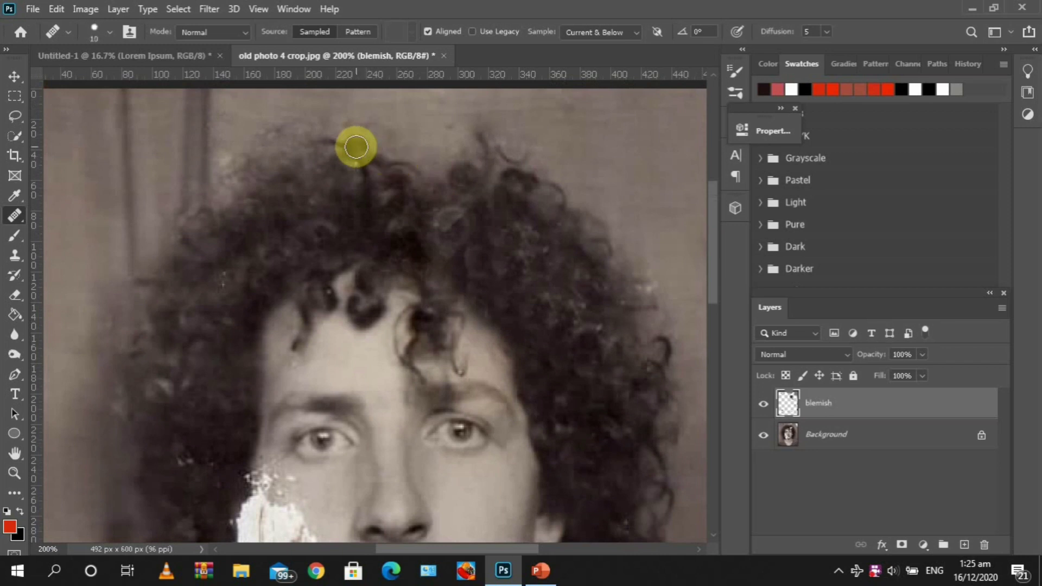
{"action": "right_click", "coordinate": [21, 214]}
{"action": "left_click", "coordinate": [54, 215]}
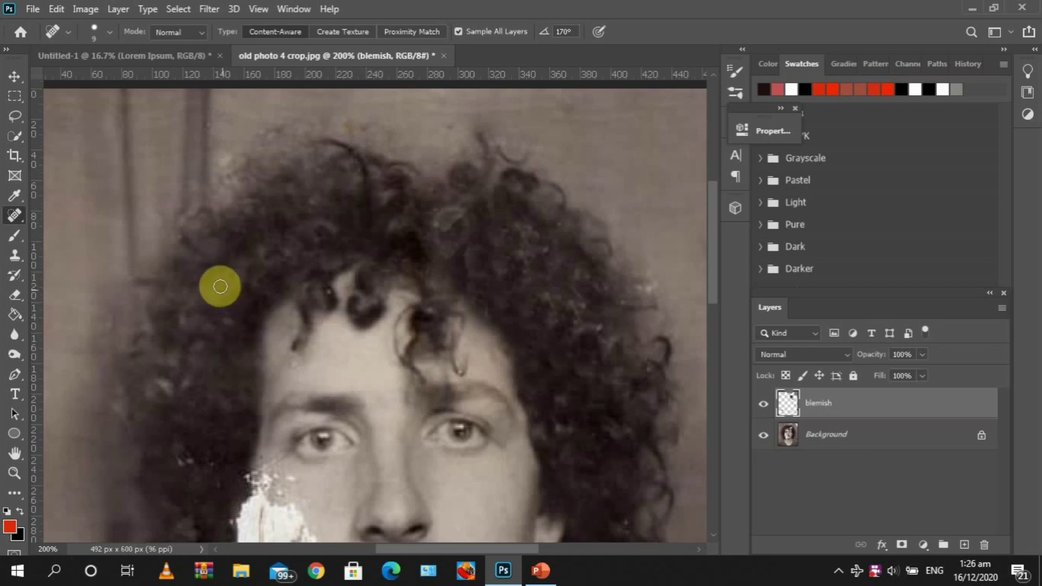
{"action": "scroll", "coordinate": [715, 281], "scroll_direction": "down", "scroll_amount": 3}
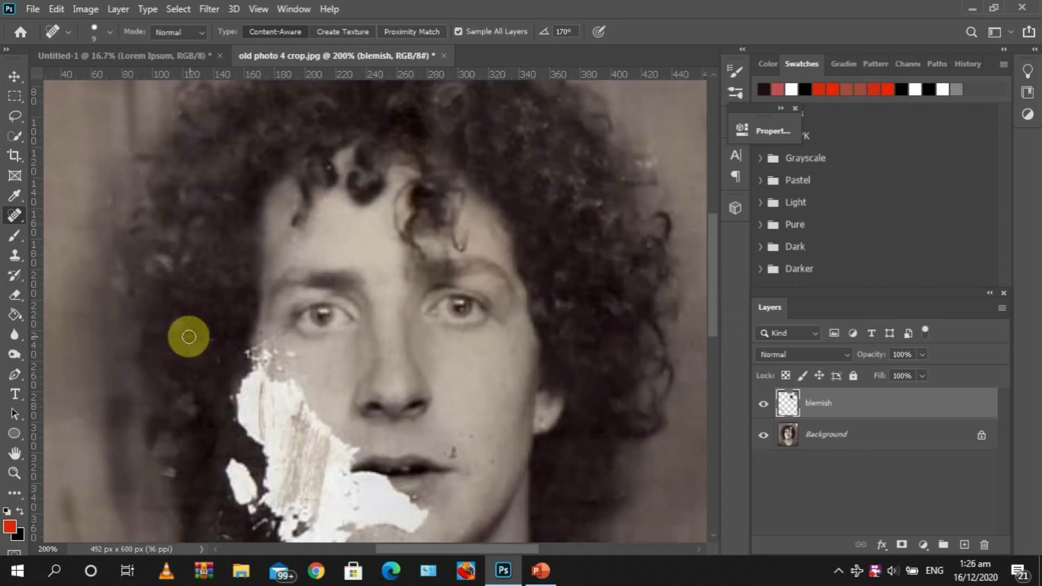
{"action": "key", "text": "ctrl+minus"}
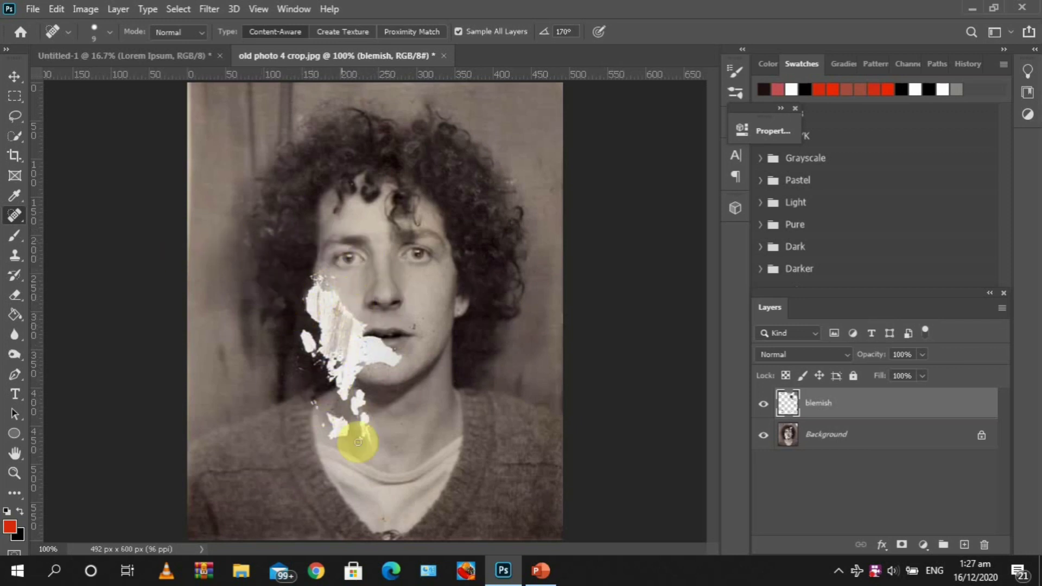
Step: Outline the undamaged cheek and ear with the Lasso tool and copy that area from the Background to a new layer
{"action": "left_click", "coordinate": [12, 115]}
{"action": "left_click", "coordinate": [41, 115]}
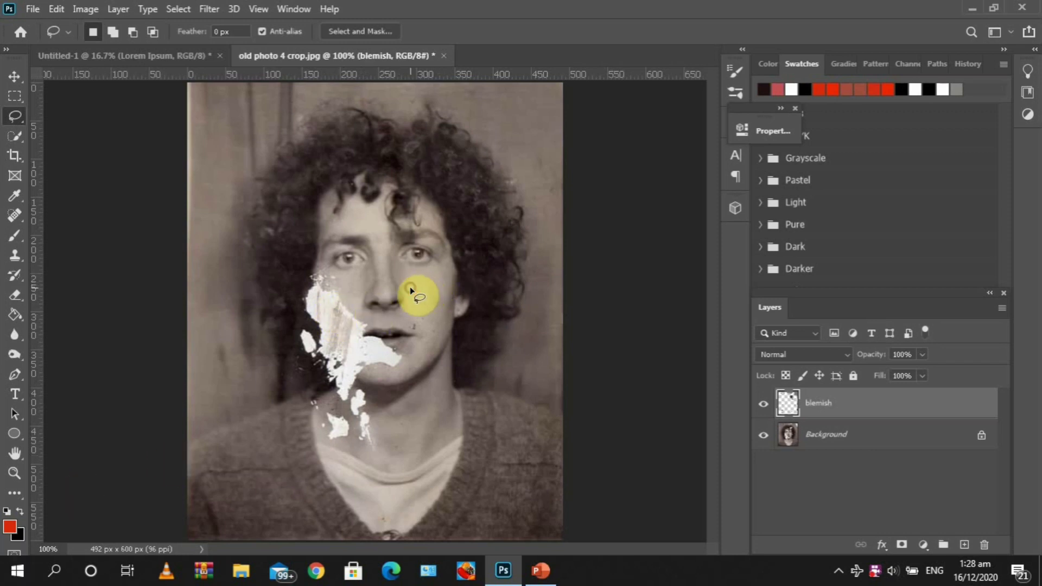
{"action": "left_click_drag", "start_coordinate": [411, 287], "coordinate": [428, 273]}
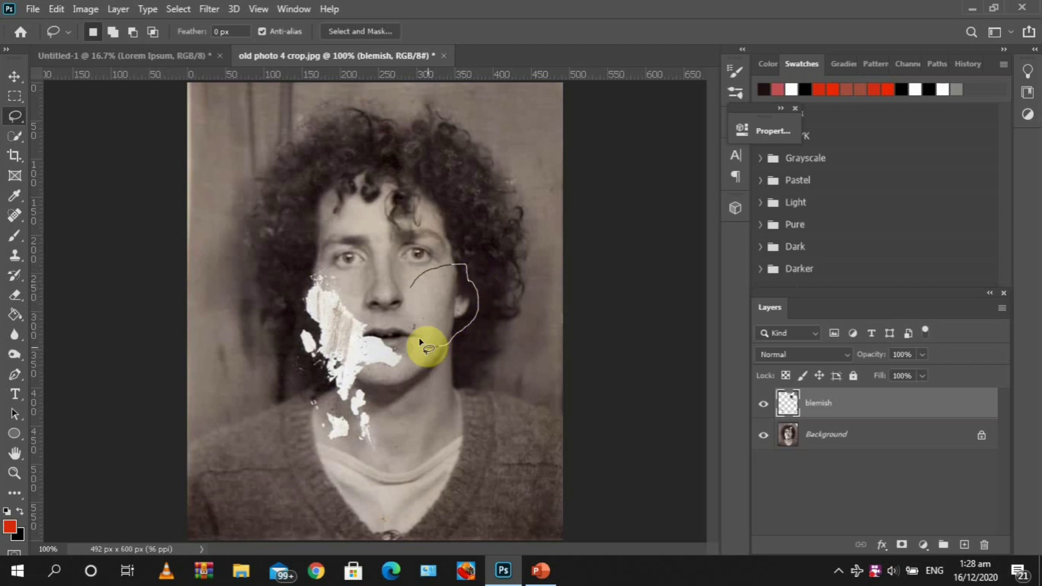
{"action": "left_click_drag", "start_coordinate": [420, 339], "coordinate": [412, 288]}
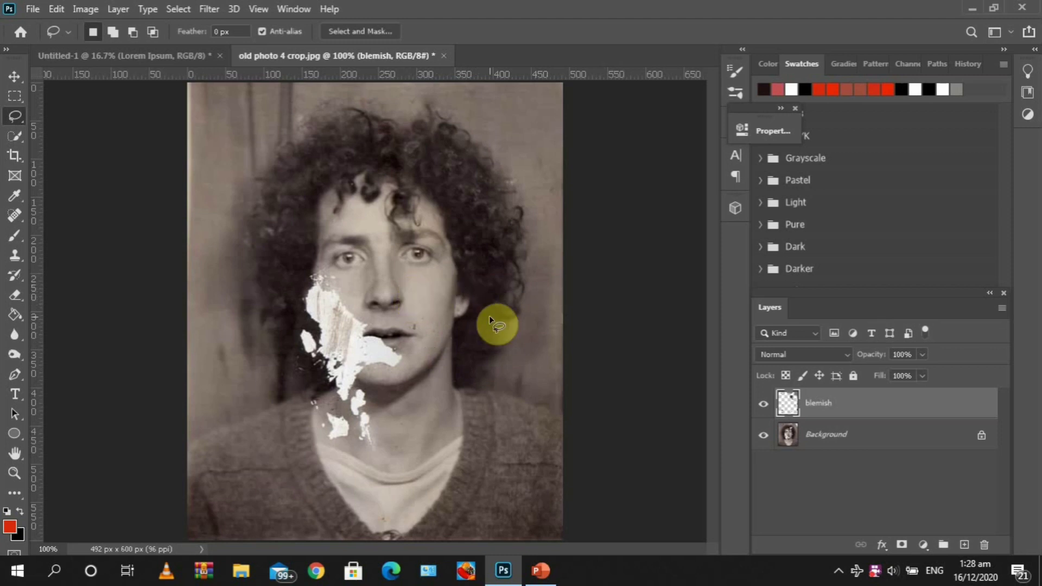
{"action": "left_click", "coordinate": [831, 437]}
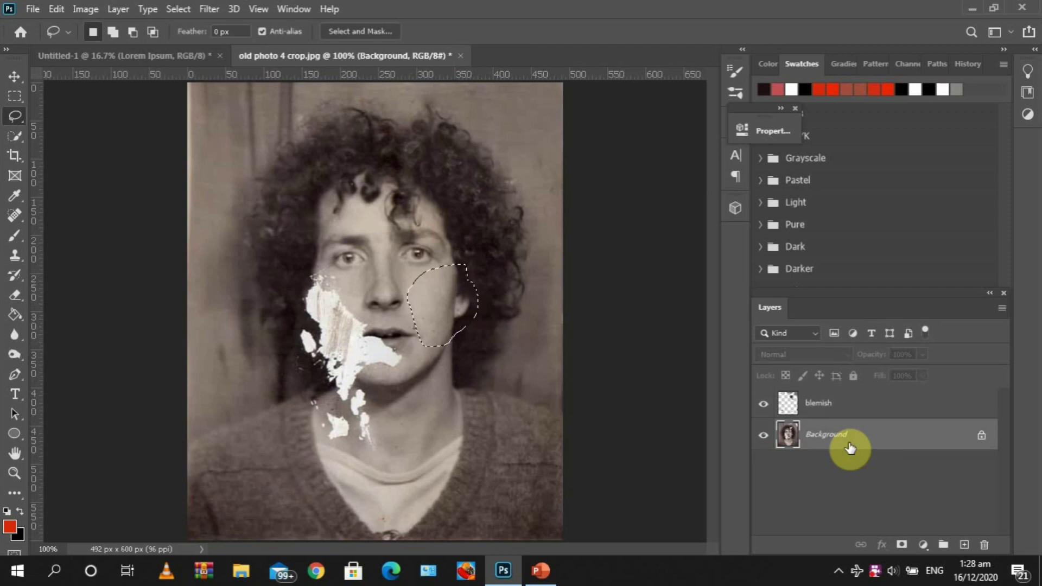
{"action": "key", "text": "ctrl+j"}
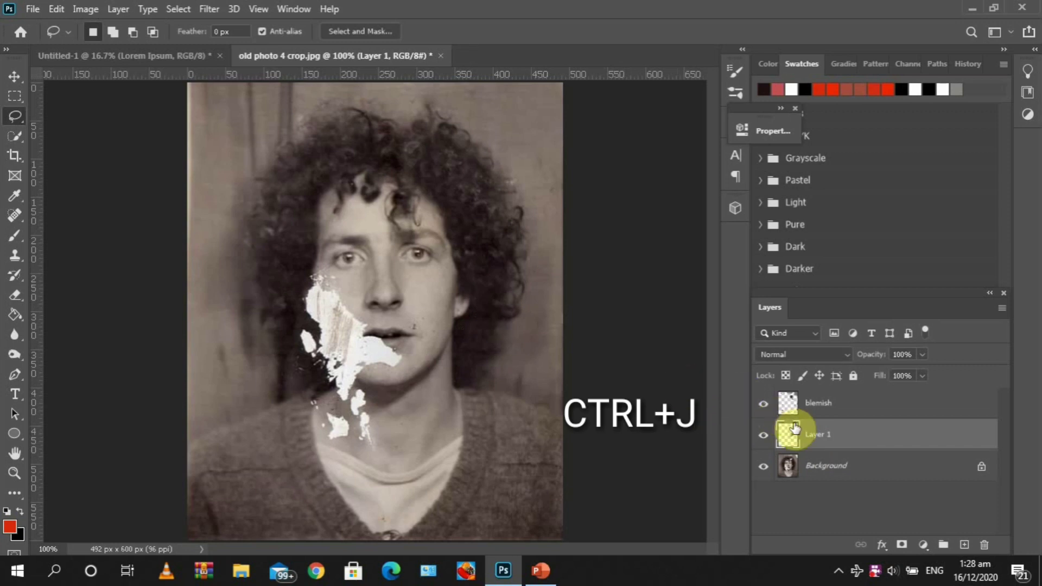
Step: Rename the copied cheek layer as "u cheek"
{"action": "double_click", "coordinate": [814, 434]}
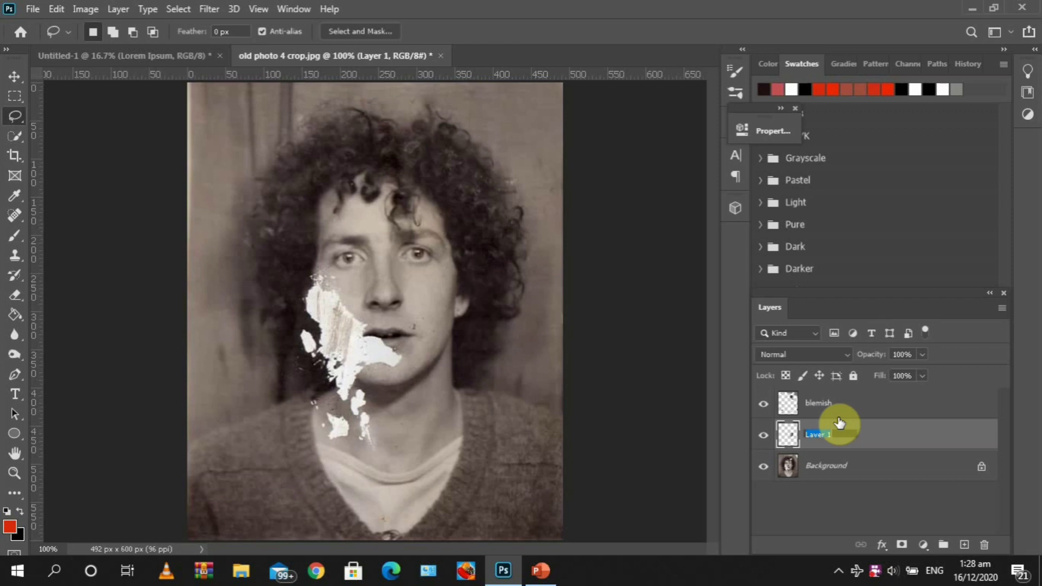
{"action": "type", "text": "u cheek"}
{"action": "key", "text": "Return"}
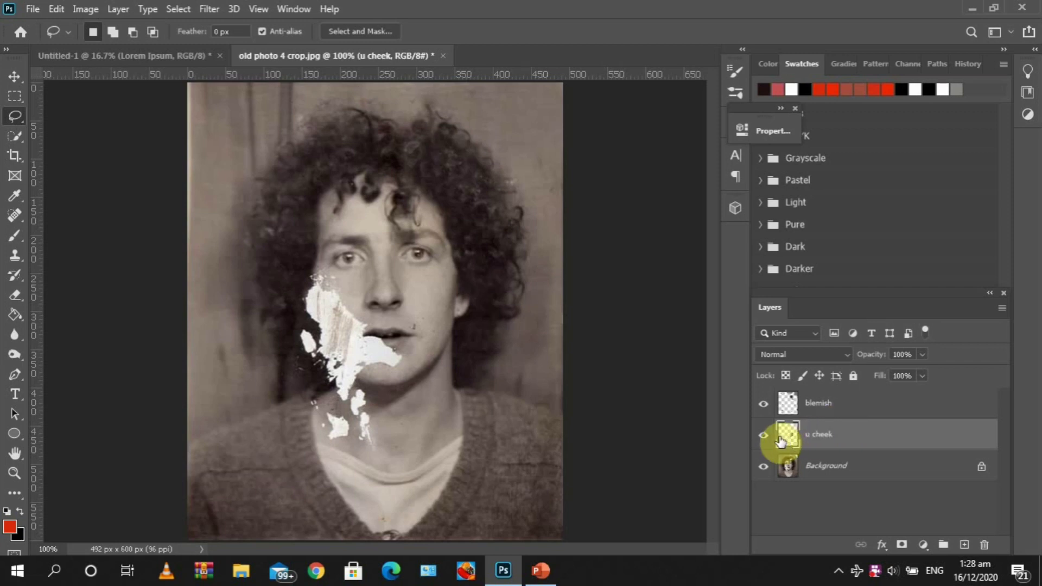
Step: Move the copied cheek patch across the face onto the white damage on the torn cheek
{"action": "left_click", "coordinate": [12, 75]}
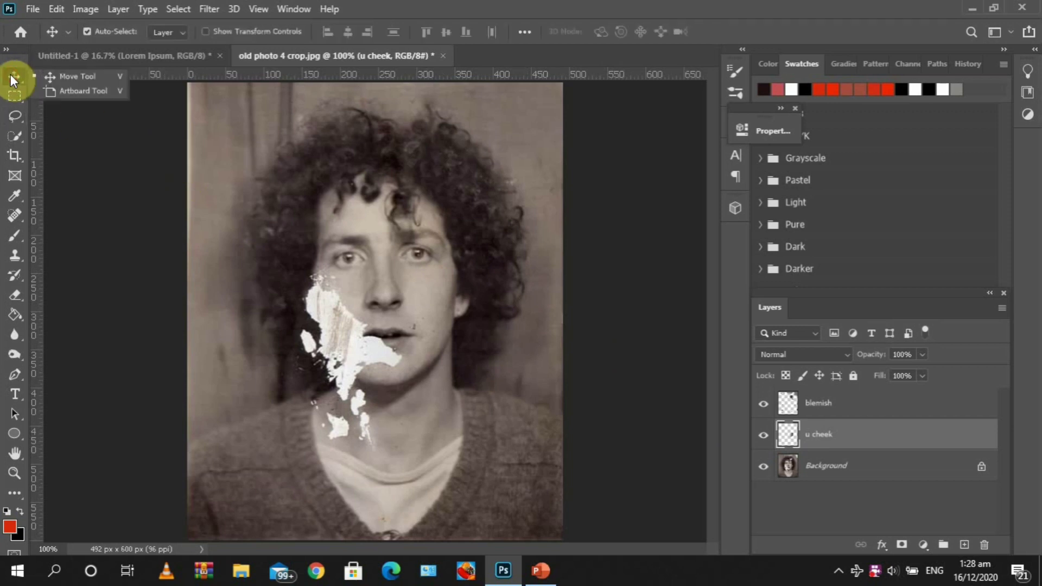
{"action": "left_click", "coordinate": [56, 79]}
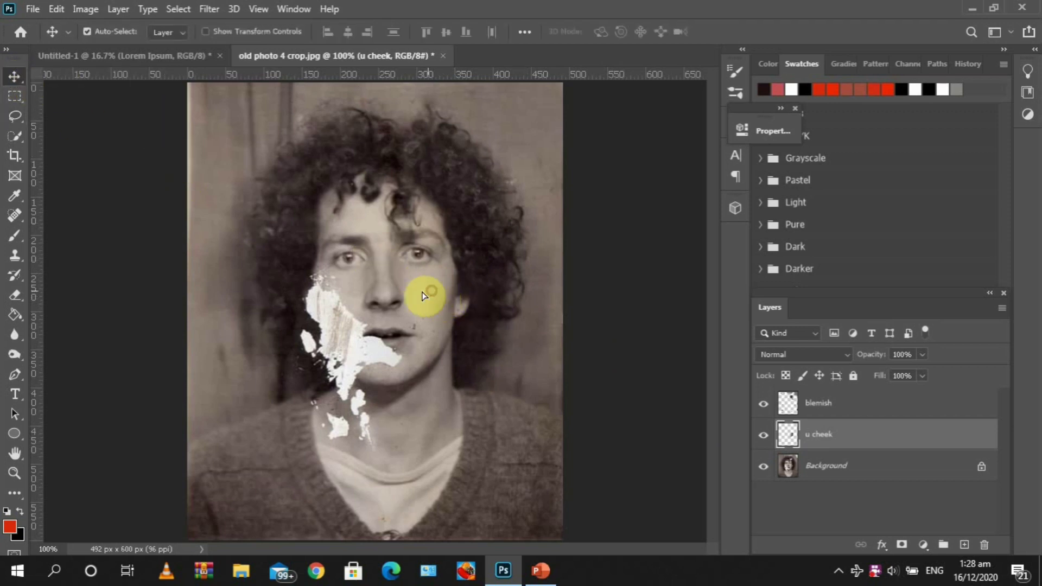
{"action": "left_click_drag", "start_coordinate": [424, 288], "coordinate": [315, 291]}
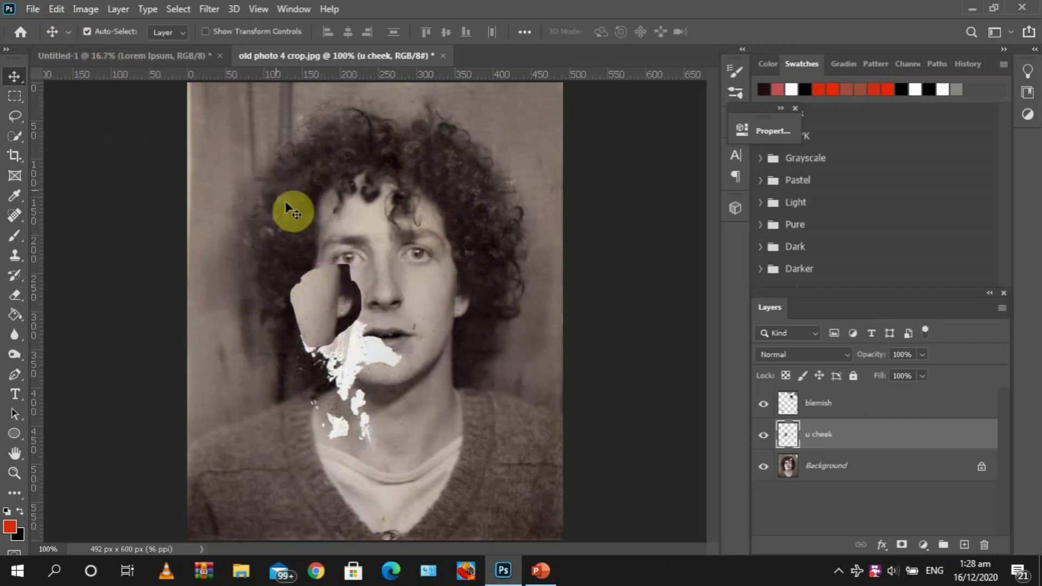
{"action": "left_click", "coordinate": [87, 31]}
Step: Flip the copied cheek patch on the u cheek layer horizontally with Free Transform
{"action": "key", "text": "ctrl+t"}
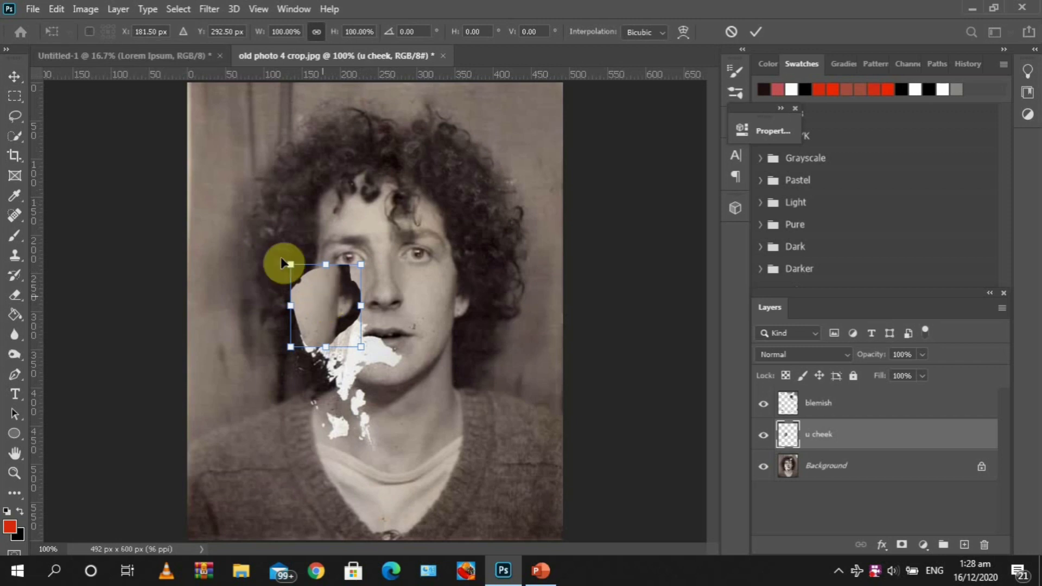
{"action": "left_click", "coordinate": [57, 9]}
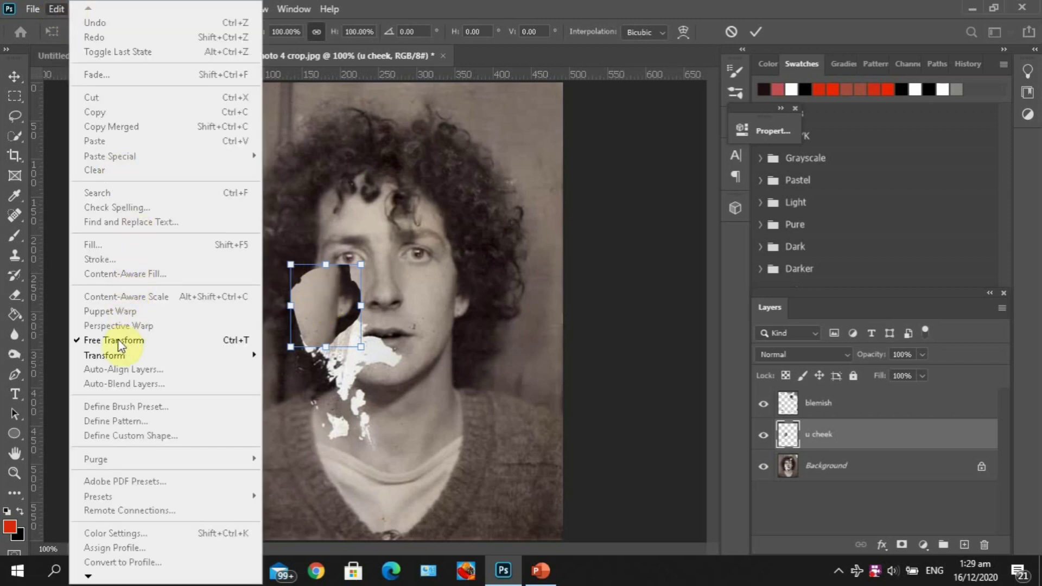
{"action": "left_click", "coordinate": [343, 305]}
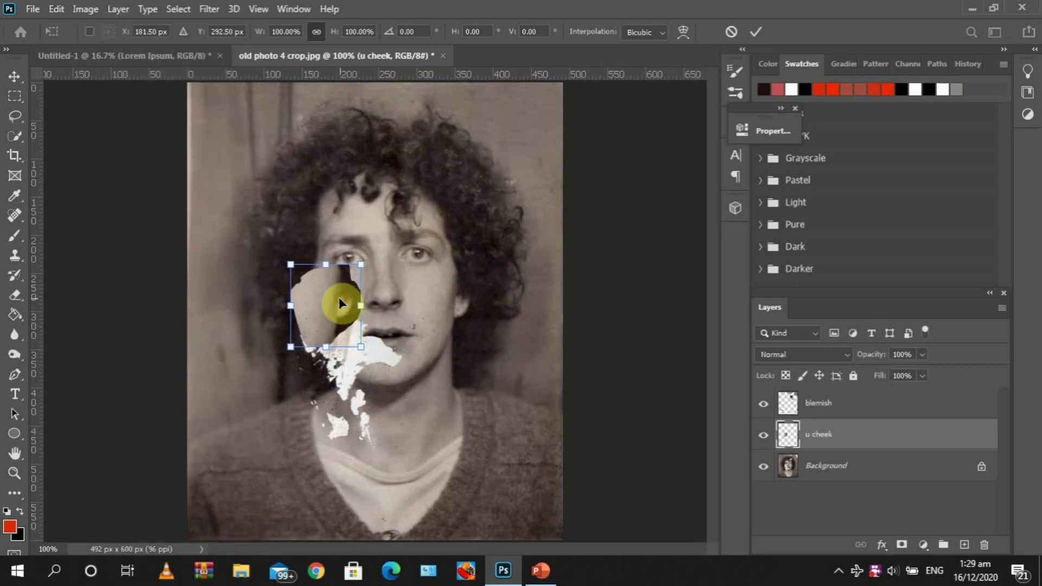
{"action": "right_click", "coordinate": [326, 297]}
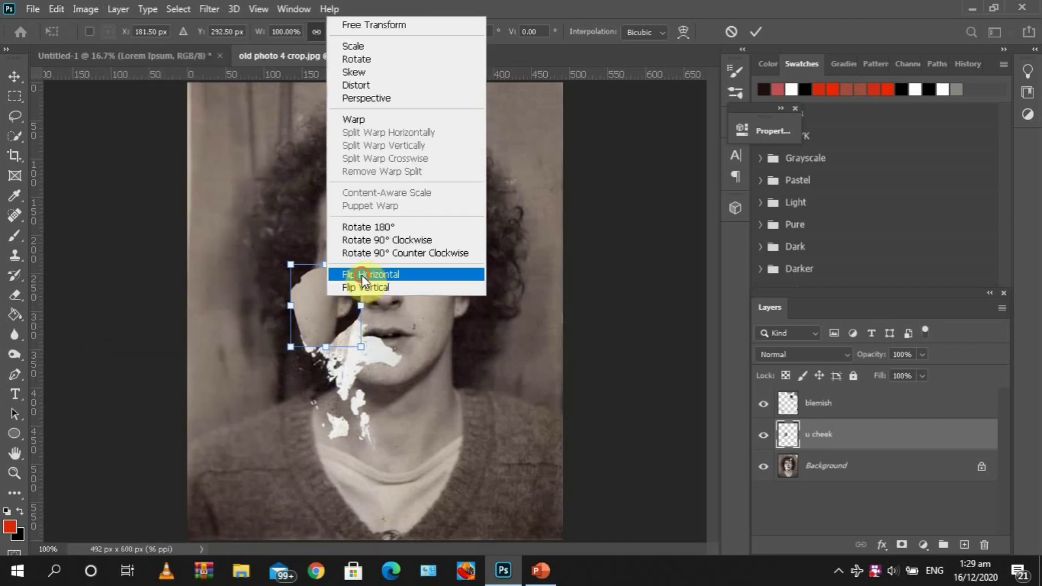
{"action": "left_click", "coordinate": [361, 275]}
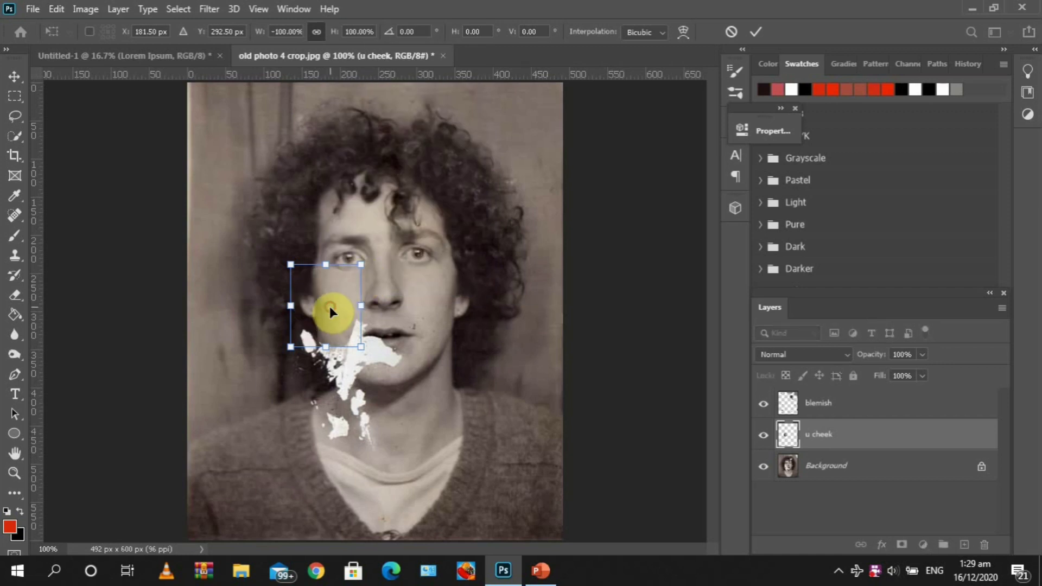
Step: Fine-tune the position of the mirrored cheek patch over the torn cheek and ear, and apply the transform
{"action": "left_click_drag", "start_coordinate": [330, 306], "coordinate": [331, 315]}
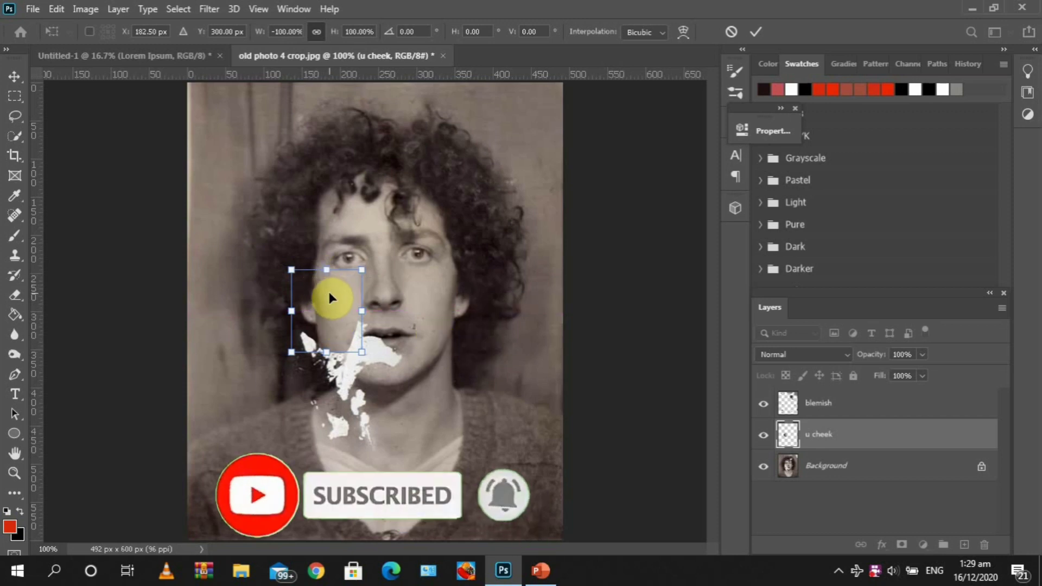
{"action": "key", "text": "Up"}
{"action": "key", "text": "Up"}
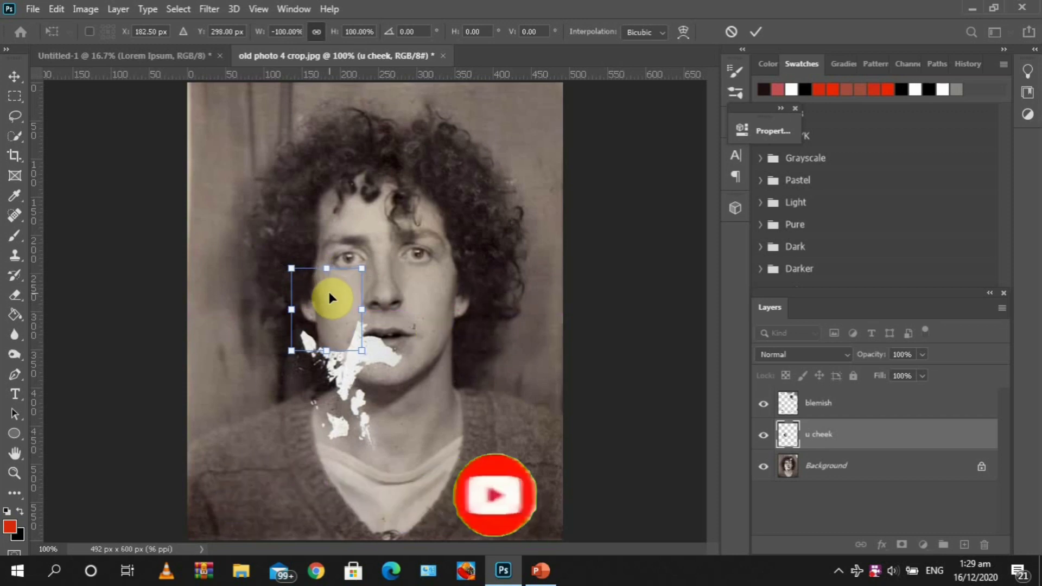
{"action": "key", "text": "Right"}
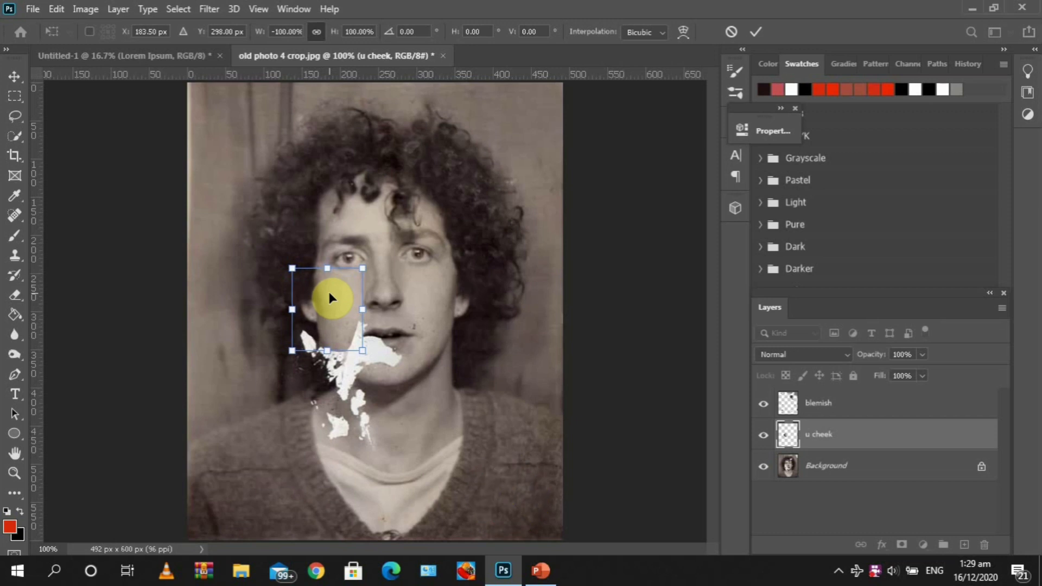
{"action": "key", "text": "Left"}
{"action": "key", "text": "Up"}
{"action": "key", "text": "Right"}
{"action": "left_click", "coordinate": [756, 31]}
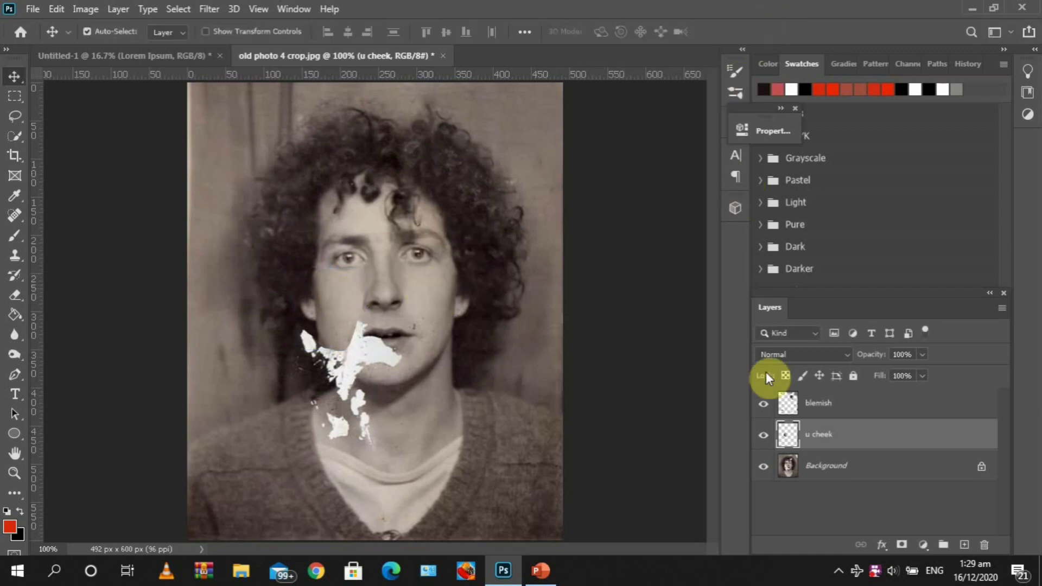
Step: Add a layer mask to the u cheek layer and set up a black Brush at size 70 for painting on it
{"action": "left_click", "coordinate": [901, 545]}
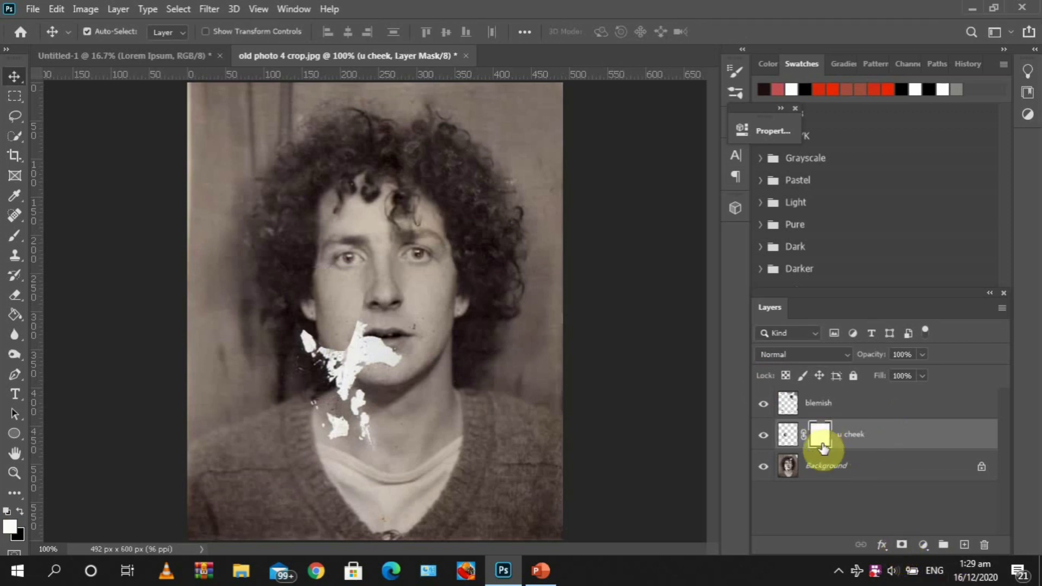
{"action": "left_click", "coordinate": [14, 238]}
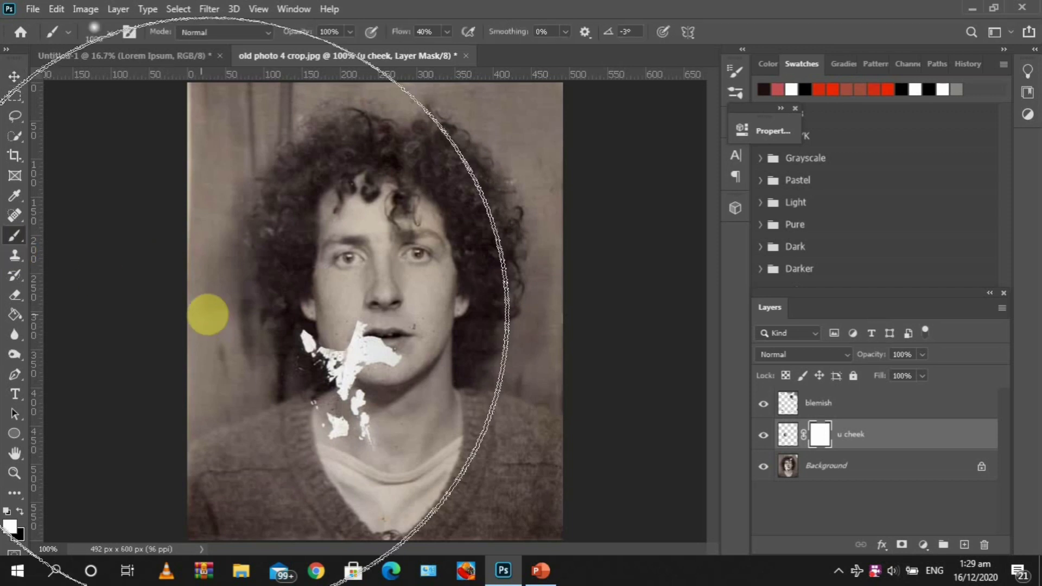
{"action": "key", "text": "bracketleft"}
{"action": "key", "text": "bracketleft"}
{"action": "key", "text": "bracketleft"}
{"action": "key", "text": "bracketleft"}
{"action": "key", "text": "bracketleft"}
{"action": "key", "text": "bracketleft"}
{"action": "key", "text": "bracketleft"}
{"action": "key", "text": "bracketleft"}
{"action": "key", "text": "bracketleft"}
{"action": "key", "text": "bracketleft"}
{"action": "key", "text": "bracketleft"}
{"action": "key", "text": "bracketleft"}
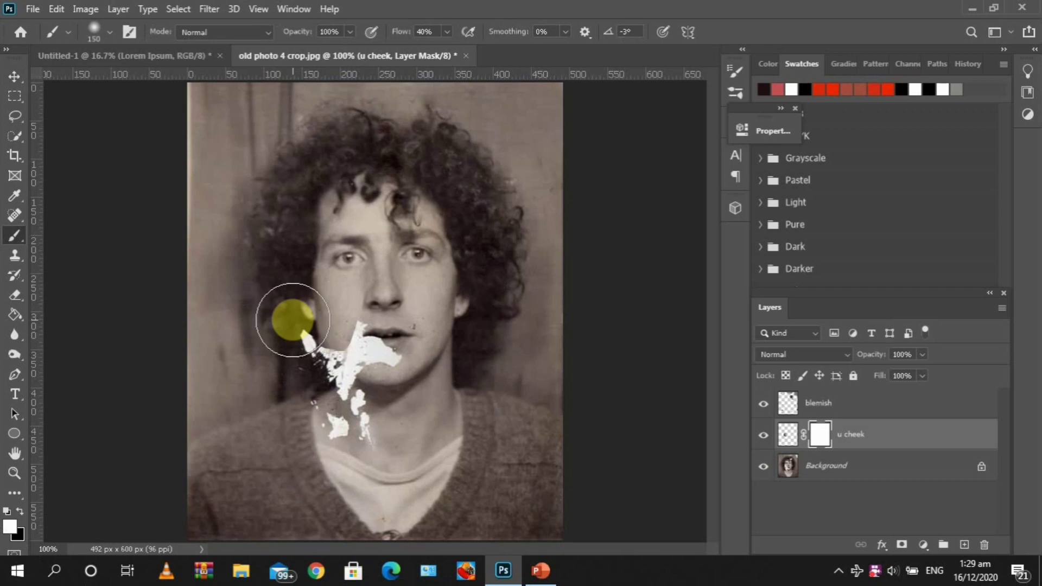
{"action": "key", "text": "bracketleft"}
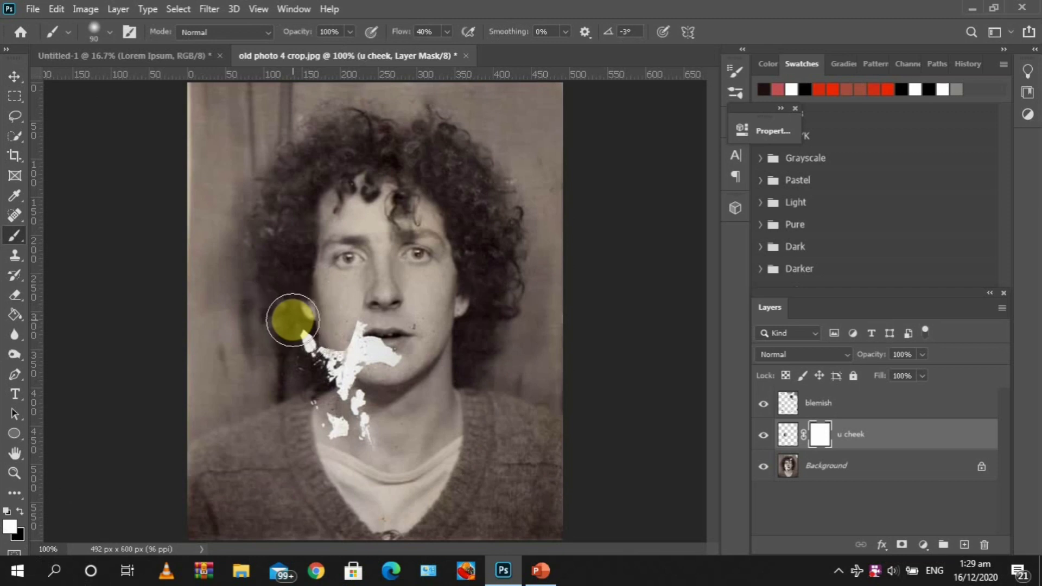
{"action": "key", "text": "bracketleft"}
{"action": "key", "text": "bracketleft"}
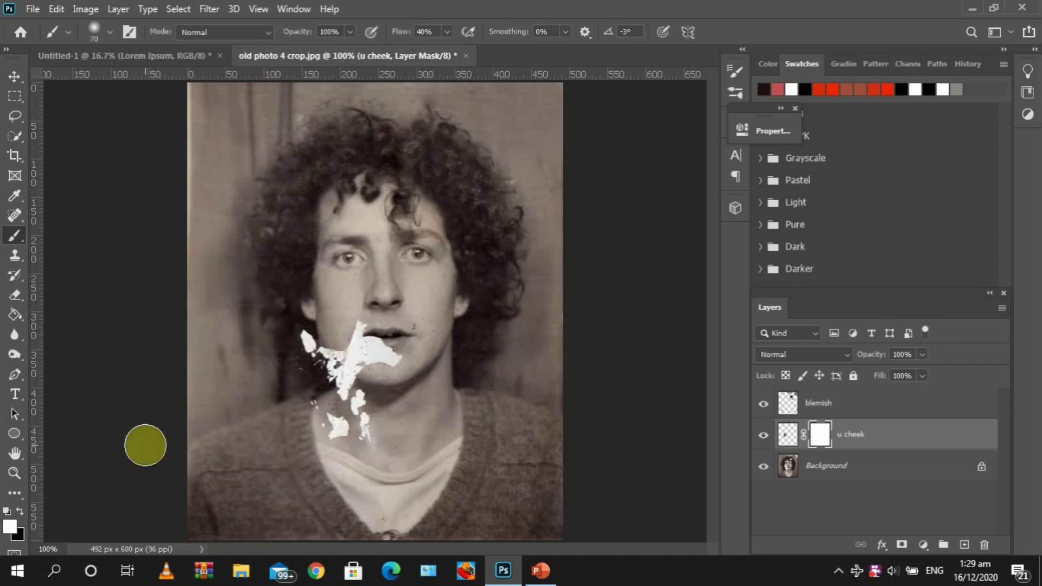
{"action": "left_click", "coordinate": [19, 510]}
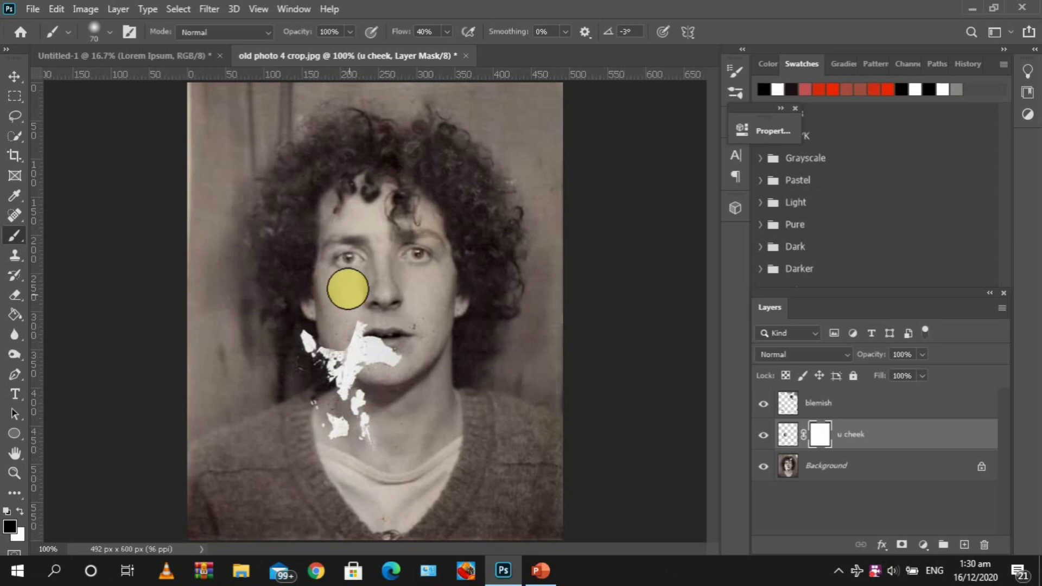
Step: Blend the cheek patch edges by painting black on its mask, lowering the brush flow to 11%, and compare with the layer hidden
{"action": "left_click_drag", "start_coordinate": [406, 27], "coordinate": [393, 35]}
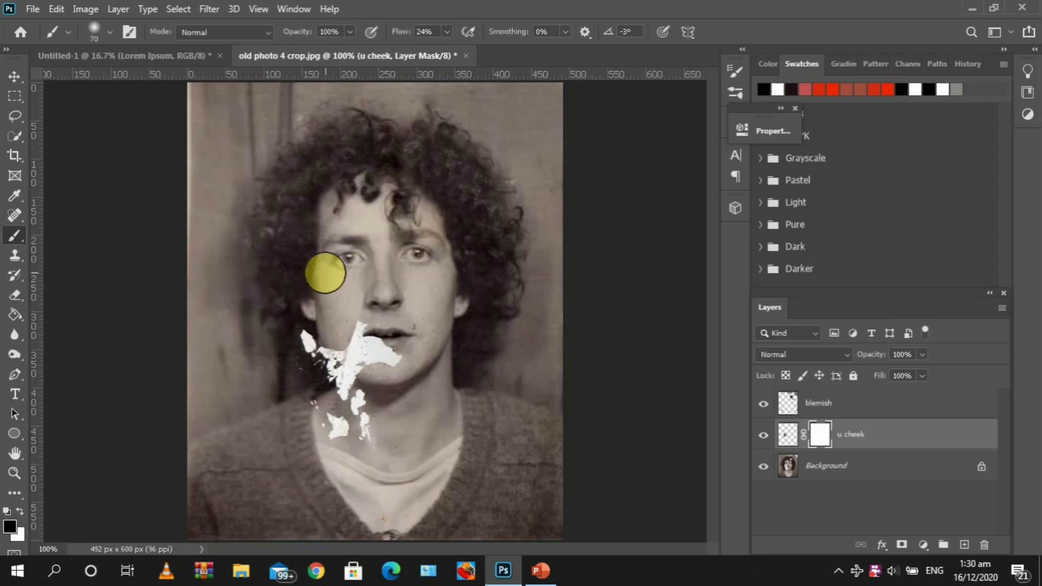
{"action": "left_click", "coordinate": [323, 275]}
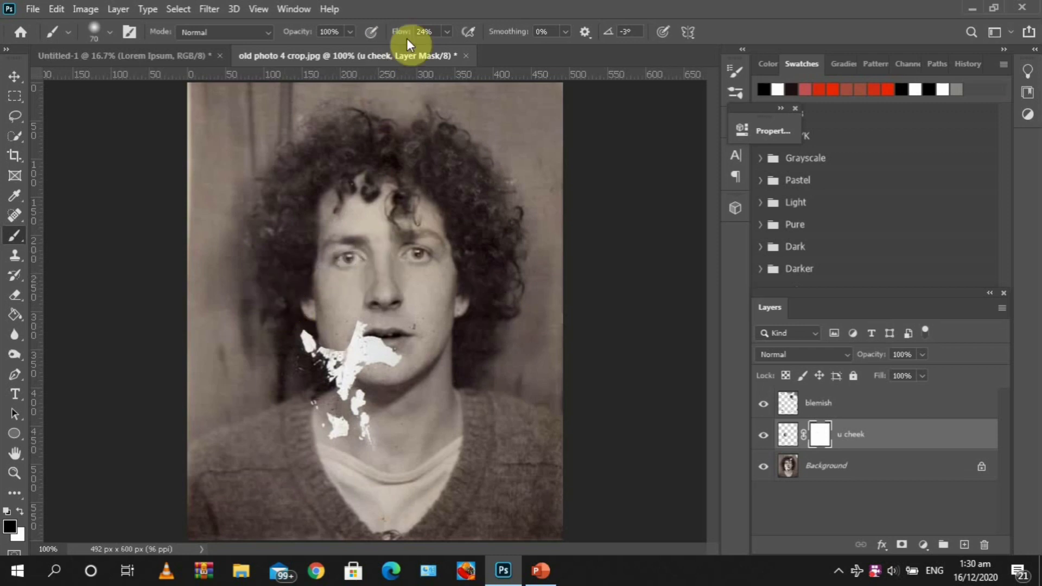
{"action": "left_click_drag", "start_coordinate": [406, 38], "coordinate": [394, 36]}
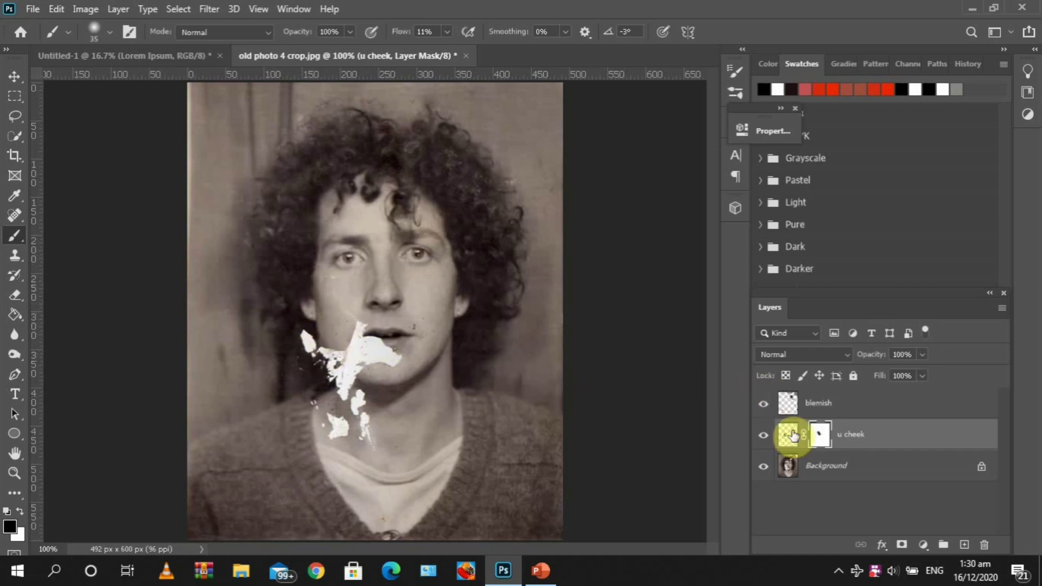
{"action": "left_click", "coordinate": [764, 436]}
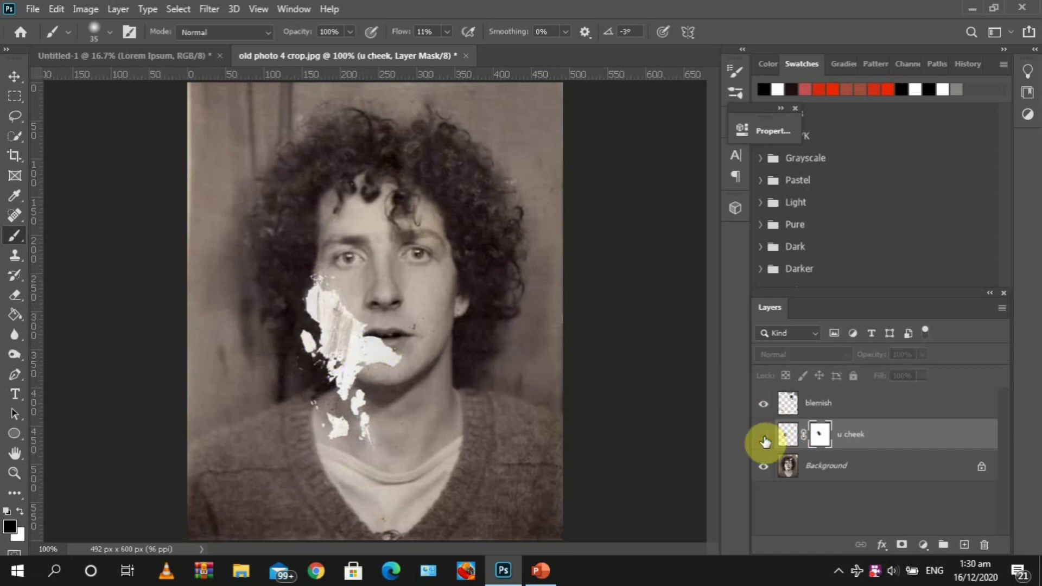
{"action": "left_click", "coordinate": [764, 437]}
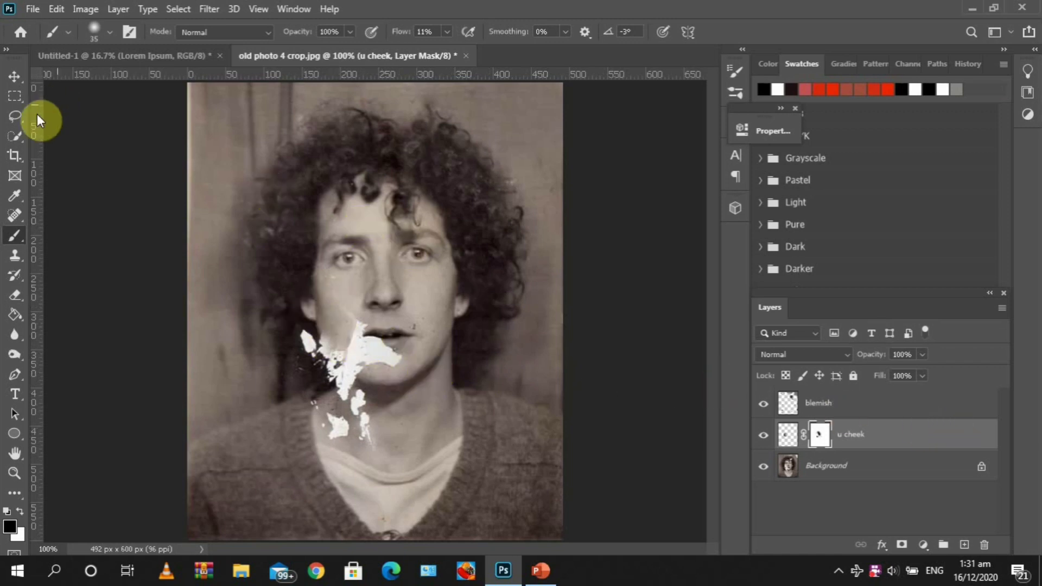
Step: Outline the undamaged jaw and chin with the Lasso tool and copy that area from the Background to a new layer named "chin"
{"action": "right_click", "coordinate": [12, 117]}
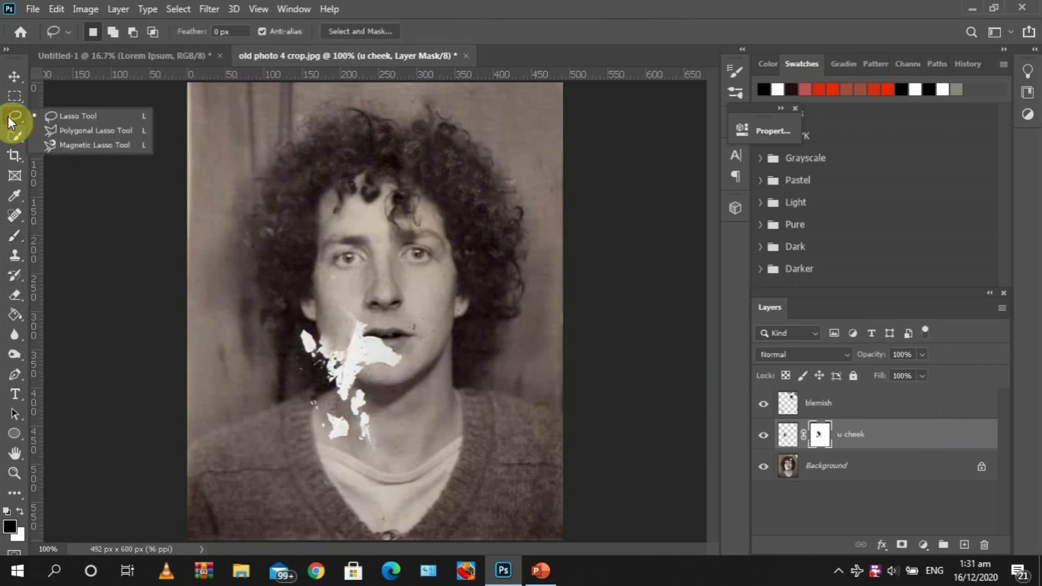
{"action": "left_click", "coordinate": [112, 118]}
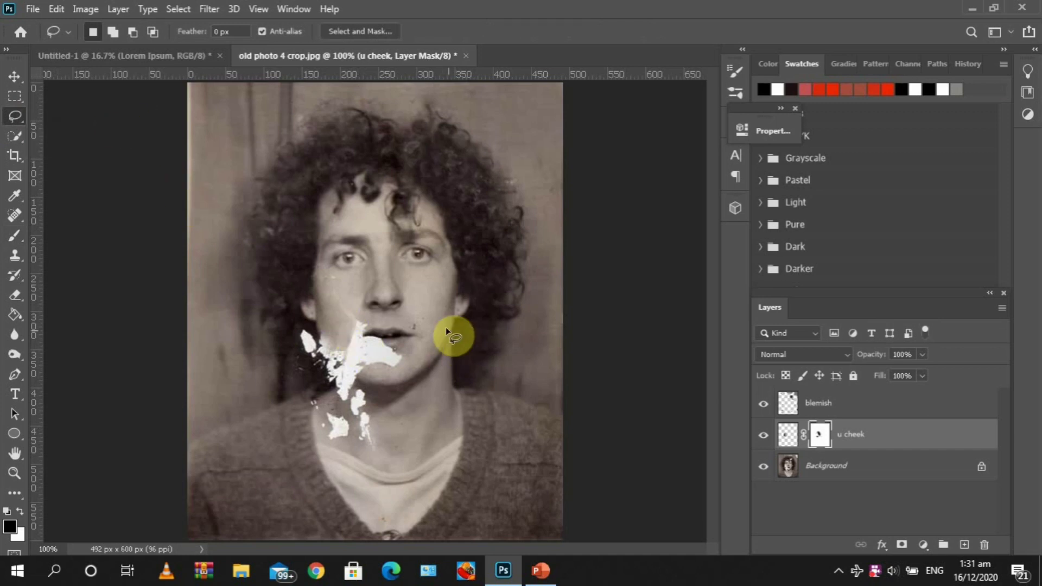
{"action": "left_click_drag", "start_coordinate": [420, 326], "coordinate": [422, 327]}
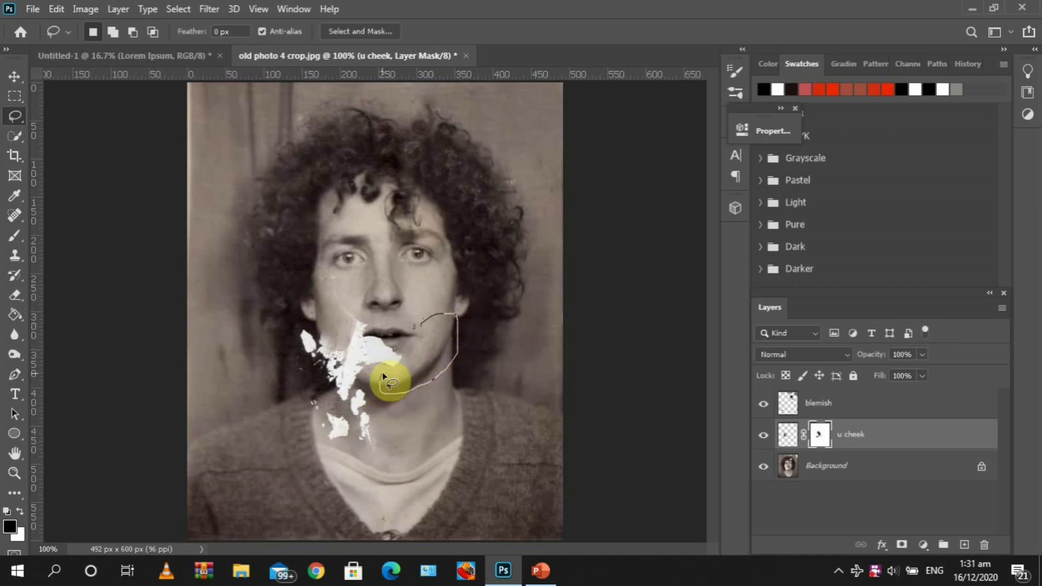
{"action": "mouse_move", "coordinate": [404, 356]}
{"action": "left_mouse_down"}
{"action": "mouse_move", "coordinate": [426, 322]}
{"action": "mouse_move", "coordinate": [461, 321]}
{"action": "left_mouse_up"}
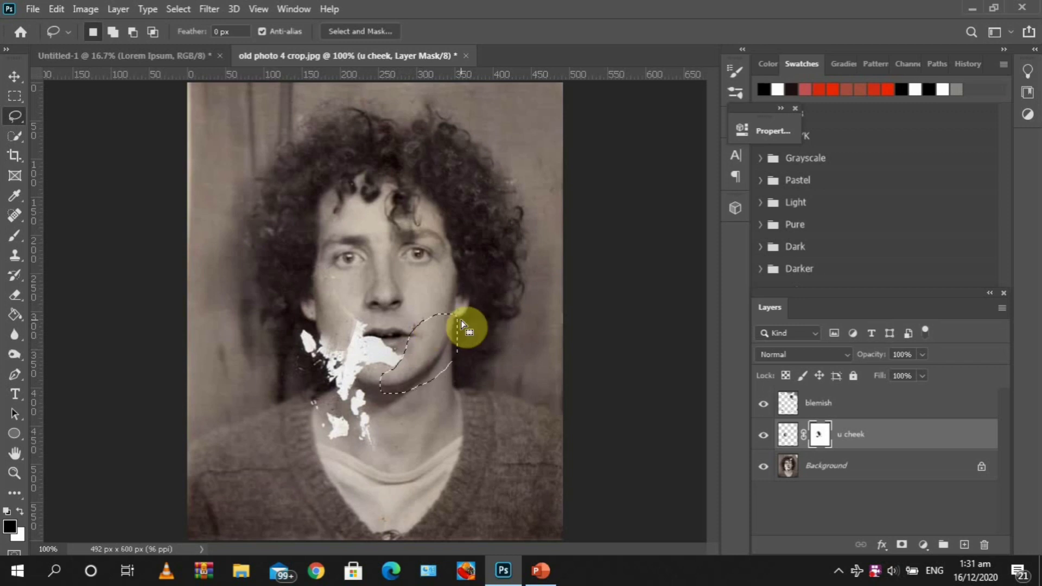
{"action": "left_click", "coordinate": [837, 474]}
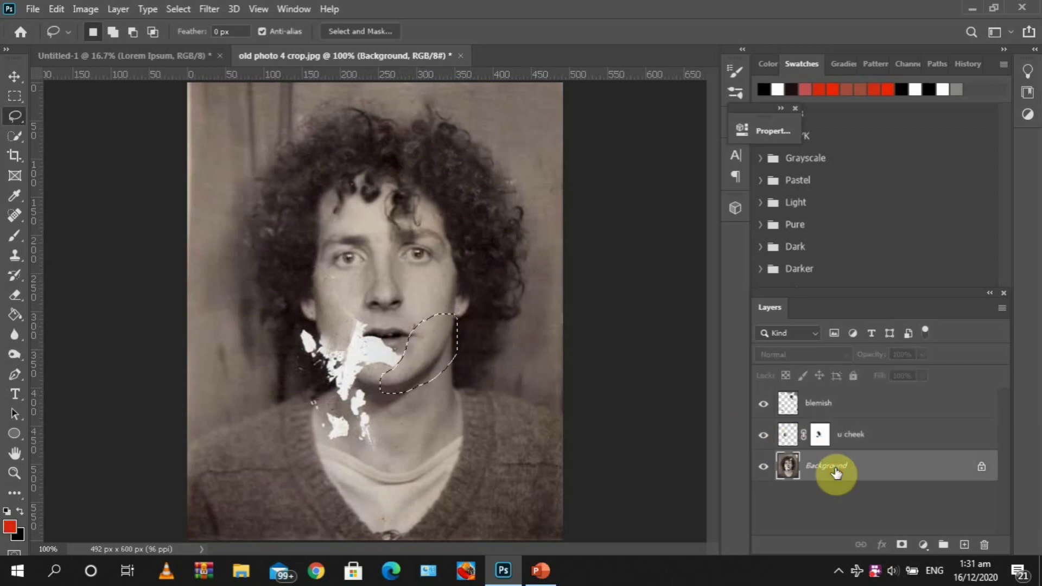
{"action": "key", "text": "ctrl+j"}
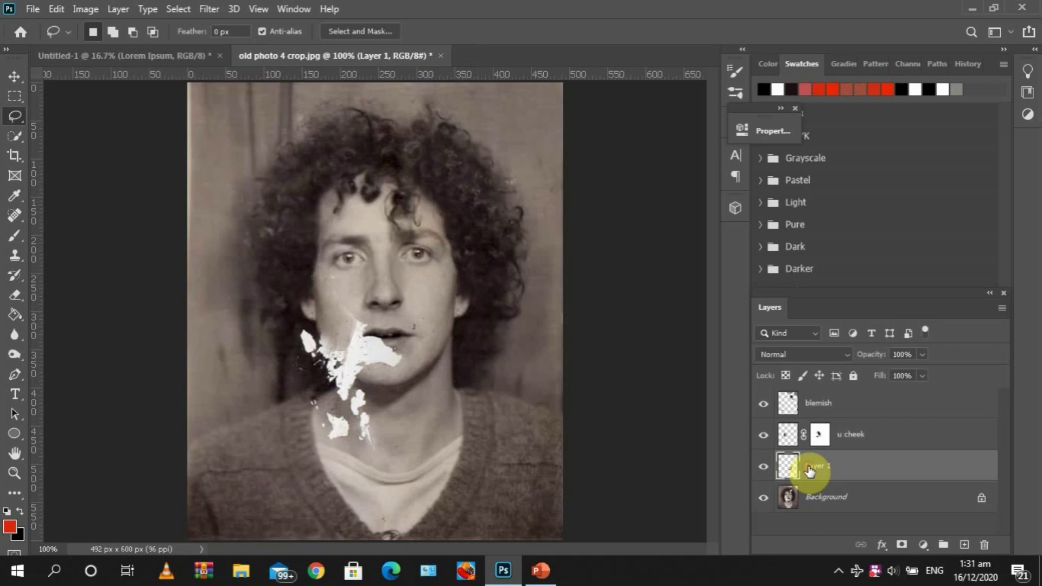
{"action": "type", "text": "chin"}
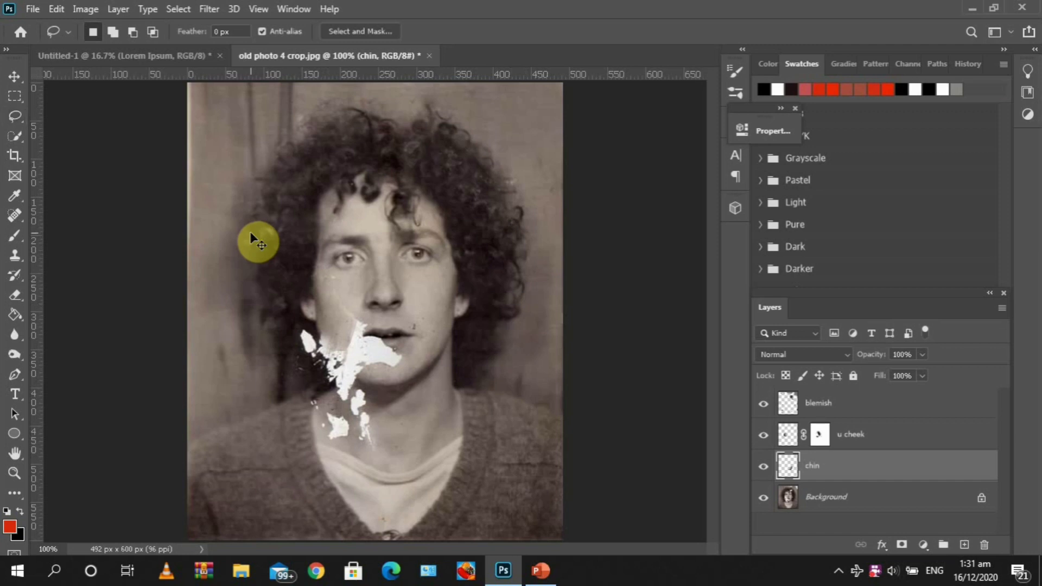
Step: Flip the chin patch horizontally and position it over the white damage on the torn jaw
{"action": "key", "text": "ctrl+t"}
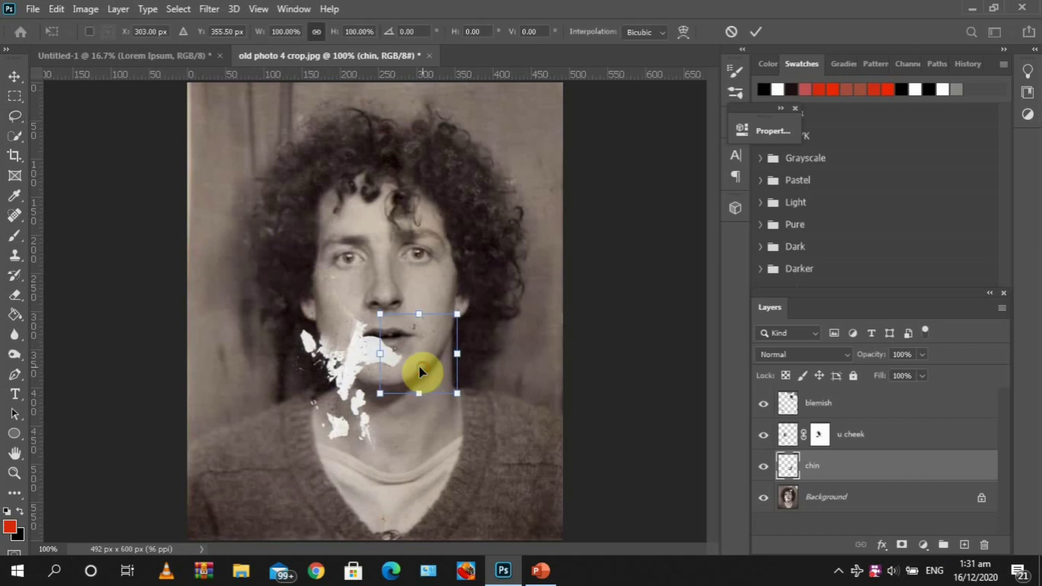
{"action": "left_click_drag", "start_coordinate": [419, 366], "coordinate": [331, 360]}
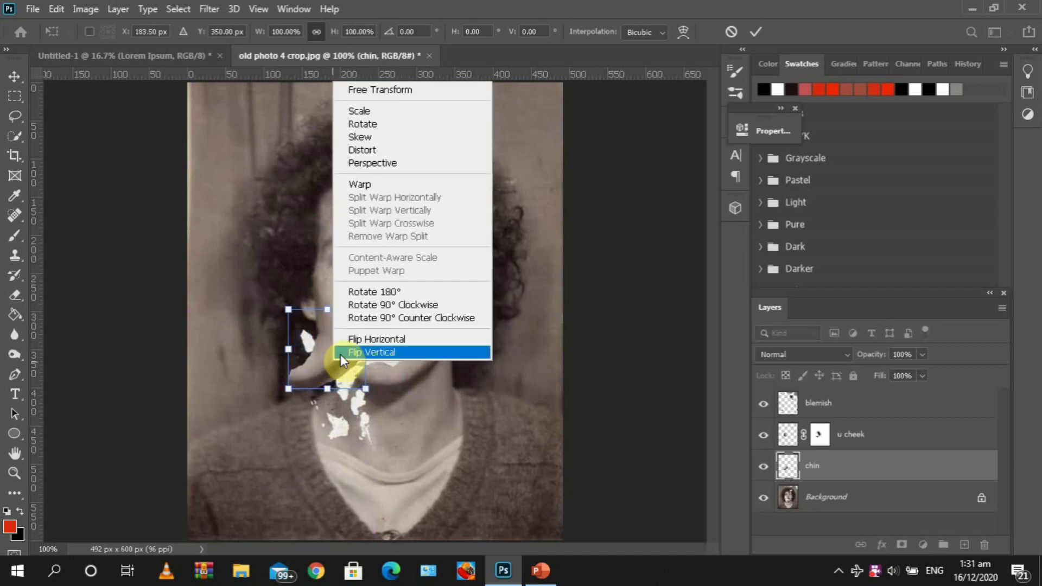
{"action": "left_click", "coordinate": [357, 340]}
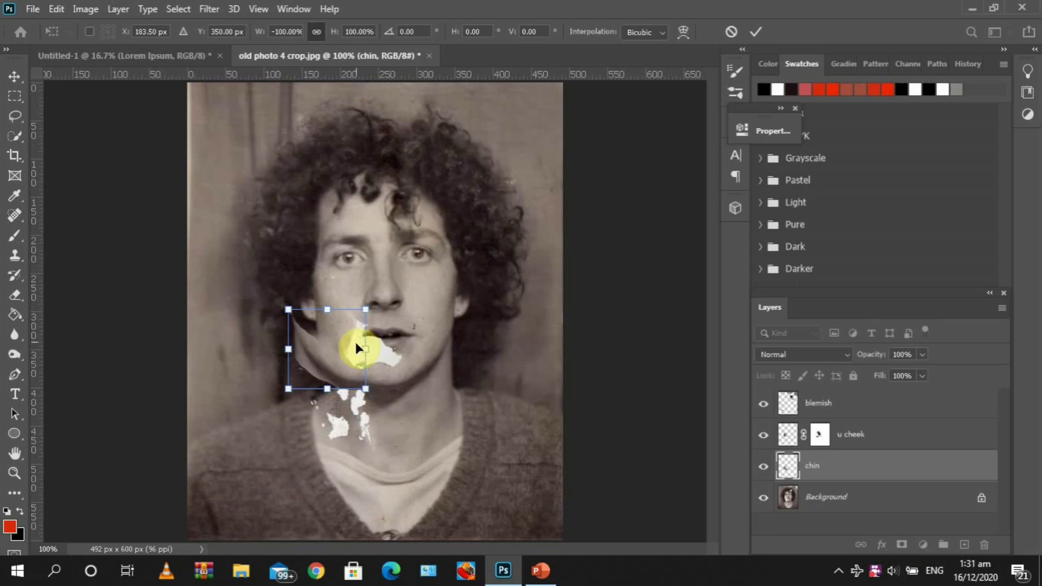
{"action": "left_click_drag", "start_coordinate": [309, 357], "coordinate": [331, 363]}
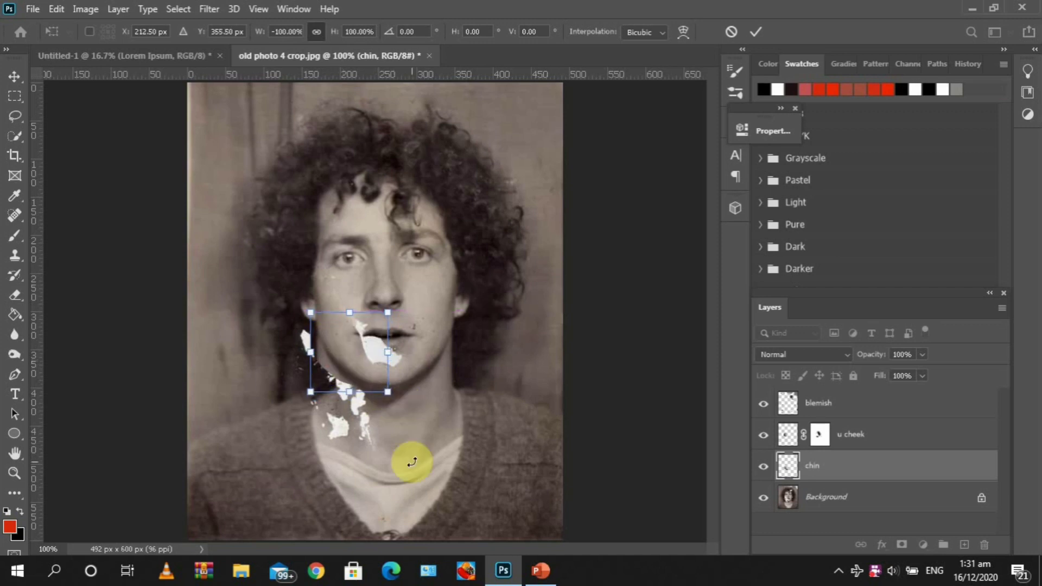
{"action": "key", "text": "Right"}
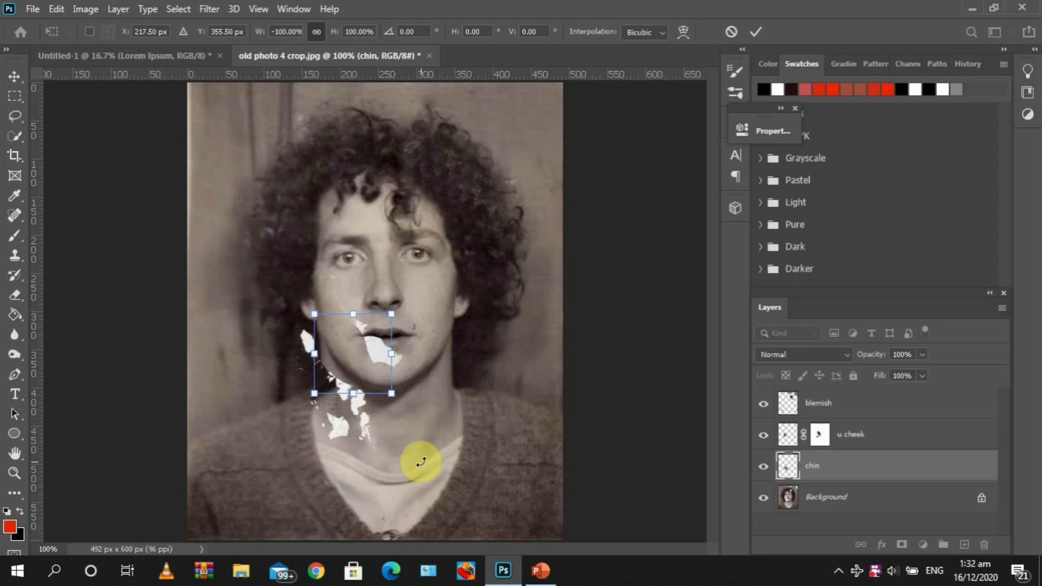
{"action": "left_click", "coordinate": [755, 31]}
Step: Add a layer mask to the chin layer and blend the patch along the jaw and beside the mouth with a size 35 Brush at 11% flow
{"action": "key", "text": "b"}
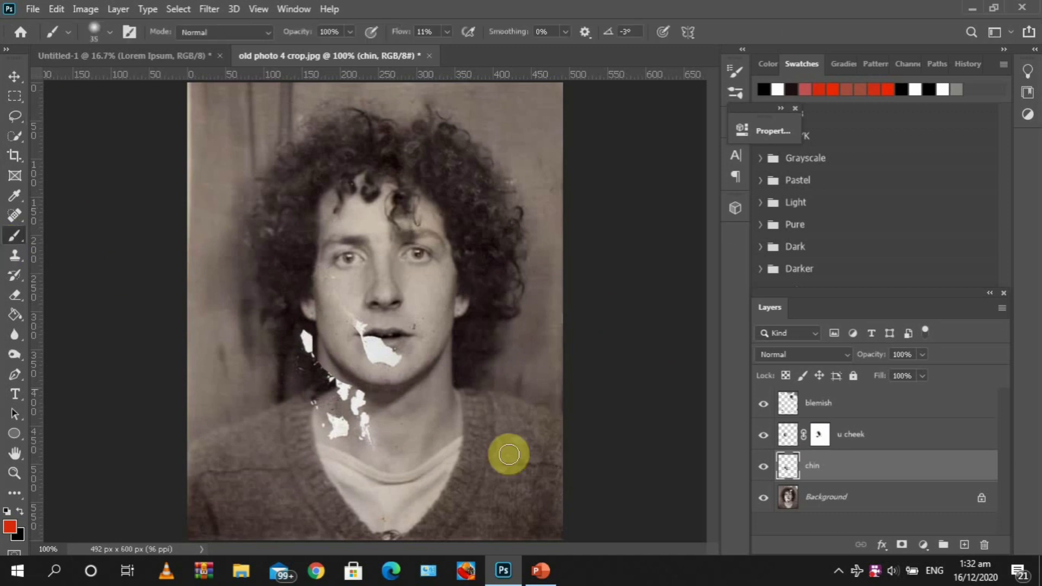
{"action": "left_click", "coordinate": [902, 546]}
{"action": "left_click_drag", "start_coordinate": [319, 360], "coordinate": [330, 379]}
{"action": "key", "text": "x"}
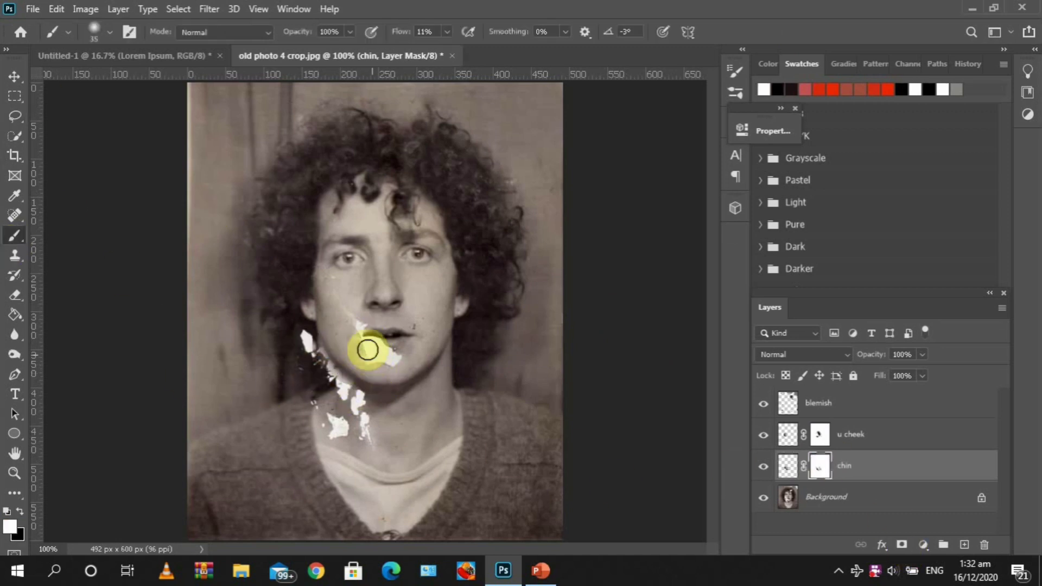
{"action": "left_click_drag", "start_coordinate": [365, 349], "coordinate": [387, 348]}
Step: Outline the undamaged side of the neck with the Lasso tool and copy it from the Background to a new layer named "neck"
{"action": "left_click", "coordinate": [15, 115]}
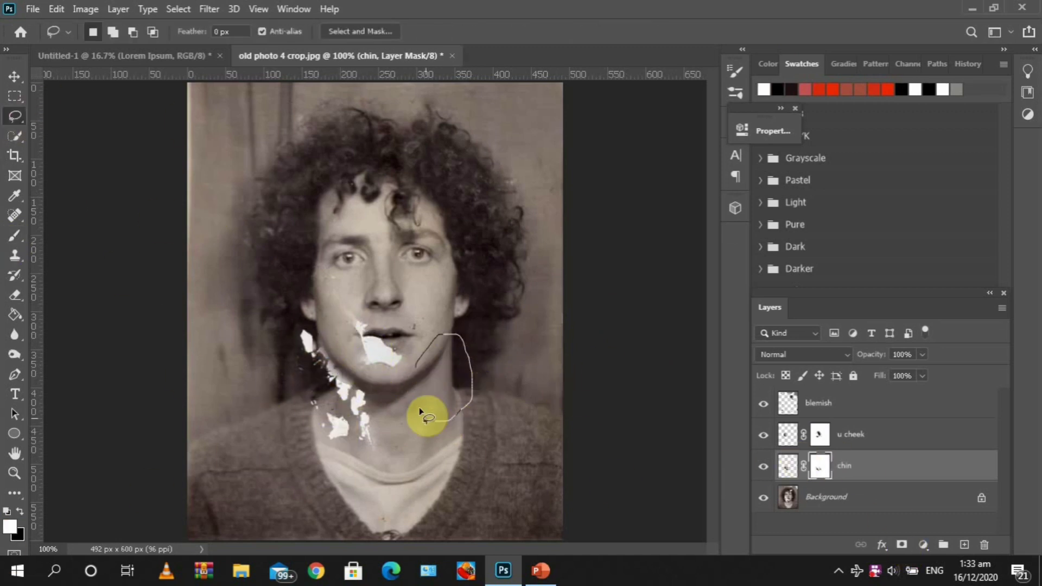
{"action": "left_click", "coordinate": [820, 500]}
{"action": "key", "text": "ctrl+j"}
Step: Flip the neck patch horizontally and position it over the white damage along the torn jaw and neck edge
{"action": "mouse_move", "coordinate": [427, 418]}
{"action": "left_mouse_down"}
{"action": "mouse_move", "coordinate": [416, 368]}
{"action": "mouse_move", "coordinate": [310, 372]}
{"action": "mouse_move", "coordinate": [349, 388]}
{"action": "left_mouse_up"}
{"action": "key", "text": "Return"}
{"action": "key", "text": "ctrl+t"}
{"action": "right_click", "coordinate": [317, 367]}
{"action": "left_click", "coordinate": [361, 347]}
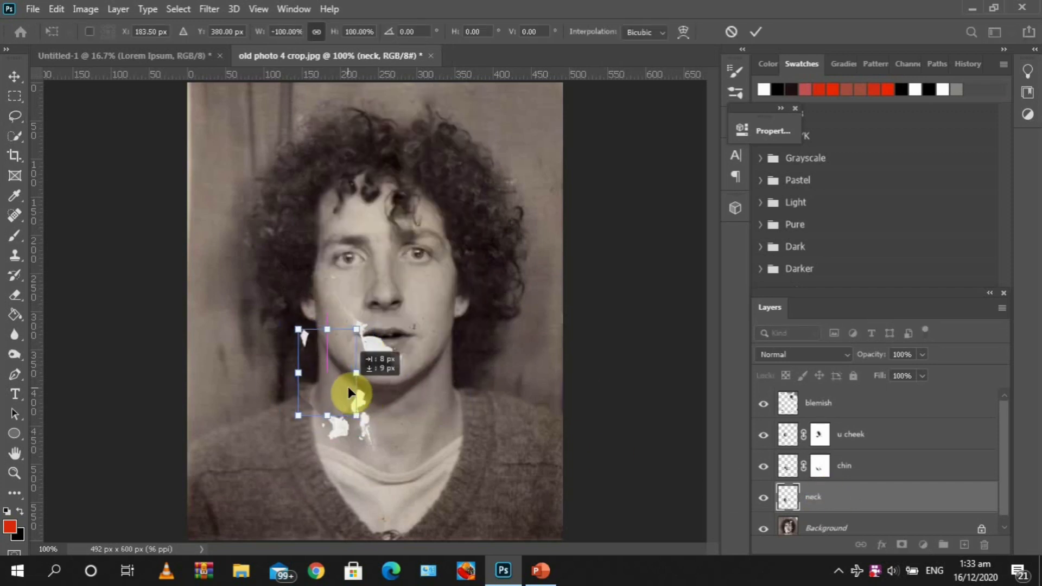
{"action": "left_click", "coordinate": [755, 31]}
{"action": "left_click", "coordinate": [328, 386]}
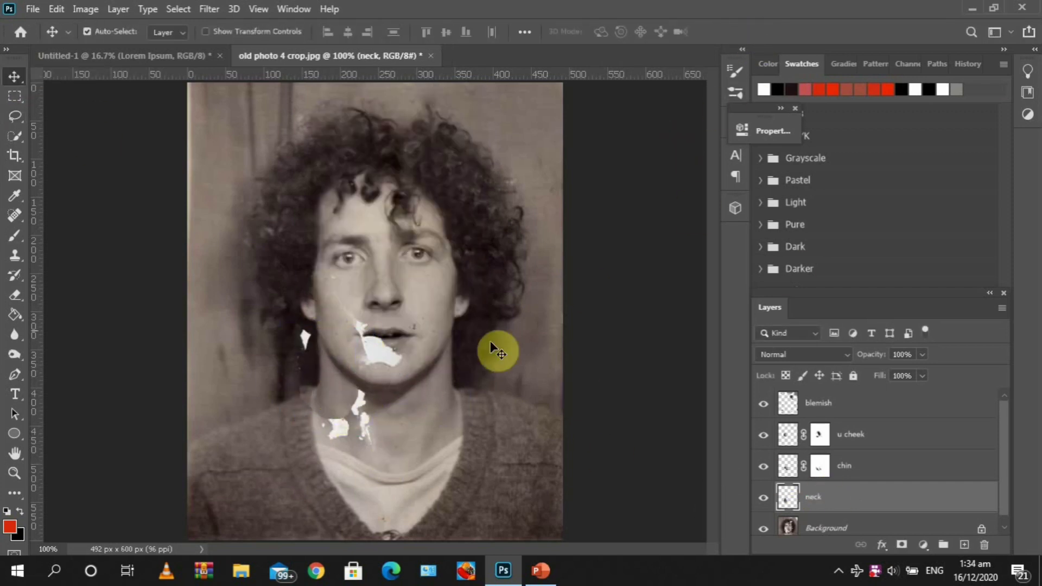
Step: Add a layer mask to the neck layer and blend the patch into the neck by painting black at 11% flow
{"action": "left_click", "coordinate": [902, 544]}
{"action": "left_click", "coordinate": [14, 237]}
{"action": "key", "text": "x"}
{"action": "mouse_move", "coordinate": [324, 421]}
{"action": "left_mouse_down"}
{"action": "mouse_move", "coordinate": [300, 368]}
{"action": "mouse_move", "coordinate": [307, 414]}
{"action": "mouse_move", "coordinate": [350, 414]}
{"action": "mouse_move", "coordinate": [358, 400]}
{"action": "mouse_move", "coordinate": [411, 450]}
{"action": "mouse_move", "coordinate": [398, 421]}
{"action": "mouse_move", "coordinate": [344, 414]}
{"action": "mouse_move", "coordinate": [319, 394]}
{"action": "mouse_move", "coordinate": [362, 388]}
{"action": "mouse_move", "coordinate": [382, 428]}
{"action": "mouse_move", "coordinate": [365, 384]}
{"action": "mouse_move", "coordinate": [356, 384]}
{"action": "mouse_move", "coordinate": [353, 443]}
{"action": "left_mouse_up"}
Step: Copy another undamaged neck area from the Background with the Lasso tool, flip it horizontally and place it over the damaged lower neck
{"action": "scroll", "coordinate": [947, 474], "scroll_direction": "down", "scroll_amount": 2}
{"action": "left_click", "coordinate": [15, 116]}
{"action": "left_click", "coordinate": [812, 524]}
{"action": "key", "text": "ctrl+j"}
{"action": "key", "text": "ctrl+t"}
{"action": "right_click", "coordinate": [383, 414]}
{"action": "left_click", "coordinate": [380, 396]}
{"action": "left_click", "coordinate": [759, 34]}
Step: Mask and blend the second neck patch with the Brush, and rename its layer "neck 2"
{"action": "left_click", "coordinate": [902, 545]}
{"action": "key", "text": "b"}
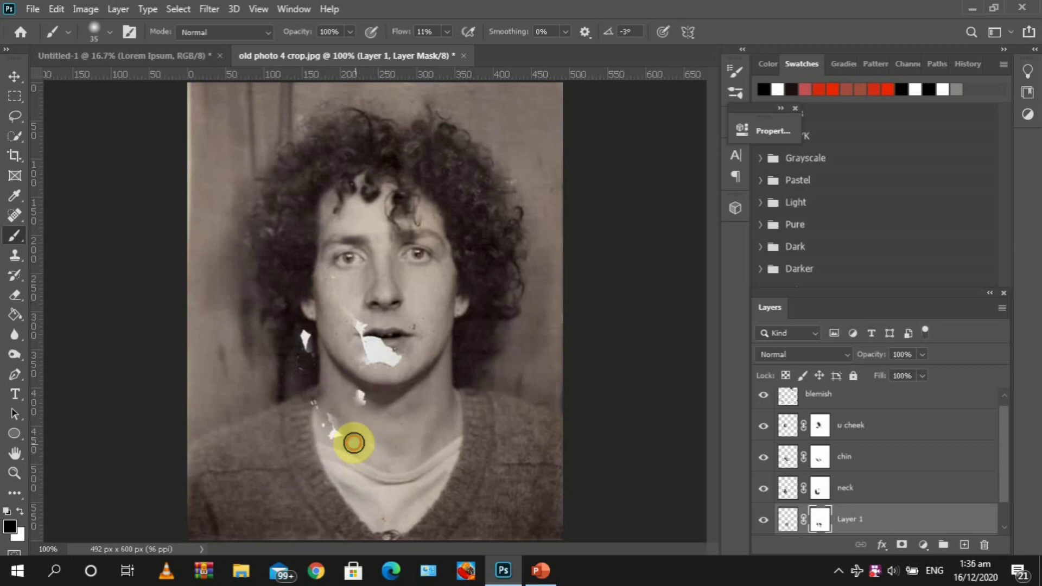
{"action": "scroll", "coordinate": [923, 462], "scroll_direction": "down", "scroll_amount": 1}
{"action": "double_click", "coordinate": [866, 488]}
{"action": "type", "text": "ne"}
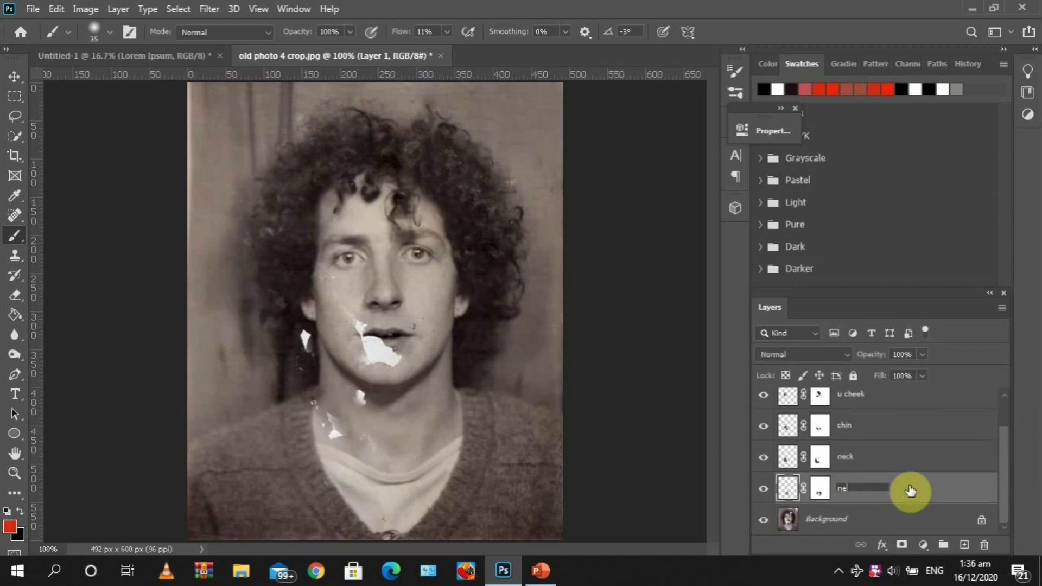
{"action": "type", "text": "ck 2"}
{"action": "key", "text": "Return"}
Step: Copy a lassoed patch of clean neck skin from the Background to a new layer, rotate it and place it over the white spot under the chin
{"action": "left_click", "coordinate": [14, 117]}
{"action": "left_click", "coordinate": [848, 522]}
{"action": "left_click_drag", "start_coordinate": [424, 384], "coordinate": [358, 396]}
{"action": "key", "text": "ctrl+j"}
{"action": "key", "text": "ctrl+t"}
{"action": "left_click_drag", "start_coordinate": [440, 415], "coordinate": [440, 426]}
{"action": "mouse_move", "coordinate": [360, 408]}
{"action": "left_mouse_down"}
{"action": "mouse_move", "coordinate": [360, 420]}
{"action": "mouse_move", "coordinate": [365, 399]}
{"action": "mouse_move", "coordinate": [380, 408]}
{"action": "left_mouse_up"}
{"action": "left_click", "coordinate": [756, 34]}
Step: Name the under-chin patch layer "neck 3", add a layer mask and blend its edges with the Brush
{"action": "left_click", "coordinate": [902, 544]}
{"action": "key", "text": "b"}
{"action": "key", "text": "v"}
{"action": "key", "text": "ctrl+z"}
{"action": "key", "text": "ctrl+z"}
{"action": "left_click", "coordinate": [902, 545]}
{"action": "key", "text": "b"}
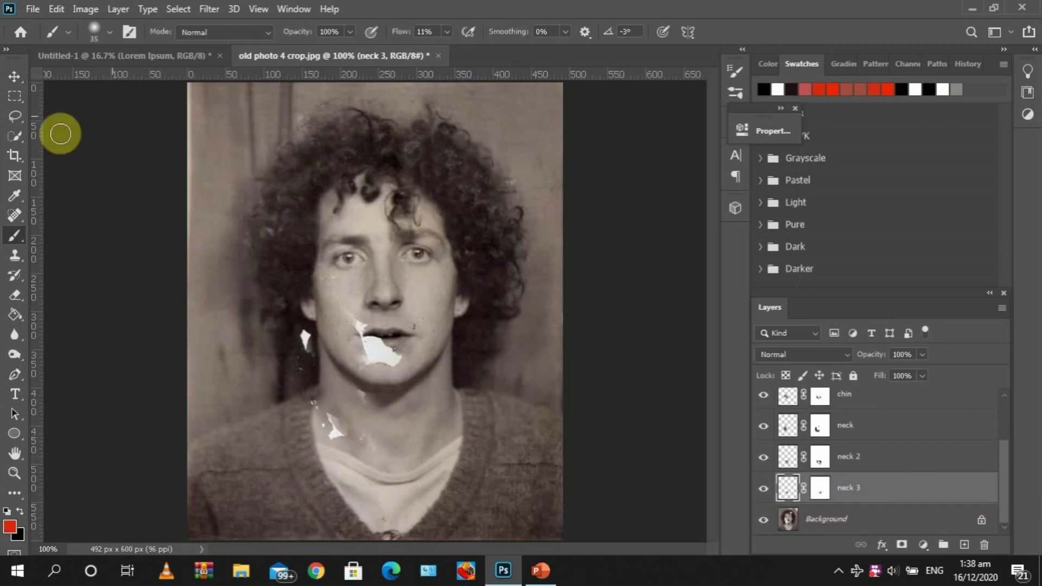
Step: Copy the clean neck and collar edge to a new masked layer, flip it horizontally and position it over the damaged collar edge
{"action": "key", "text": "l"}
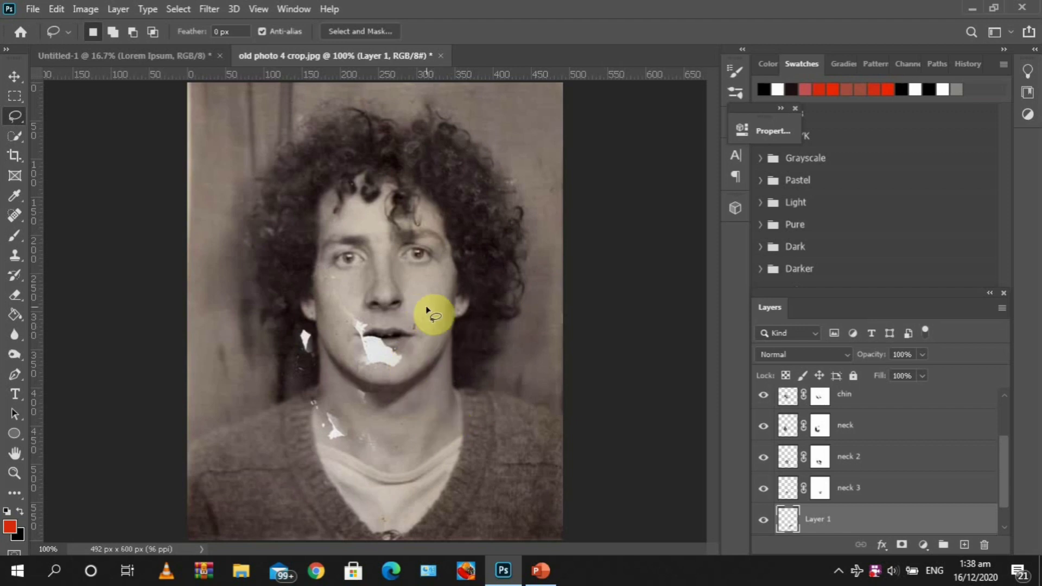
{"action": "left_click", "coordinate": [902, 546]}
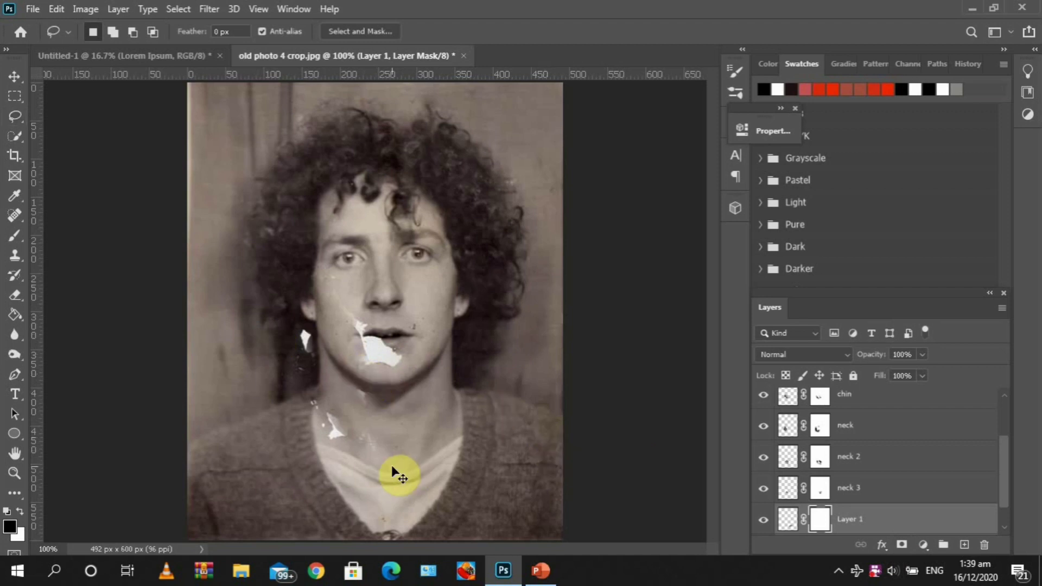
{"action": "key", "text": "ctrl+t"}
{"action": "mouse_move", "coordinate": [414, 432]}
{"action": "left_mouse_down"}
{"action": "mouse_move", "coordinate": [350, 429]}
{"action": "mouse_move", "coordinate": [329, 450]}
{"action": "left_mouse_up"}
{"action": "right_click", "coordinate": [350, 429]}
{"action": "left_click", "coordinate": [374, 403]}
{"action": "left_click", "coordinate": [752, 34]}
Step: Blend the collar patch by painting black on its mask, and compare with the layer hidden
{"action": "left_click", "coordinate": [821, 527]}
{"action": "key", "text": "b"}
{"action": "left_click_drag", "start_coordinate": [333, 406], "coordinate": [360, 437]}
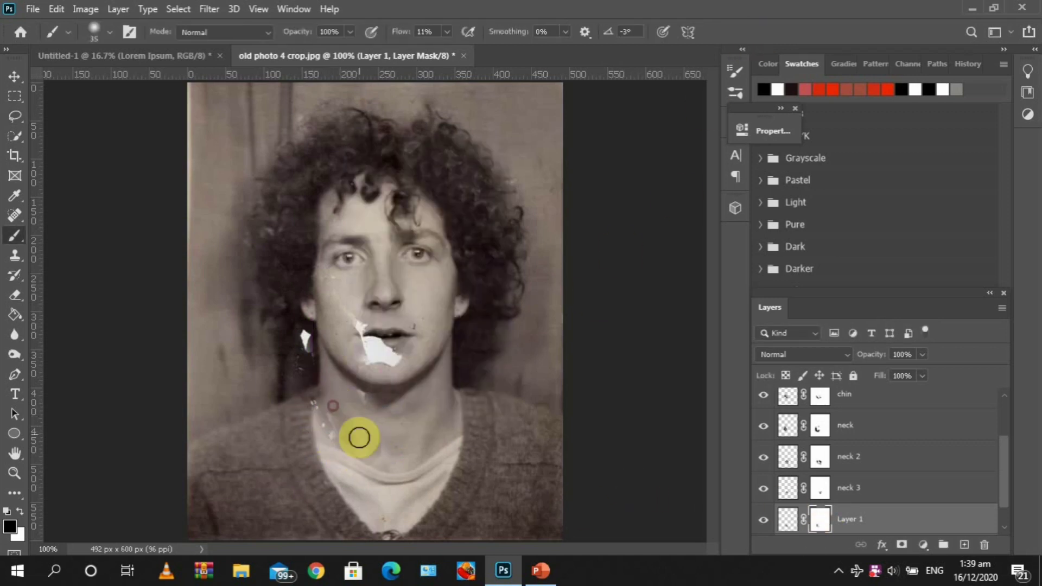
{"action": "left_click", "coordinate": [764, 521]}
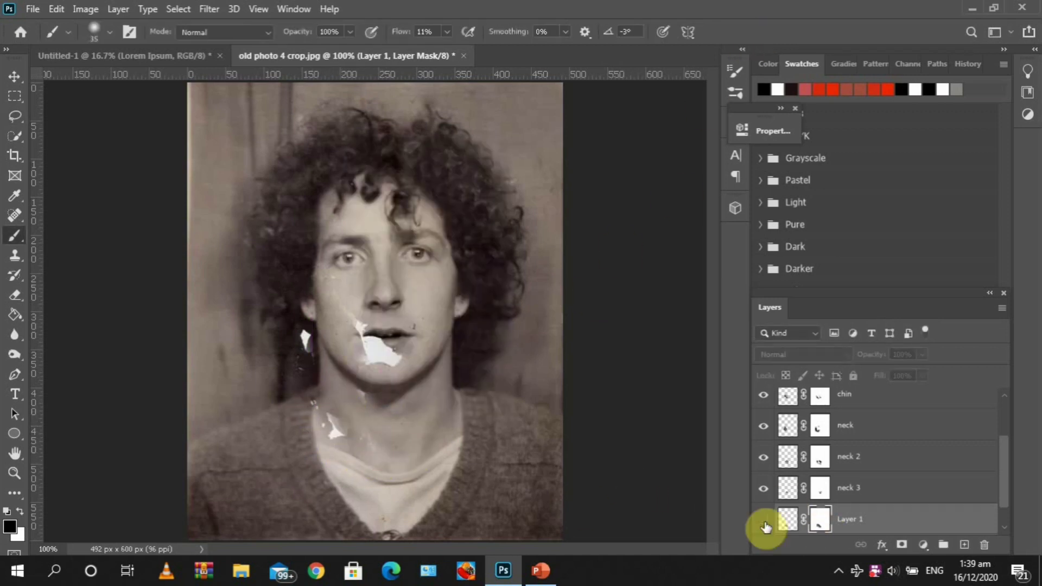
{"action": "left_click", "coordinate": [764, 521]}
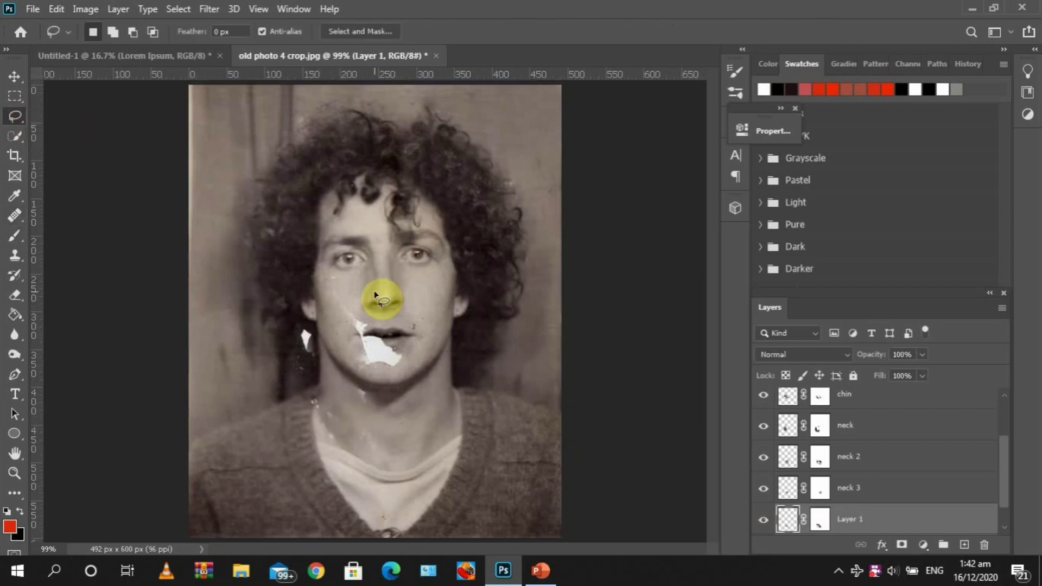
Step: Outline the intact half of the mouth with the Lasso tool and copy it from the Background to a new layer
{"action": "mouse_move", "coordinate": [385, 322]}
{"action": "left_mouse_down"}
{"action": "mouse_move", "coordinate": [400, 350]}
{"action": "mouse_move", "coordinate": [385, 323]}
{"action": "left_mouse_up"}
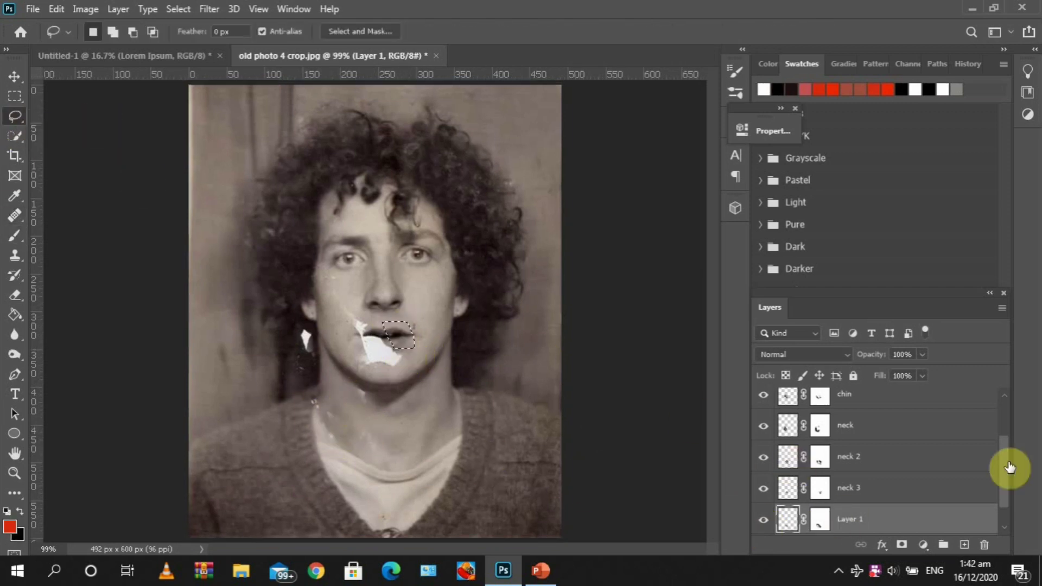
{"action": "left_click_drag", "start_coordinate": [1008, 468], "coordinate": [1009, 486]}
{"action": "left_click", "coordinate": [869, 524]}
{"action": "key", "text": "ctrl+j"}
Step: Flip the mouth patch horizontally, raise its layer above all others and position it over the damaged corner of the mouth
{"action": "key", "text": "ctrl+t"}
{"action": "right_click", "coordinate": [384, 339]}
{"action": "left_click", "coordinate": [426, 315]}
{"action": "left_click_drag", "start_coordinate": [405, 343], "coordinate": [365, 347]}
{"action": "left_click", "coordinate": [732, 32]}
{"action": "key", "text": "ctrl+t"}
{"action": "key", "text": "Up"}
{"action": "left_click", "coordinate": [755, 32]}
{"action": "left_click_drag", "start_coordinate": [872, 520], "coordinate": [873, 393]}
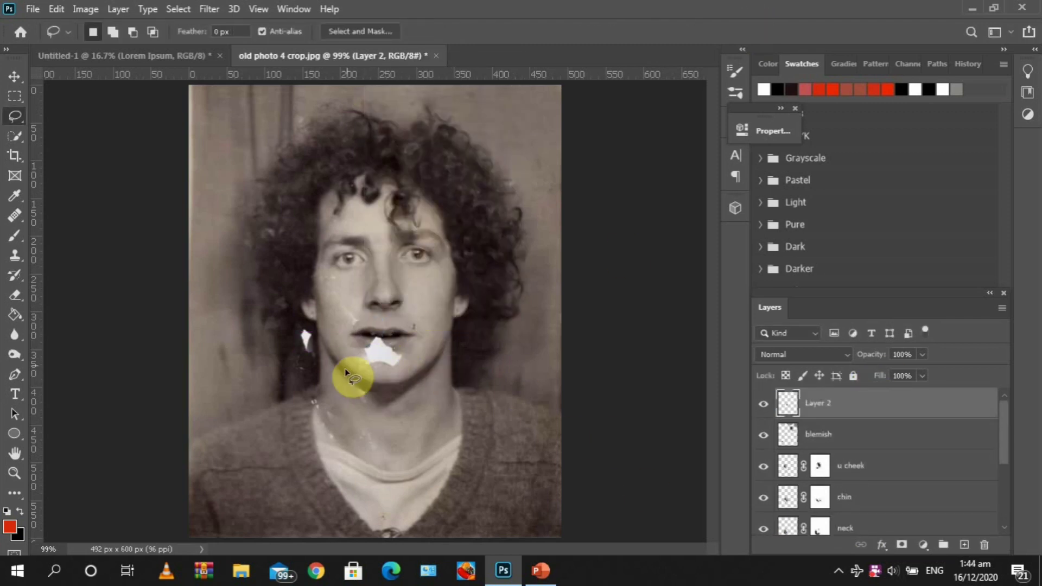
{"action": "key", "text": "v"}
{"action": "left_click_drag", "start_coordinate": [375, 334], "coordinate": [361, 338]}
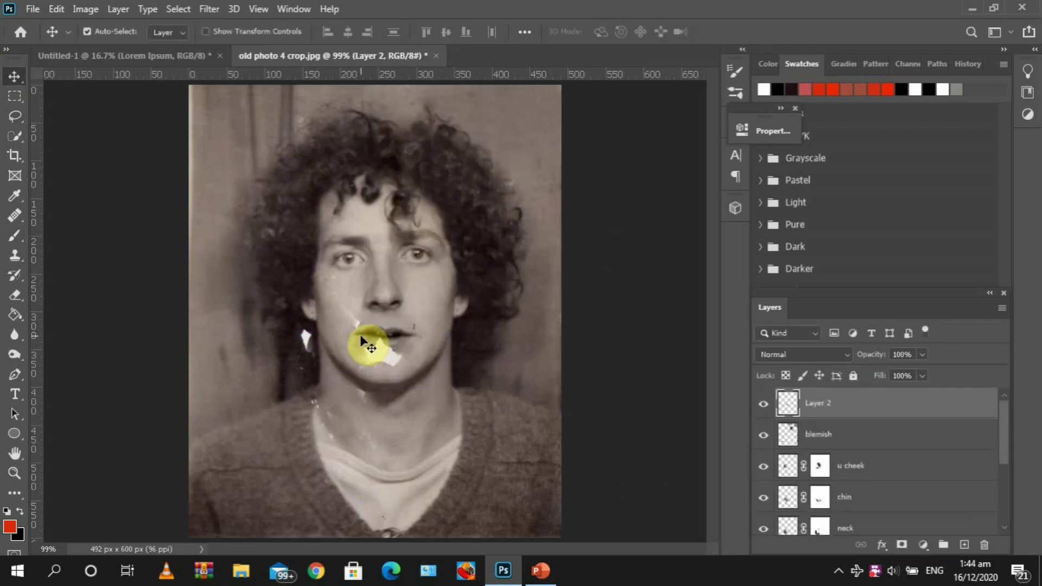
Step: Rename the mouth patch layer "left lip", add a layer mask and blend its edges with black
{"action": "double_click", "coordinate": [819, 403]}
{"action": "type", "text": "leflip"}
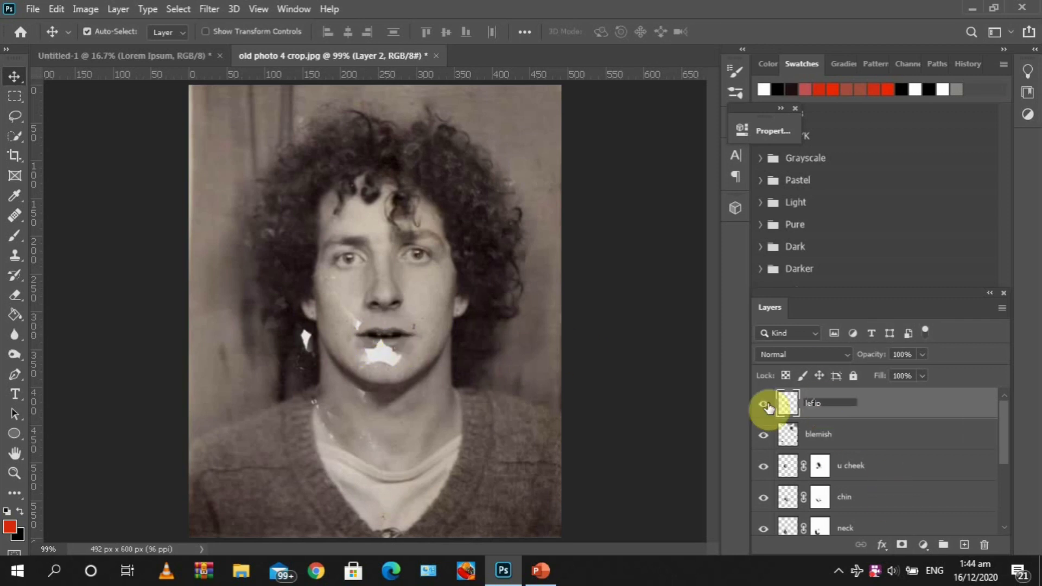
{"action": "left_click", "coordinate": [901, 544]}
{"action": "key", "text": "b"}
{"action": "key", "text": "d"}
{"action": "key", "text": "x"}
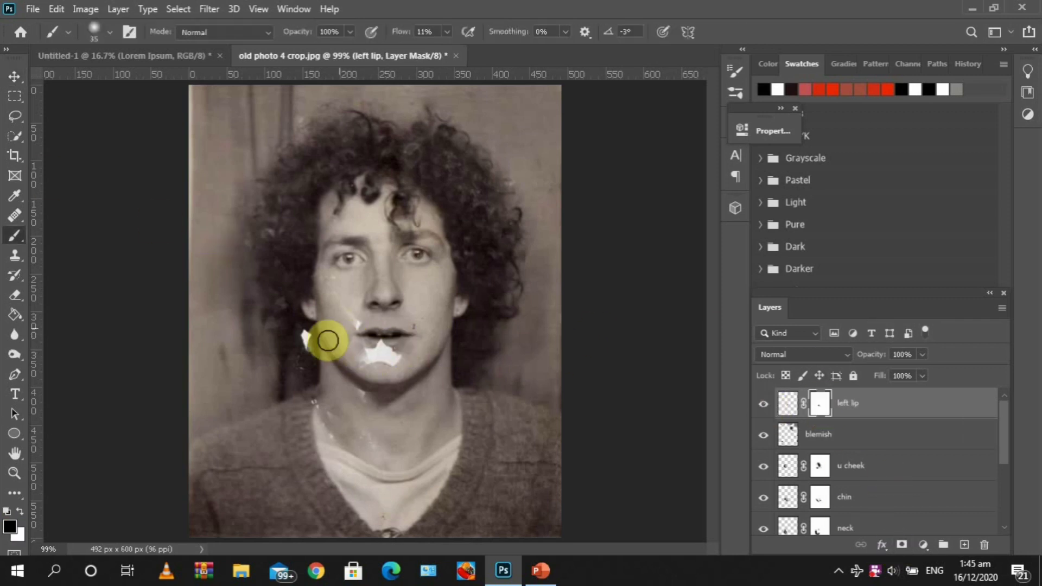
Step: Outline the intact side of the lower lip with the Lasso tool and copy it from the Background to a new layer
{"action": "key", "text": "l"}
{"action": "left_click_drag", "start_coordinate": [400, 350], "coordinate": [402, 349]}
{"action": "scroll", "coordinate": [871, 521], "scroll_direction": "down", "scroll_amount": 3}
{"action": "left_click", "coordinate": [871, 524]}
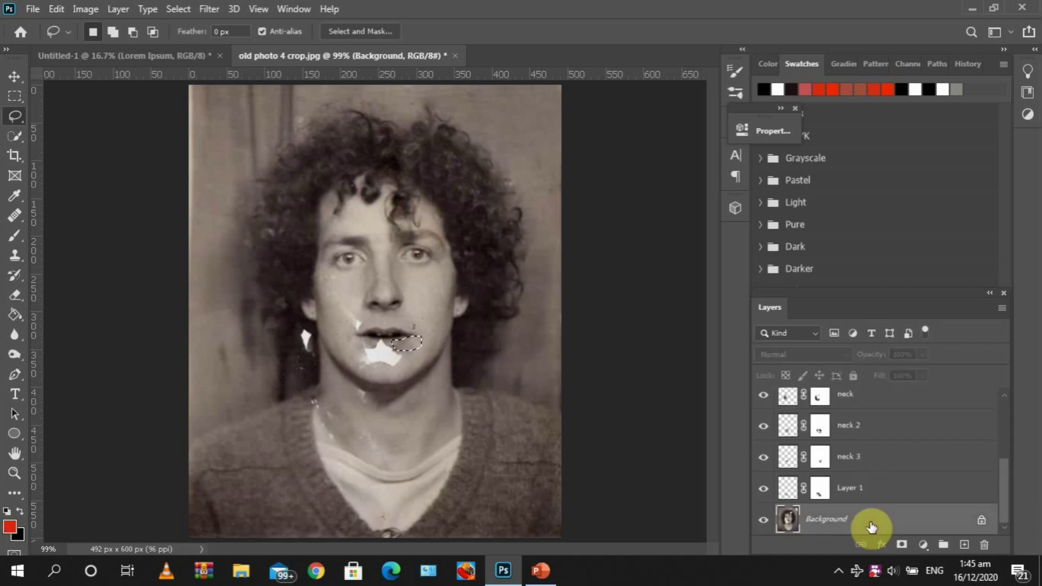
{"action": "key", "text": "ctrl+j"}
Step: Name the copied patch layer "lower lip" and move it to the top of the layer stack
{"action": "double_click", "coordinate": [820, 519]}
{"action": "type", "text": "loer lip"}
{"action": "key", "text": "Return"}
{"action": "left_click_drag", "start_coordinate": [847, 521], "coordinate": [847, 391]}
{"action": "double_click", "coordinate": [820, 404]}
{"action": "type", "text": "lower lip"}
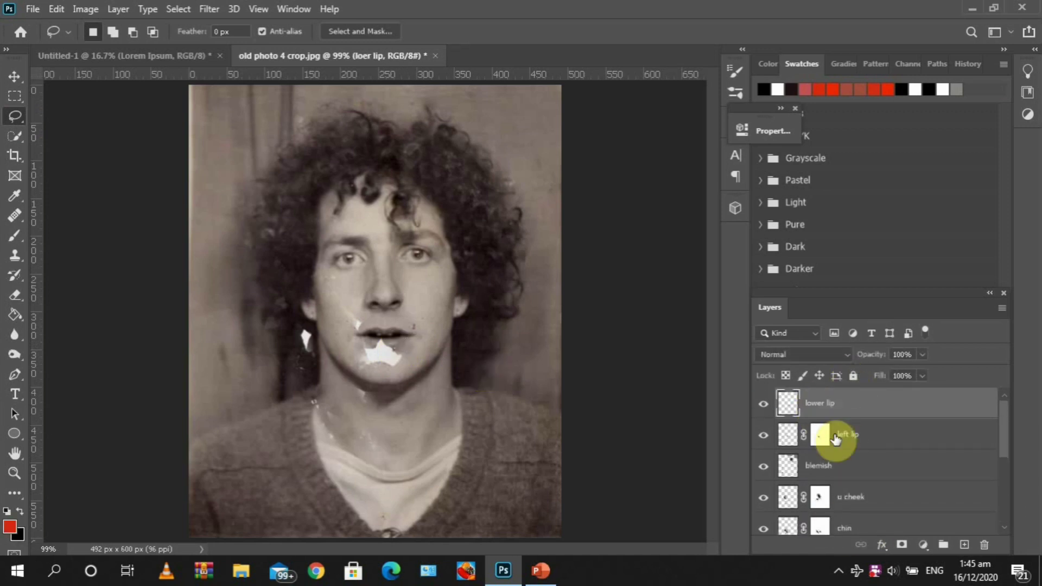
Step: Flip the lower lip patch, tilt it slightly and position it over the white damage below the mouth
{"action": "key", "text": "ctrl+t"}
{"action": "right_click", "coordinate": [384, 345]}
{"action": "left_click", "coordinate": [412, 331]}
{"action": "left_click_drag", "start_coordinate": [398, 344], "coordinate": [365, 349]}
{"action": "left_click_drag", "start_coordinate": [406, 357], "coordinate": [405, 353]}
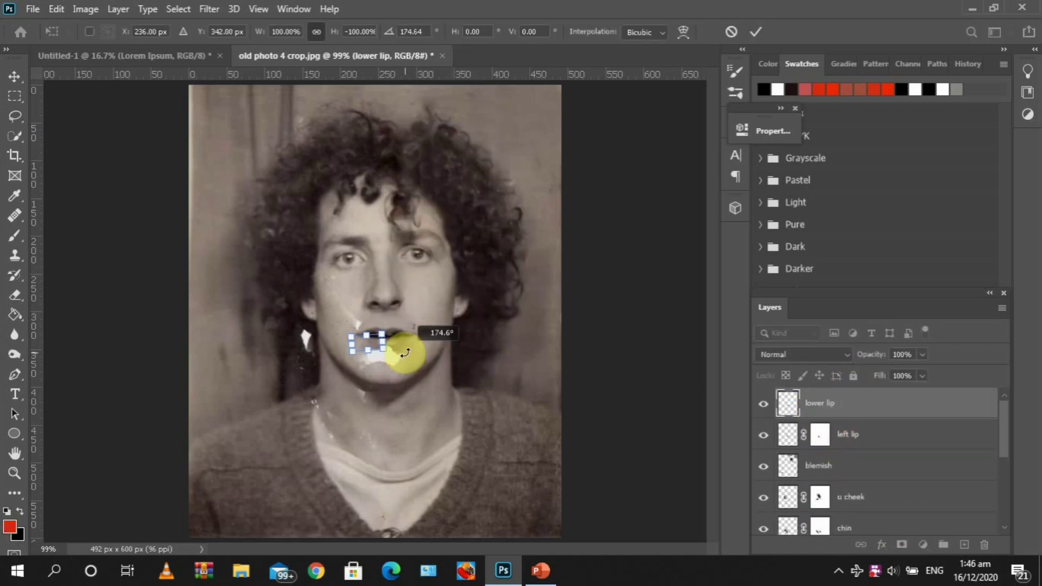
{"action": "key", "text": "Return"}
{"action": "key", "text": "v"}
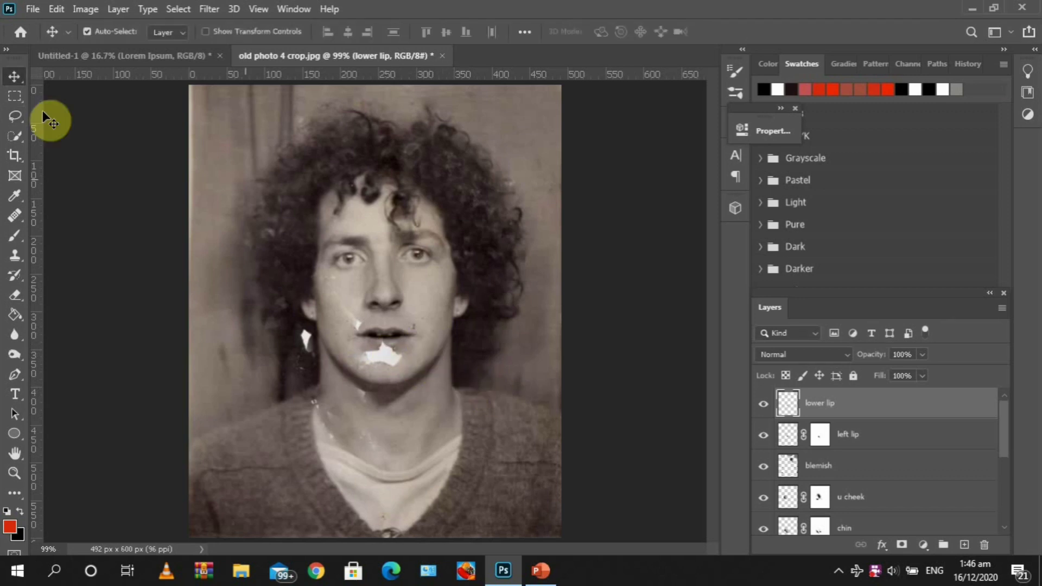
Step: Copy another small skin patch to a new layer, rotate it over the white damage under the lip and add a layer mask
{"action": "key", "text": "l"}
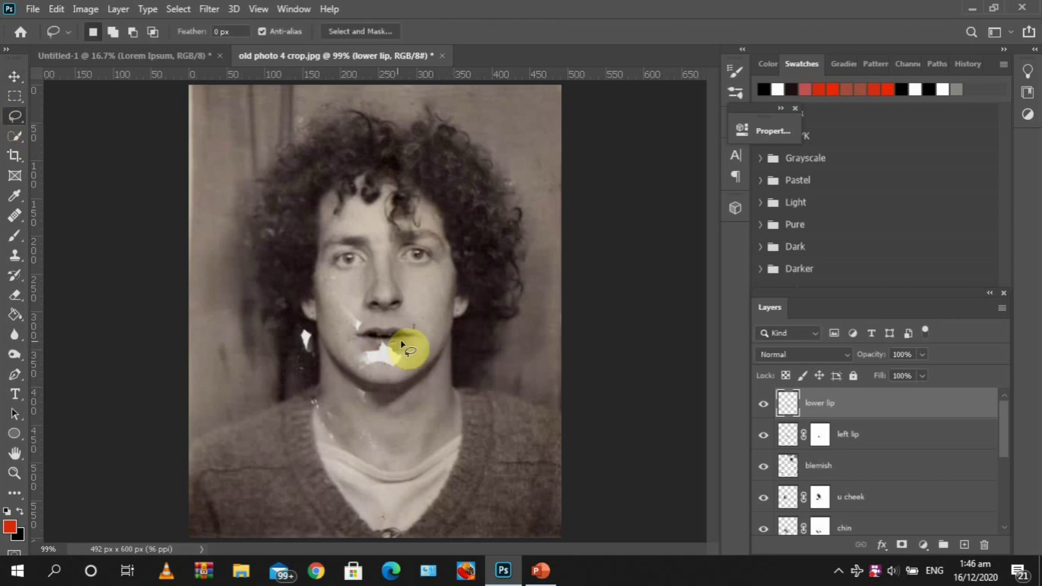
{"action": "key", "text": "ctrl+j"}
{"action": "key", "text": "ctrl+t"}
{"action": "left_click_drag", "start_coordinate": [407, 353], "coordinate": [393, 355]}
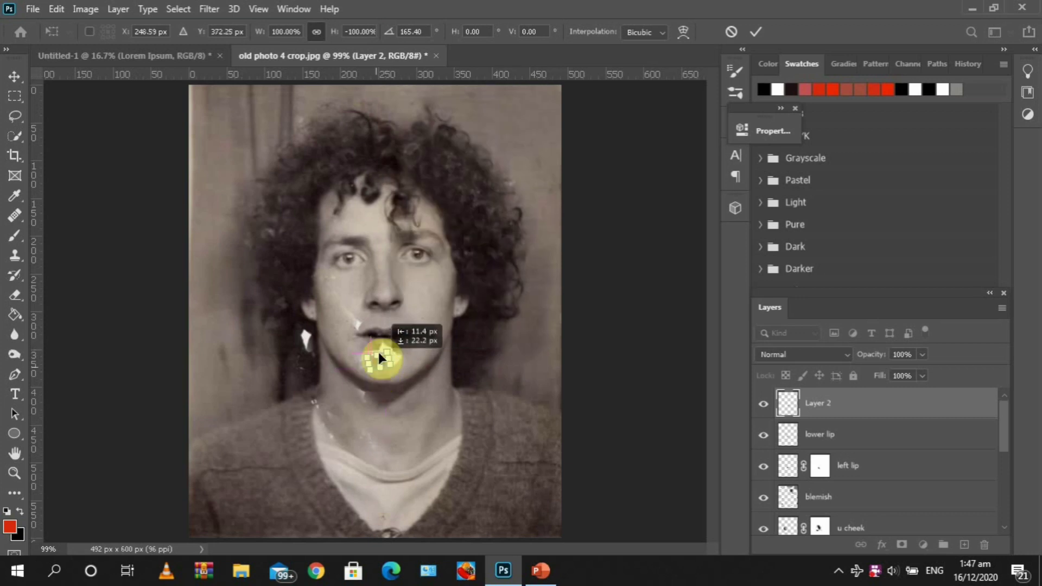
{"action": "left_click_drag", "start_coordinate": [379, 353], "coordinate": [379, 340]}
{"action": "left_click", "coordinate": [756, 32]}
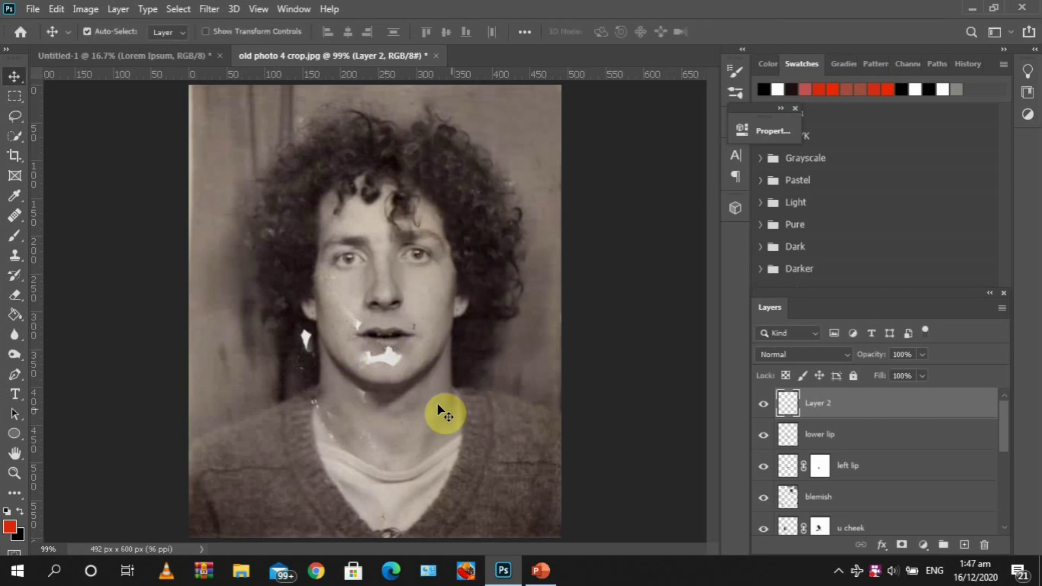
{"action": "left_click", "coordinate": [902, 545]}
Step: Try covering the white damage under the lower lip with the Clone Stamp at size 25, and undo it
{"action": "key", "text": "b"}
{"action": "key", "text": "d"}
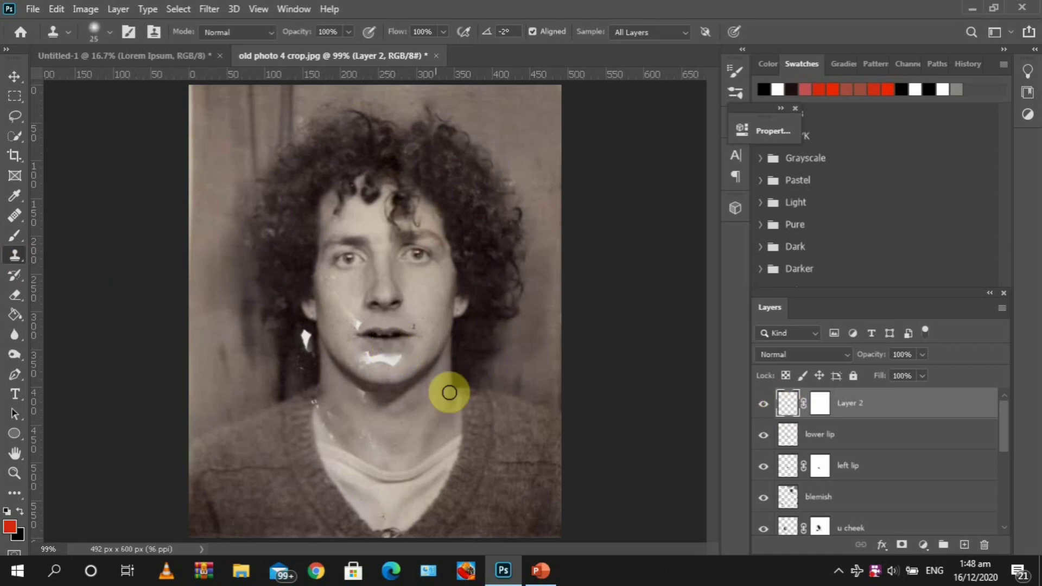
{"action": "key", "text": "ctrl+z"}
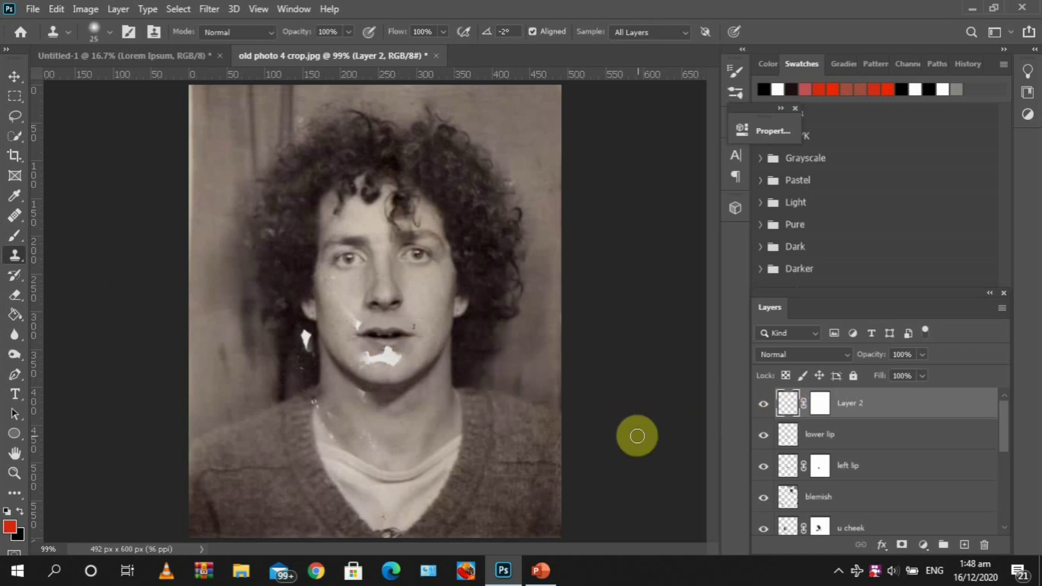
Step: Copy a lassoed patch of intact skin below the lip from the Background to a new layer and move it above all other layers
{"action": "left_click_drag", "start_coordinate": [1002, 431], "coordinate": [1007, 472]}
{"action": "left_click", "coordinate": [1006, 472]}
{"action": "key", "text": "l"}
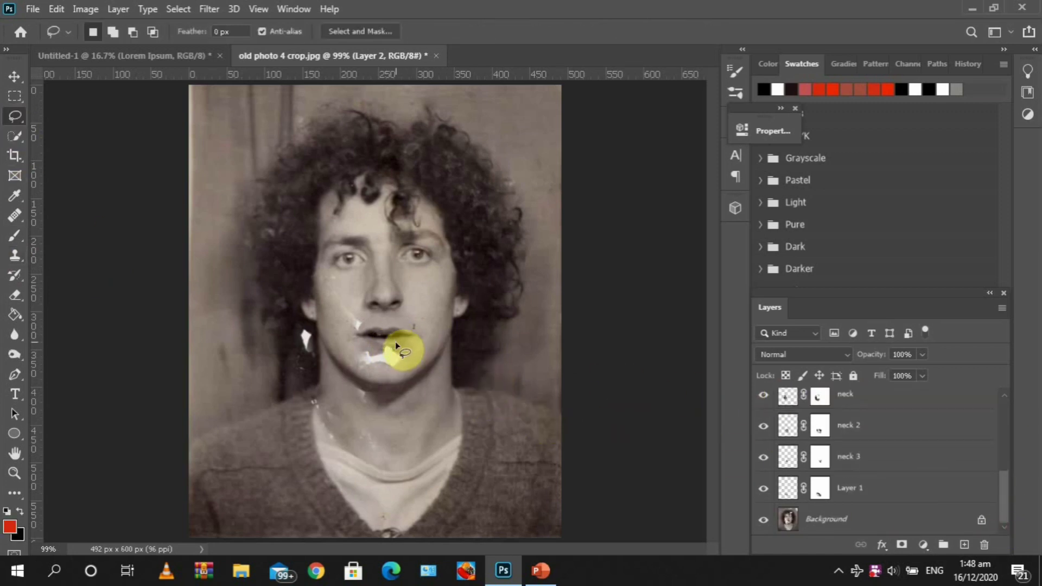
{"action": "left_click_drag", "start_coordinate": [405, 338], "coordinate": [391, 342]}
{"action": "left_click", "coordinate": [828, 520]}
{"action": "key", "text": "ctrl+j"}
{"action": "left_click_drag", "start_coordinate": [830, 520], "coordinate": [829, 385]}
Step: Rotate the skin patch about 10° over the damage under the lip, and blend it with a black-painted layer mask
{"action": "key", "text": "ctrl+t"}
{"action": "left_click_drag", "start_coordinate": [408, 351], "coordinate": [417, 356]}
{"action": "left_click", "coordinate": [756, 31]}
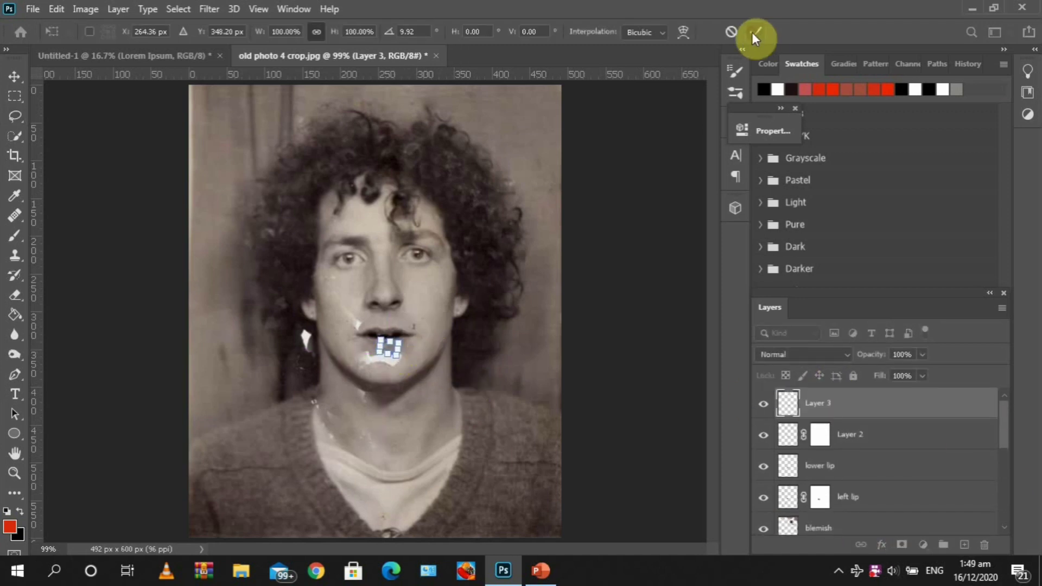
{"action": "left_click", "coordinate": [900, 545]}
{"action": "key", "text": "b"}
{"action": "mouse_move", "coordinate": [390, 337]}
{"action": "left_mouse_down"}
{"action": "mouse_move", "coordinate": [379, 357]}
{"action": "mouse_move", "coordinate": [414, 356]}
{"action": "left_mouse_up"}
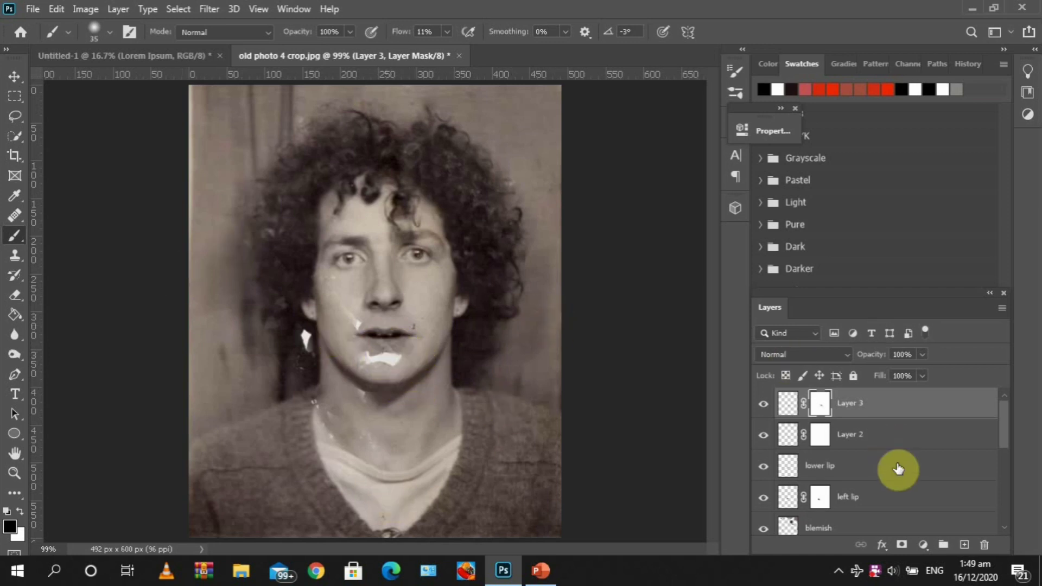
Step: On a new top layer, cover the white damage below the ear with a size 35 Clone Stamp sampled from the dark area beside it
{"action": "left_click", "coordinate": [964, 544]}
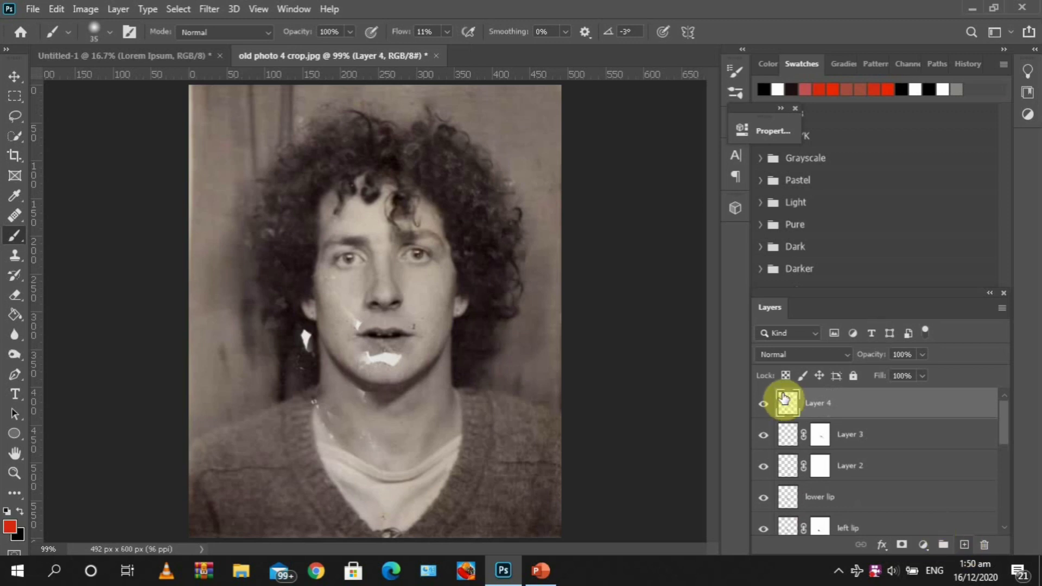
{"action": "left_click", "coordinate": [14, 255]}
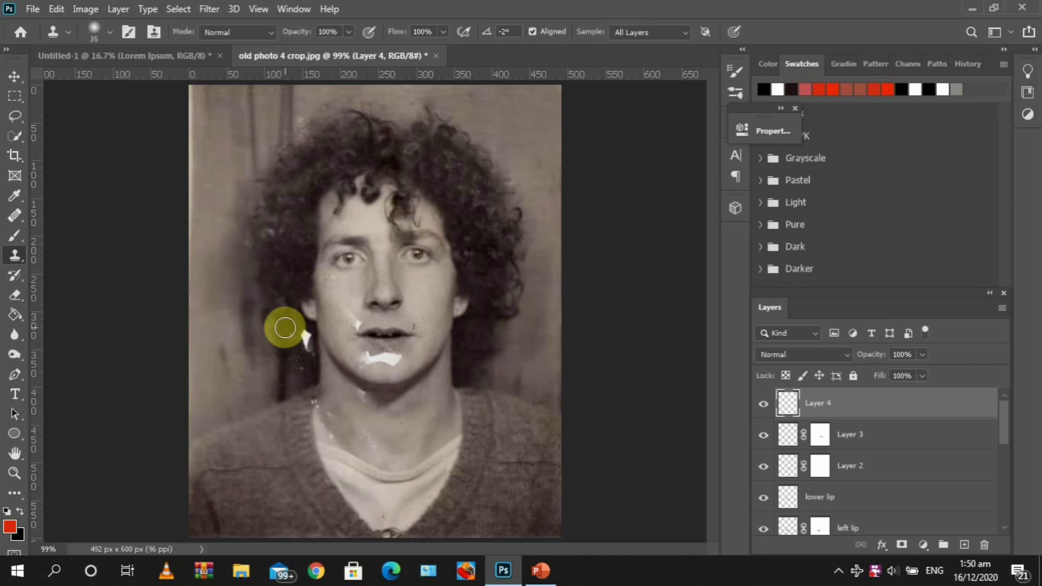
{"action": "left_click", "coordinate": [285, 328], "text": "alt"}
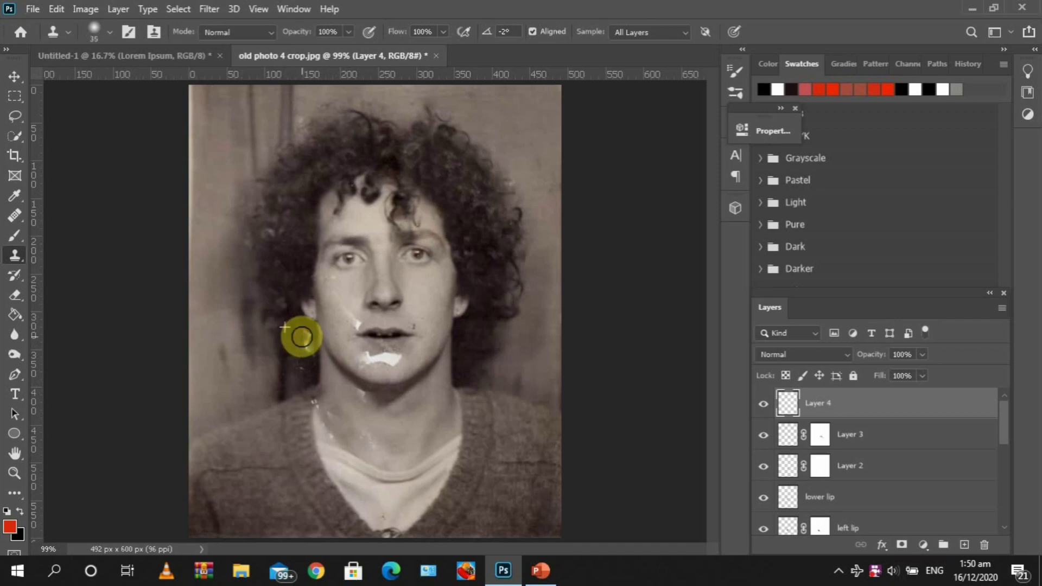
{"action": "left_click", "coordinate": [307, 336]}
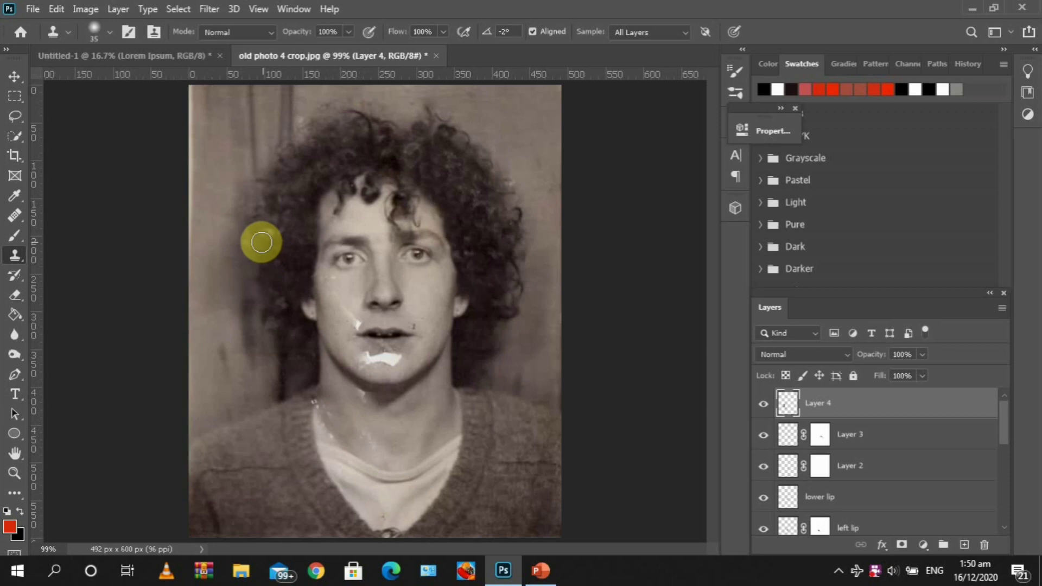
Step: Heal the white specks on the neck and the white damage under the lip and beside the mouth with the Healing Brush at sizes 15 to 20
{"action": "left_click", "coordinate": [15, 217]}
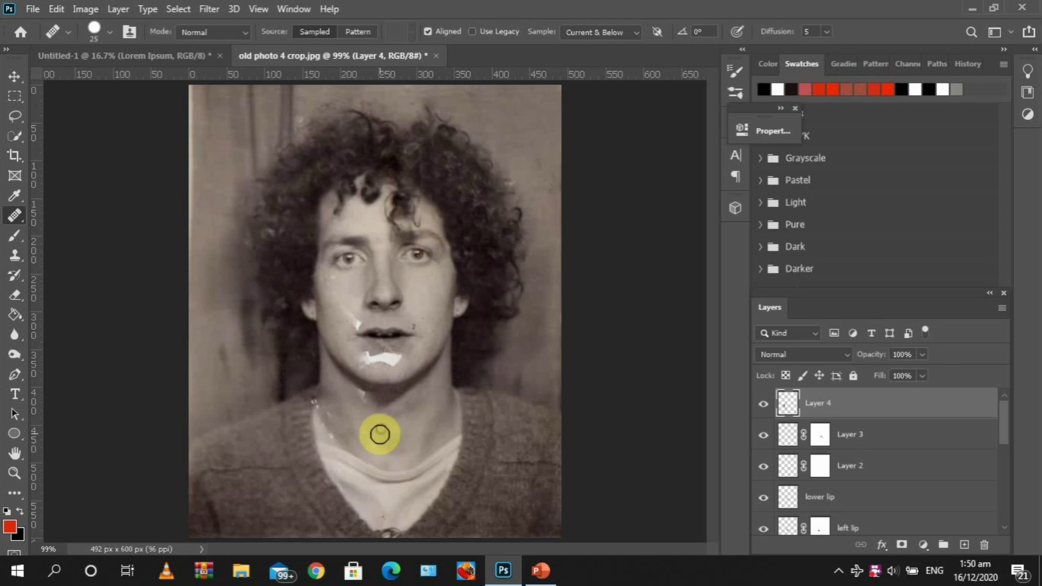
{"action": "key", "text": "bracketleft"}
{"action": "key", "text": "bracketleft"}
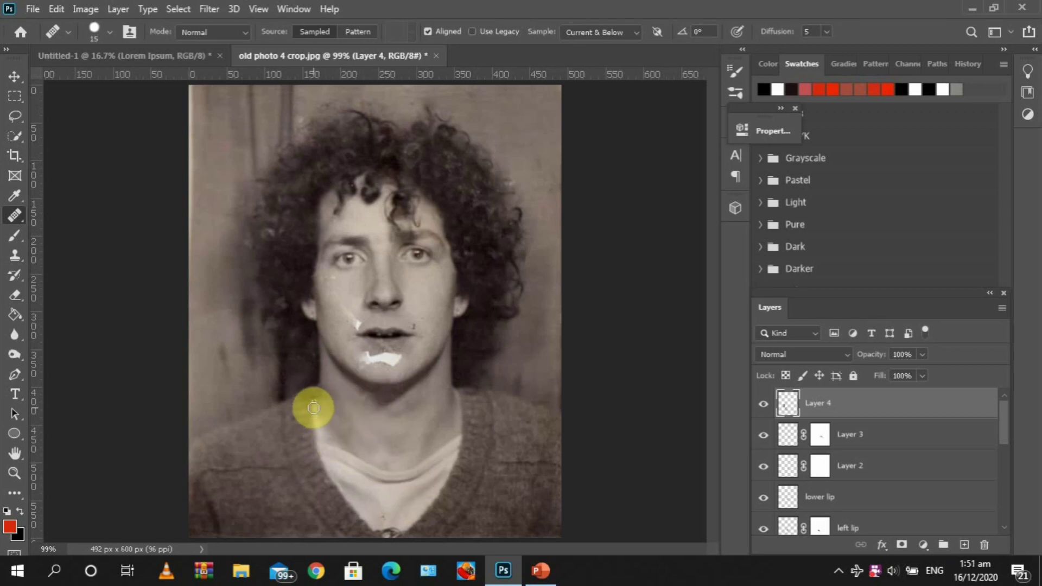
{"action": "key", "text": "bracketright"}
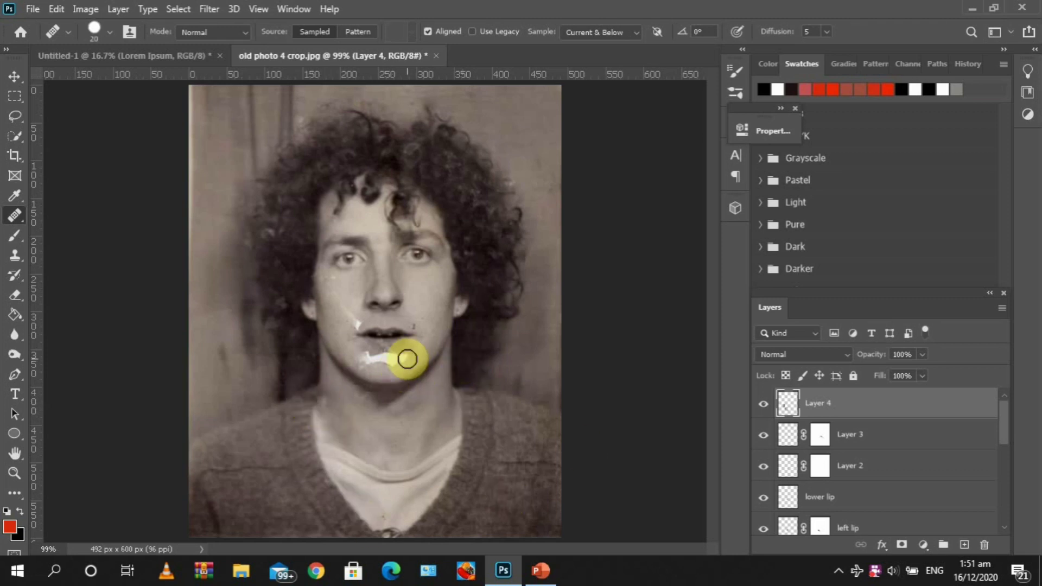
{"action": "left_click_drag", "start_coordinate": [407, 359], "coordinate": [396, 356]}
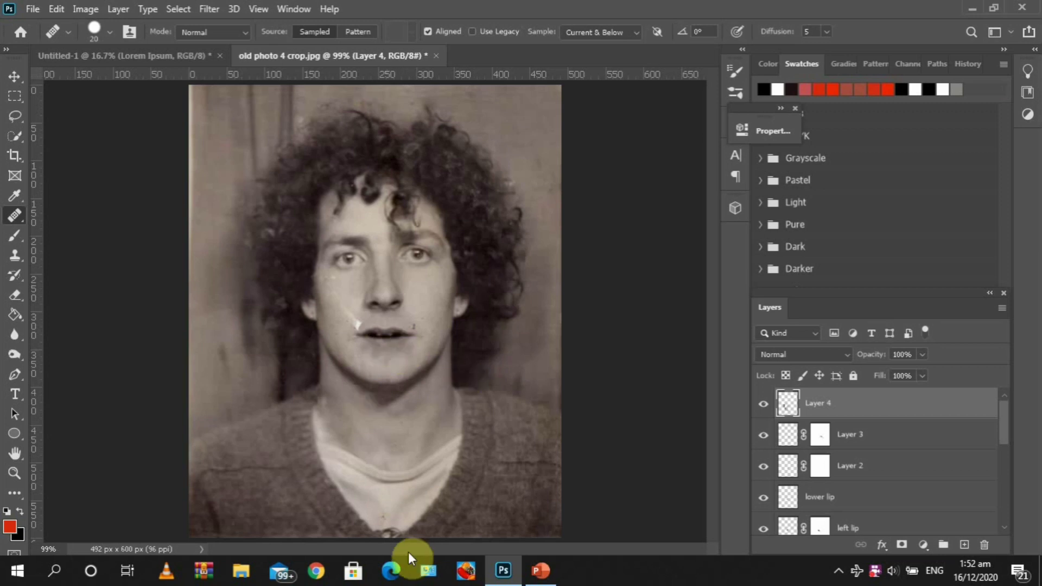
{"action": "left_click", "coordinate": [341, 328], "text": "alt"}
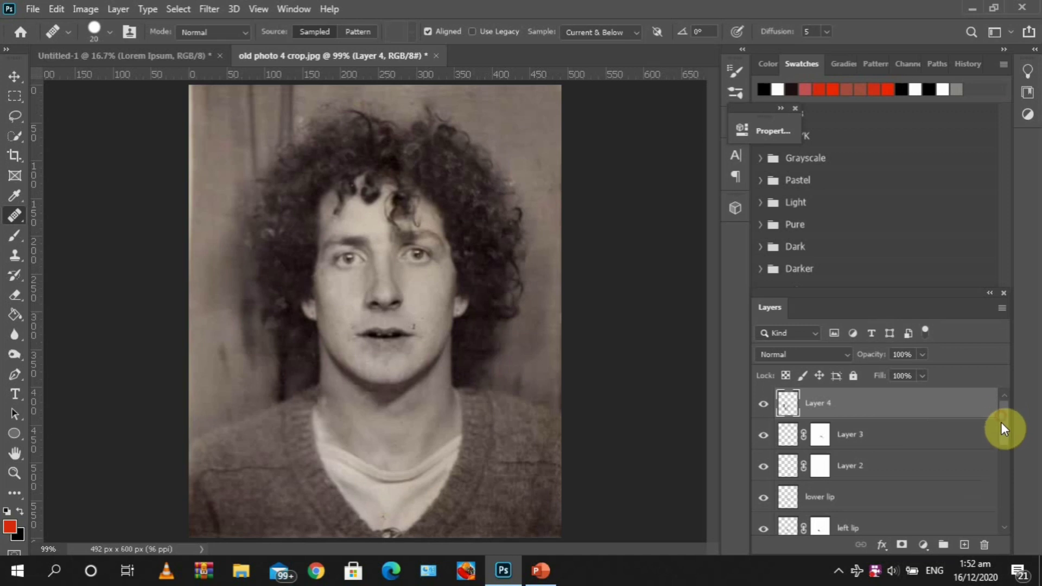
Step: Compare the repaired portrait with the original by showing only the Background layer and restoring the visibility of all layers
{"action": "left_click_drag", "start_coordinate": [1001, 422], "coordinate": [1004, 520]}
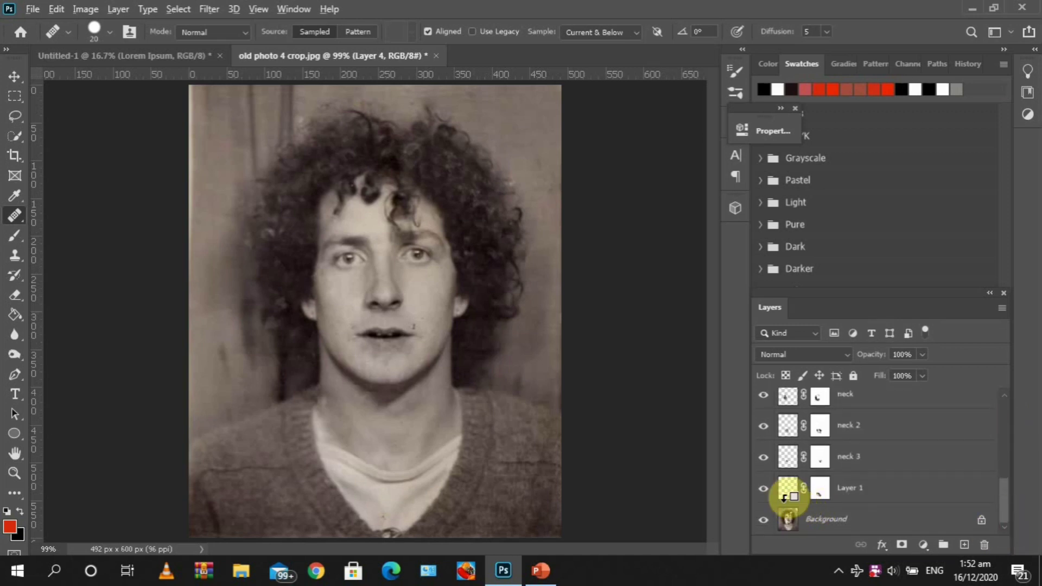
{"action": "left_click", "coordinate": [761, 523], "text": "alt"}
{"action": "left_click", "coordinate": [762, 523], "text": "alt"}
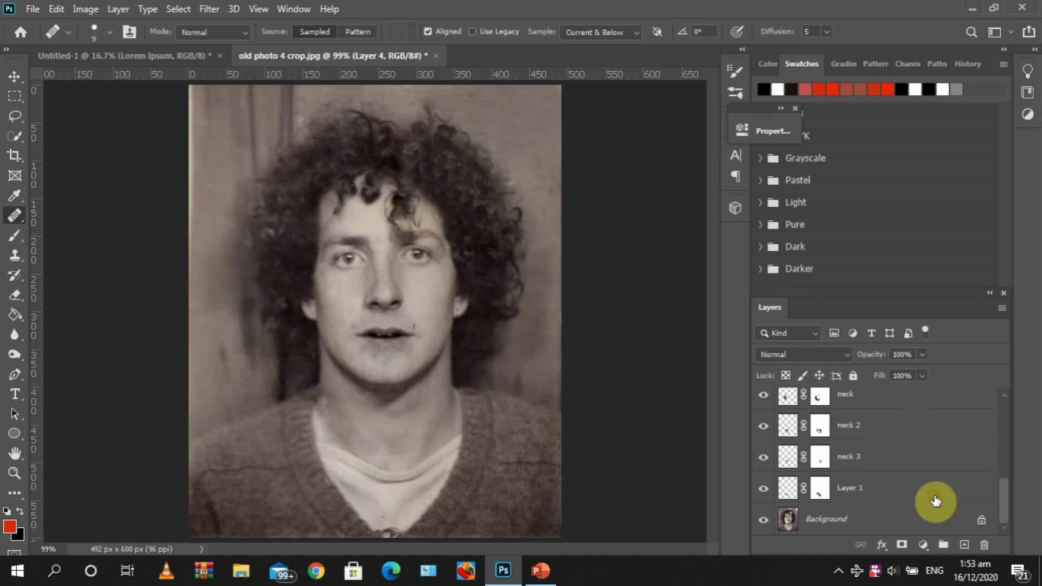
Step: Group all layers above the Background under the name repair, and compare the photo with the group hidden and shown
{"action": "mouse_move", "coordinate": [1003, 508]}
{"action": "left_mouse_down"}
{"action": "mouse_move", "coordinate": [1007, 430]}
{"action": "mouse_move", "coordinate": [1002, 515]}
{"action": "left_mouse_up"}
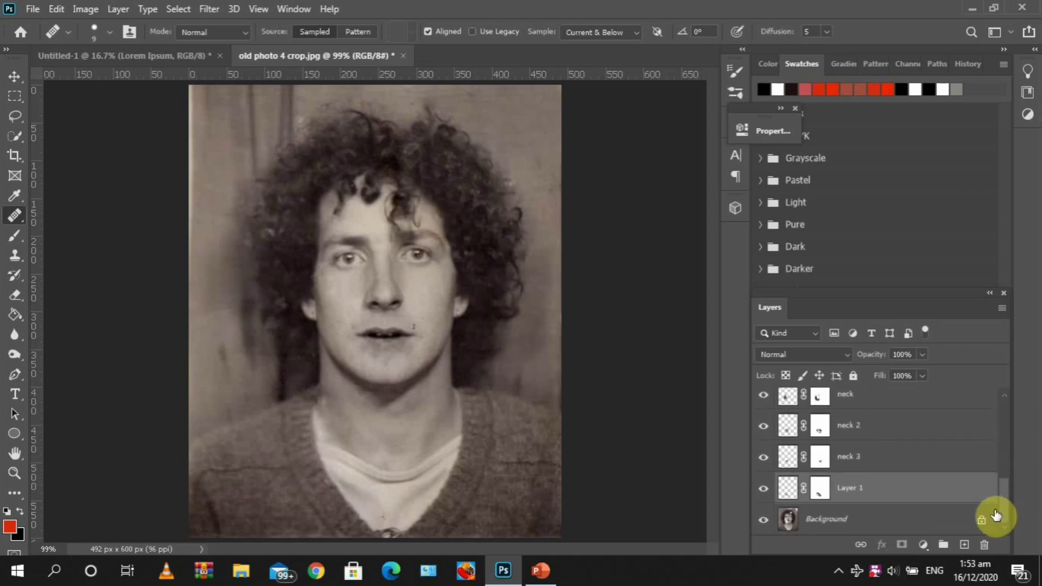
{"action": "left_click", "coordinate": [974, 500], "text": "shift"}
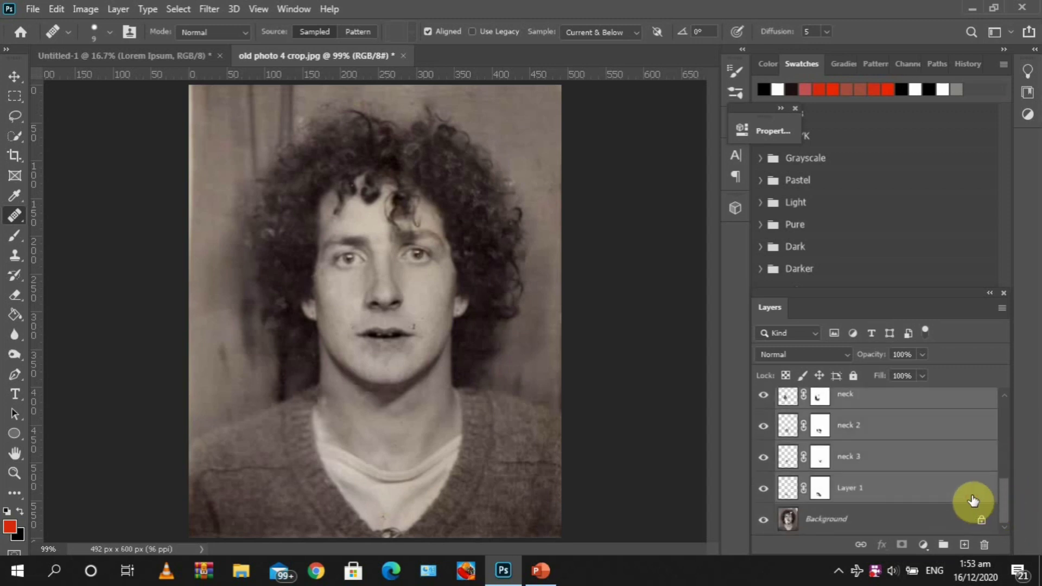
{"action": "left_click_drag", "start_coordinate": [1002, 494], "coordinate": [987, 383]}
{"action": "key", "text": "ctrl+g"}
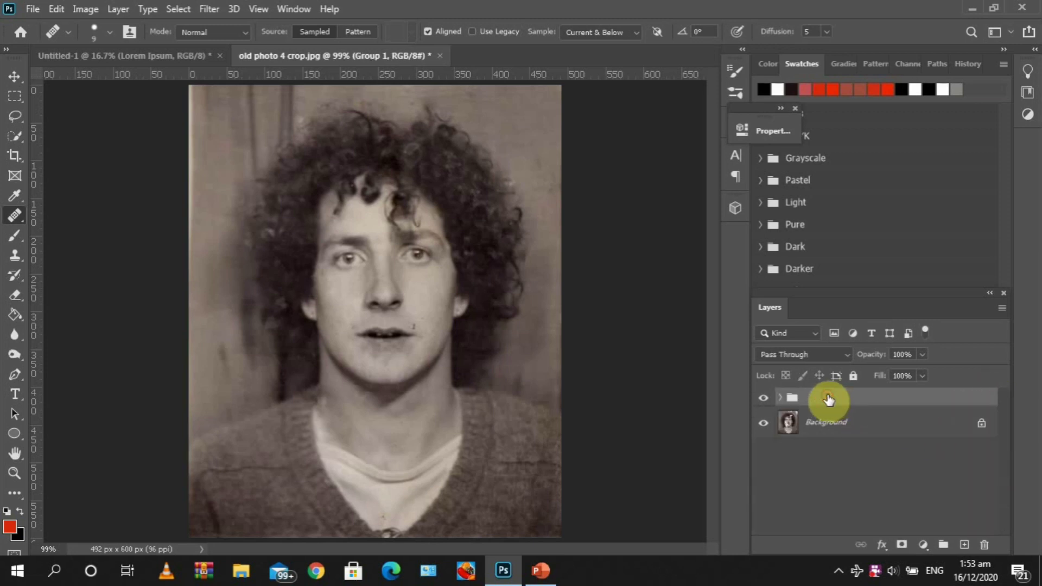
{"action": "type", "text": "repair"}
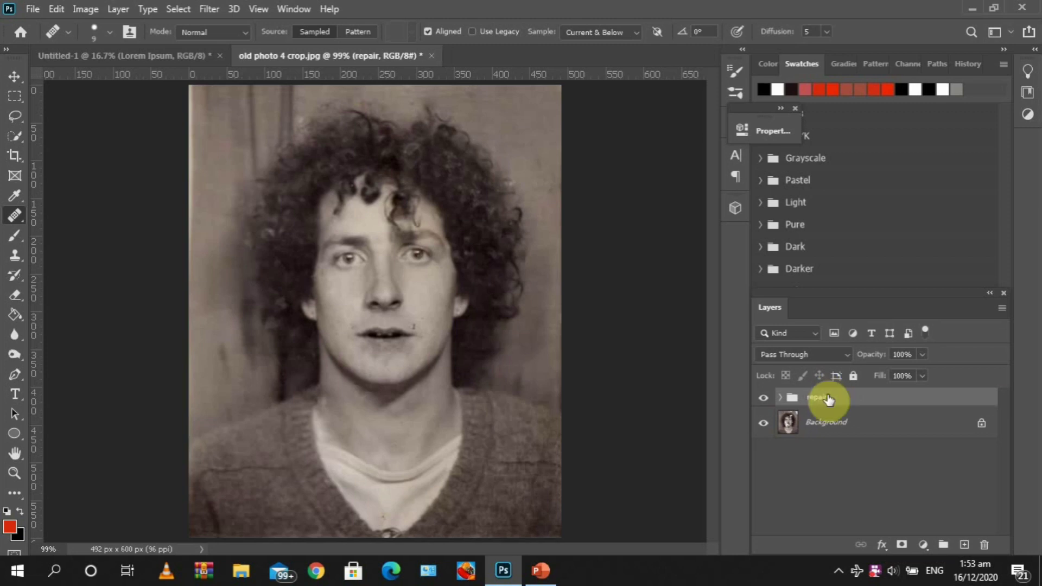
{"action": "key", "text": "Return"}
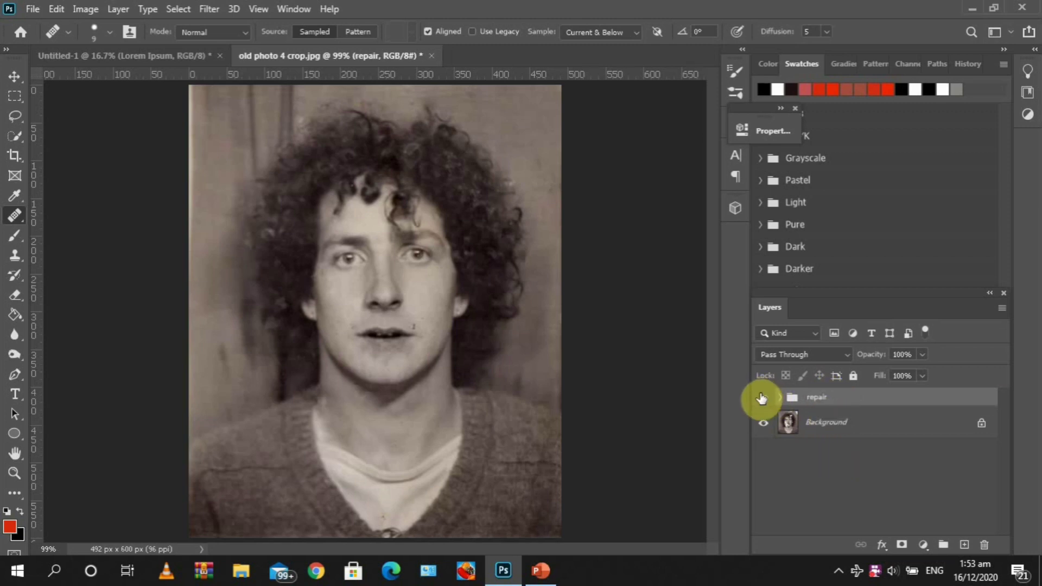
{"action": "left_click", "coordinate": [762, 404]}
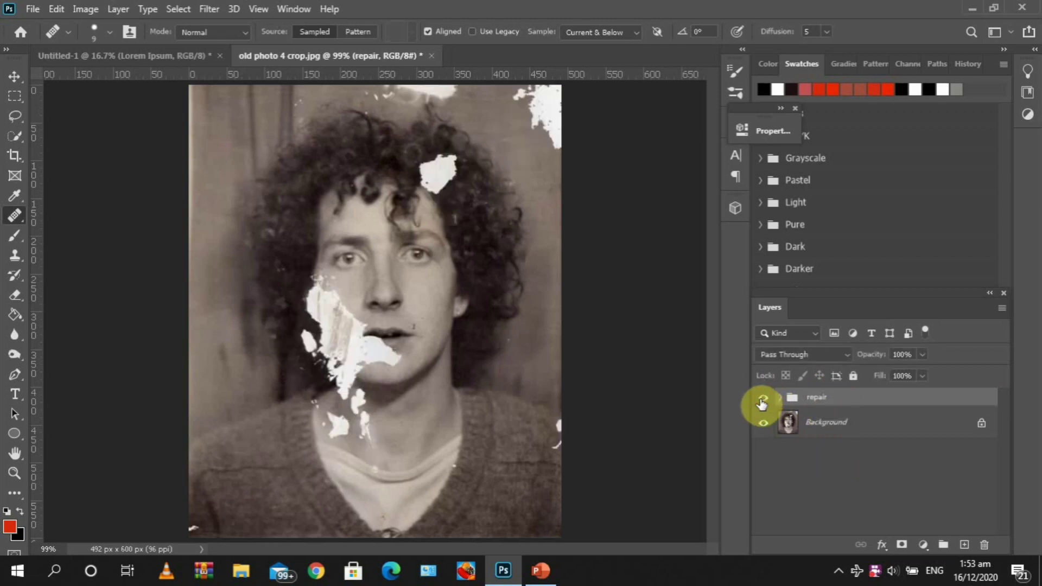
{"action": "left_click", "coordinate": [762, 403]}
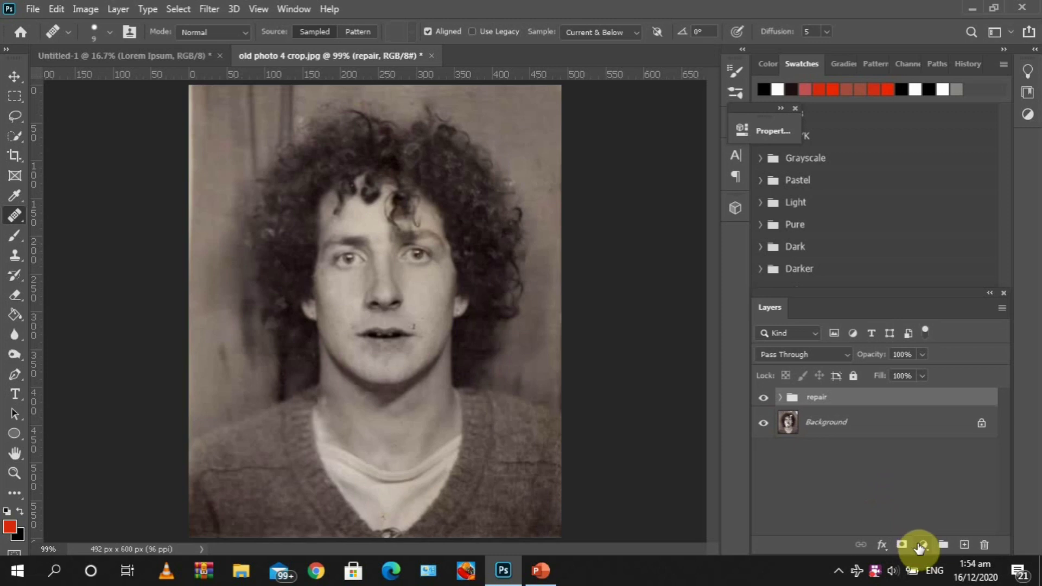
Step: Add a Solid Color fill layer above the repair group with the skin tone #d4b39b
{"action": "left_click", "coordinate": [921, 545]}
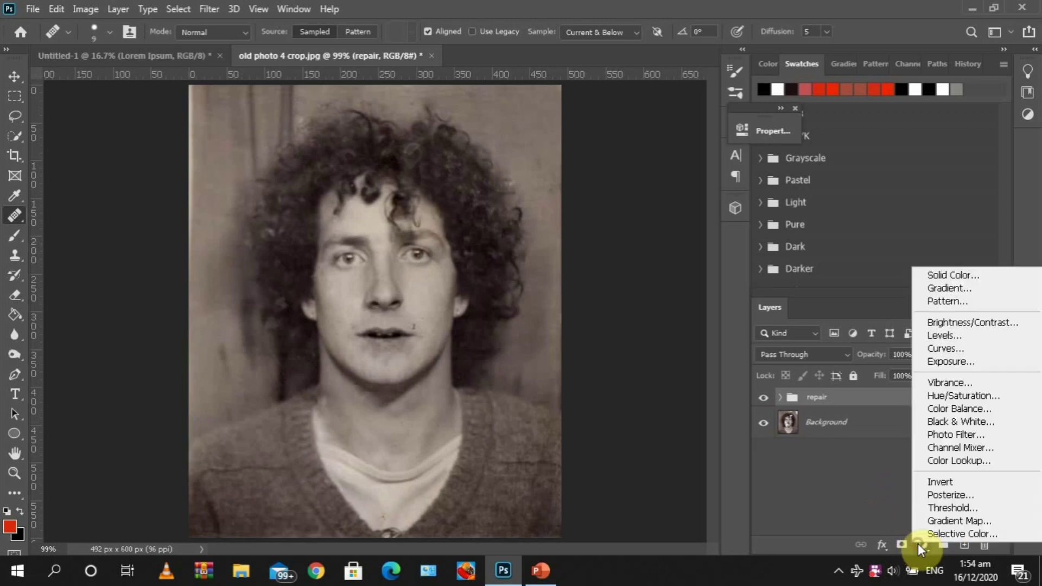
{"action": "left_click", "coordinate": [952, 275]}
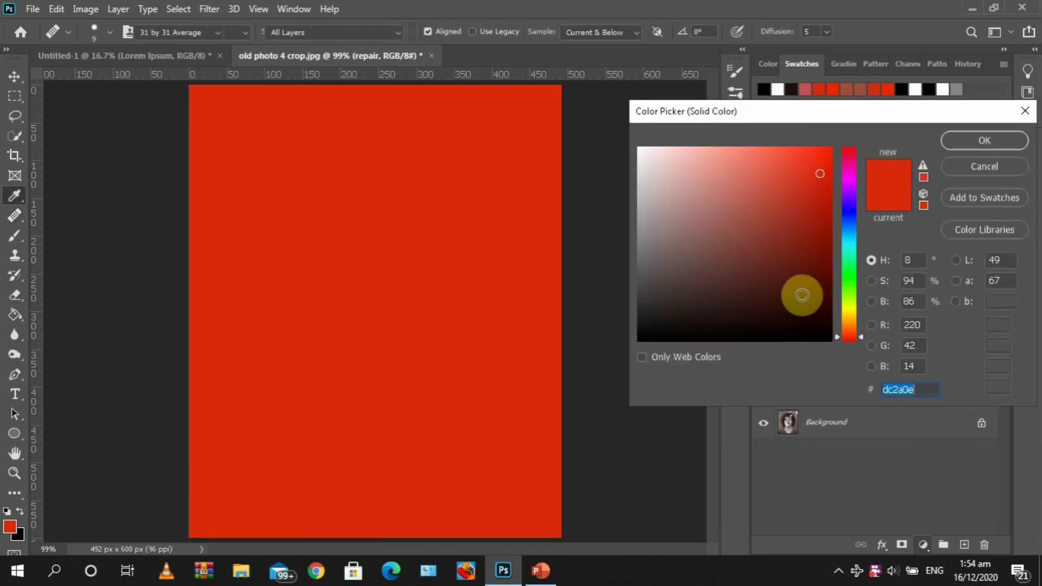
{"action": "left_click", "coordinate": [845, 317]}
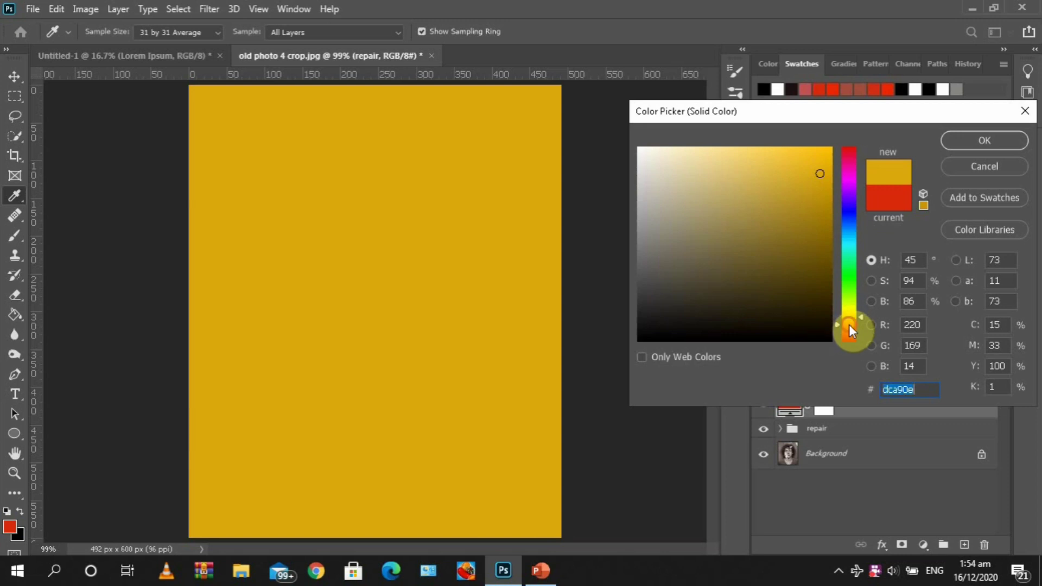
{"action": "left_click", "coordinate": [849, 325]}
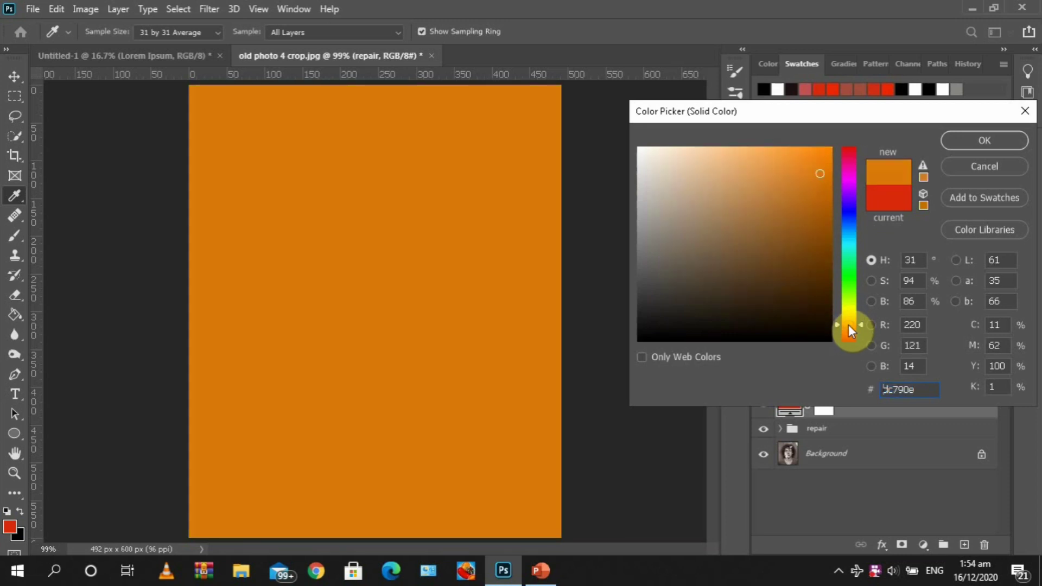
{"action": "left_click", "coordinate": [698, 152]}
{"action": "left_click", "coordinate": [704, 179]}
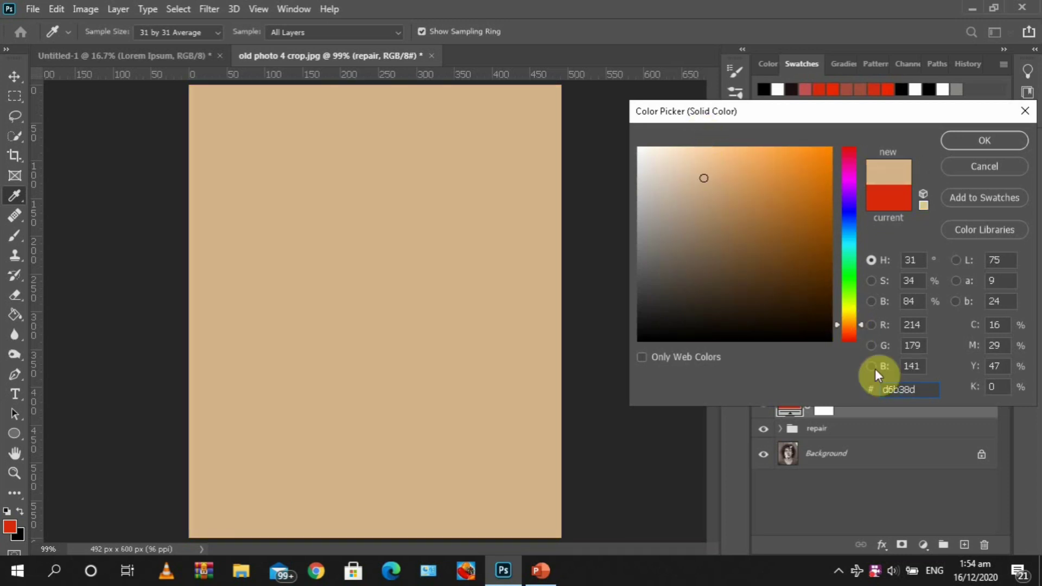
{"action": "left_click_drag", "start_coordinate": [921, 389], "coordinate": [887, 390]}
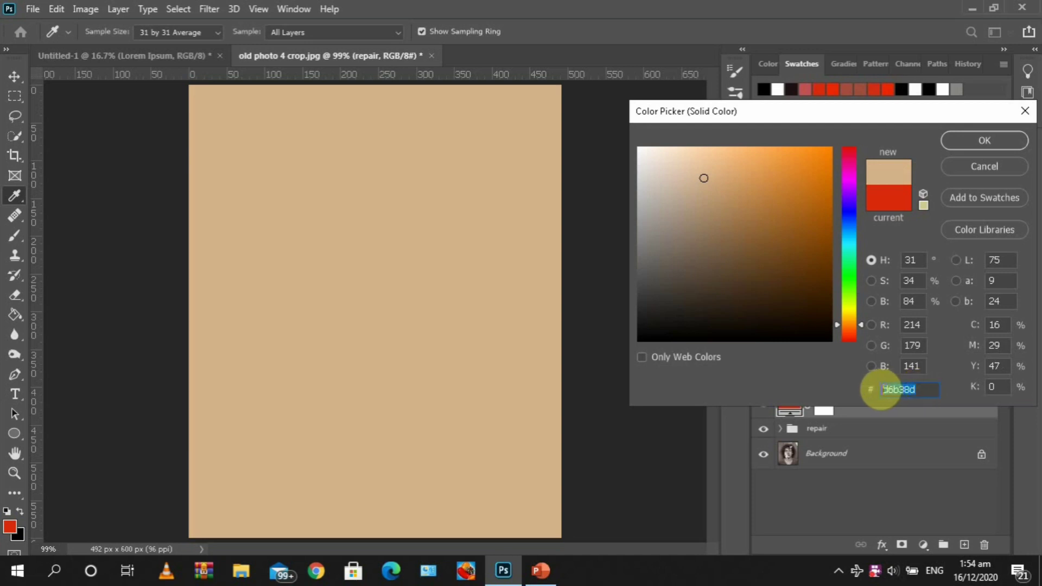
{"action": "key", "text": "BackSpace"}
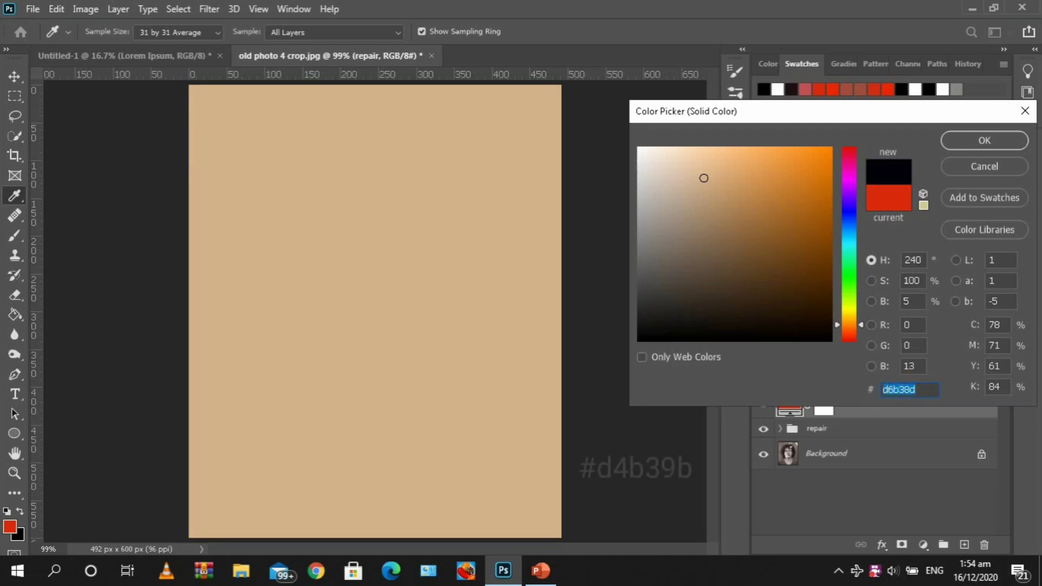
{"action": "type", "text": "4"}
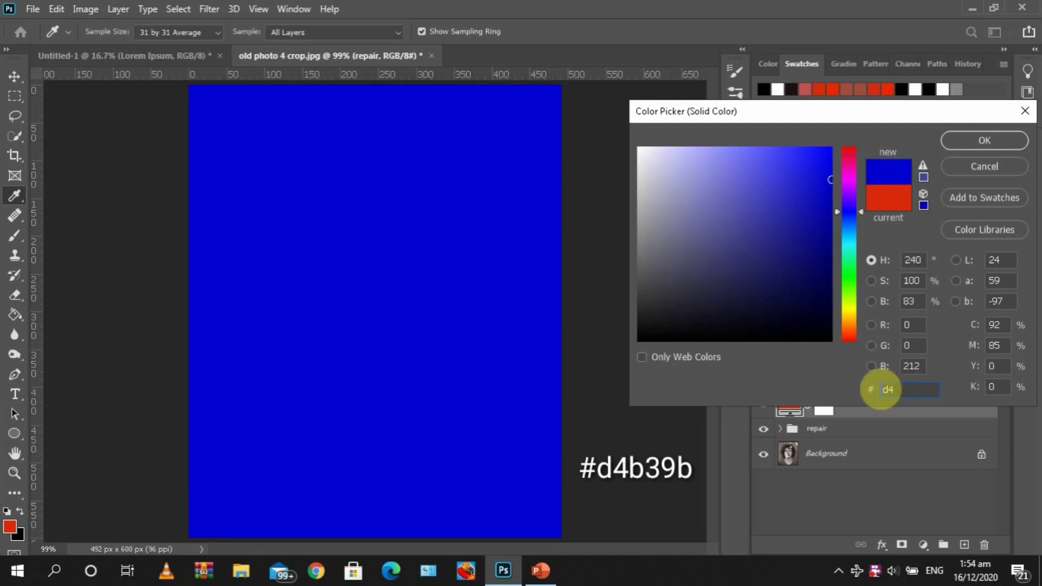
{"action": "type", "text": "b3"}
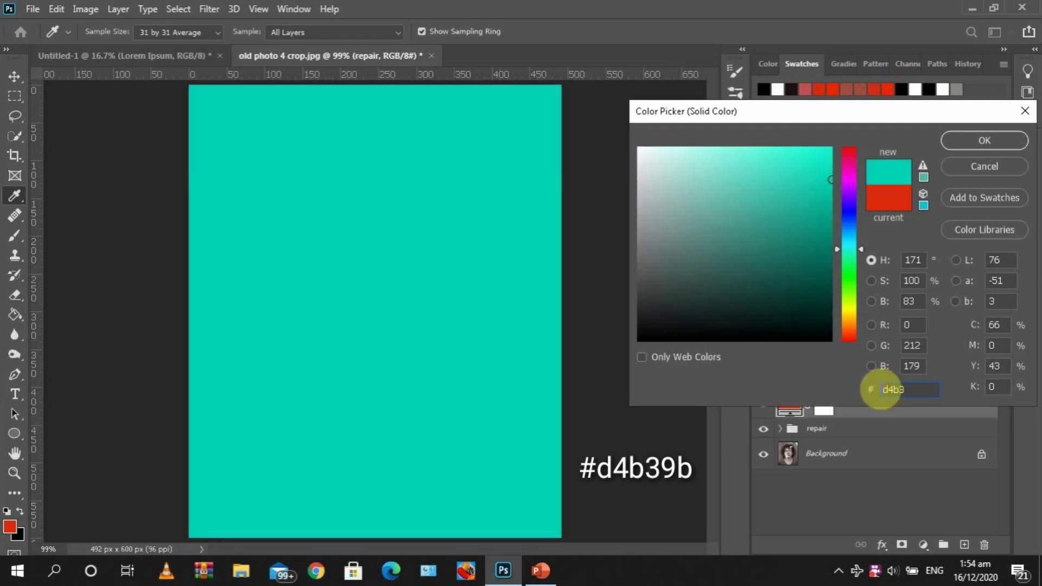
{"action": "type", "text": "9b"}
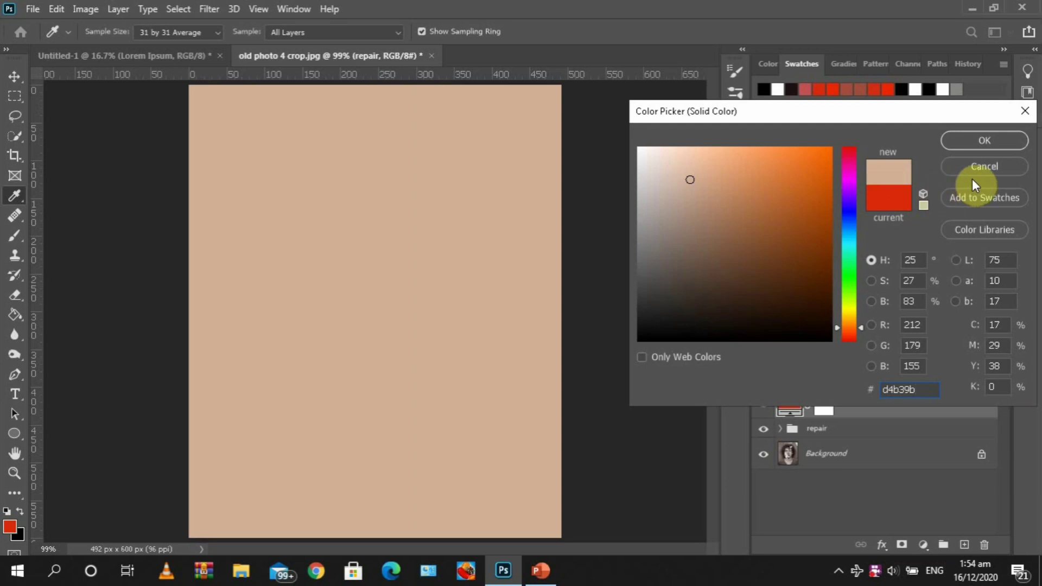
{"action": "left_click", "coordinate": [998, 145]}
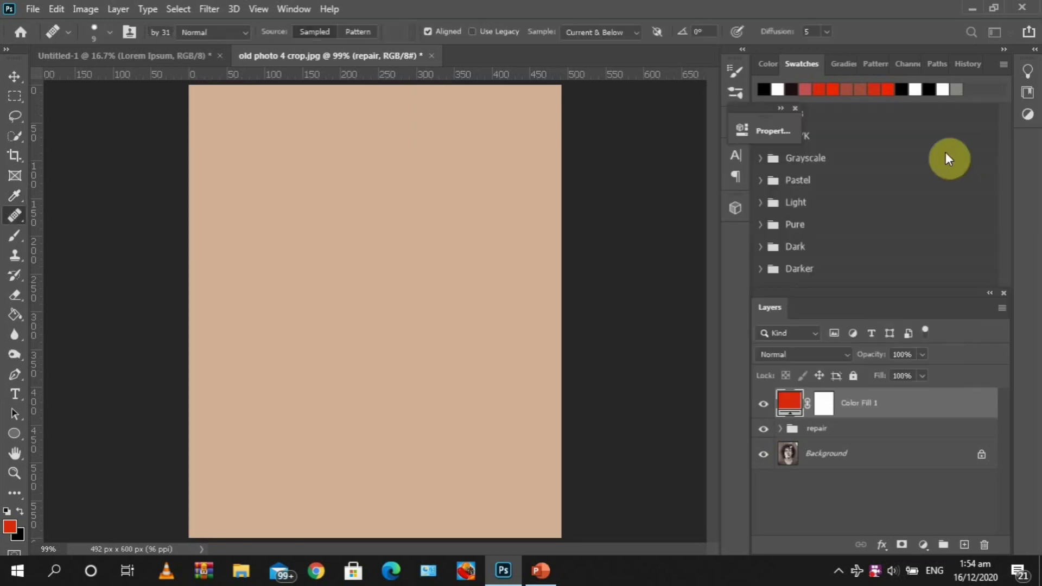
Step: Set the skin tone fill layer's blend mode to Color and invert its layer mask to black
{"action": "left_click", "coordinate": [800, 354]}
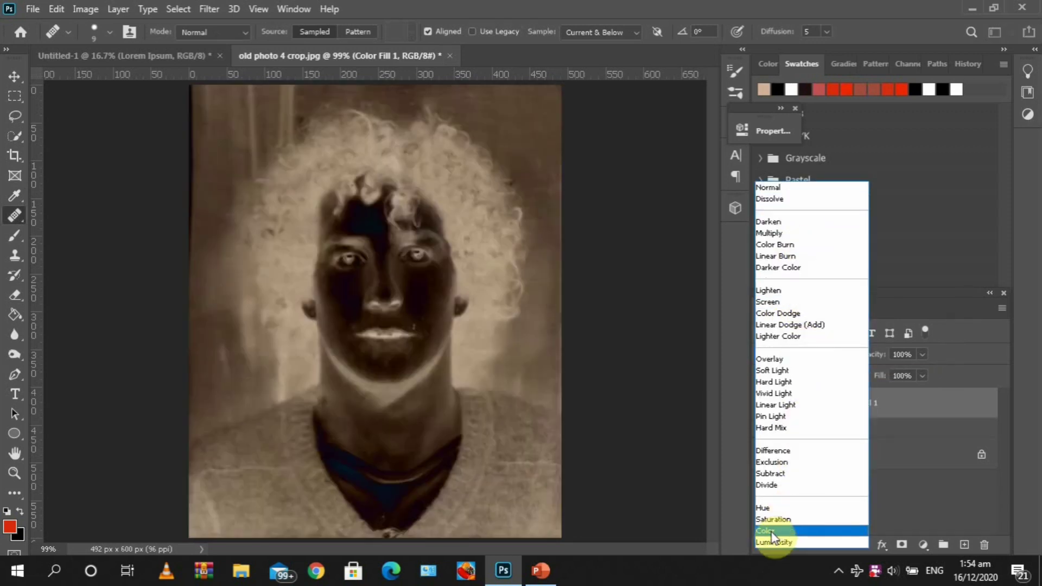
{"action": "left_click", "coordinate": [772, 531]}
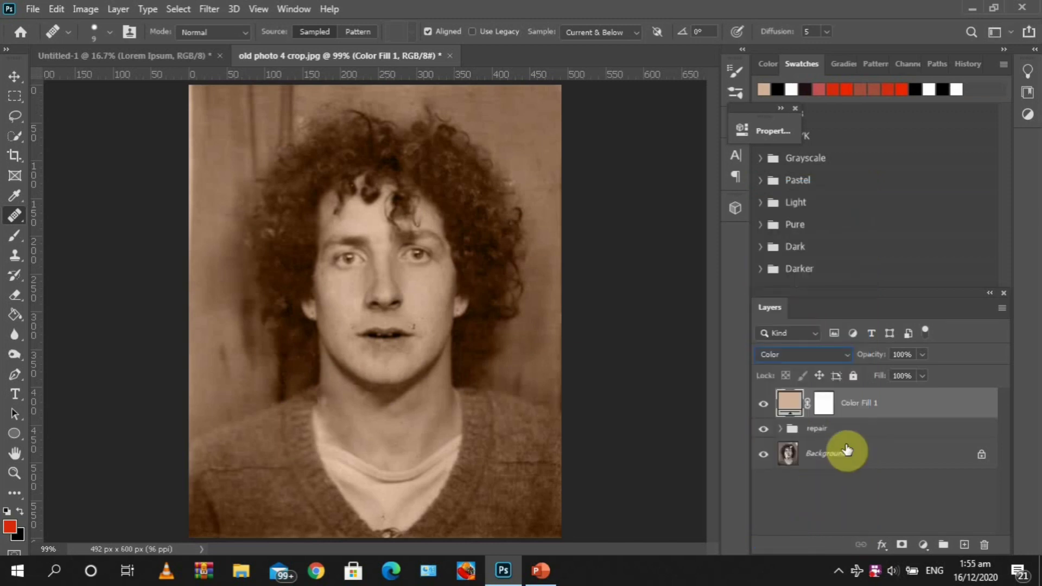
{"action": "left_click", "coordinate": [821, 408]}
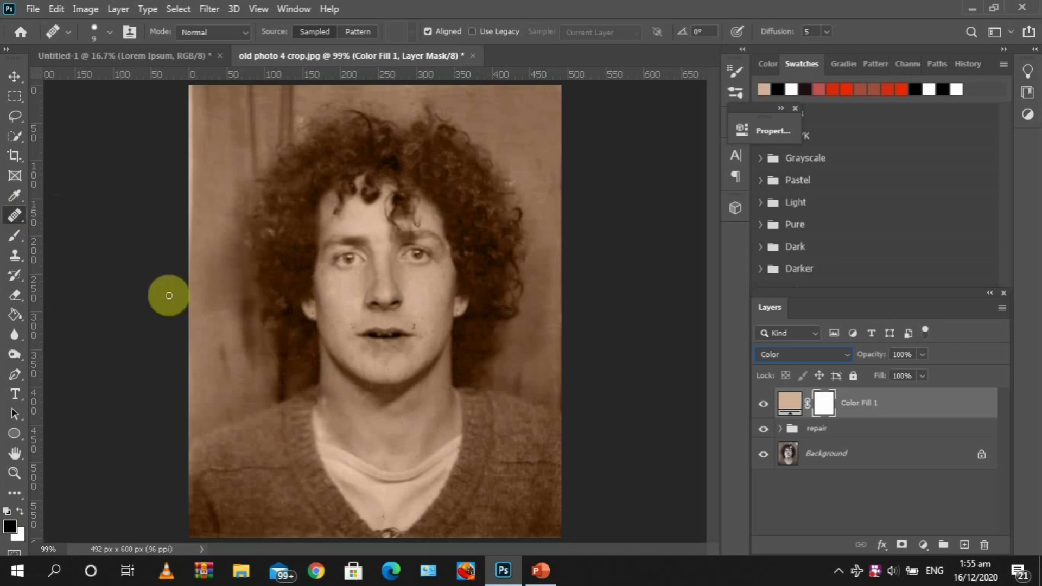
{"action": "key", "text": "ctrl+i"}
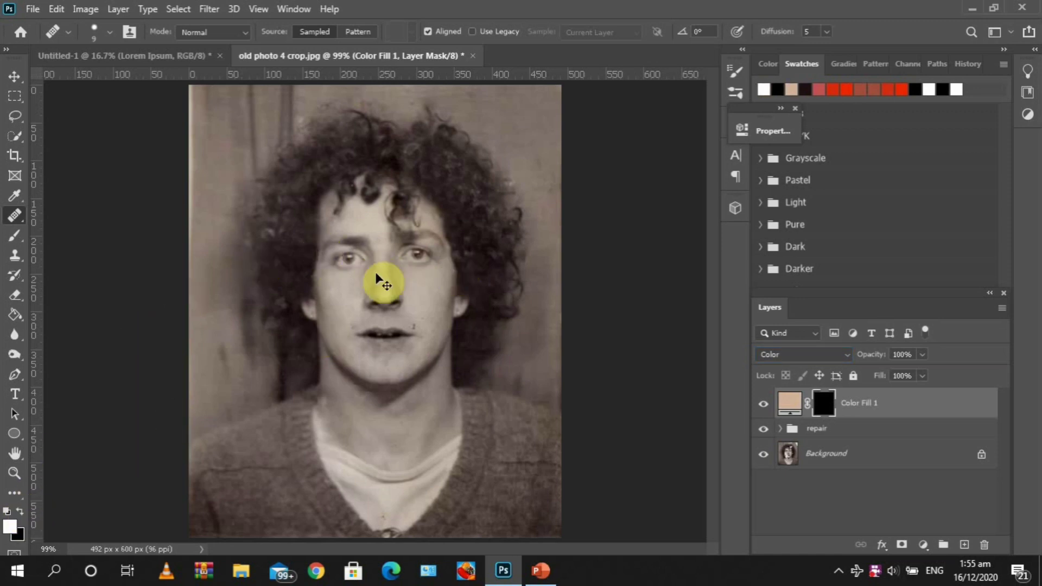
Step: Set the brush flow to 100% and paint white on the skin fill's mask over the forehead and around the eyes, leaving the eyeballs uncoloured
{"action": "scroll", "coordinate": [376, 274], "scroll_direction": "up", "scroll_amount": 3}
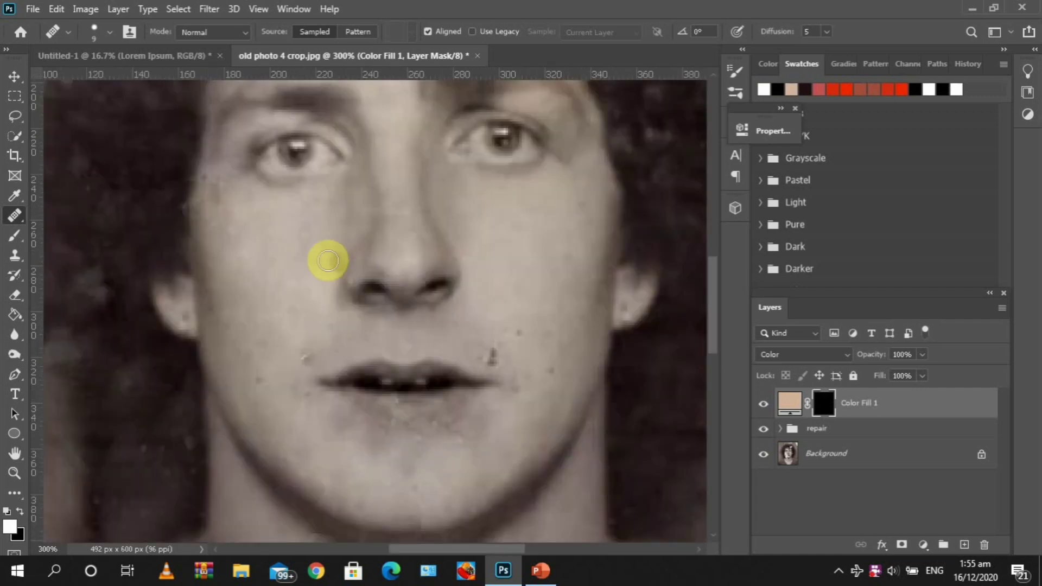
{"action": "left_click", "coordinate": [14, 238]}
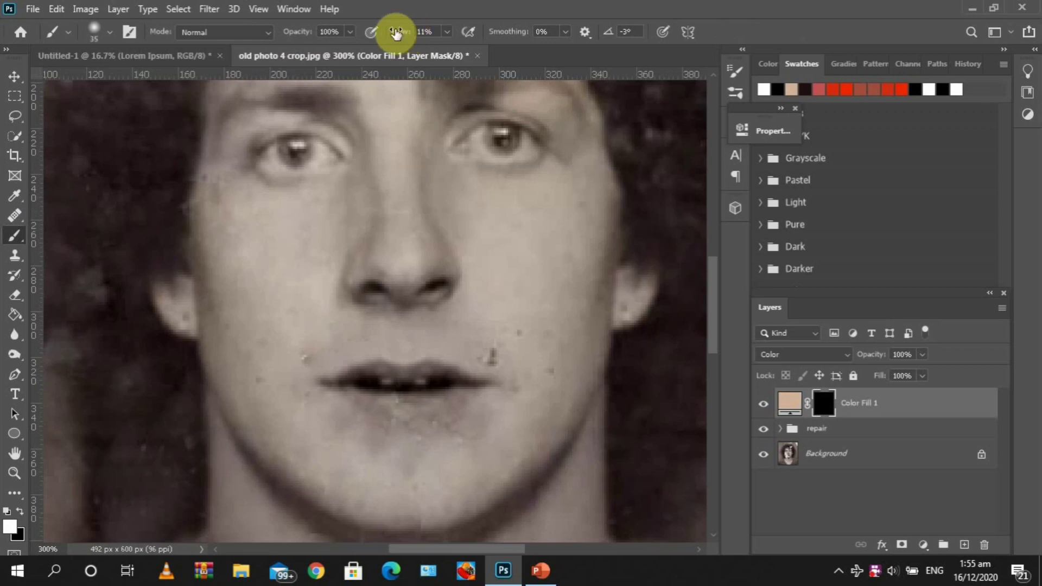
{"action": "left_click_drag", "start_coordinate": [410, 33], "coordinate": [451, 38]}
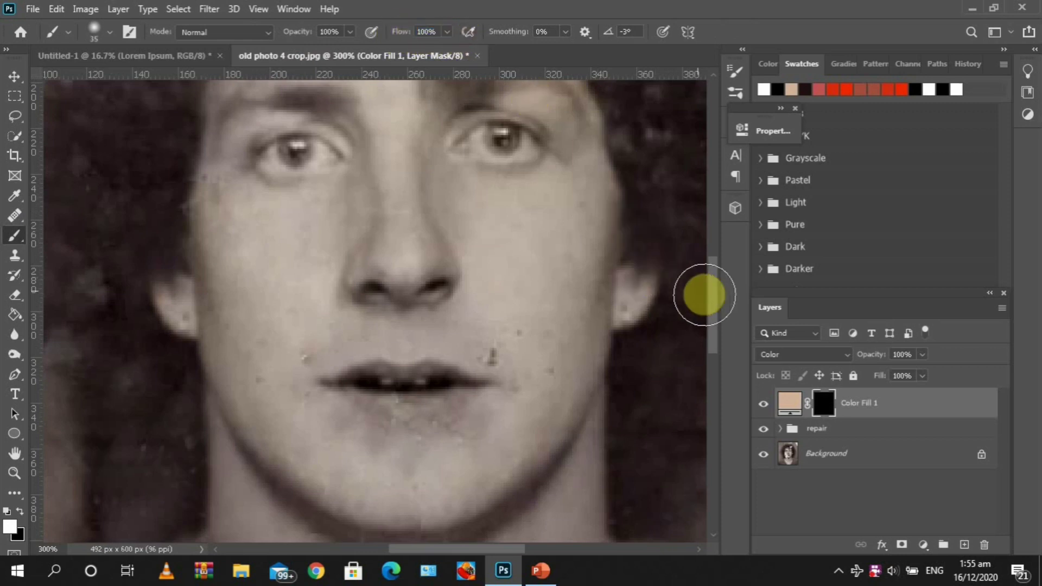
{"action": "left_click_drag", "start_coordinate": [712, 298], "coordinate": [710, 260]}
{"action": "mouse_move", "coordinate": [415, 162]}
{"action": "left_mouse_down"}
{"action": "mouse_move", "coordinate": [411, 118]}
{"action": "mouse_move", "coordinate": [404, 127]}
{"action": "mouse_move", "coordinate": [434, 127]}
{"action": "mouse_move", "coordinate": [425, 123]}
{"action": "mouse_move", "coordinate": [517, 160]}
{"action": "mouse_move", "coordinate": [553, 207]}
{"action": "mouse_move", "coordinate": [449, 198]}
{"action": "mouse_move", "coordinate": [470, 202]}
{"action": "mouse_move", "coordinate": [412, 210]}
{"action": "mouse_move", "coordinate": [388, 194]}
{"action": "mouse_move", "coordinate": [395, 155]}
{"action": "mouse_move", "coordinate": [345, 111]}
{"action": "mouse_move", "coordinate": [297, 156]}
{"action": "mouse_move", "coordinate": [245, 164]}
{"action": "mouse_move", "coordinate": [223, 191]}
{"action": "mouse_move", "coordinate": [273, 153]}
{"action": "mouse_move", "coordinate": [239, 220]}
{"action": "mouse_move", "coordinate": [313, 229]}
{"action": "mouse_move", "coordinate": [306, 194]}
{"action": "mouse_move", "coordinate": [344, 201]}
{"action": "mouse_move", "coordinate": [374, 256]}
{"action": "mouse_move", "coordinate": [387, 249]}
{"action": "mouse_move", "coordinate": [383, 322]}
{"action": "mouse_move", "coordinate": [377, 234]}
{"action": "mouse_move", "coordinate": [460, 283]}
{"action": "mouse_move", "coordinate": [474, 252]}
{"action": "mouse_move", "coordinate": [456, 237]}
{"action": "mouse_move", "coordinate": [552, 284]}
{"action": "mouse_move", "coordinate": [568, 244]}
{"action": "mouse_move", "coordinate": [558, 216]}
{"action": "mouse_move", "coordinate": [587, 330]}
{"action": "mouse_move", "coordinate": [587, 304]}
{"action": "mouse_move", "coordinate": [584, 425]}
{"action": "mouse_move", "coordinate": [567, 351]}
{"action": "mouse_move", "coordinate": [485, 364]}
{"action": "mouse_move", "coordinate": [504, 364]}
{"action": "mouse_move", "coordinate": [442, 339]}
{"action": "mouse_move", "coordinate": [430, 317]}
{"action": "mouse_move", "coordinate": [441, 288]}
{"action": "mouse_move", "coordinate": [492, 277]}
{"action": "mouse_move", "coordinate": [444, 284]}
{"action": "mouse_move", "coordinate": [416, 353]}
{"action": "mouse_move", "coordinate": [360, 288]}
{"action": "mouse_move", "coordinate": [354, 305]}
{"action": "mouse_move", "coordinate": [342, 289]}
{"action": "mouse_move", "coordinate": [252, 272]}
{"action": "mouse_move", "coordinate": [219, 349]}
{"action": "mouse_move", "coordinate": [266, 291]}
{"action": "left_mouse_up"}
{"action": "key", "text": "bracketleft"}
{"action": "mouse_move", "coordinate": [232, 290]}
{"action": "left_mouse_down"}
{"action": "mouse_move", "coordinate": [206, 316]}
{"action": "mouse_move", "coordinate": [207, 427]}
{"action": "mouse_move", "coordinate": [232, 518]}
{"action": "mouse_move", "coordinate": [237, 361]}
{"action": "mouse_move", "coordinate": [285, 389]}
{"action": "mouse_move", "coordinate": [327, 391]}
{"action": "left_mouse_up"}
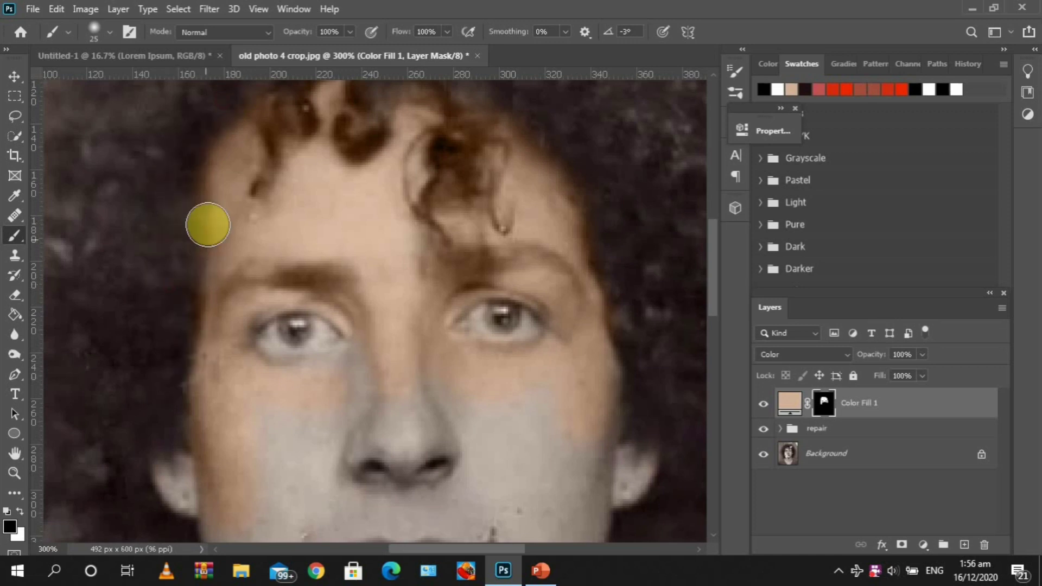
Step: Paint white on the skin fill's mask over the nose, the under-eye areas and the upper cheeks
{"action": "key", "text": "x"}
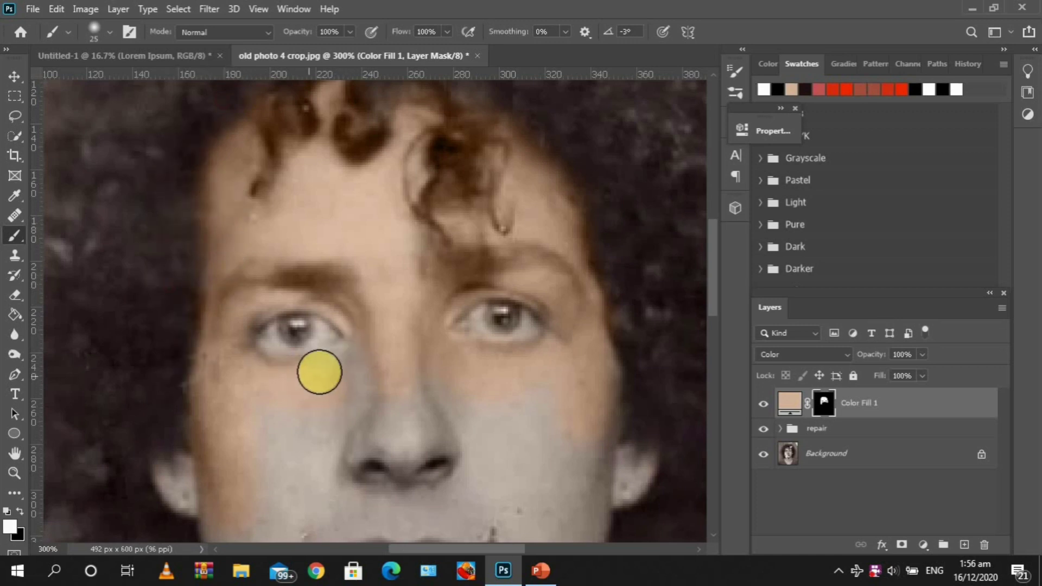
{"action": "left_click_drag", "start_coordinate": [358, 352], "coordinate": [322, 423]}
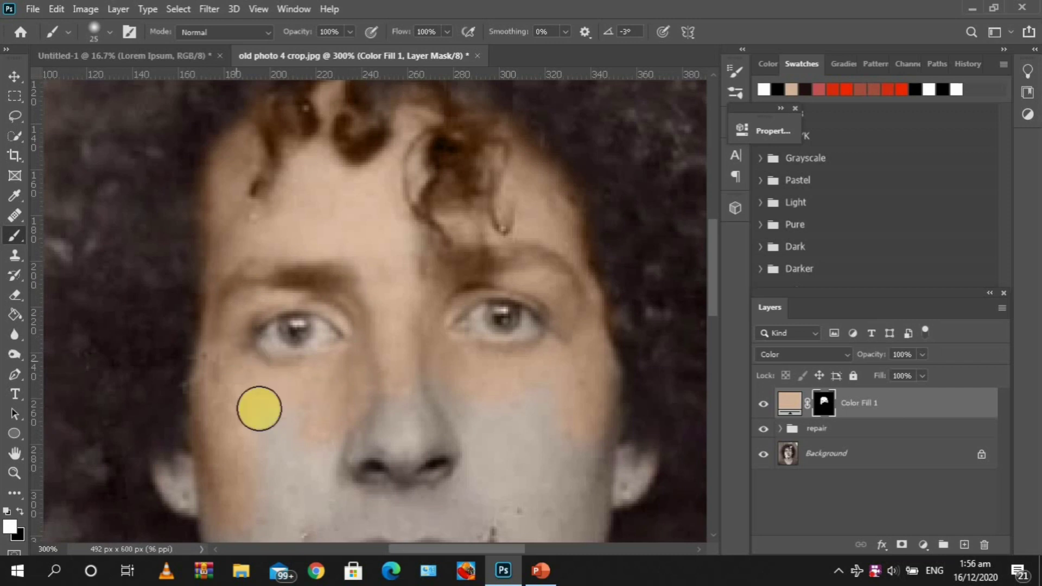
{"action": "mouse_move", "coordinate": [259, 409]}
{"action": "left_mouse_down"}
{"action": "mouse_move", "coordinate": [393, 396]}
{"action": "mouse_move", "coordinate": [444, 405]}
{"action": "mouse_move", "coordinate": [392, 475]}
{"action": "mouse_move", "coordinate": [486, 421]}
{"action": "left_mouse_up"}
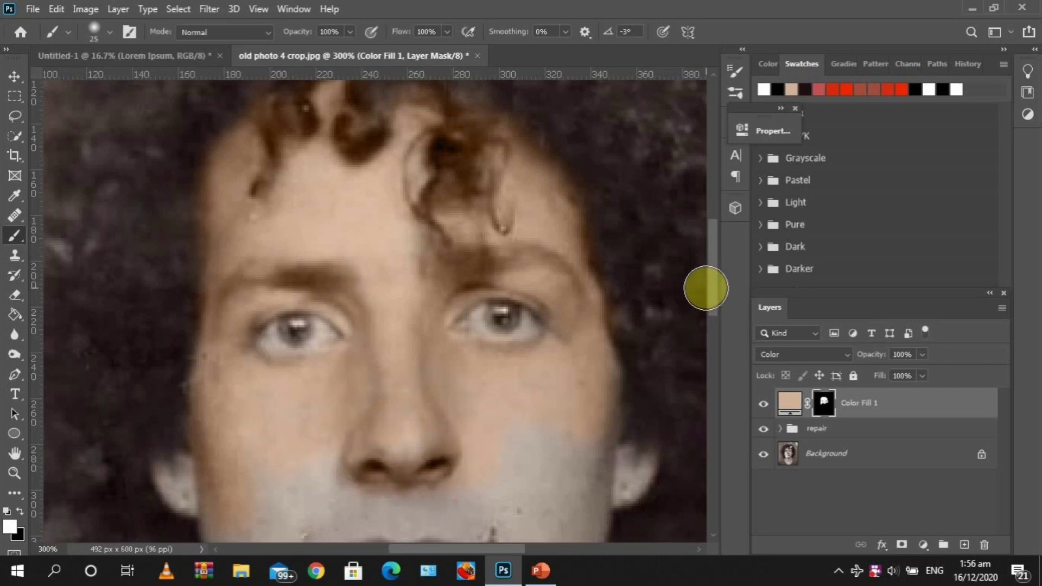
Step: Reveal the skin tone over the ears, lower cheeks, chin and the area around the lips with a 35 px white brush, leaving the lips uncoloured
{"action": "left_click_drag", "start_coordinate": [705, 295], "coordinate": [718, 352]}
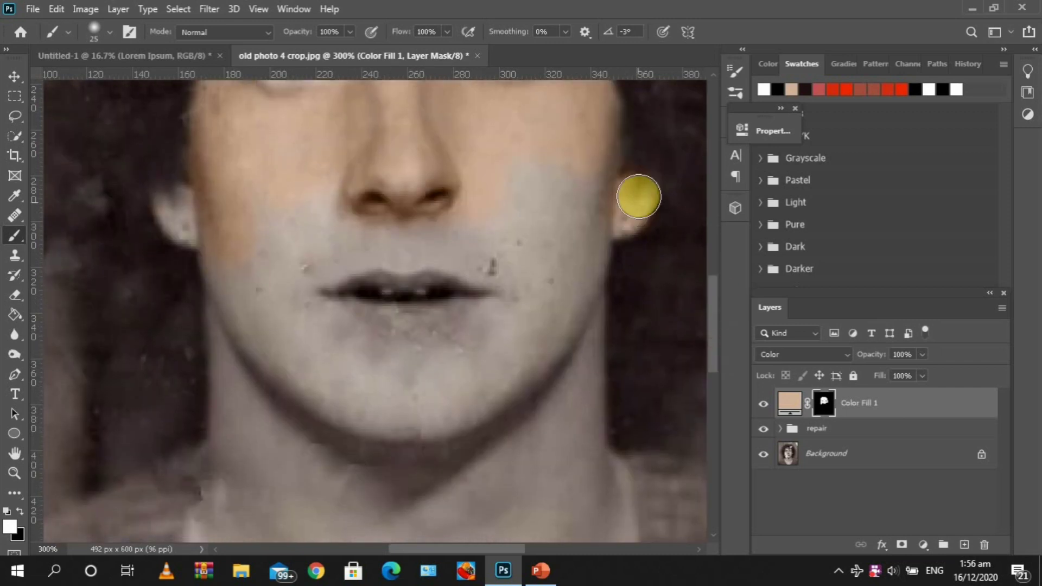
{"action": "key", "text": "bracketright"}
{"action": "mouse_move", "coordinate": [531, 172]}
{"action": "left_mouse_down"}
{"action": "mouse_move", "coordinate": [494, 187]}
{"action": "mouse_move", "coordinate": [536, 205]}
{"action": "mouse_move", "coordinate": [555, 273]}
{"action": "mouse_move", "coordinate": [526, 294]}
{"action": "mouse_move", "coordinate": [485, 246]}
{"action": "mouse_move", "coordinate": [370, 231]}
{"action": "mouse_move", "coordinate": [317, 242]}
{"action": "mouse_move", "coordinate": [313, 210]}
{"action": "mouse_move", "coordinate": [295, 218]}
{"action": "mouse_move", "coordinate": [279, 301]}
{"action": "mouse_move", "coordinate": [250, 215]}
{"action": "mouse_move", "coordinate": [240, 279]}
{"action": "mouse_move", "coordinate": [227, 270]}
{"action": "mouse_move", "coordinate": [251, 341]}
{"action": "mouse_move", "coordinate": [222, 231]}
{"action": "mouse_move", "coordinate": [182, 206]}
{"action": "left_mouse_up"}
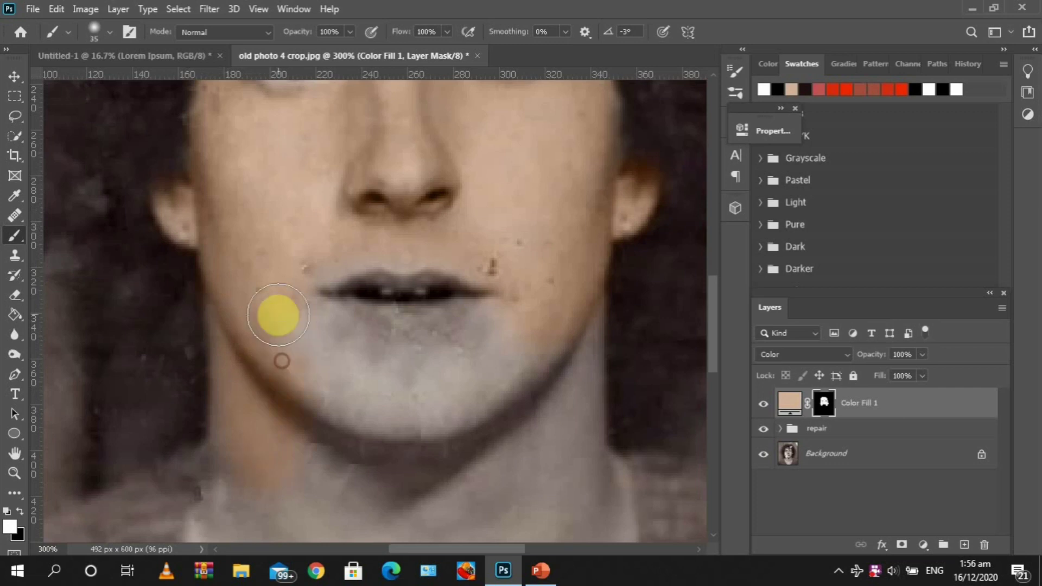
{"action": "mouse_move", "coordinate": [277, 311]}
{"action": "left_mouse_down"}
{"action": "mouse_move", "coordinate": [366, 340]}
{"action": "mouse_move", "coordinate": [447, 345]}
{"action": "mouse_move", "coordinate": [467, 369]}
{"action": "mouse_move", "coordinate": [351, 372]}
{"action": "mouse_move", "coordinate": [559, 321]}
{"action": "mouse_move", "coordinate": [461, 442]}
{"action": "mouse_move", "coordinate": [437, 237]}
{"action": "left_mouse_up"}
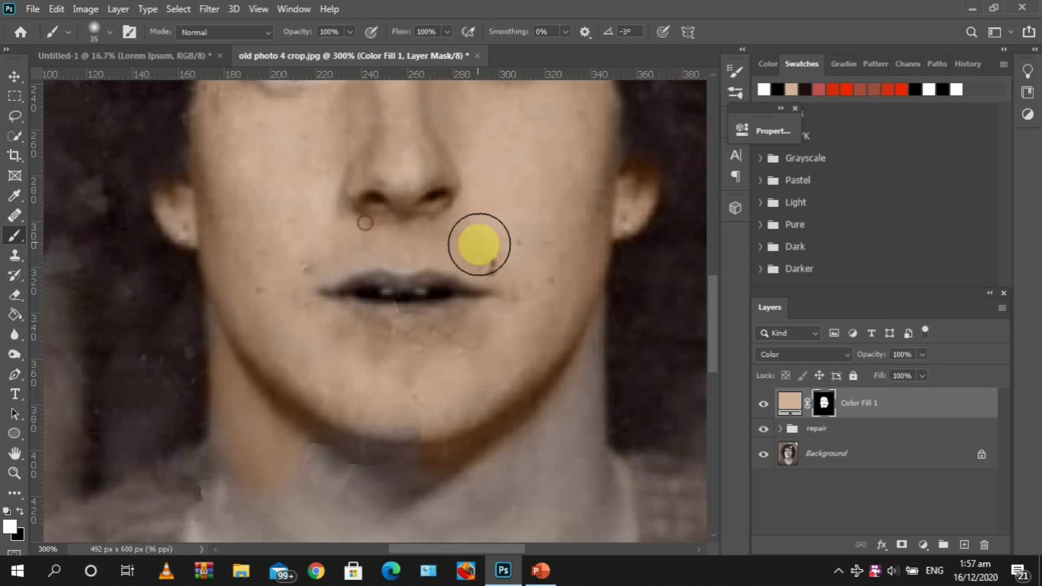
Step: Reveal the skin tone over the neck down to the white shirt collar, and check the whole portrait with the fill hidden and shown
{"action": "left_click_drag", "start_coordinate": [712, 344], "coordinate": [713, 391]}
{"action": "mouse_move", "coordinate": [235, 216]}
{"action": "left_mouse_down"}
{"action": "mouse_move", "coordinate": [243, 278]}
{"action": "mouse_move", "coordinate": [223, 308]}
{"action": "mouse_move", "coordinate": [268, 385]}
{"action": "mouse_move", "coordinate": [332, 364]}
{"action": "mouse_move", "coordinate": [386, 446]}
{"action": "mouse_move", "coordinate": [430, 452]}
{"action": "mouse_move", "coordinate": [433, 416]}
{"action": "mouse_move", "coordinate": [339, 324]}
{"action": "mouse_move", "coordinate": [504, 258]}
{"action": "mouse_move", "coordinate": [425, 411]}
{"action": "mouse_move", "coordinate": [426, 438]}
{"action": "mouse_move", "coordinate": [550, 379]}
{"action": "mouse_move", "coordinate": [490, 358]}
{"action": "mouse_move", "coordinate": [570, 276]}
{"action": "mouse_move", "coordinate": [587, 327]}
{"action": "mouse_move", "coordinate": [594, 258]}
{"action": "mouse_move", "coordinate": [594, 322]}
{"action": "mouse_move", "coordinate": [564, 370]}
{"action": "mouse_move", "coordinate": [605, 312]}
{"action": "mouse_move", "coordinate": [603, 345]}
{"action": "mouse_move", "coordinate": [434, 448]}
{"action": "left_mouse_up"}
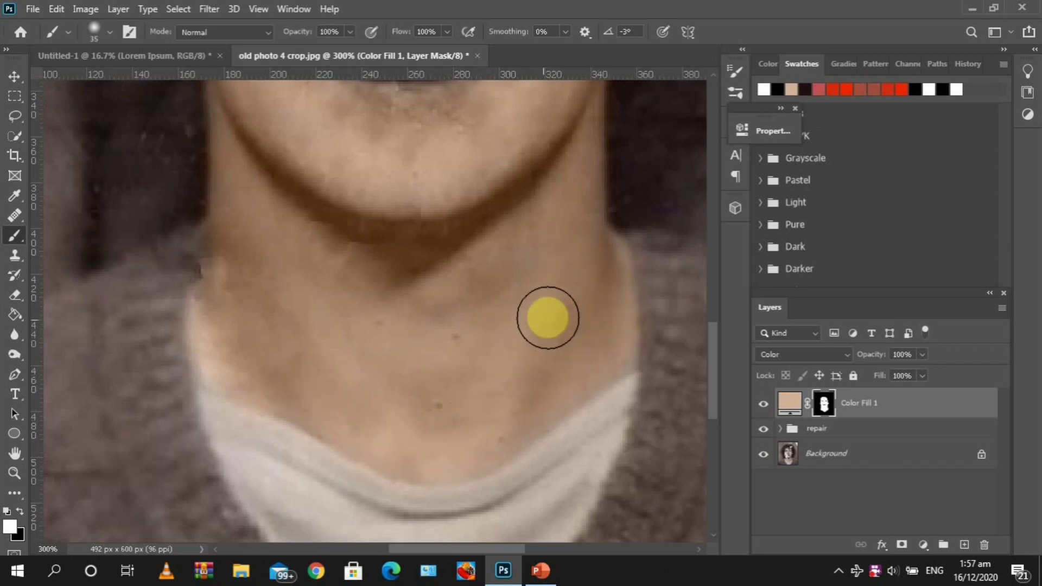
{"action": "key", "text": "ctrl+0"}
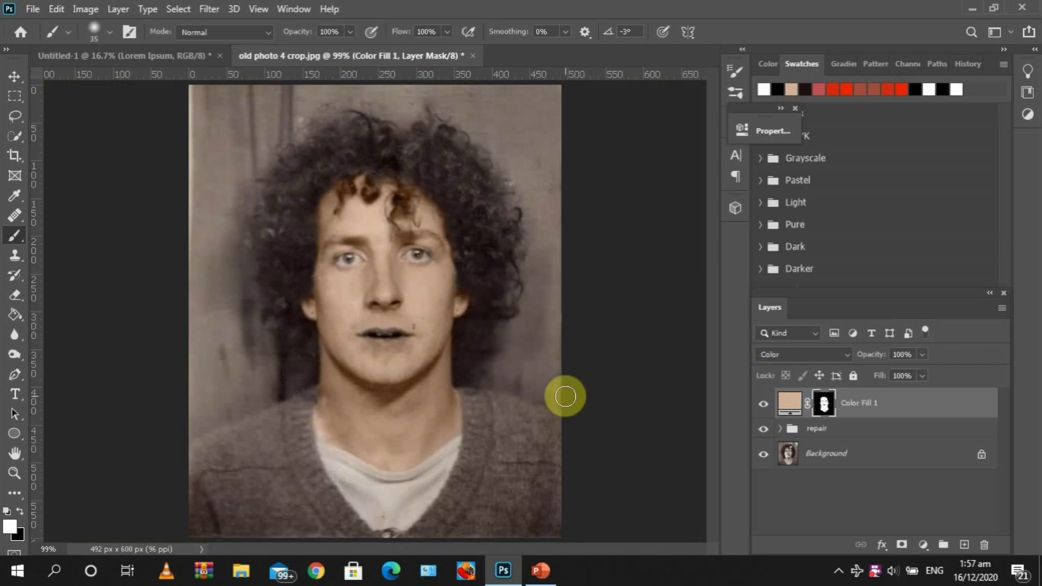
{"action": "left_click", "coordinate": [764, 407]}
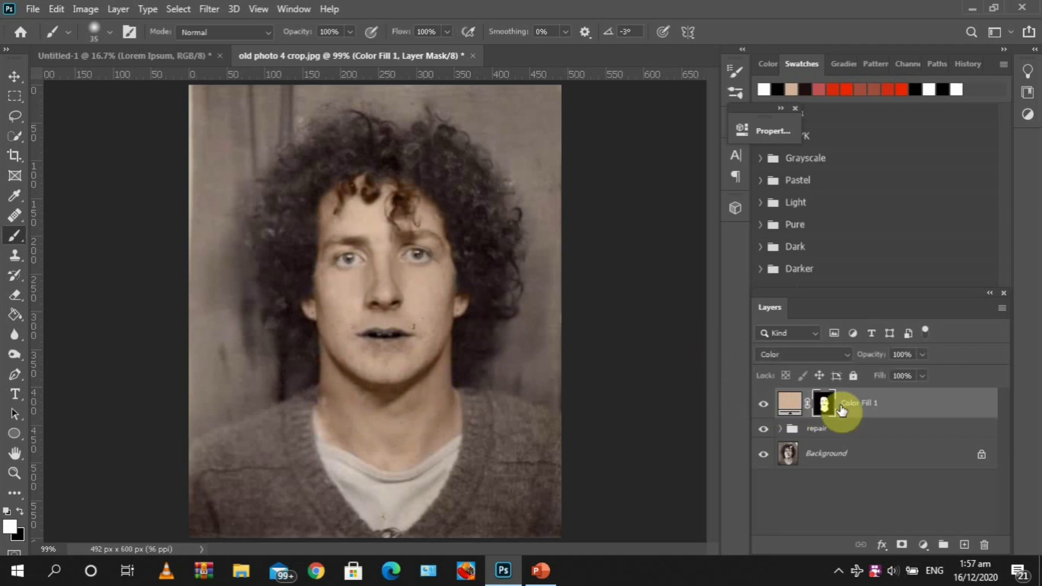
Step: Rename the skin tone fill layer as skin
{"action": "double_click", "coordinate": [870, 405]}
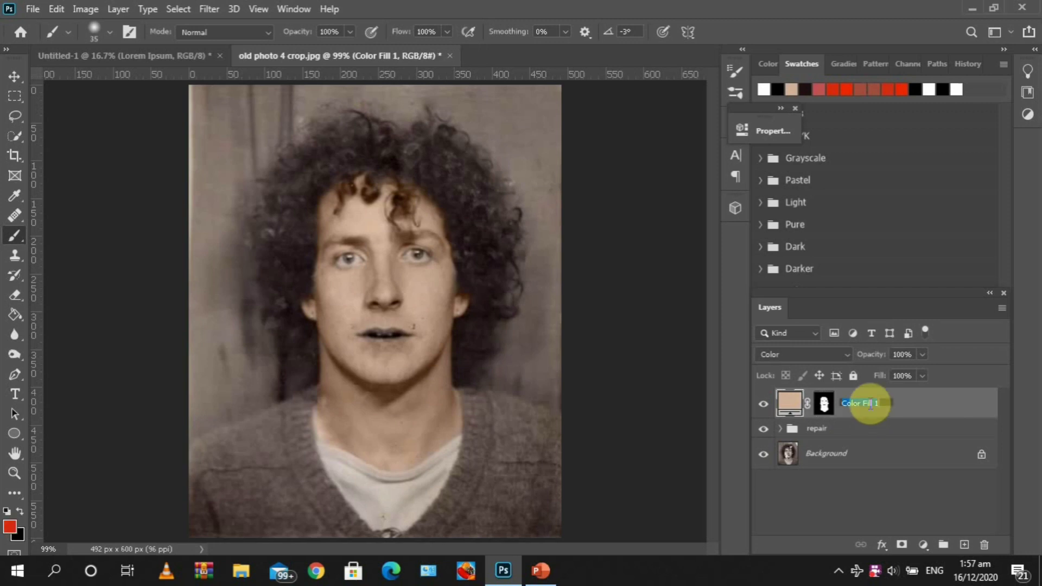
{"action": "type", "text": "skin"}
{"action": "key", "text": "Return"}
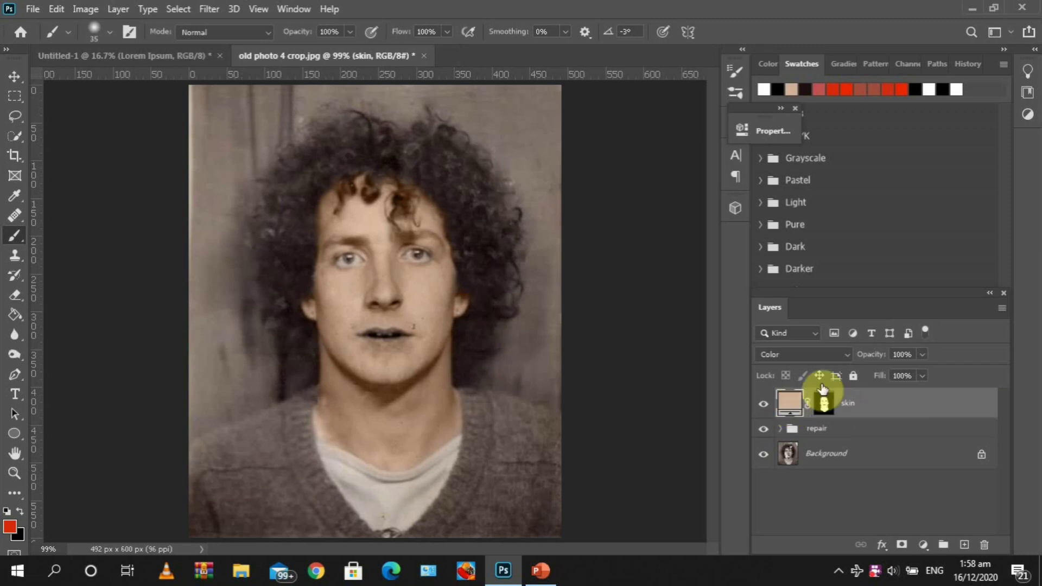
Step: Try darker tones such as #c0a18a and #a08673 for the skin fill layer
{"action": "double_click", "coordinate": [790, 406]}
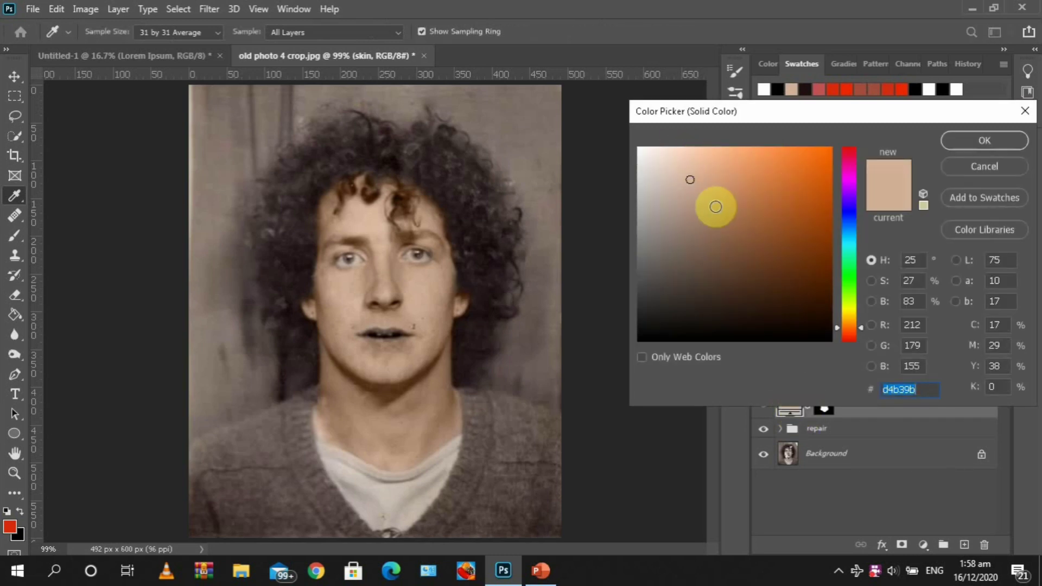
{"action": "left_click", "coordinate": [785, 180]}
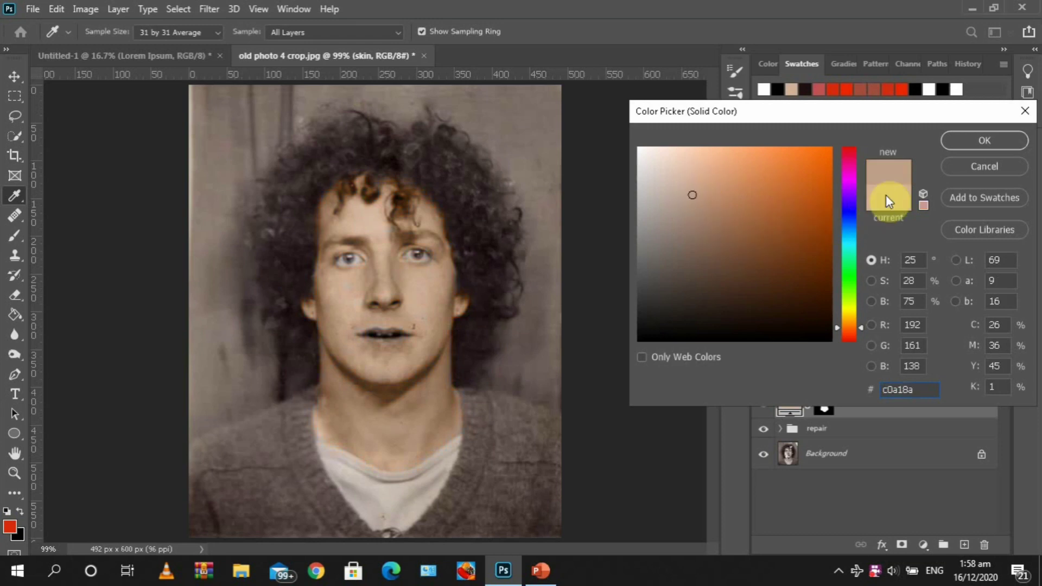
{"action": "left_click", "coordinate": [694, 211]}
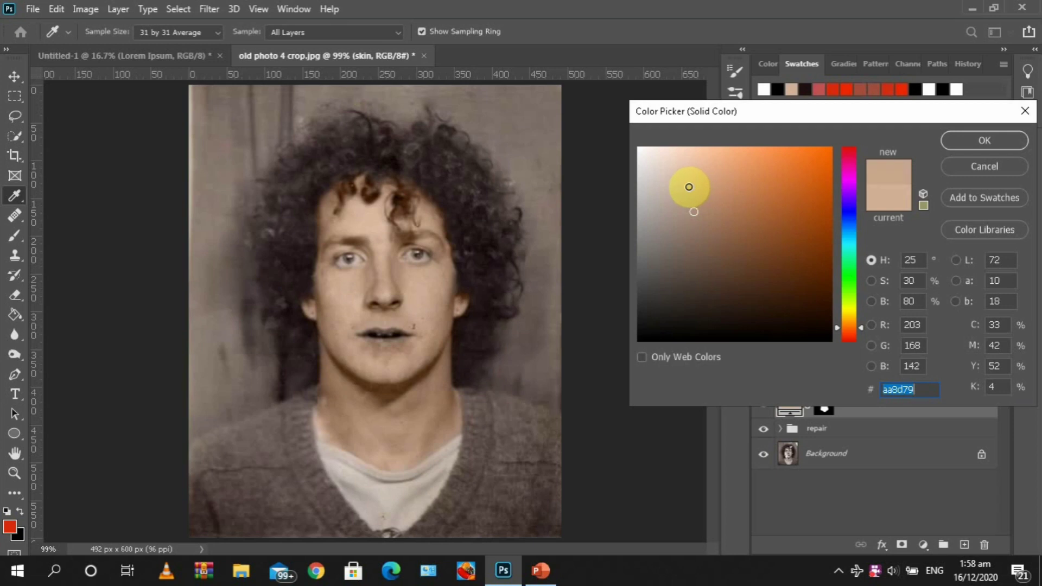
{"action": "left_click", "coordinate": [685, 205]}
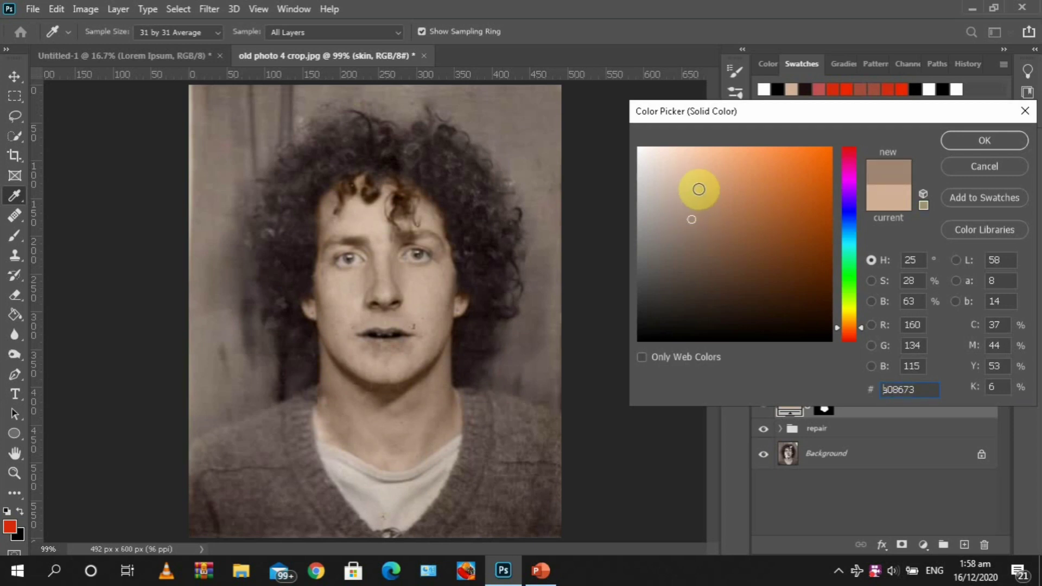
{"action": "left_click", "coordinate": [993, 168]}
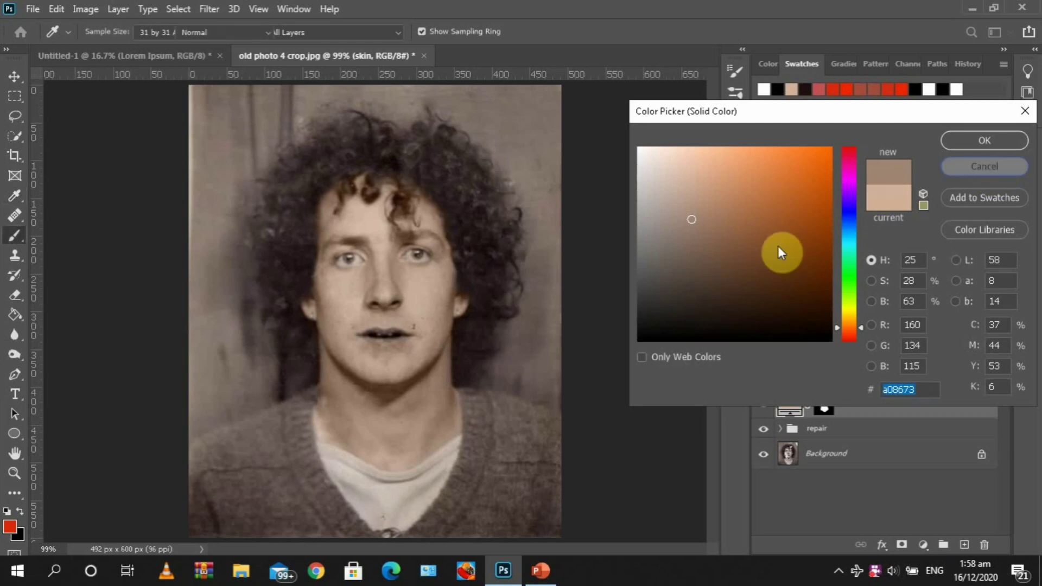
{"action": "left_click", "coordinate": [956, 170]}
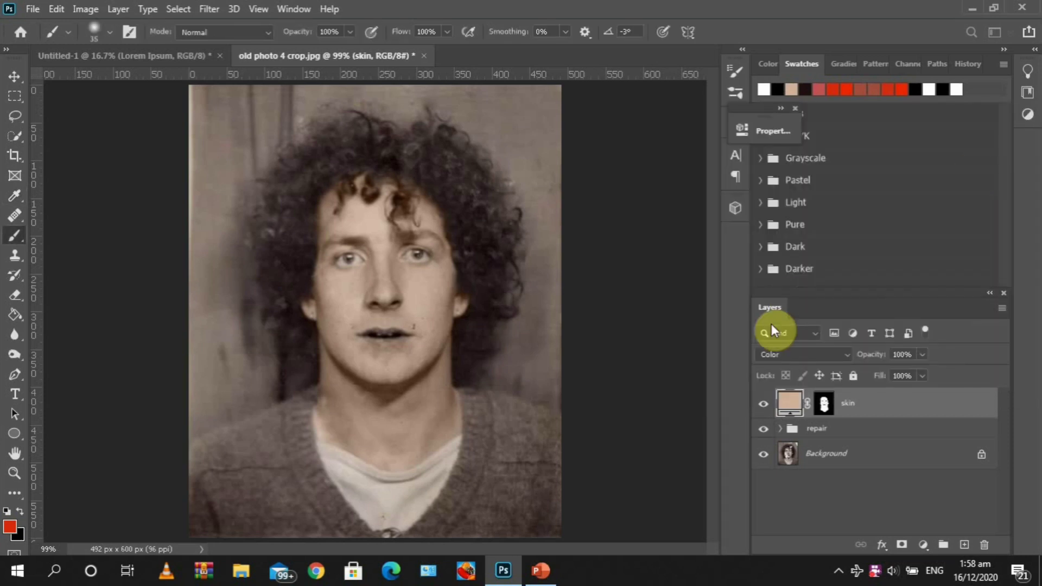
Step: Add a Solid Color fill layer above the skin layer with the red #a4251f
{"action": "left_click", "coordinate": [921, 545]}
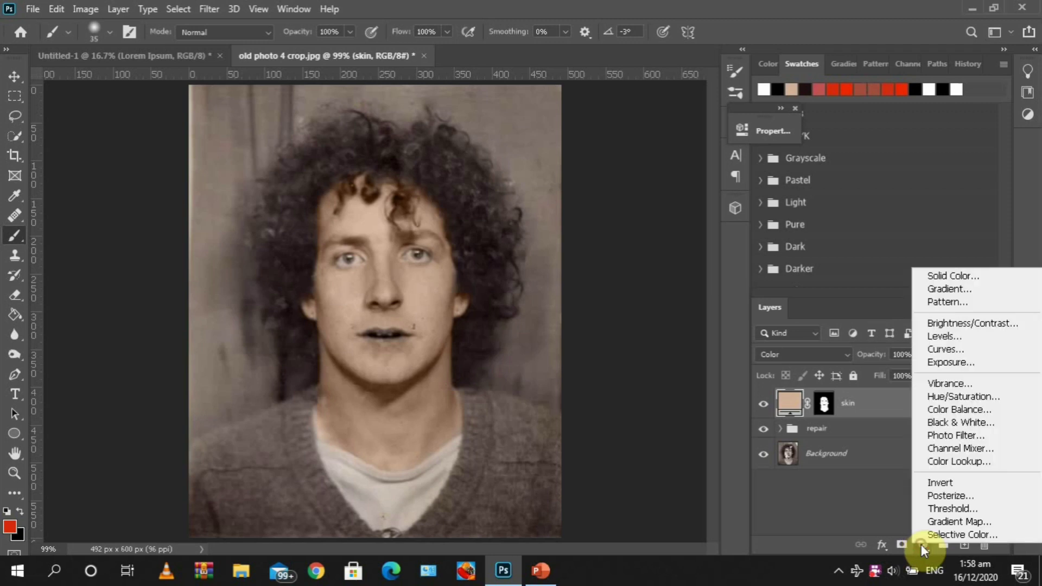
{"action": "left_click", "coordinate": [933, 289]}
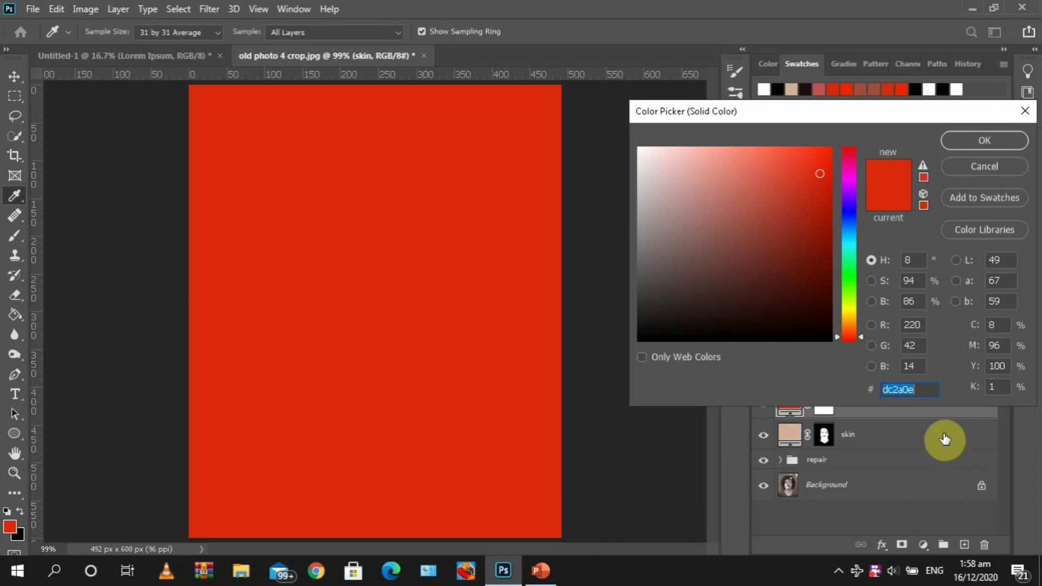
{"action": "type", "text": "a4"}
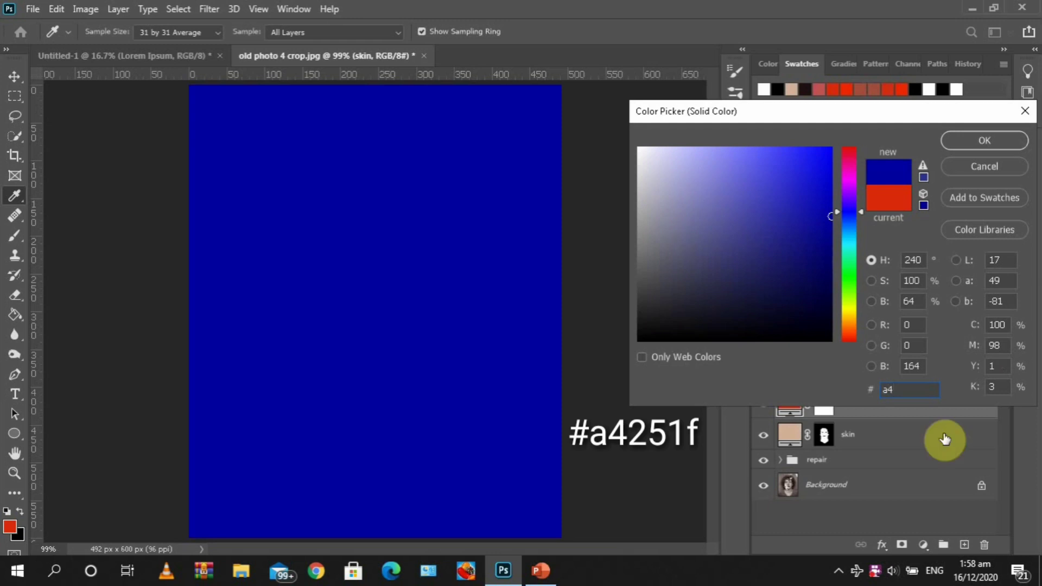
{"action": "type", "text": "25"}
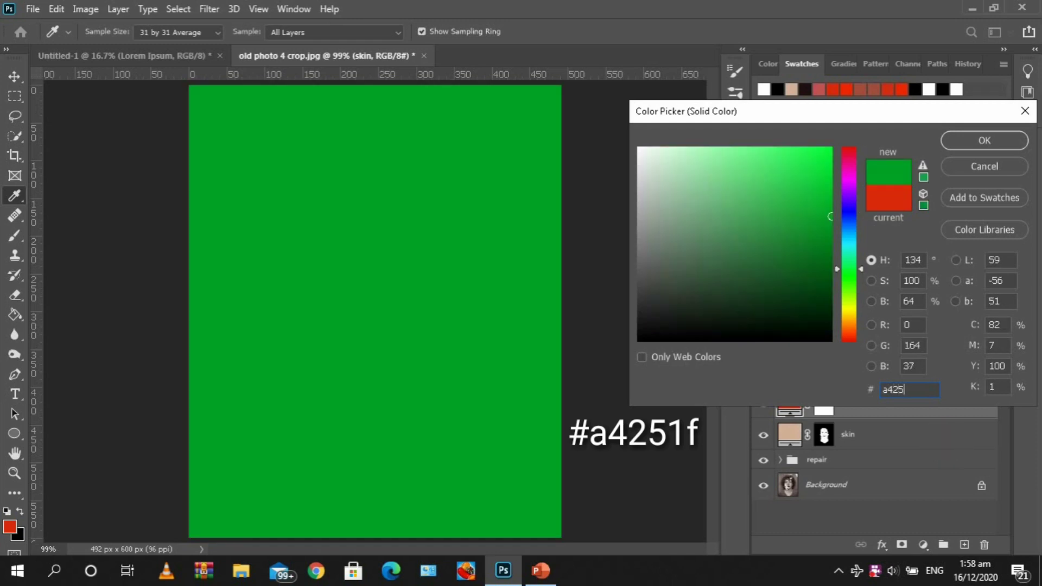
{"action": "type", "text": "1f"}
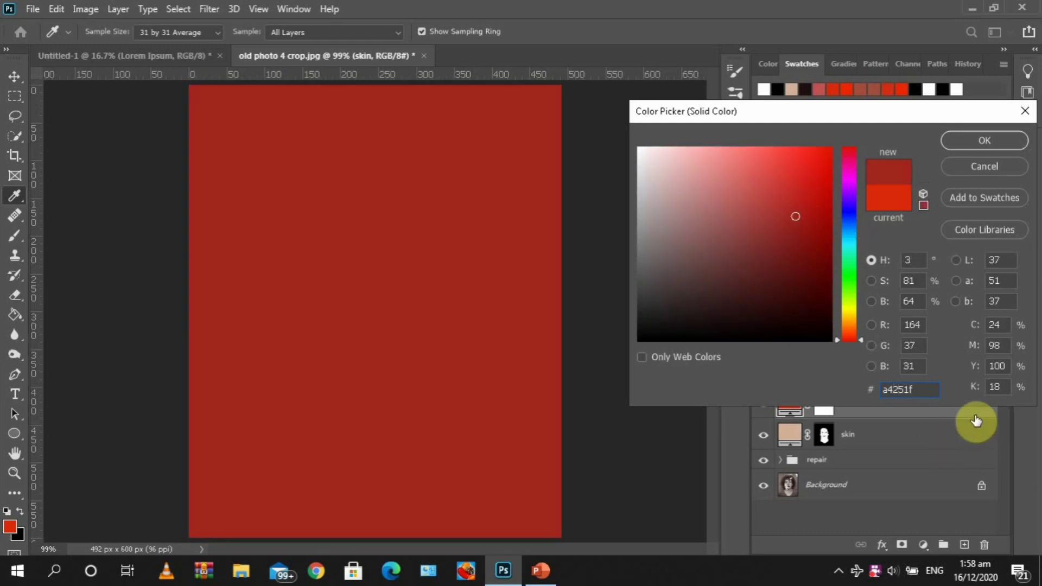
{"action": "left_click", "coordinate": [977, 139]}
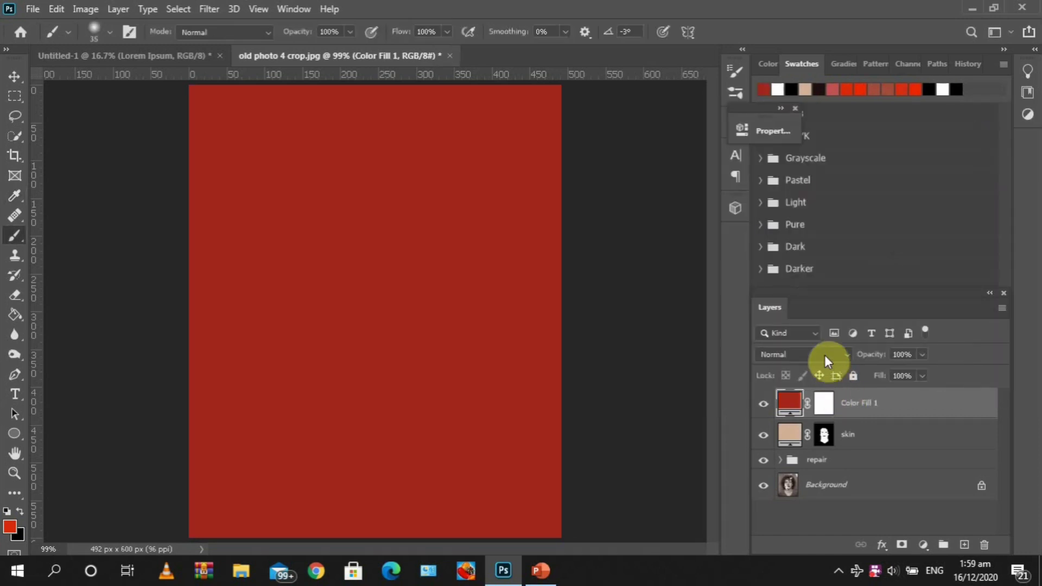
Step: Set the red fill layer's blend mode to Color and invert its layer mask to black
{"action": "left_click", "coordinate": [825, 355]}
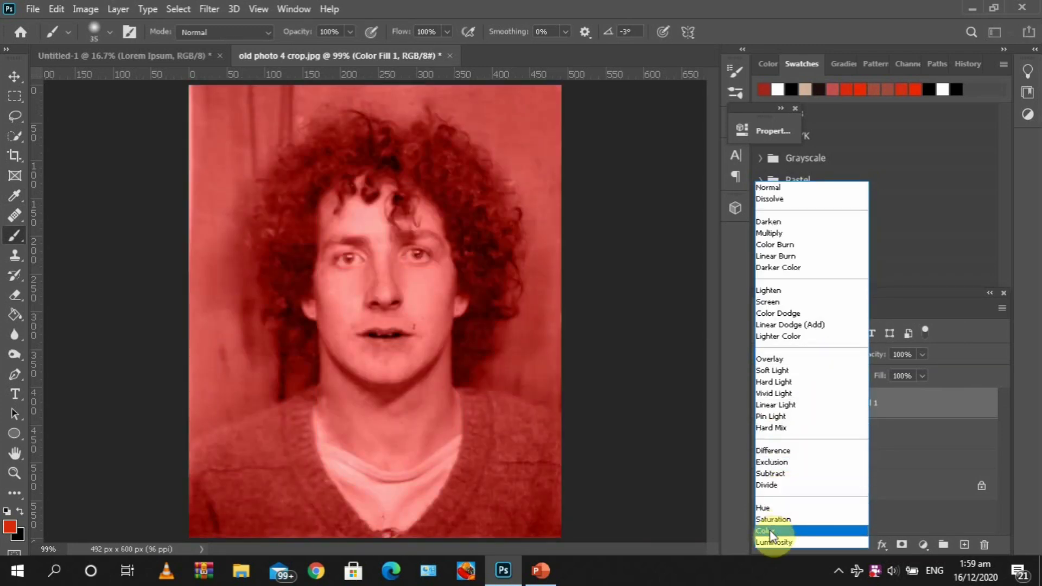
{"action": "left_click", "coordinate": [771, 532]}
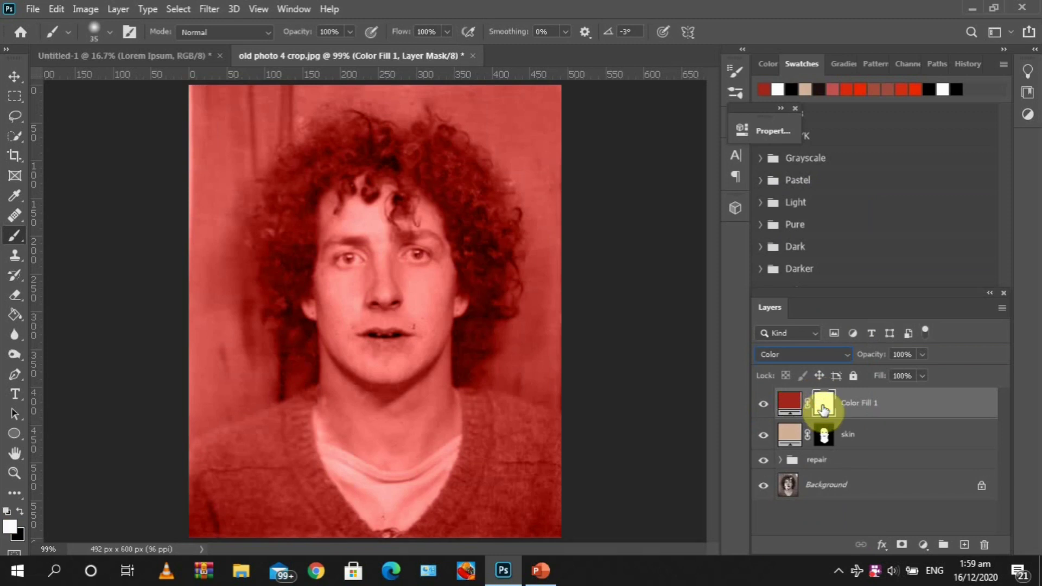
{"action": "key", "text": "ctrl+i"}
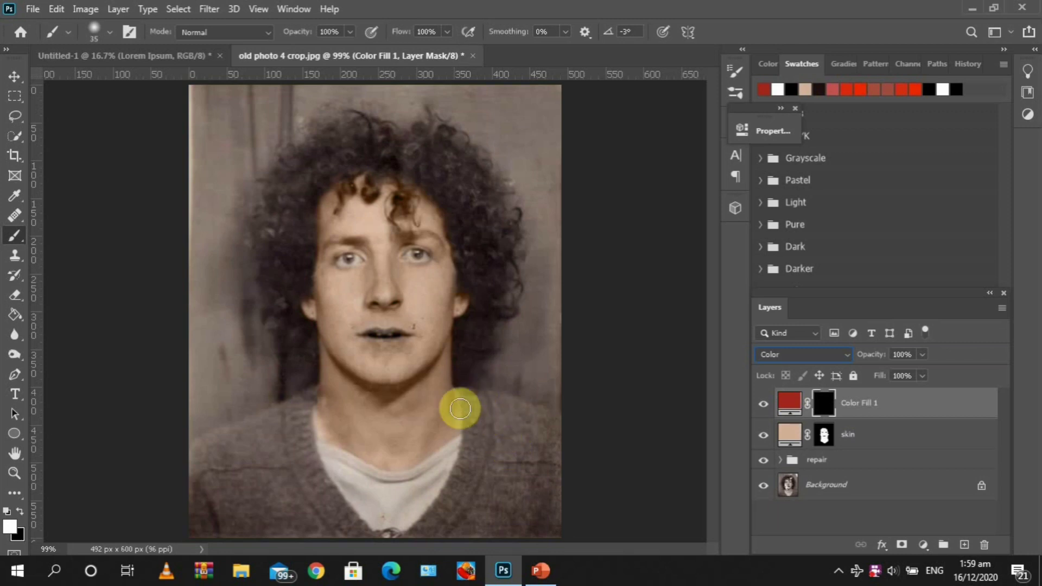
Step: Paint white on the red fill's layer mask over the sweater's shoulder and collar ribbing on the photo's right side
{"action": "key", "text": "ctrl+1"}
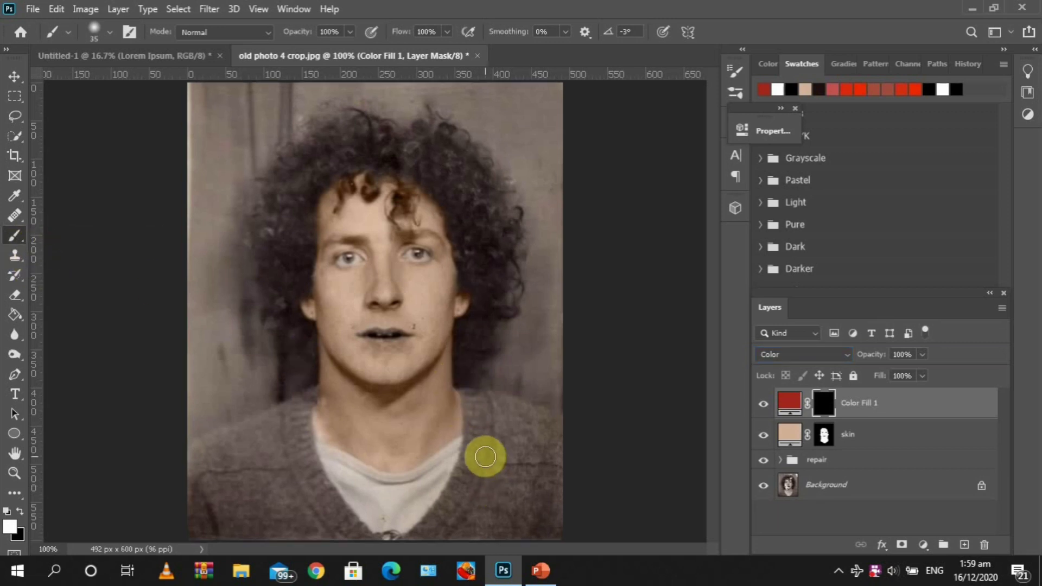
{"action": "key", "text": "ctrl+plus"}
{"action": "left_click_drag", "start_coordinate": [713, 319], "coordinate": [712, 362]}
{"action": "left_click_drag", "start_coordinate": [568, 320], "coordinate": [589, 364]}
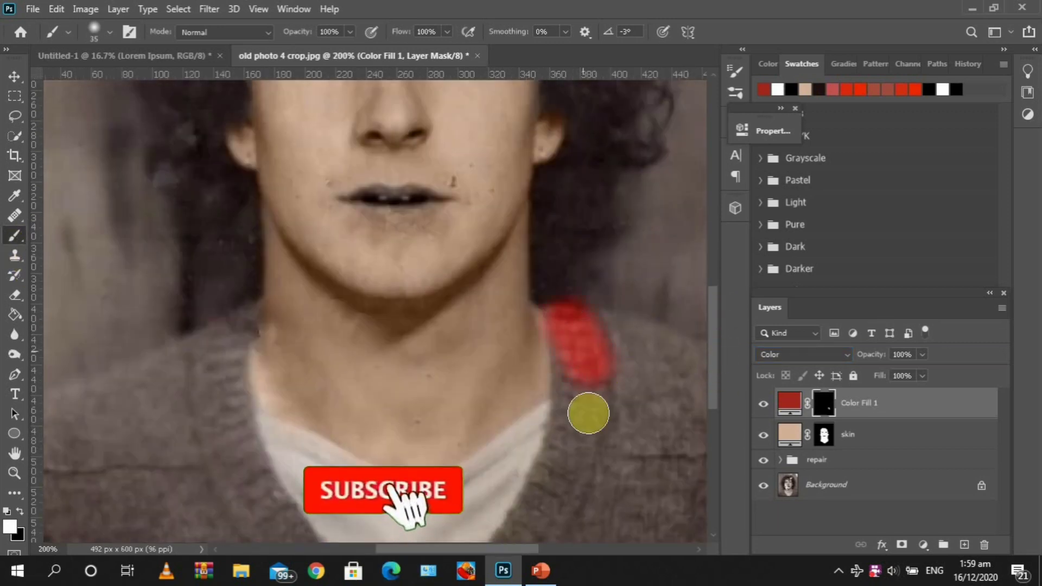
{"action": "mouse_move", "coordinate": [588, 414]}
{"action": "left_mouse_down"}
{"action": "mouse_move", "coordinate": [629, 336]}
{"action": "mouse_move", "coordinate": [642, 342]}
{"action": "mouse_move", "coordinate": [663, 385]}
{"action": "mouse_move", "coordinate": [627, 476]}
{"action": "mouse_move", "coordinate": [561, 333]}
{"action": "left_mouse_up"}
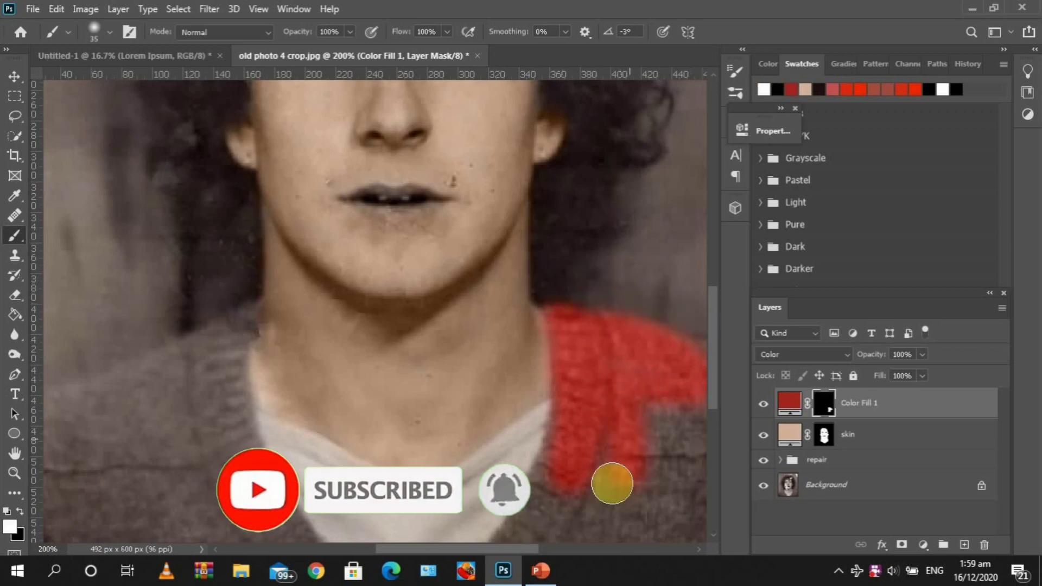
{"action": "mouse_move", "coordinate": [612, 484]}
{"action": "left_mouse_down"}
{"action": "mouse_move", "coordinate": [577, 497]}
{"action": "mouse_move", "coordinate": [569, 450]}
{"action": "mouse_move", "coordinate": [535, 502]}
{"action": "mouse_move", "coordinate": [556, 461]}
{"action": "mouse_move", "coordinate": [661, 444]}
{"action": "mouse_move", "coordinate": [615, 520]}
{"action": "left_mouse_up"}
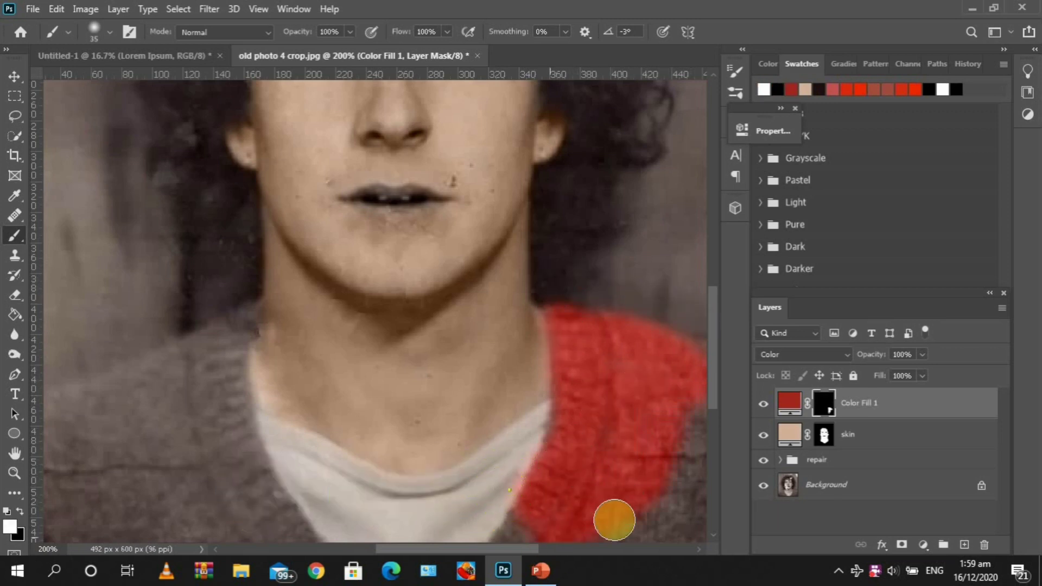
{"action": "left_click_drag", "start_coordinate": [524, 550], "coordinate": [567, 553]}
{"action": "mouse_move", "coordinate": [533, 382]}
{"action": "left_mouse_down"}
{"action": "mouse_move", "coordinate": [548, 434]}
{"action": "mouse_move", "coordinate": [508, 455]}
{"action": "left_mouse_up"}
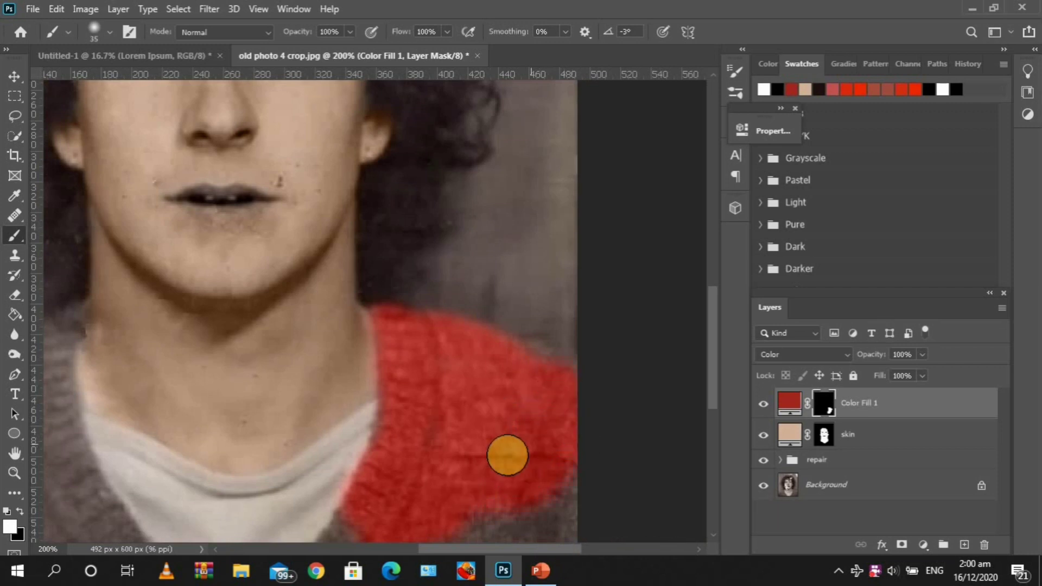
Step: Extend the red mask down to the sweater's lower right edge and V-neck point, cleaning the white shirt's edge with black
{"action": "scroll", "coordinate": [705, 401], "scroll_direction": "down", "scroll_amount": 3}
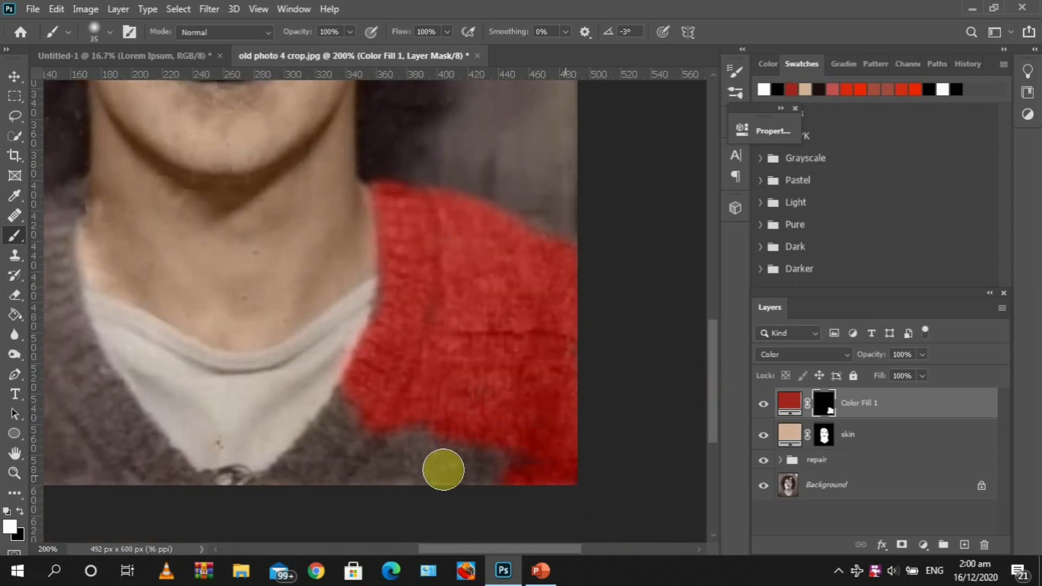
{"action": "mouse_move", "coordinate": [443, 470]}
{"action": "left_mouse_down"}
{"action": "mouse_move", "coordinate": [389, 451]}
{"action": "mouse_move", "coordinate": [362, 412]}
{"action": "mouse_move", "coordinate": [341, 430]}
{"action": "mouse_move", "coordinate": [349, 407]}
{"action": "mouse_move", "coordinate": [303, 466]}
{"action": "mouse_move", "coordinate": [342, 480]}
{"action": "mouse_move", "coordinate": [454, 415]}
{"action": "mouse_move", "coordinate": [381, 360]}
{"action": "mouse_move", "coordinate": [259, 411]}
{"action": "left_mouse_up"}
{"action": "key", "text": "x"}
{"action": "mouse_move", "coordinate": [207, 434]}
{"action": "left_mouse_down"}
{"action": "mouse_move", "coordinate": [257, 418]}
{"action": "mouse_move", "coordinate": [236, 409]}
{"action": "mouse_move", "coordinate": [220, 429]}
{"action": "mouse_move", "coordinate": [300, 384]}
{"action": "left_mouse_up"}
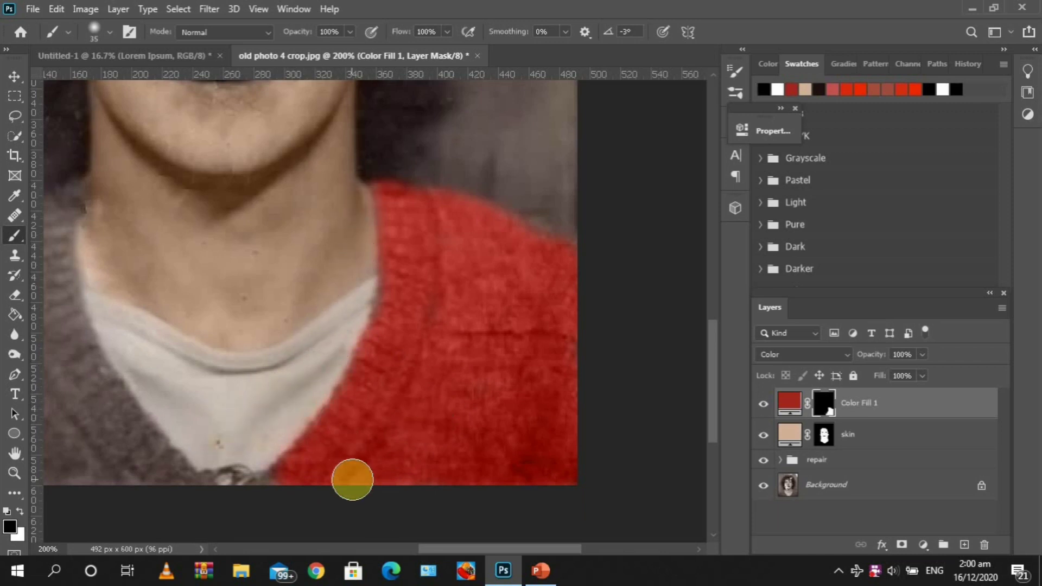
Step: Paint the red mask over the sweater's left half and refine its edges using a 20 px brush with black and white
{"action": "key", "text": "x"}
{"action": "scroll", "coordinate": [423, 509], "scroll_direction": "left", "scroll_amount": 5}
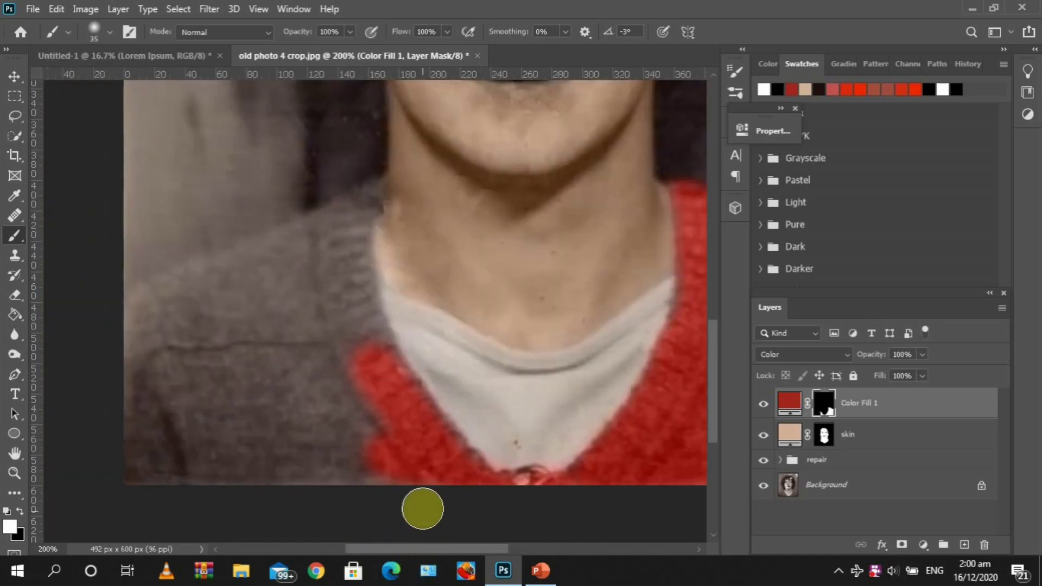
{"action": "mouse_move", "coordinate": [423, 509]}
{"action": "left_mouse_down"}
{"action": "mouse_move", "coordinate": [393, 479]}
{"action": "mouse_move", "coordinate": [160, 450]}
{"action": "mouse_move", "coordinate": [313, 432]}
{"action": "mouse_move", "coordinate": [260, 492]}
{"action": "mouse_move", "coordinate": [376, 449]}
{"action": "mouse_move", "coordinate": [159, 401]}
{"action": "mouse_move", "coordinate": [133, 325]}
{"action": "mouse_move", "coordinate": [202, 287]}
{"action": "mouse_move", "coordinate": [137, 312]}
{"action": "mouse_move", "coordinate": [250, 261]}
{"action": "mouse_move", "coordinate": [325, 241]}
{"action": "mouse_move", "coordinate": [161, 343]}
{"action": "mouse_move", "coordinate": [203, 356]}
{"action": "mouse_move", "coordinate": [256, 331]}
{"action": "mouse_move", "coordinate": [325, 347]}
{"action": "mouse_move", "coordinate": [209, 402]}
{"action": "mouse_move", "coordinate": [270, 405]}
{"action": "mouse_move", "coordinate": [281, 284]}
{"action": "mouse_move", "coordinate": [308, 274]}
{"action": "mouse_move", "coordinate": [357, 354]}
{"action": "mouse_move", "coordinate": [348, 231]}
{"action": "mouse_move", "coordinate": [384, 365]}
{"action": "mouse_move", "coordinate": [333, 324]}
{"action": "mouse_move", "coordinate": [337, 215]}
{"action": "mouse_move", "coordinate": [370, 197]}
{"action": "mouse_move", "coordinate": [350, 247]}
{"action": "mouse_move", "coordinate": [370, 185]}
{"action": "mouse_move", "coordinate": [343, 210]}
{"action": "mouse_move", "coordinate": [353, 175]}
{"action": "left_mouse_up"}
{"action": "key", "text": "bracketleft"}
{"action": "key", "text": "bracketleft"}
{"action": "key", "text": "bracketleft"}
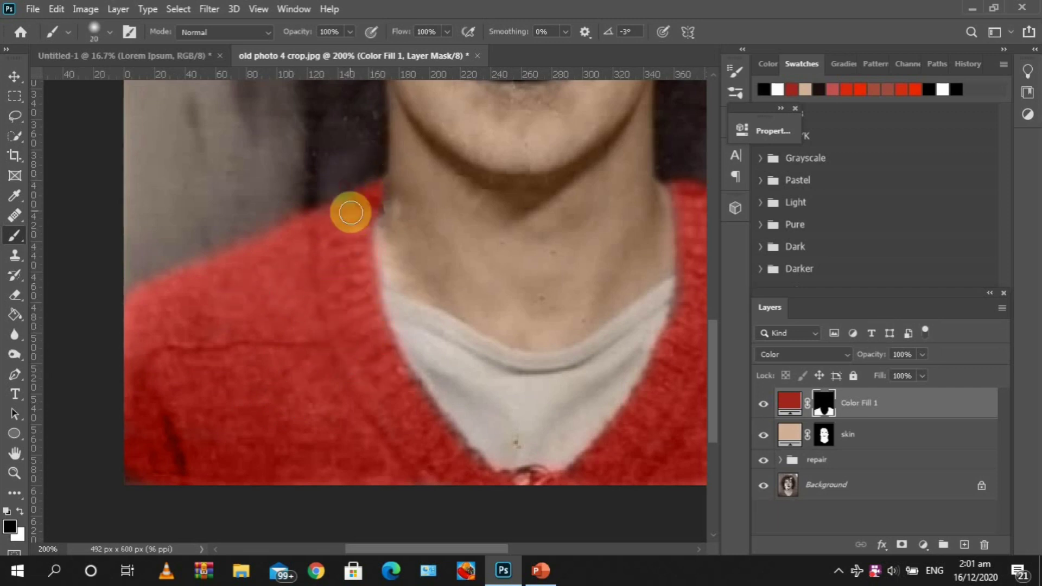
{"action": "key", "text": "x"}
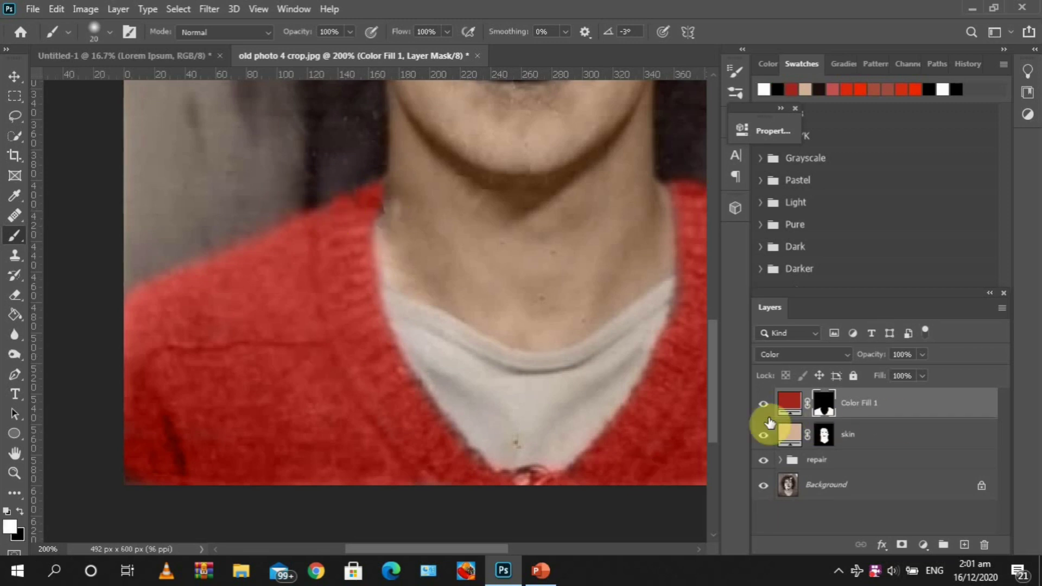
{"action": "key", "text": "ctrl+0"}
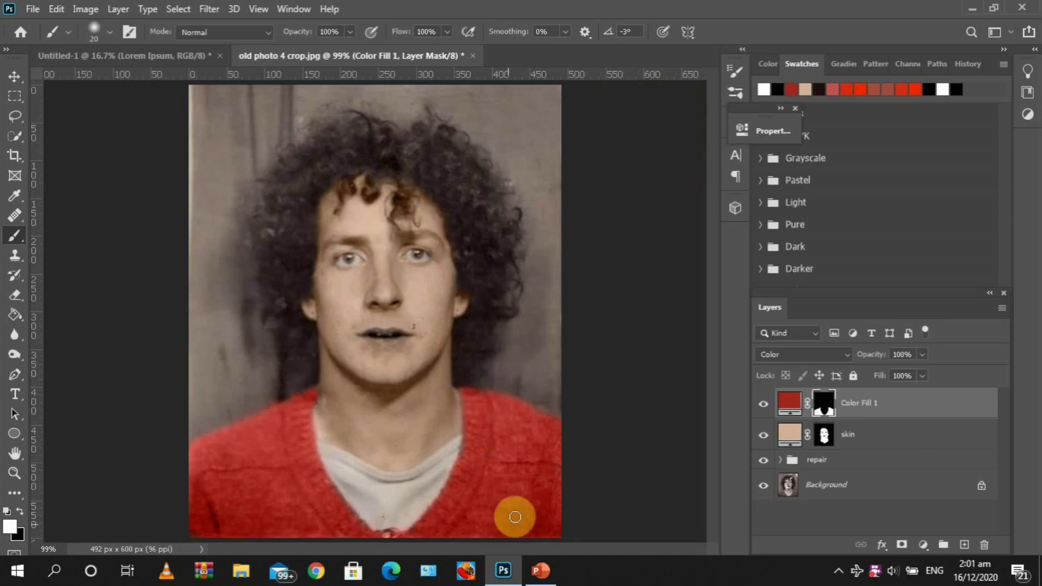
{"action": "left_click", "coordinate": [531, 437]}
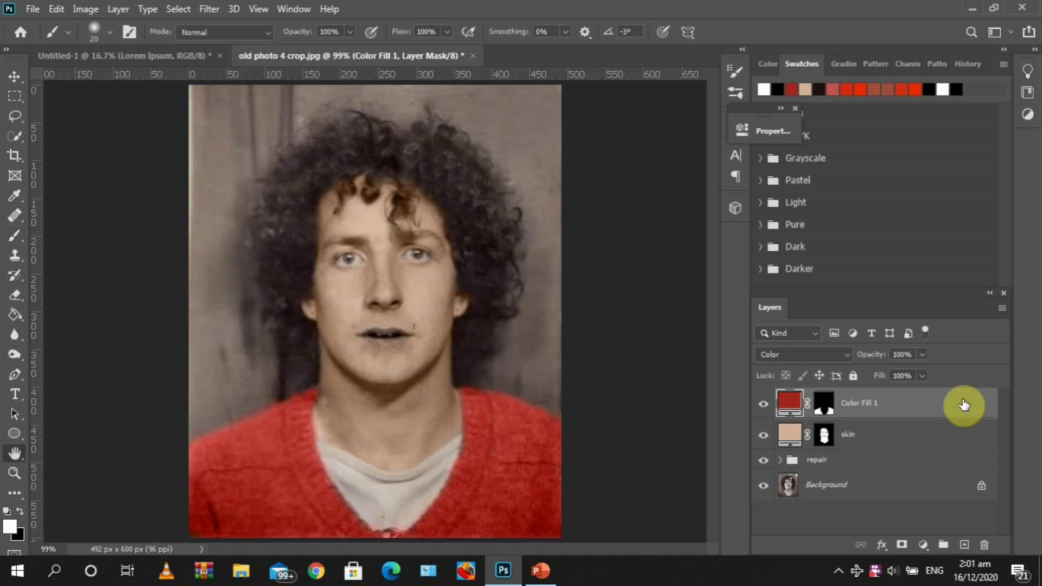
Step: Set the red fill layer's Blend If underlying shadows to a split range of 11/90
{"action": "double_click", "coordinate": [964, 405]}
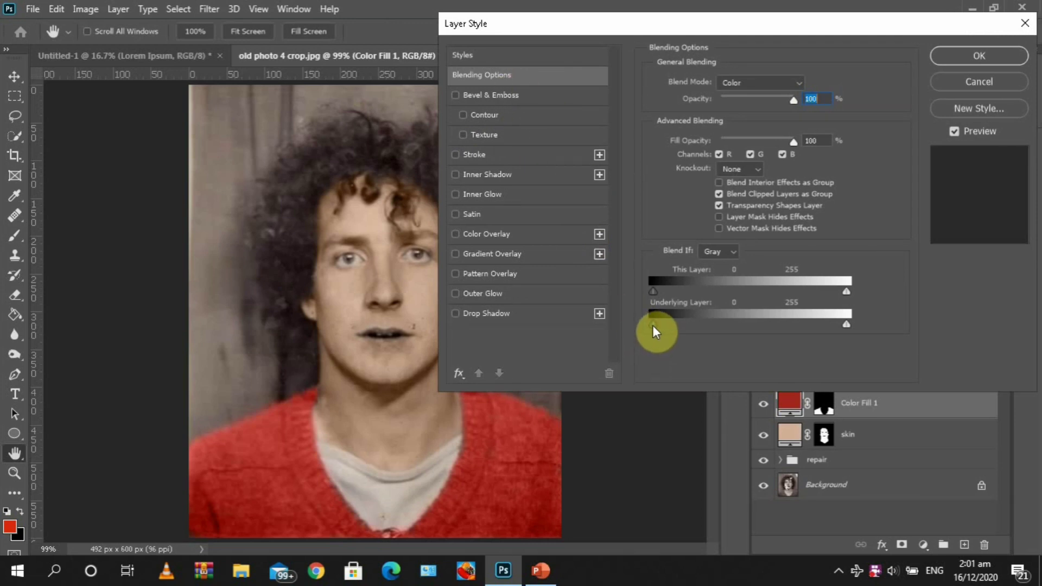
{"action": "left_click_drag", "start_coordinate": [660, 325], "coordinate": [685, 327]}
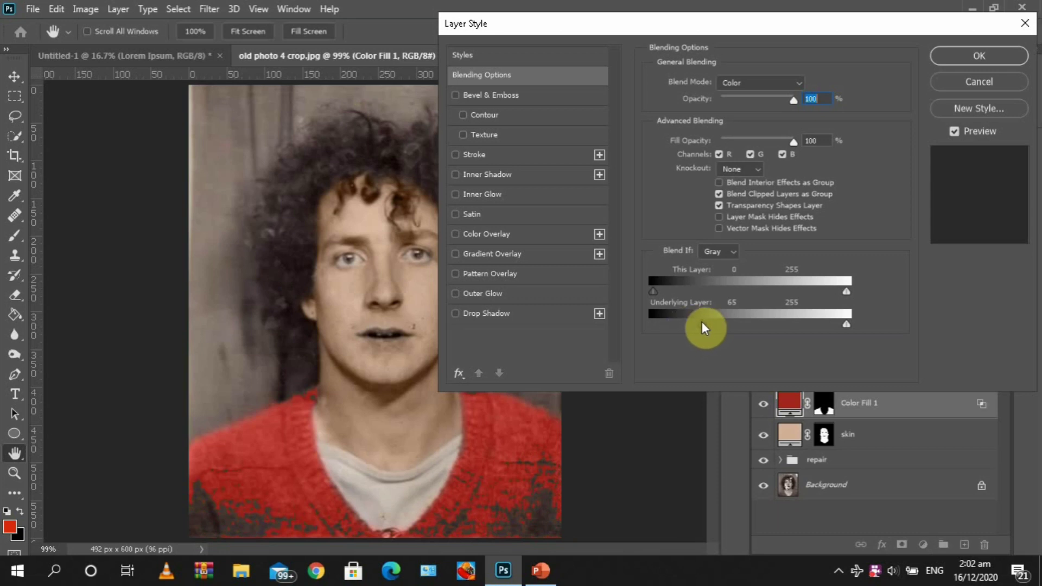
{"action": "left_click", "coordinate": [701, 323], "text": "alt"}
{"action": "key", "text": "alt"}
{"action": "left_click_drag", "start_coordinate": [661, 326], "coordinate": [720, 327]}
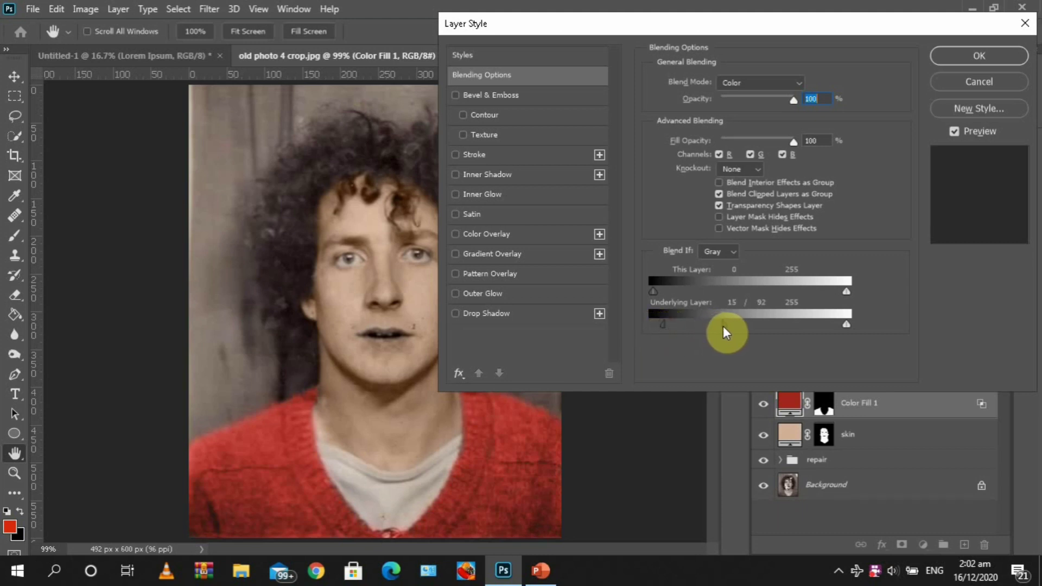
{"action": "left_click_drag", "start_coordinate": [720, 327], "coordinate": [721, 326]}
{"action": "left_click_drag", "start_coordinate": [729, 327], "coordinate": [728, 327]}
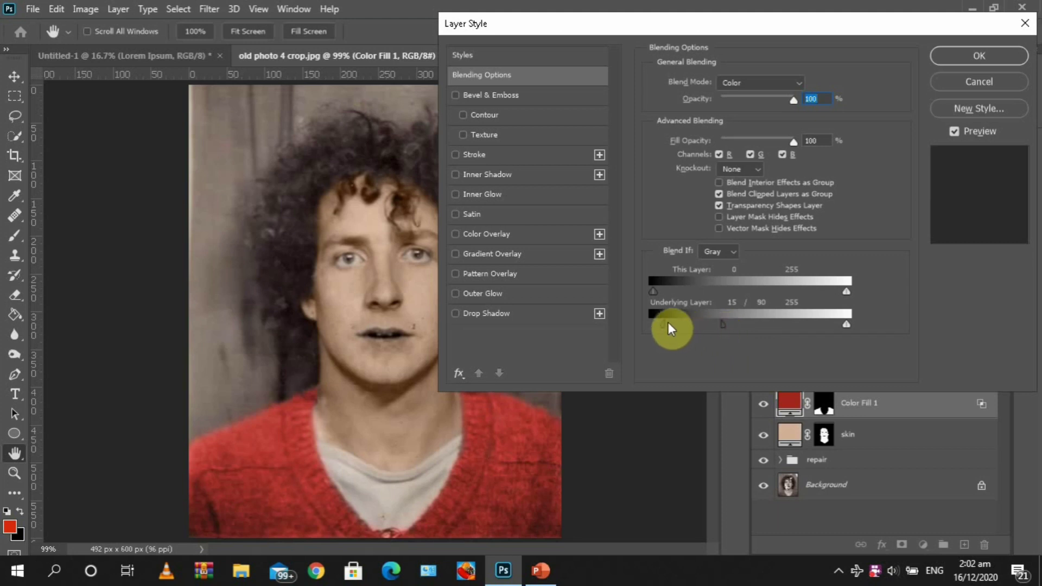
{"action": "left_click_drag", "start_coordinate": [662, 323], "coordinate": [660, 324]}
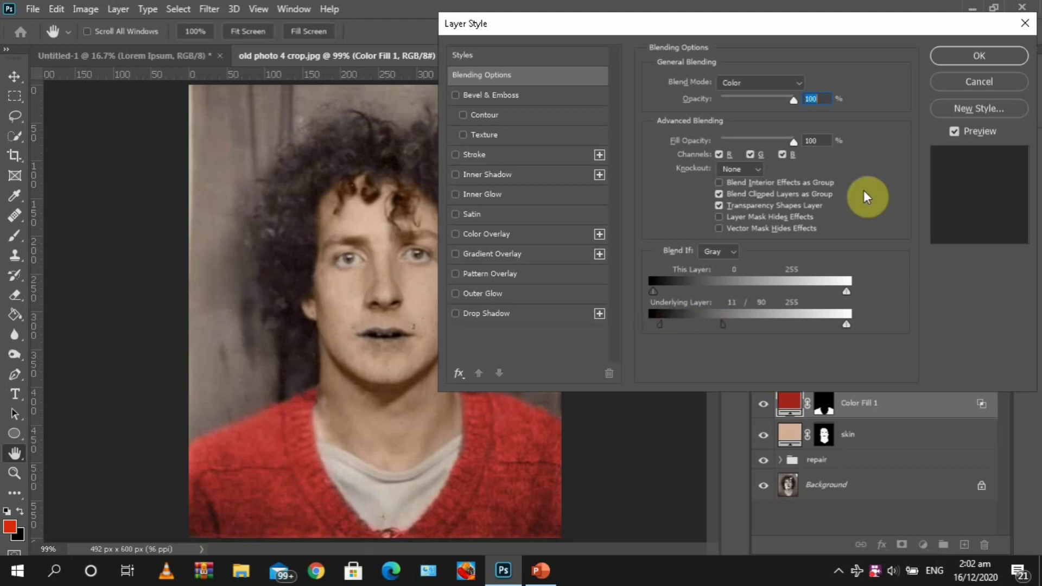
{"action": "left_click", "coordinate": [963, 51]}
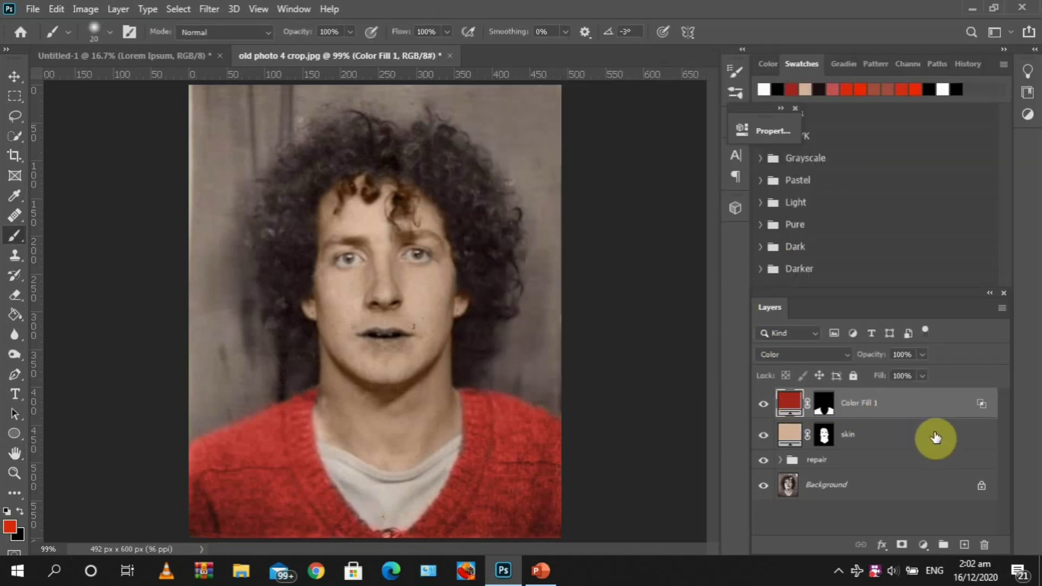
Step: Set the skin layer's Blend If underlying shadows to a split range of 5/90
{"action": "left_click", "coordinate": [936, 437]}
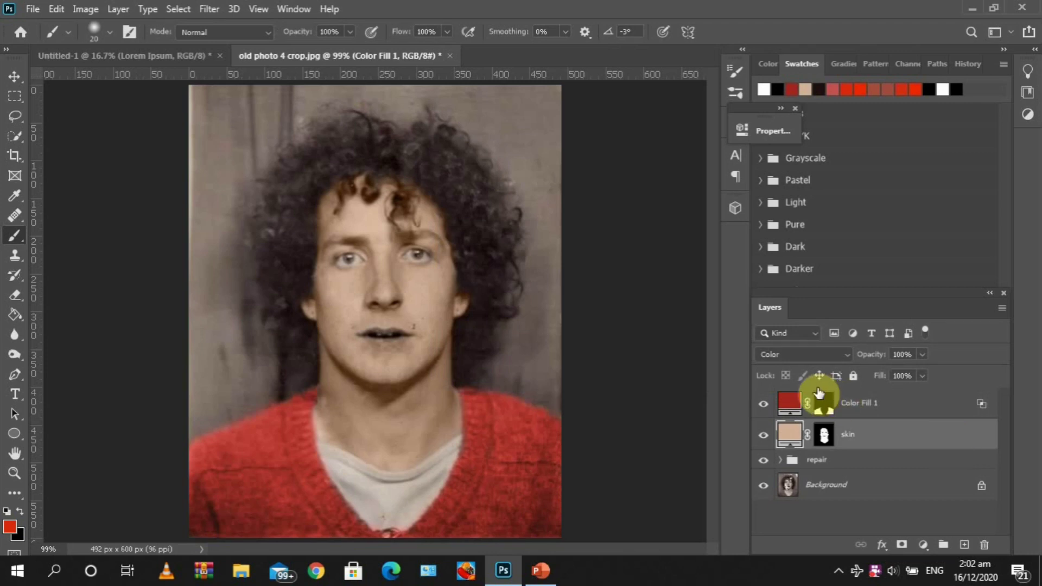
{"action": "key", "text": "h"}
{"action": "double_click", "coordinate": [819, 431]}
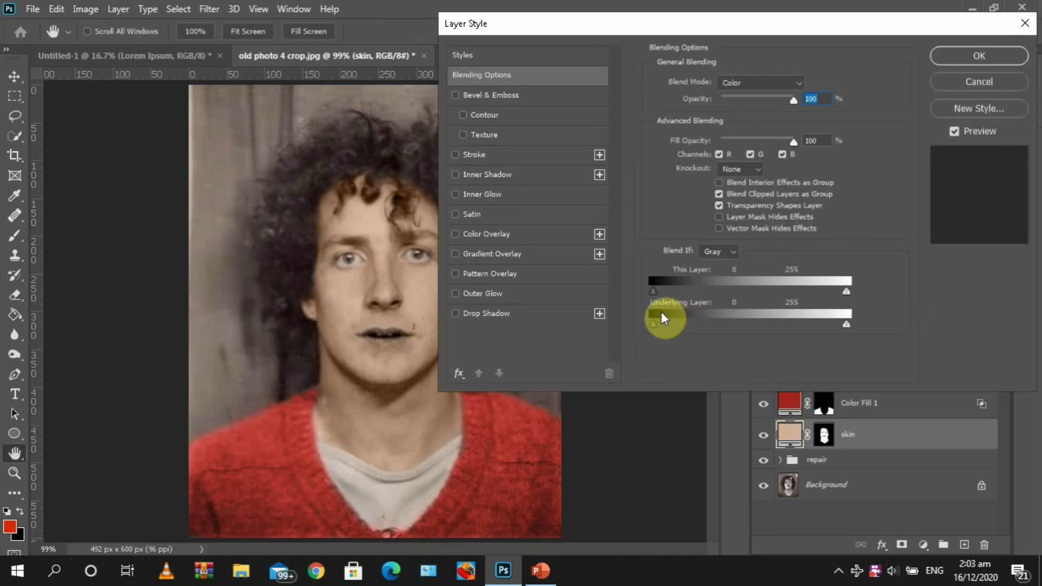
{"action": "left_click_drag", "start_coordinate": [656, 324], "coordinate": [672, 324]}
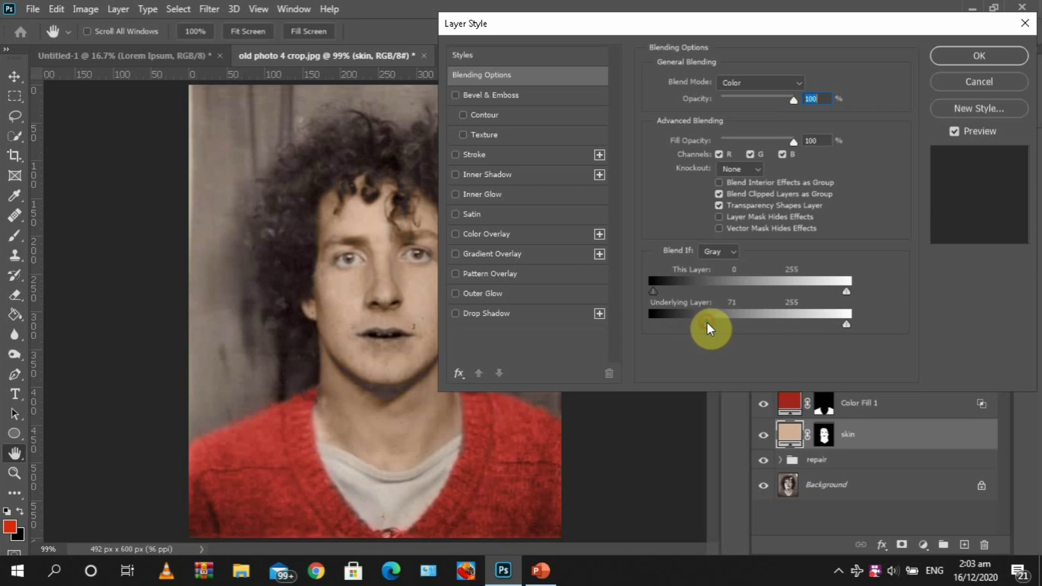
{"action": "key", "text": "alt"}
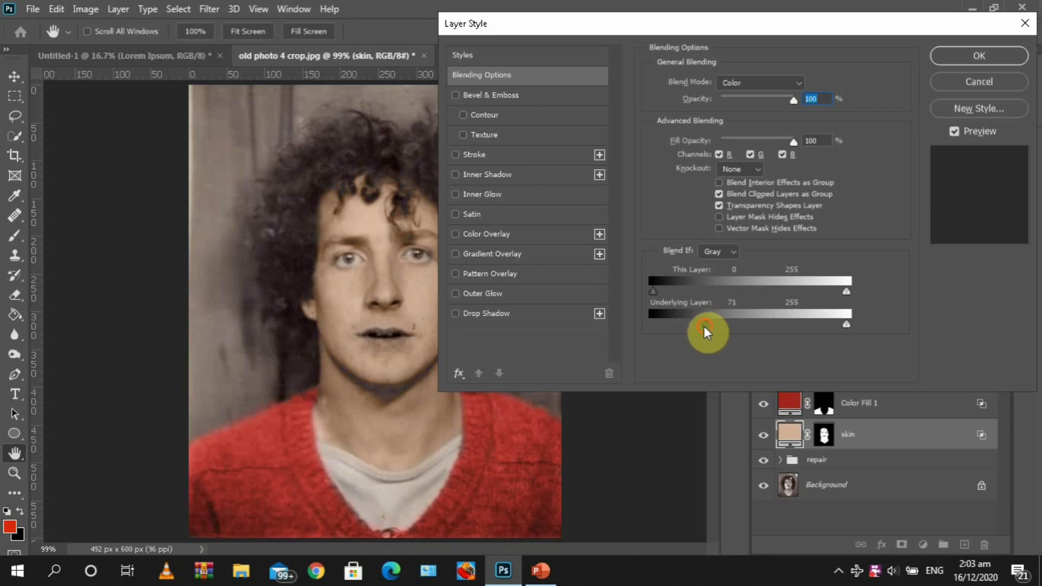
{"action": "left_click_drag", "start_coordinate": [704, 327], "coordinate": [658, 325]}
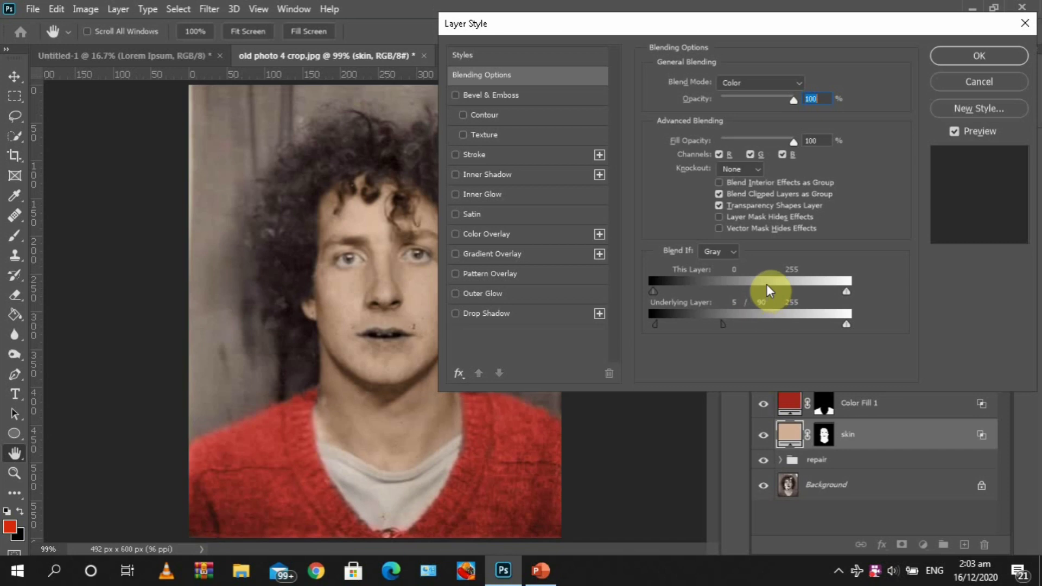
{"action": "left_click", "coordinate": [956, 56]}
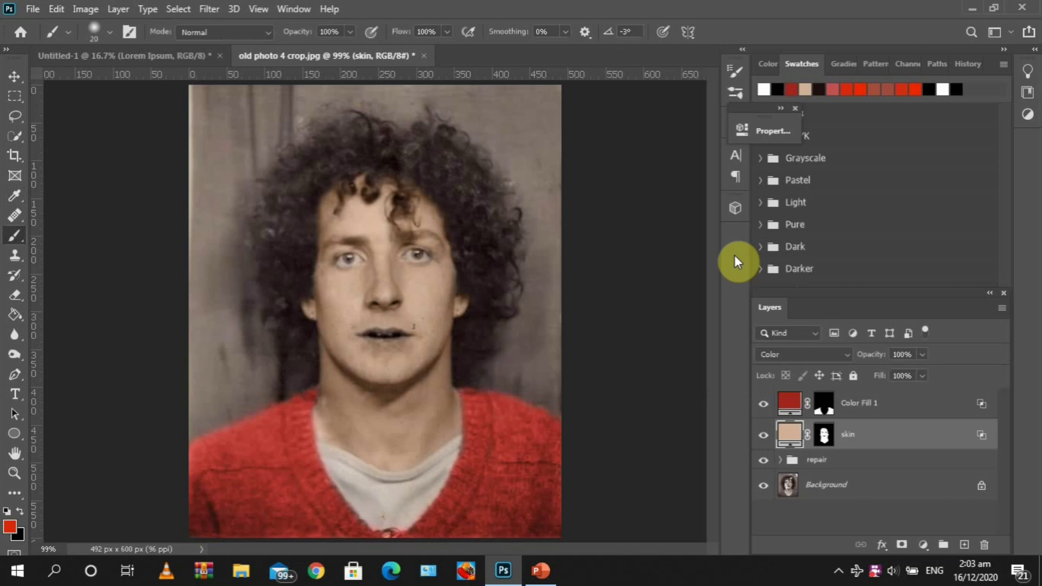
Step: Rename the red fill layer as coat
{"action": "left_click", "coordinate": [865, 404]}
{"action": "double_click", "coordinate": [865, 404]}
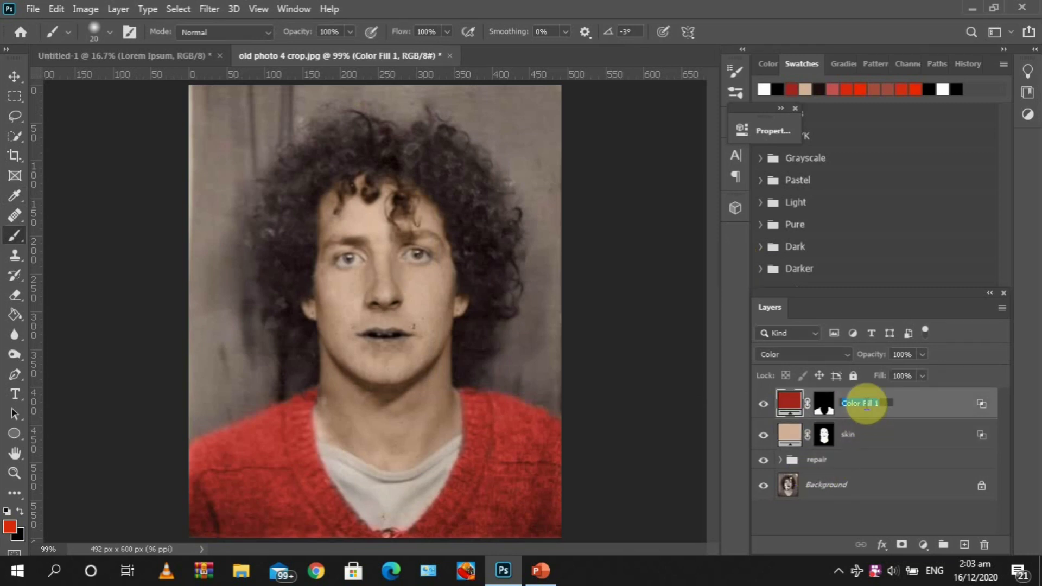
{"action": "type", "text": "coat"}
{"action": "key", "text": "Return"}
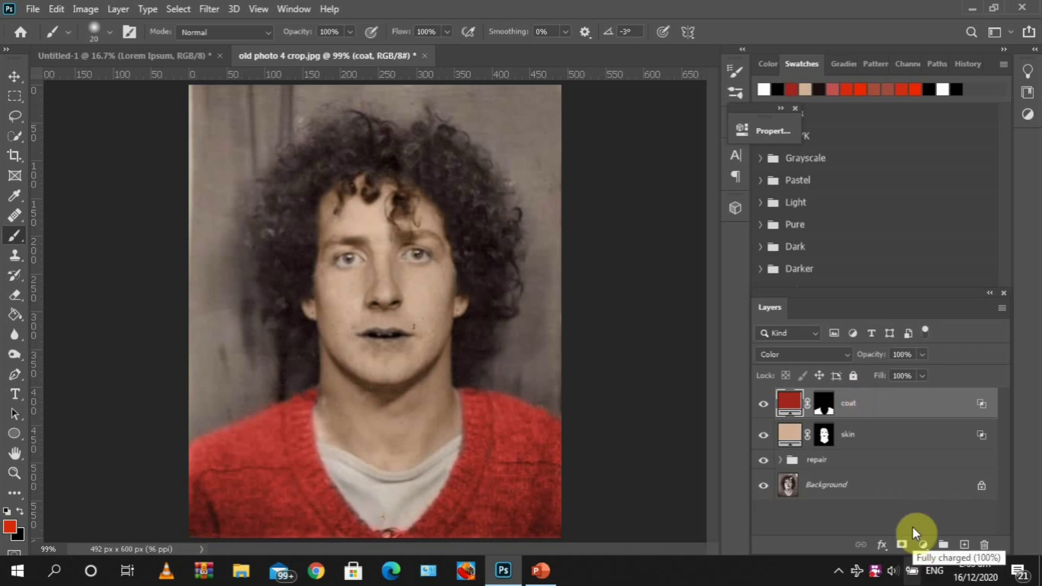
Step: Add a Solid Color fill layer above the coat layer with the teal #0ba6b4
{"action": "left_click", "coordinate": [923, 544]}
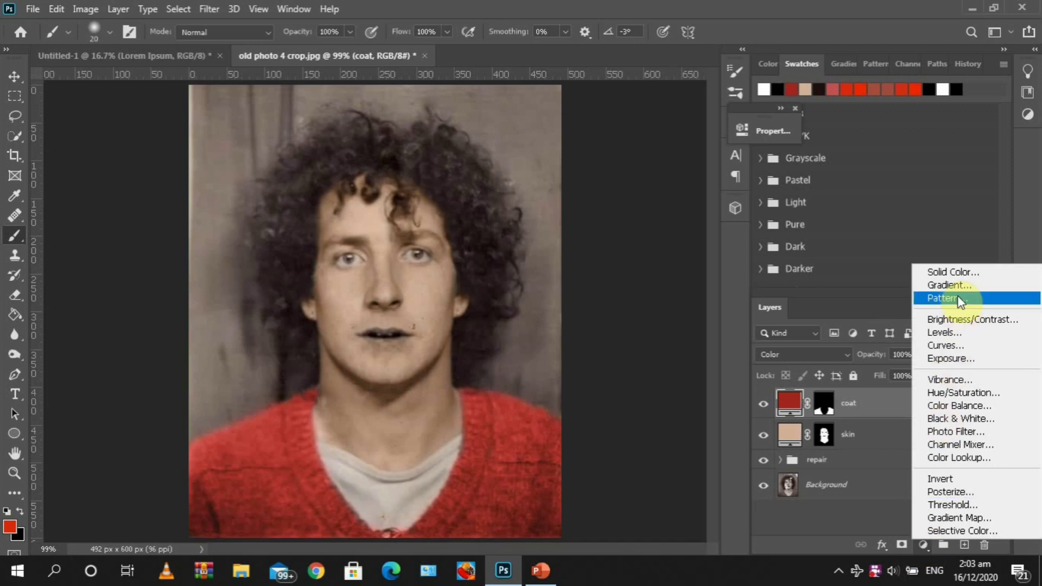
{"action": "key", "text": "Escape"}
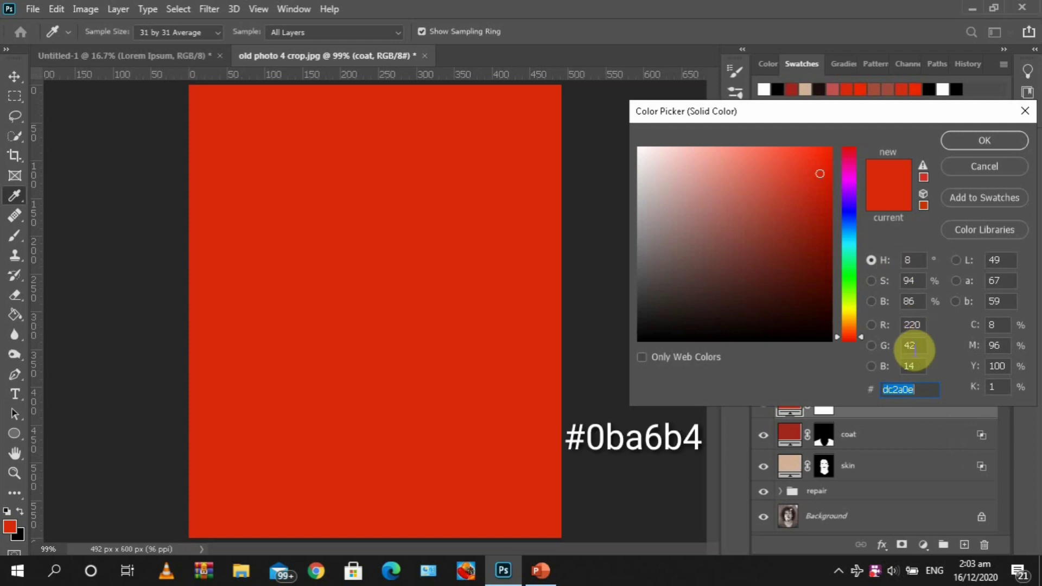
{"action": "type", "text": "0ba"}
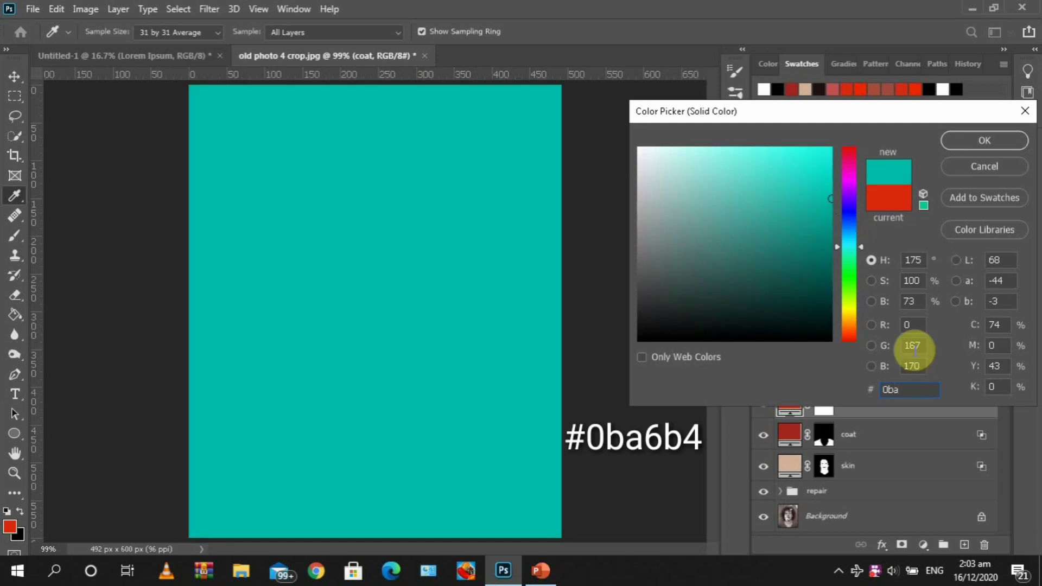
{"action": "type", "text": "6"}
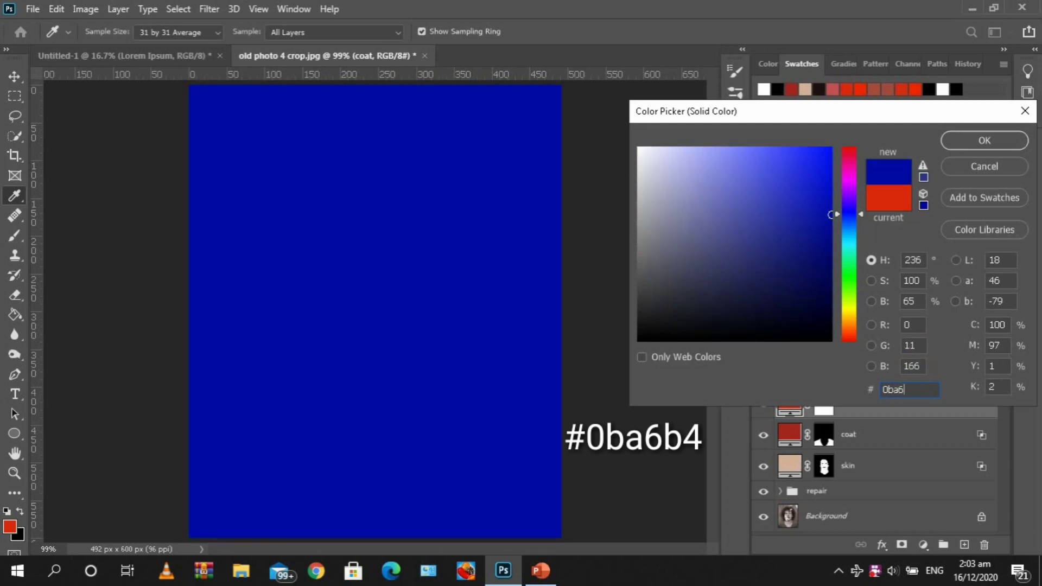
{"action": "type", "text": "b4"}
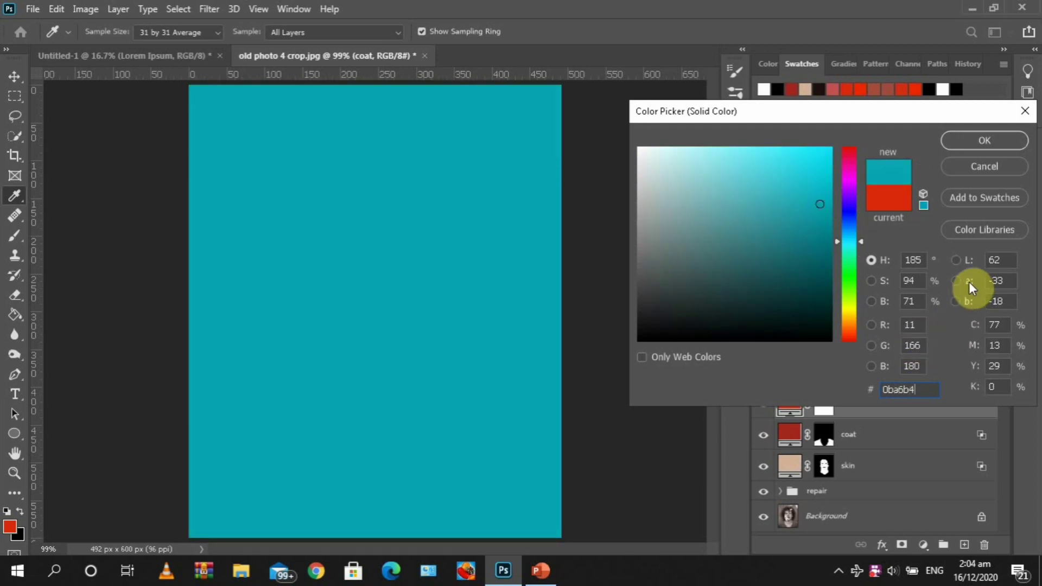
{"action": "left_click", "coordinate": [966, 145]}
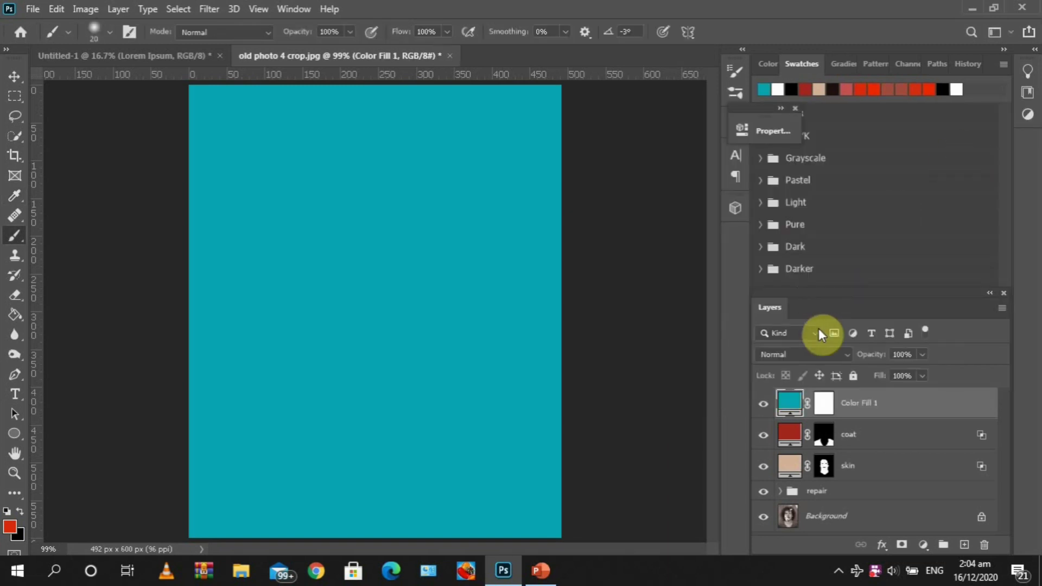
Step: Set the teal fill layer's blend mode to Color and invert its layer mask to black
{"action": "left_click", "coordinate": [813, 354]}
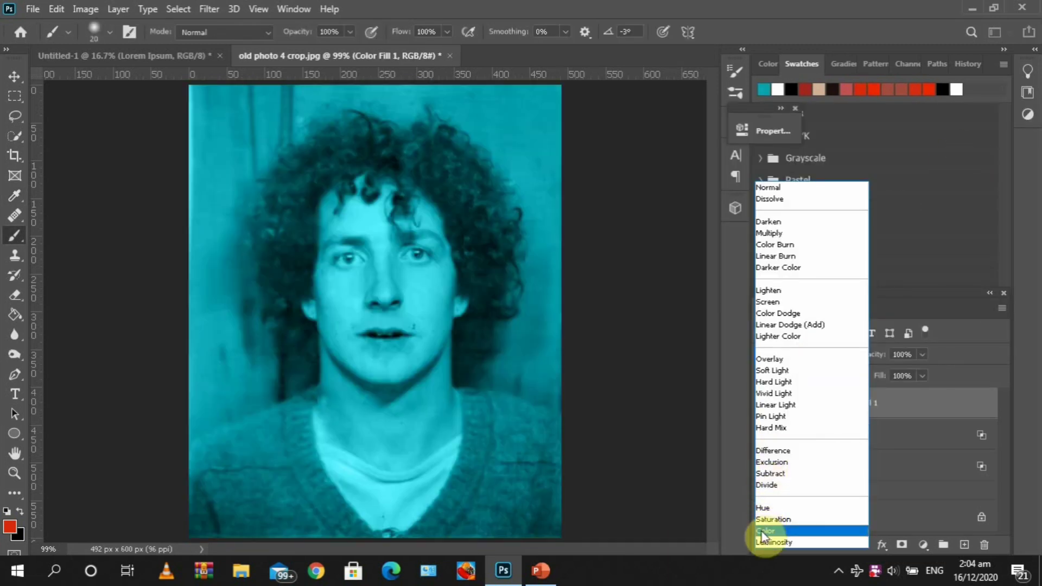
{"action": "left_click", "coordinate": [763, 532]}
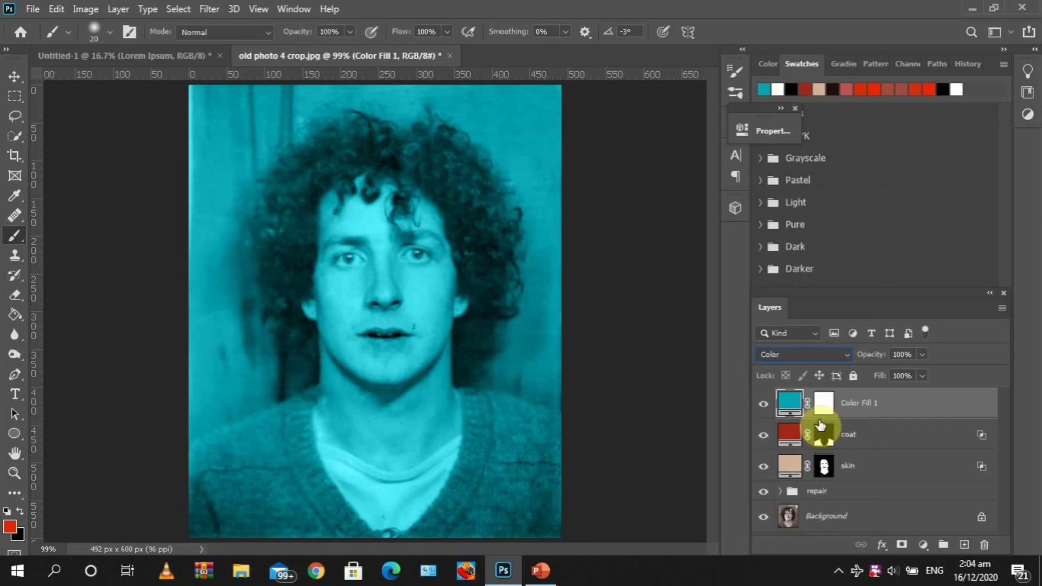
{"action": "left_click", "coordinate": [830, 404]}
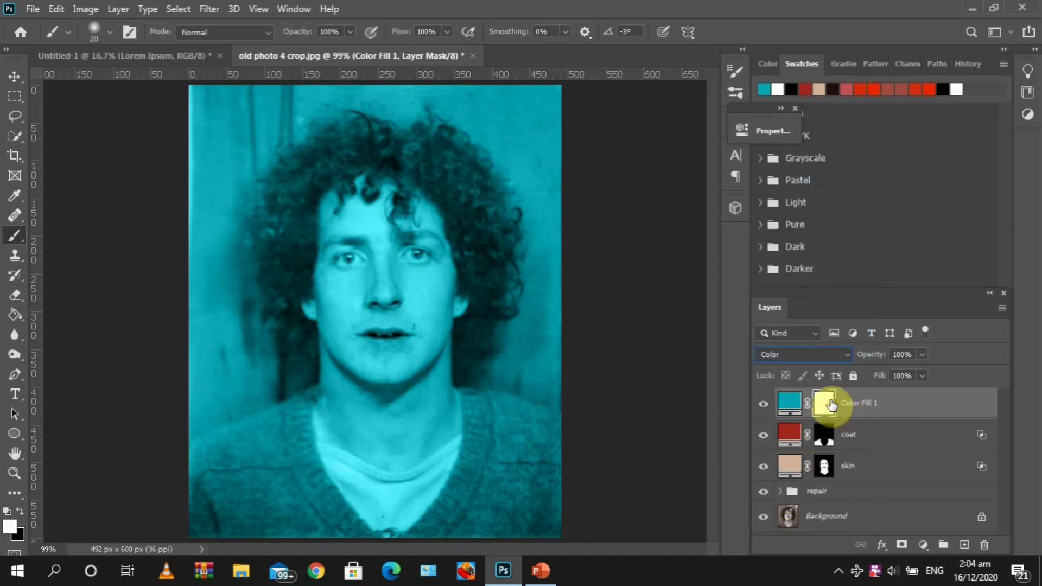
{"action": "key", "text": "ctrl+i"}
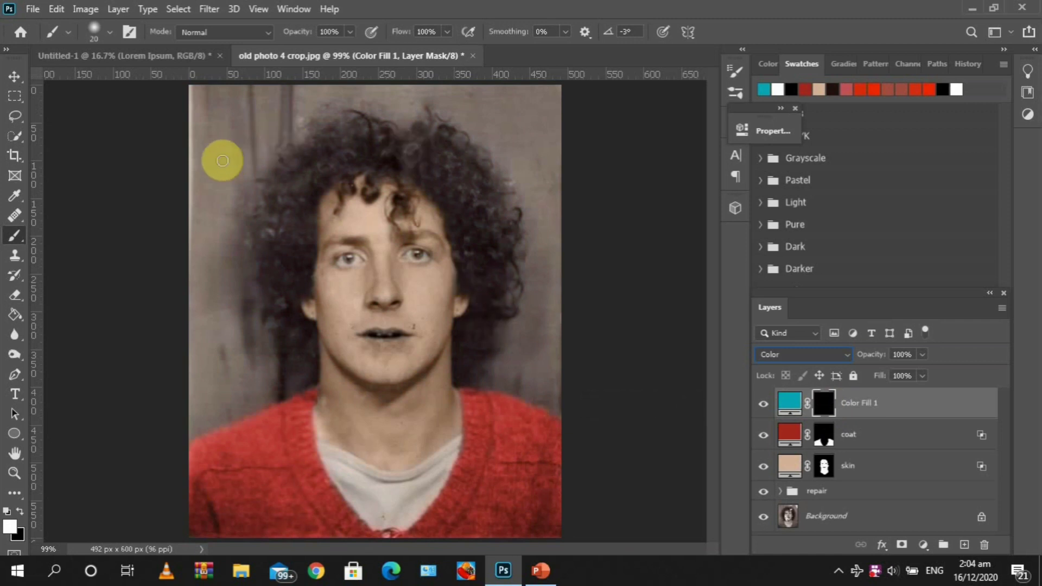
Step: Enlarge the brush to 60 px and paint the teal fill's mask white over the background along the photo's left side, up to the hair edge
{"action": "right_click", "coordinate": [16, 237]}
{"action": "left_click", "coordinate": [79, 234]}
{"action": "key", "text": "ctrl+plus"}
{"action": "key", "text": "ctrl+plus"}
{"action": "mouse_move", "coordinate": [336, 549]}
{"action": "left_mouse_down"}
{"action": "mouse_move", "coordinate": [331, 534]}
{"action": "mouse_move", "coordinate": [270, 537]}
{"action": "left_mouse_up"}
{"action": "left_click_drag", "start_coordinate": [716, 313], "coordinate": [716, 337]}
{"action": "key", "text": "bracketright"}
{"action": "mouse_move", "coordinate": [297, 469]}
{"action": "left_mouse_down"}
{"action": "mouse_move", "coordinate": [532, 365]}
{"action": "mouse_move", "coordinate": [321, 421]}
{"action": "mouse_move", "coordinate": [307, 279]}
{"action": "mouse_move", "coordinate": [488, 349]}
{"action": "mouse_move", "coordinate": [328, 298]}
{"action": "mouse_move", "coordinate": [380, 325]}
{"action": "mouse_move", "coordinate": [355, 290]}
{"action": "mouse_move", "coordinate": [339, 219]}
{"action": "mouse_move", "coordinate": [489, 306]}
{"action": "mouse_move", "coordinate": [365, 248]}
{"action": "left_mouse_up"}
{"action": "key", "text": "bracketright"}
{"action": "key", "text": "bracketright"}
{"action": "key", "text": "bracketright"}
{"action": "left_click_drag", "start_coordinate": [713, 326], "coordinate": [713, 266]}
{"action": "mouse_move", "coordinate": [418, 402]}
{"action": "left_mouse_down"}
{"action": "mouse_move", "coordinate": [327, 176]}
{"action": "mouse_move", "coordinate": [418, 141]}
{"action": "left_mouse_up"}
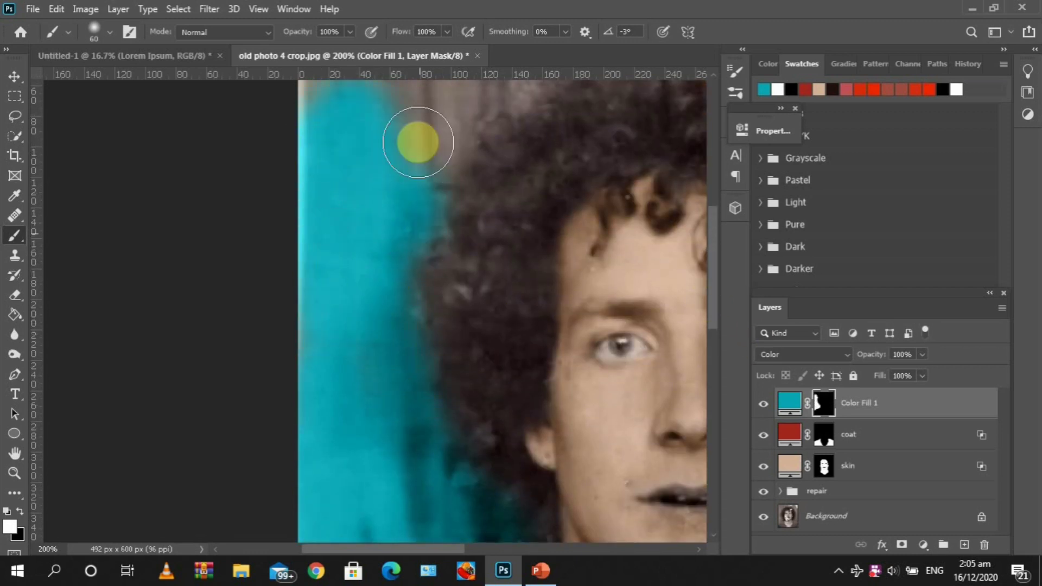
Step: Paint the mask white across the background above the hair, from the photo's upper-left corner toward the right
{"action": "left_click_drag", "start_coordinate": [713, 282], "coordinate": [714, 237]}
{"action": "mouse_move", "coordinate": [347, 233]}
{"action": "left_mouse_down"}
{"action": "mouse_move", "coordinate": [434, 285]}
{"action": "mouse_move", "coordinate": [592, 204]}
{"action": "left_mouse_up"}
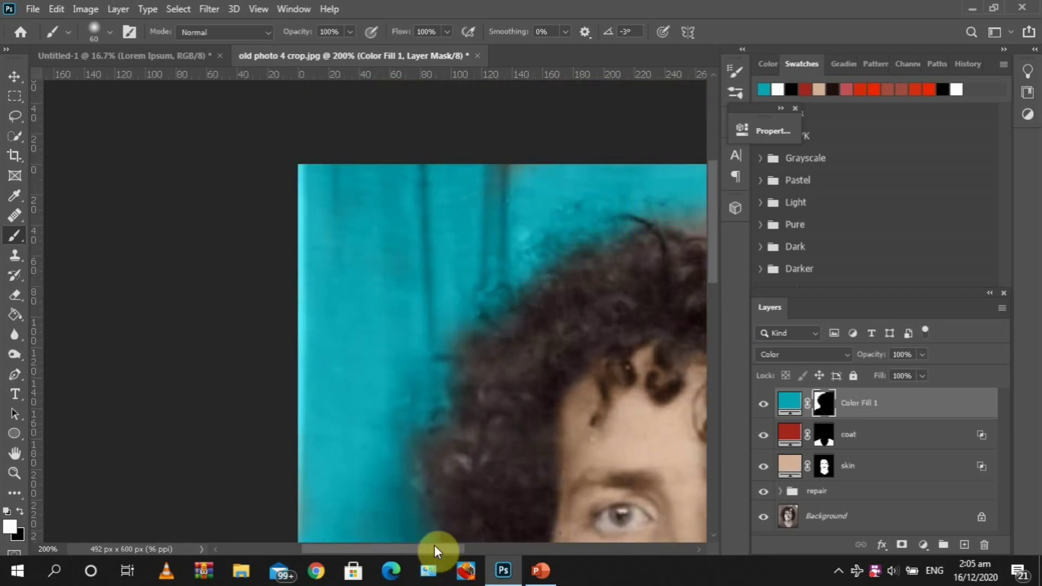
{"action": "left_click_drag", "start_coordinate": [434, 549], "coordinate": [506, 548]}
{"action": "mouse_move", "coordinate": [414, 219]}
{"action": "left_mouse_down"}
{"action": "mouse_move", "coordinate": [656, 223]}
{"action": "mouse_move", "coordinate": [682, 283]}
{"action": "left_mouse_up"}
{"action": "left_click_drag", "start_coordinate": [404, 549], "coordinate": [448, 549]}
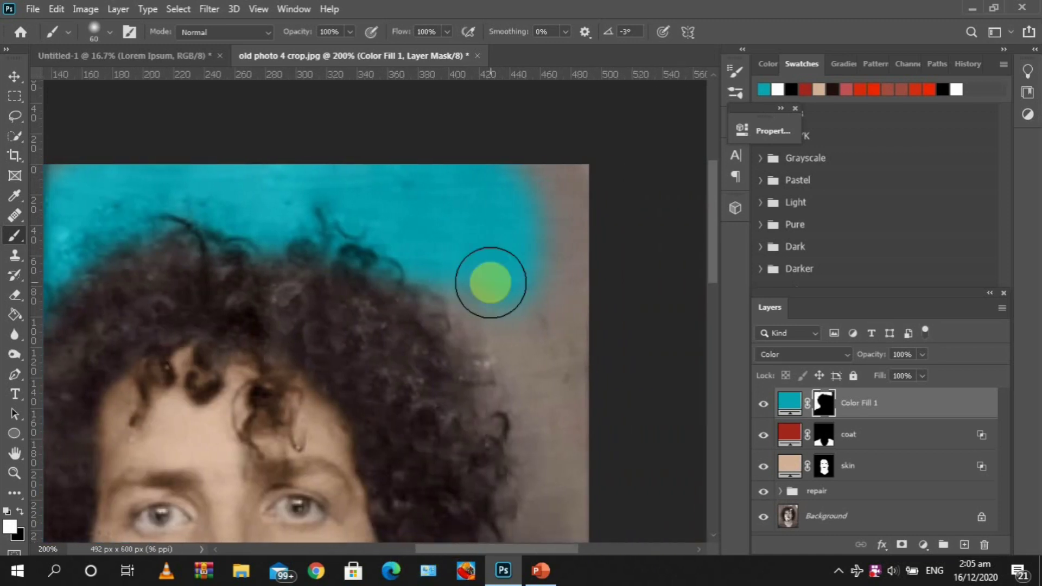
Step: Paint the mask white over the background along the photo's right side down to the shoulder, and compare the photo with the teal layer hidden and shown
{"action": "mouse_move", "coordinate": [491, 282]}
{"action": "left_mouse_down"}
{"action": "mouse_move", "coordinate": [466, 306]}
{"action": "mouse_move", "coordinate": [542, 465]}
{"action": "mouse_move", "coordinate": [575, 501]}
{"action": "left_mouse_up"}
{"action": "left_click_drag", "start_coordinate": [708, 252], "coordinate": [708, 320]}
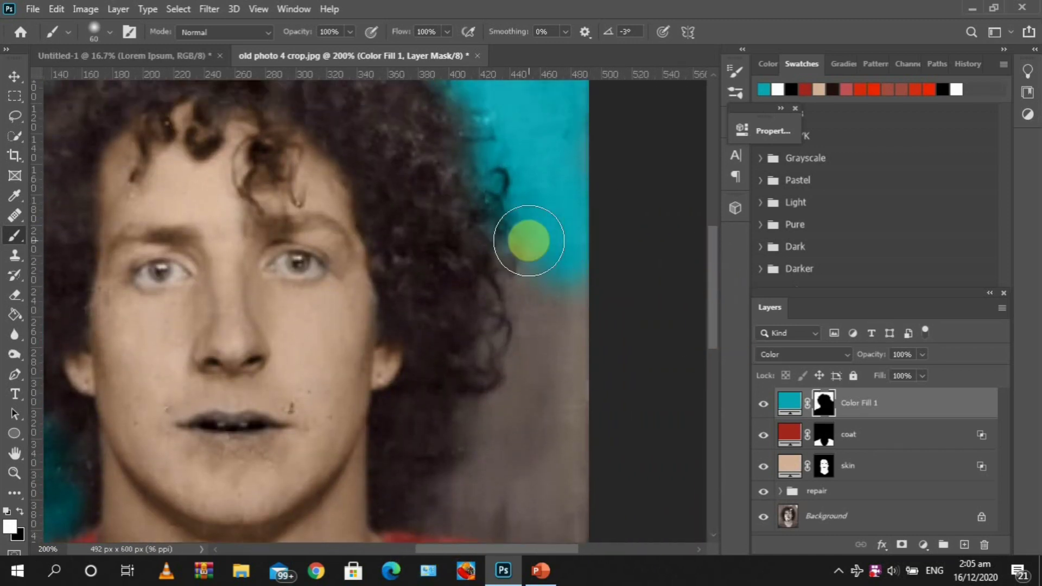
{"action": "scroll", "coordinate": [516, 413], "scroll_direction": "down", "scroll_amount": 3}
{"action": "mouse_move", "coordinate": [462, 332]}
{"action": "left_mouse_down"}
{"action": "mouse_move", "coordinate": [582, 321]}
{"action": "mouse_move", "coordinate": [586, 252]}
{"action": "left_mouse_up"}
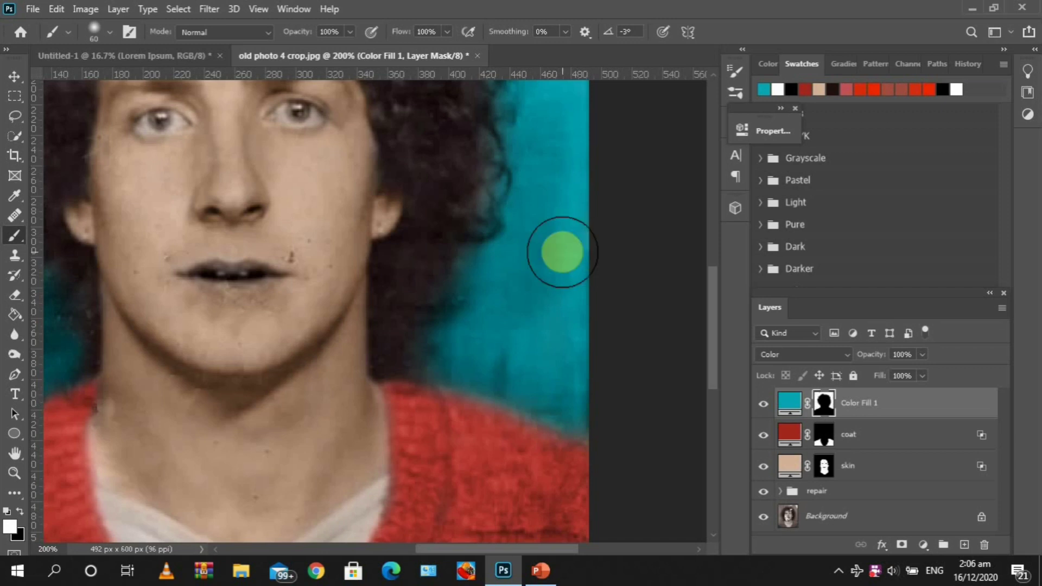
{"action": "scroll", "coordinate": [562, 252], "scroll_direction": "down", "scroll_amount": 2}
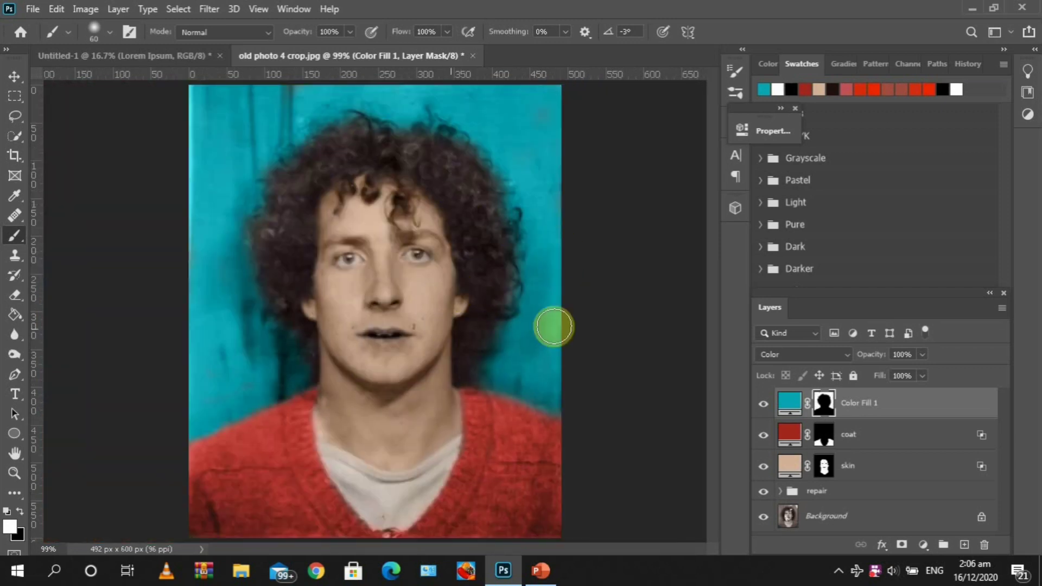
{"action": "left_click", "coordinate": [763, 405]}
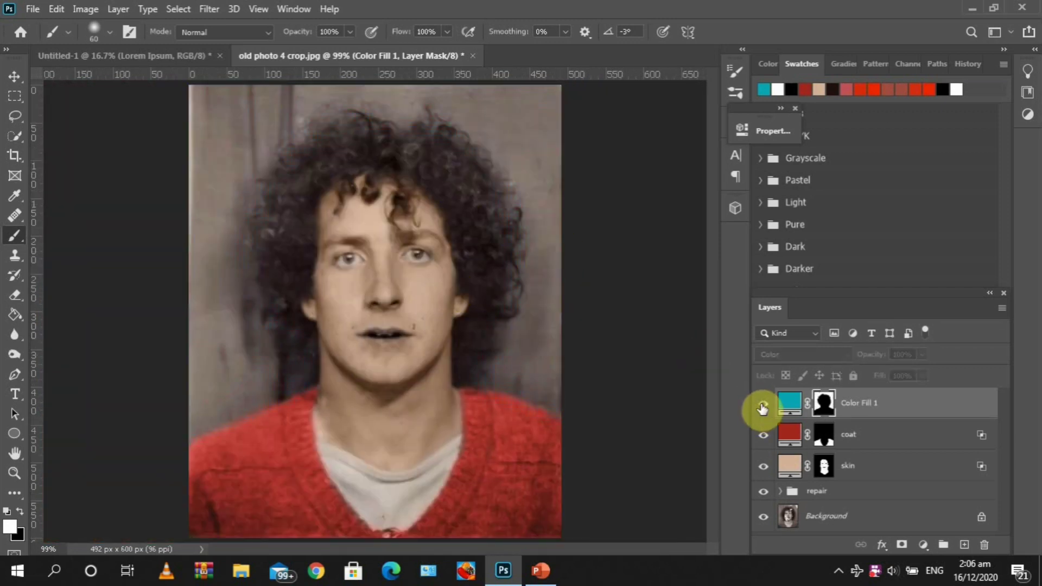
{"action": "left_click", "coordinate": [763, 407]}
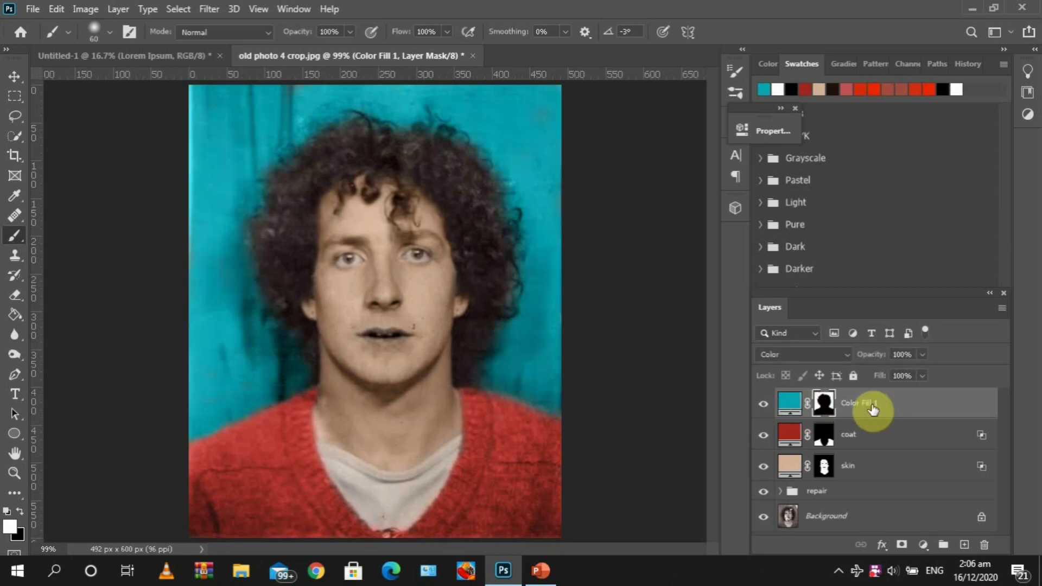
Step: Set the teal fill layer's Blend If underlying shadows to a split range of 7/49
{"action": "double_click", "coordinate": [943, 412]}
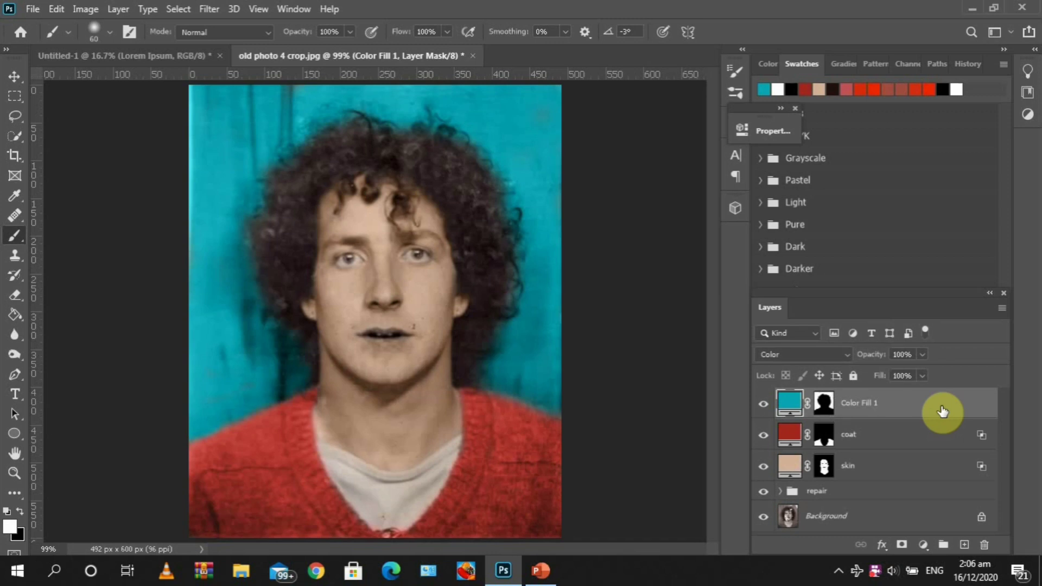
{"action": "double_click", "coordinate": [943, 412]}
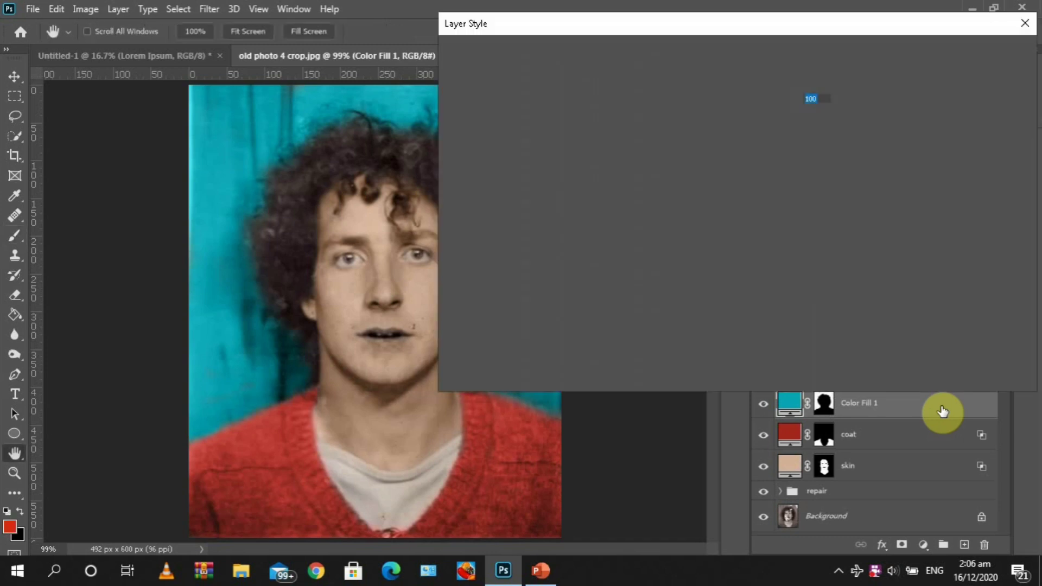
{"action": "left_click_drag", "start_coordinate": [653, 325], "coordinate": [680, 324]}
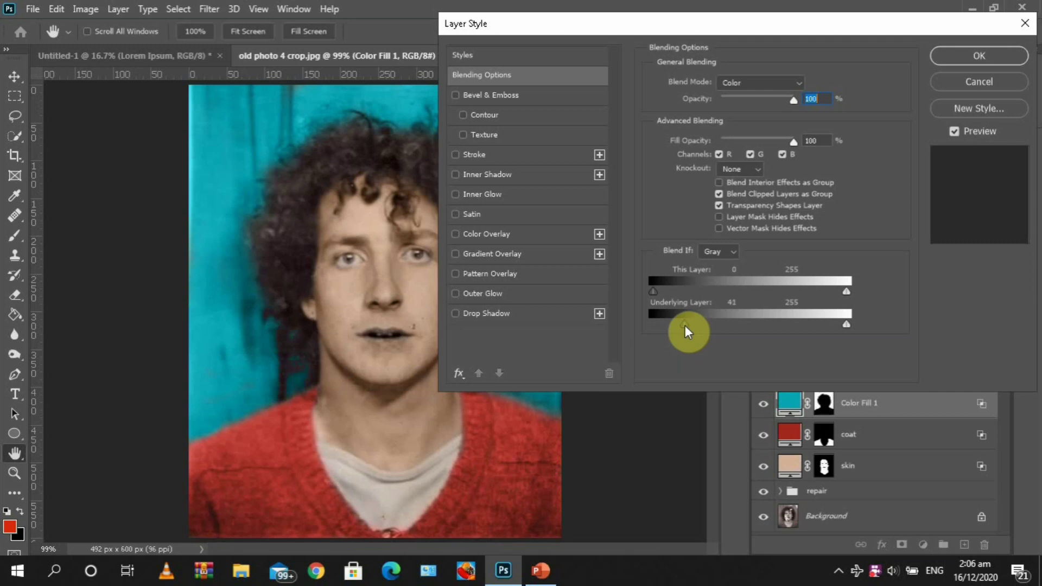
{"action": "left_click_drag", "start_coordinate": [685, 325], "coordinate": [659, 324]}
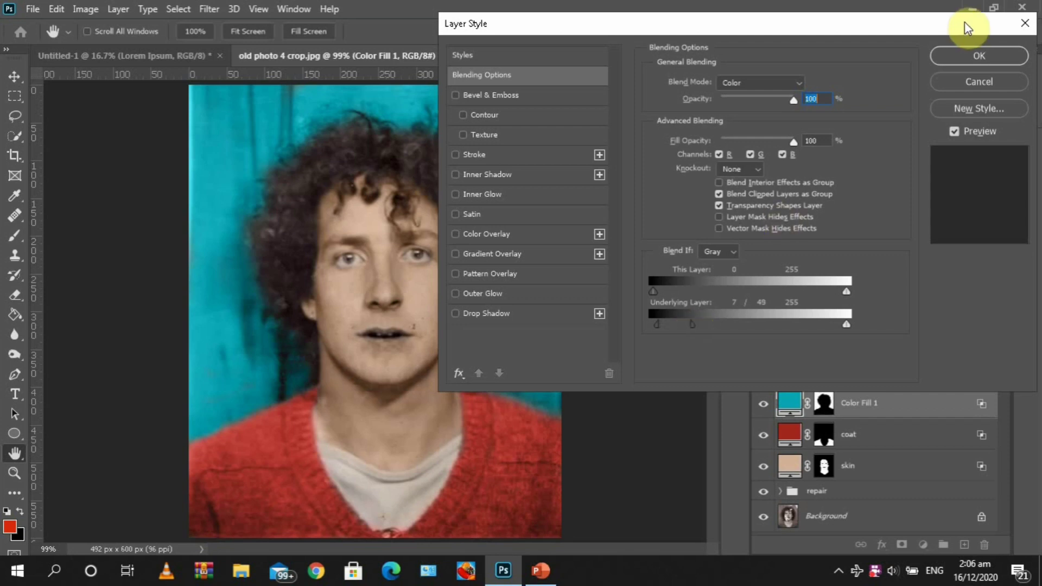
{"action": "left_click", "coordinate": [965, 52]}
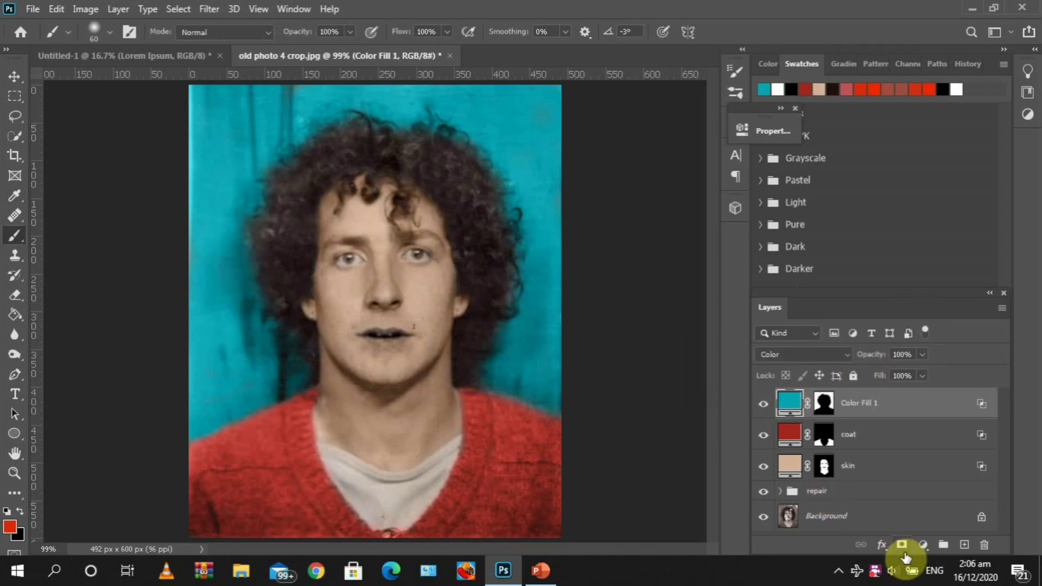
Step: Add a Solid Color fill layer above the teal layer with the dark brown #301905
{"action": "left_click", "coordinate": [923, 545]}
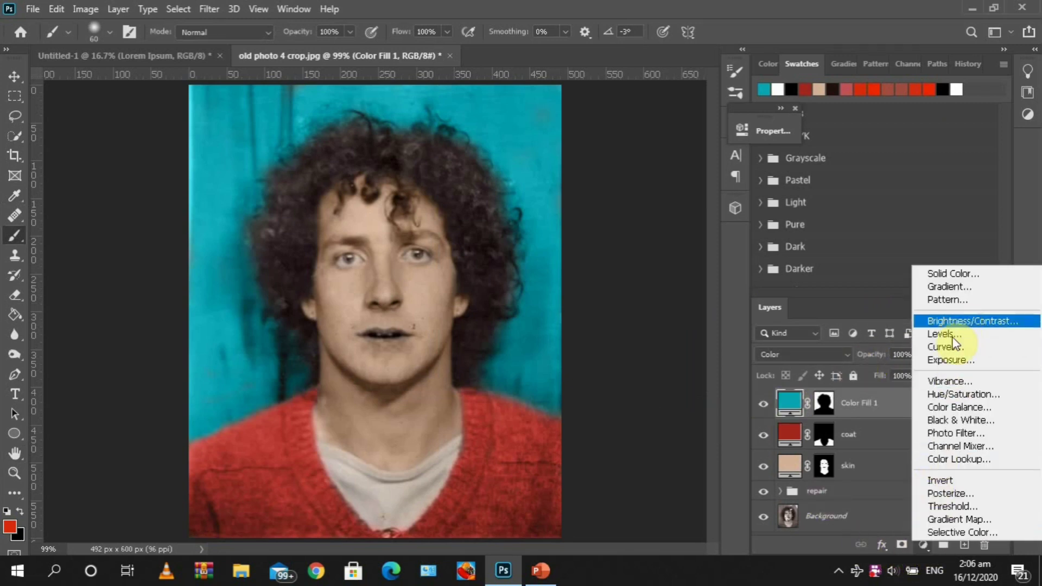
{"action": "left_click", "coordinate": [953, 275]}
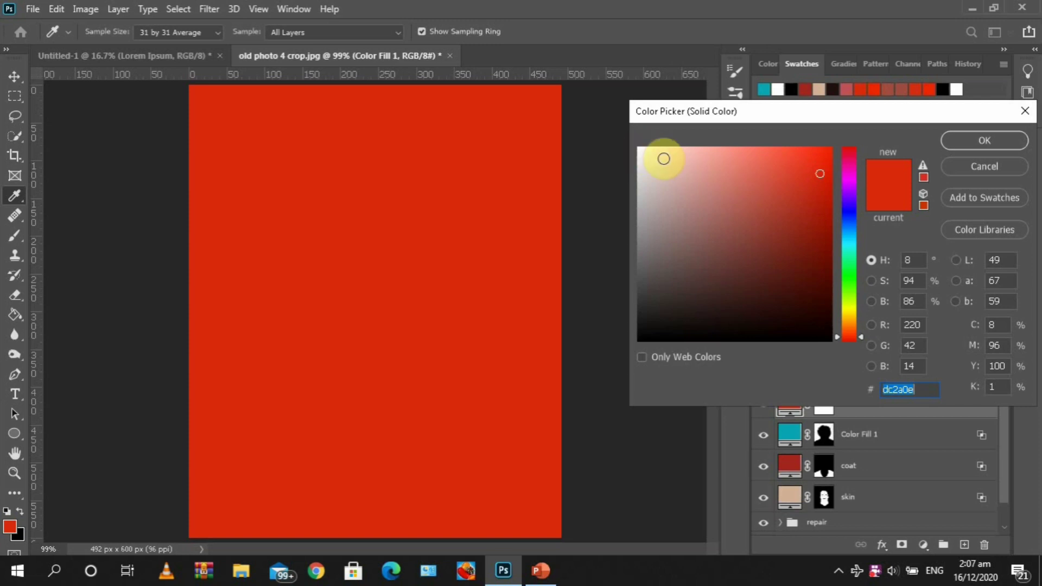
{"action": "type", "text": "30"}
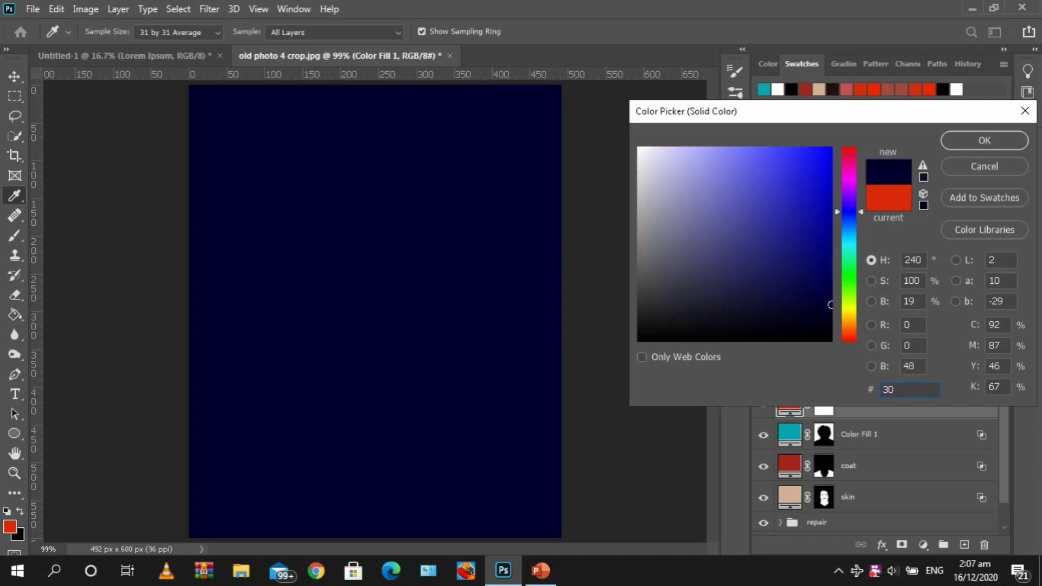
{"action": "type", "text": "1"}
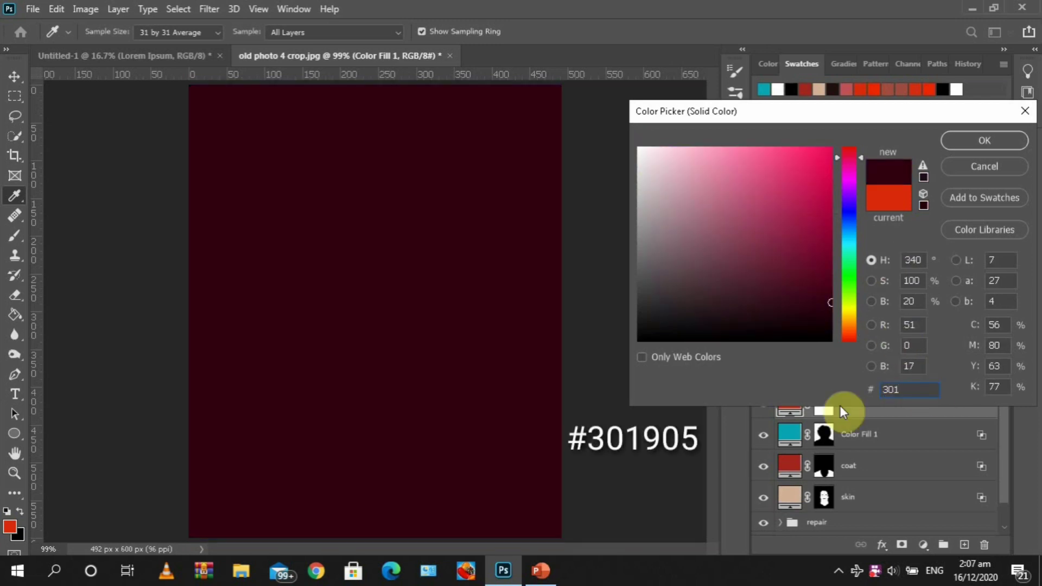
{"action": "type", "text": "9"}
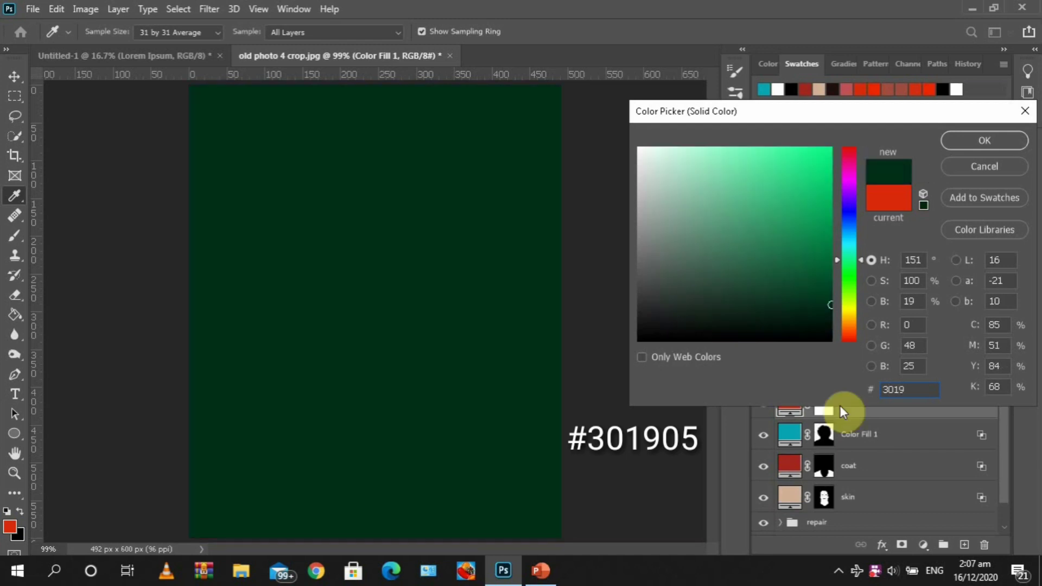
{"action": "type", "text": "05"}
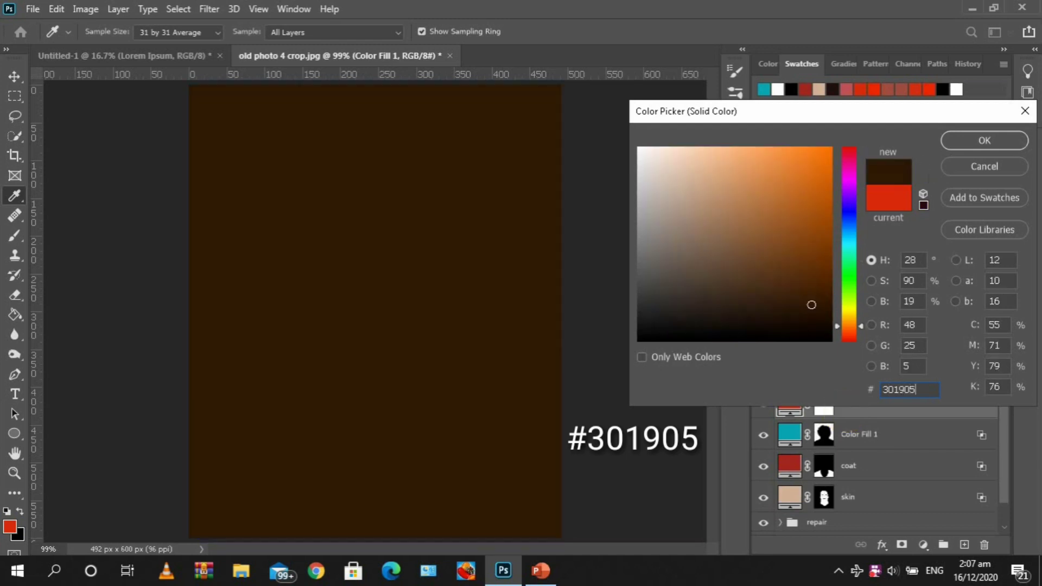
{"action": "left_click", "coordinate": [959, 148]}
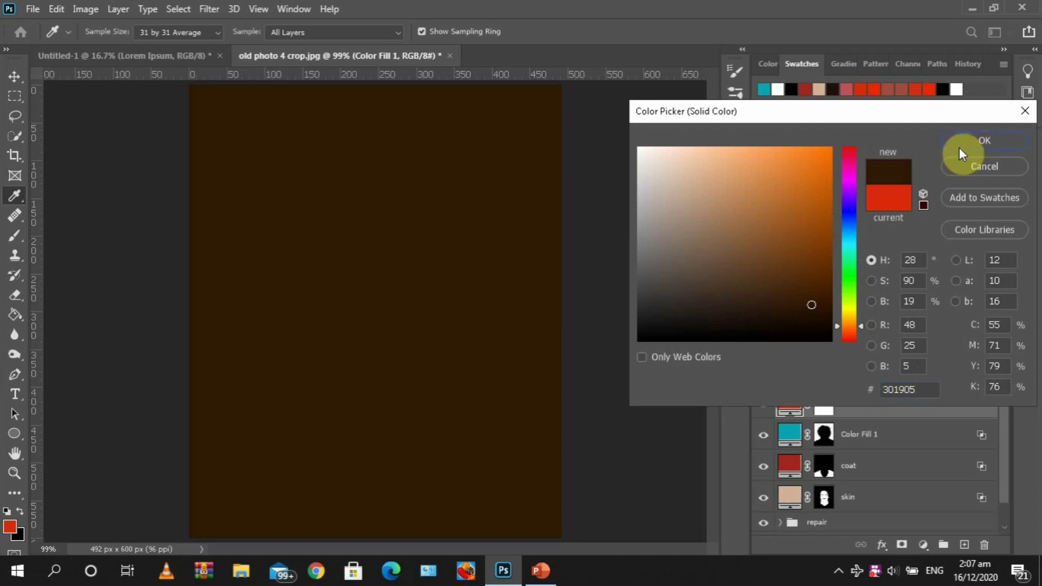
{"action": "key", "text": "b"}
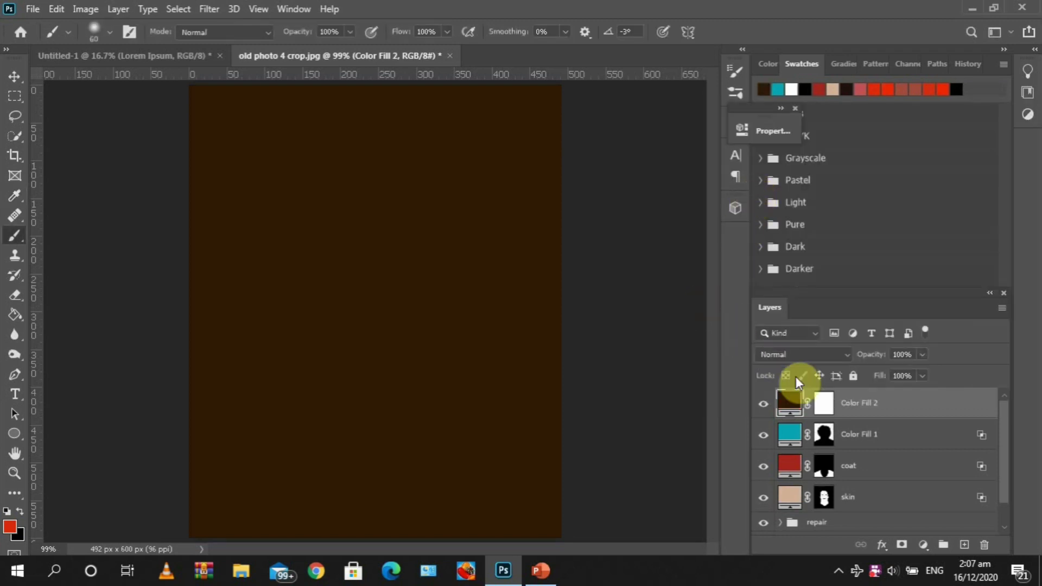
Step: Set the brown fill layer's blend mode to Color and get the Brush tool ready
{"action": "left_click", "coordinate": [801, 358]}
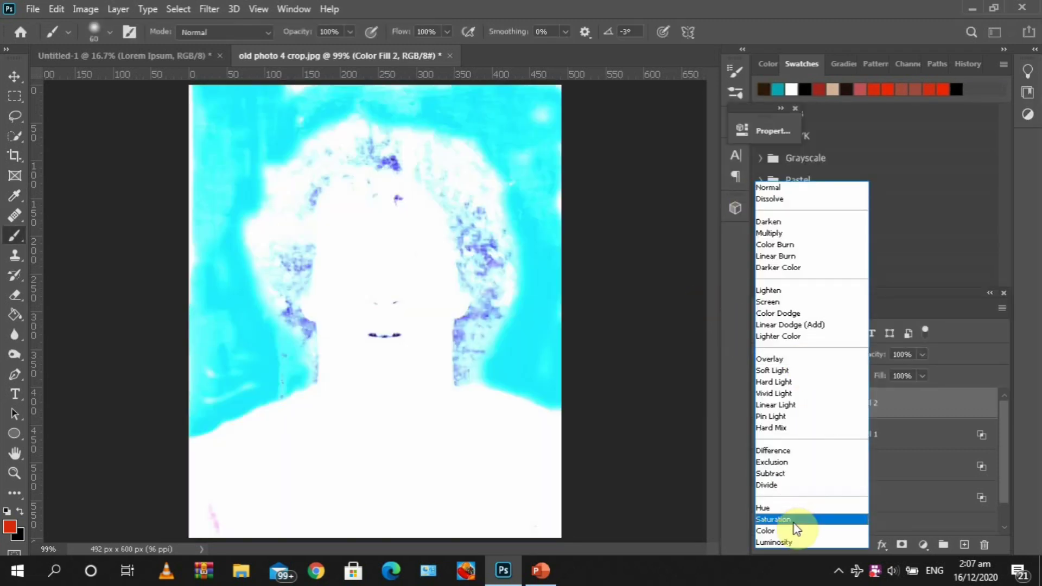
{"action": "left_click", "coordinate": [793, 532]}
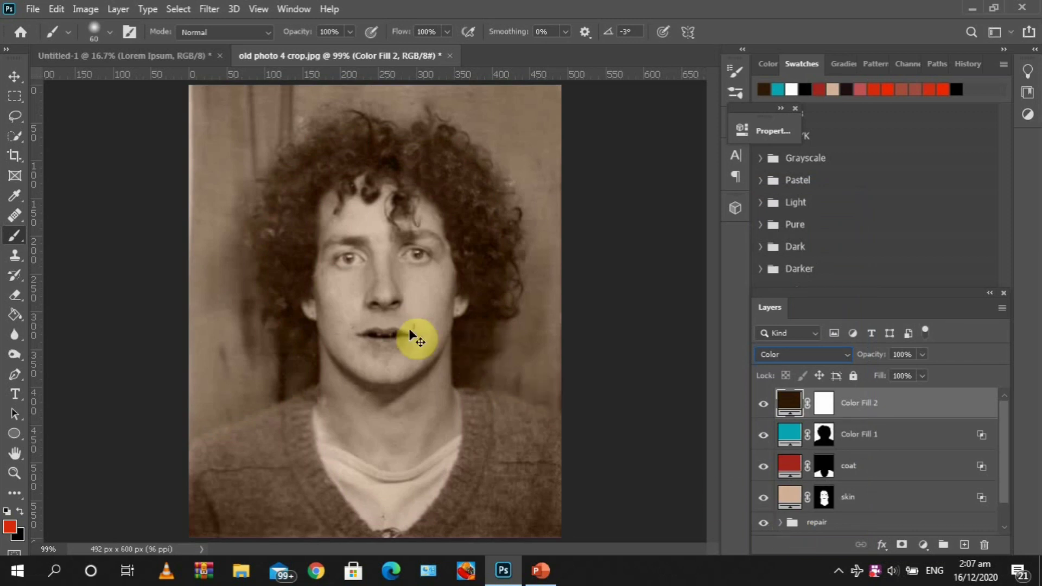
{"action": "left_click", "coordinate": [13, 234]}
{"action": "left_click", "coordinate": [99, 233]}
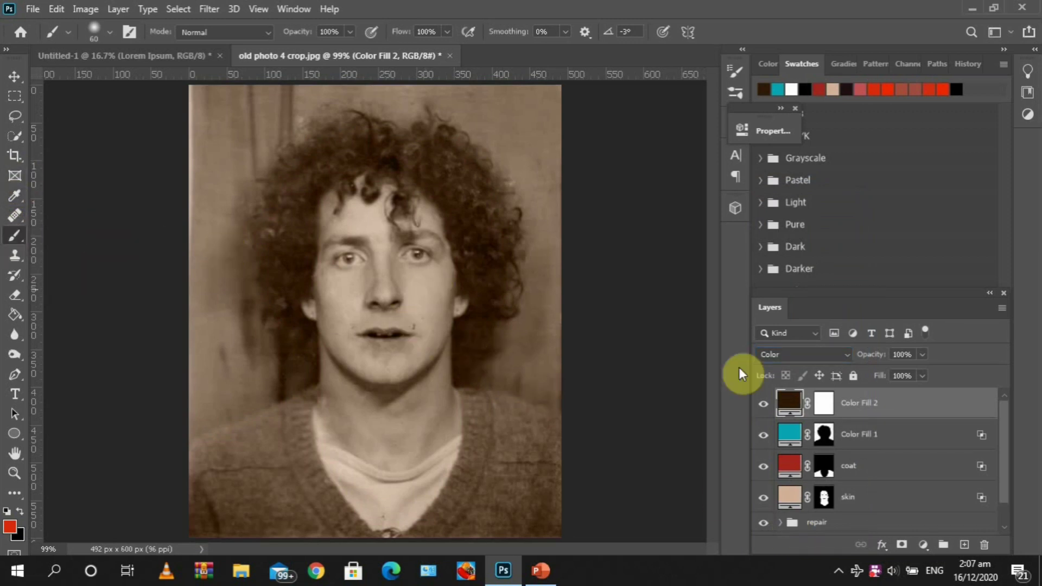
Step: Shrink the brush to 9 px with white as the foreground colour, and invert the brown fill's layer mask to black
{"action": "left_click", "coordinate": [824, 403]}
{"action": "key", "text": "d"}
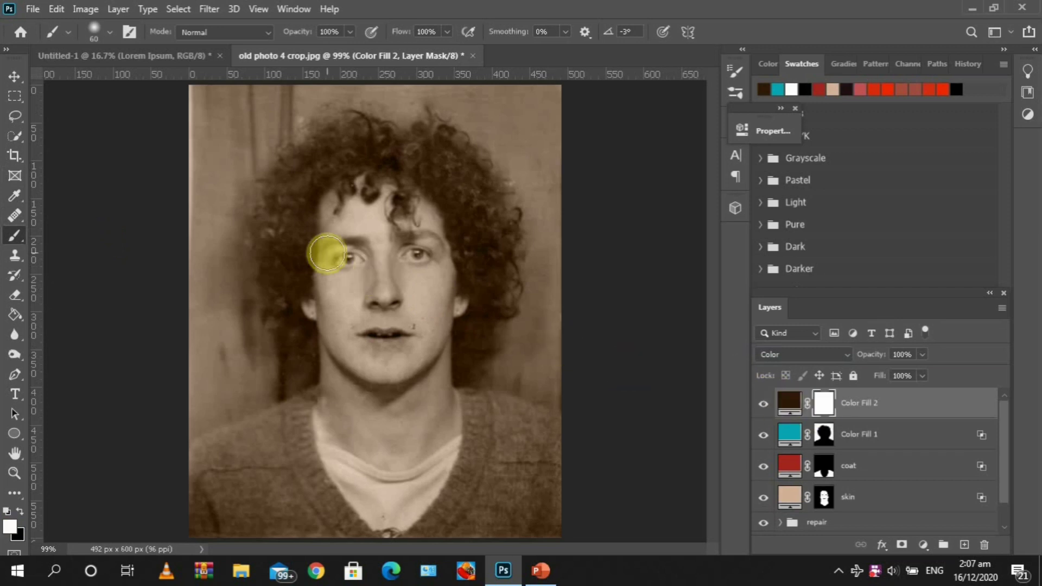
{"action": "key", "text": "ctrl+1"}
{"action": "key", "text": "ctrl+plus"}
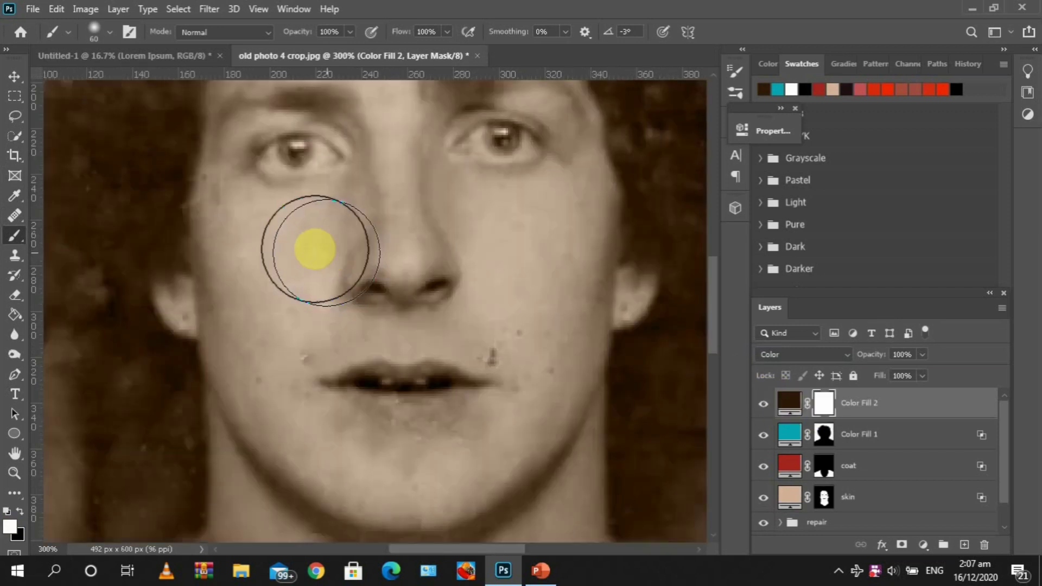
{"action": "key", "text": "bracketleft"}
{"action": "key", "text": "bracketleft"}
{"action": "key", "text": "bracketleft"}
{"action": "key", "text": "bracketleft"}
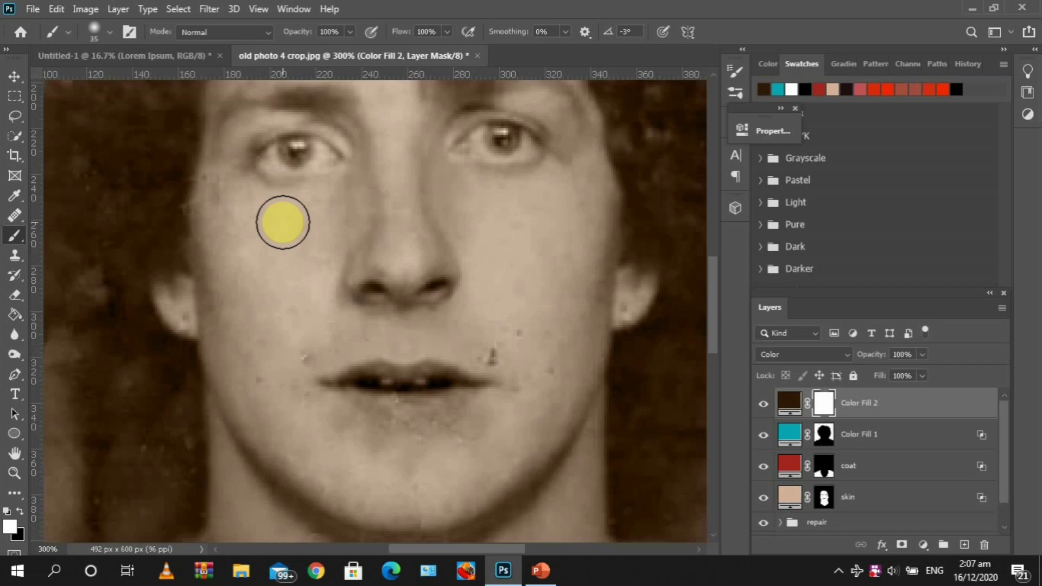
{"action": "key", "text": "bracketleft"}
{"action": "key", "text": "bracketleft"}
{"action": "key", "text": "bracketleft"}
{"action": "key", "text": "bracketleft"}
{"action": "key", "text": "bracketleft"}
{"action": "key", "text": "bracketleft"}
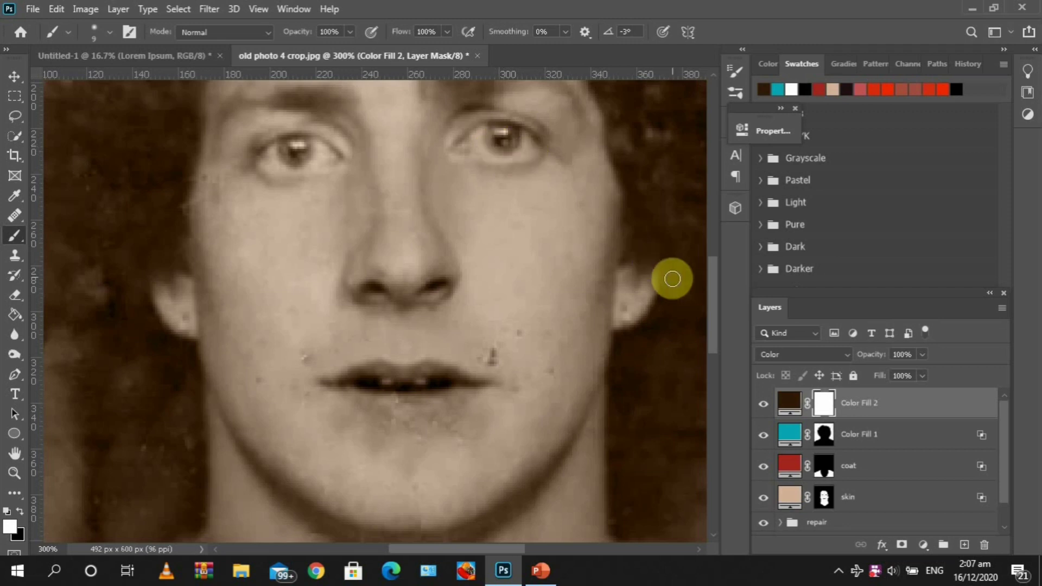
{"action": "key", "text": "ctrl+i"}
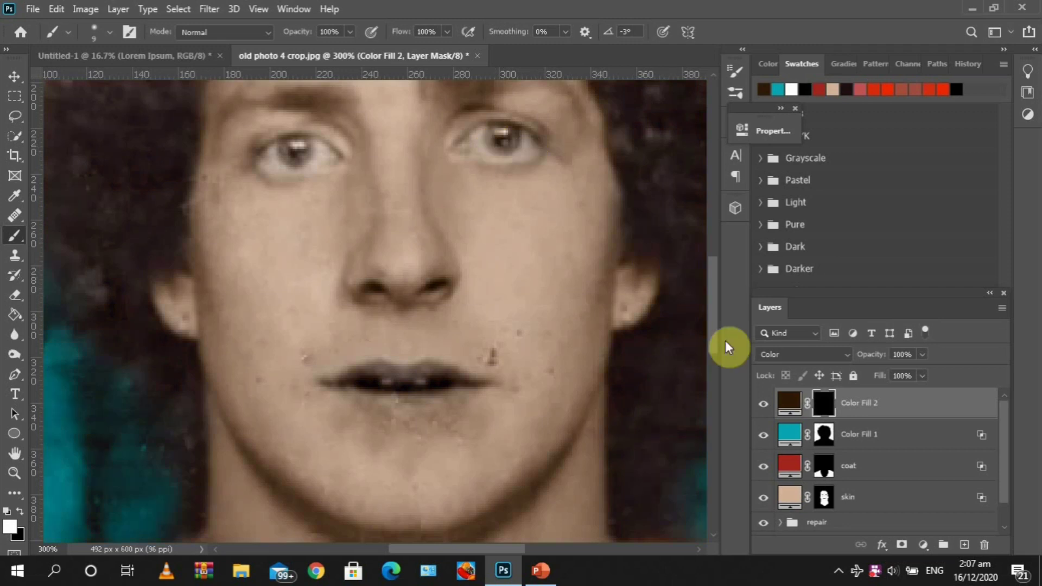
Step: Paint the brown fill's mask white over the irises of both eyes
{"action": "mouse_move", "coordinate": [488, 151]}
{"action": "left_mouse_down"}
{"action": "mouse_move", "coordinate": [504, 130]}
{"action": "mouse_move", "coordinate": [517, 130]}
{"action": "mouse_move", "coordinate": [495, 144]}
{"action": "left_mouse_up"}
{"action": "left_click_drag", "start_coordinate": [306, 148], "coordinate": [282, 154]}
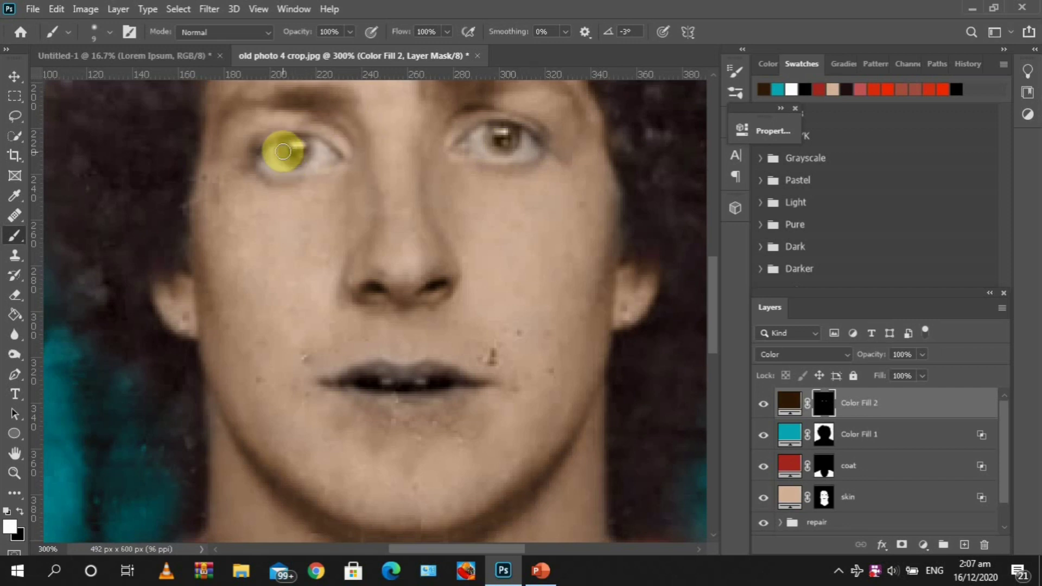
{"action": "key", "text": "ctrl+0"}
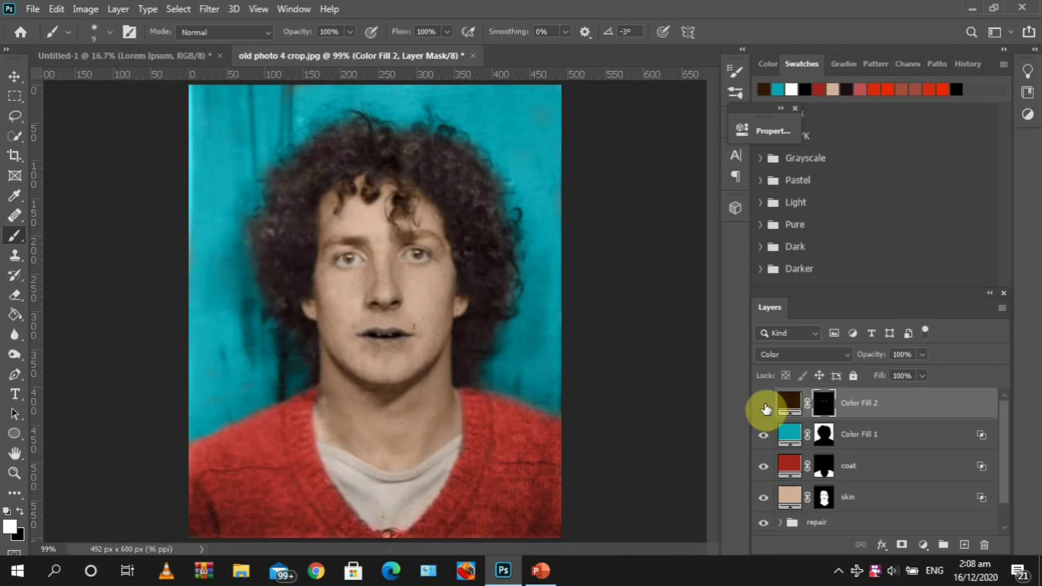
Step: Compare the portrait with and without the brown fill layer, and rename that layer "eye color"
{"action": "left_click", "coordinate": [765, 408]}
{"action": "left_click", "coordinate": [765, 407]}
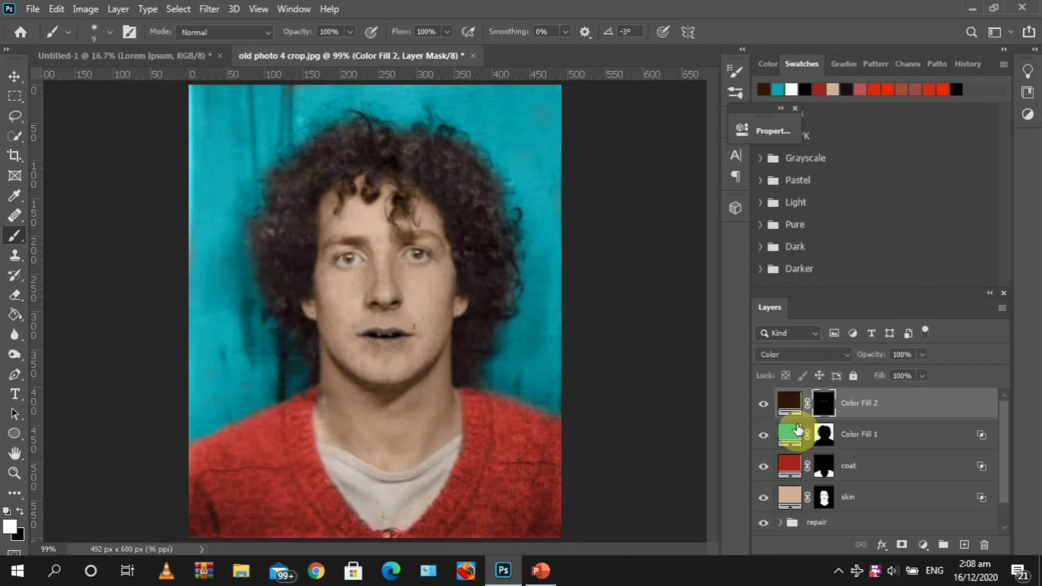
{"action": "left_click", "coordinate": [864, 408]}
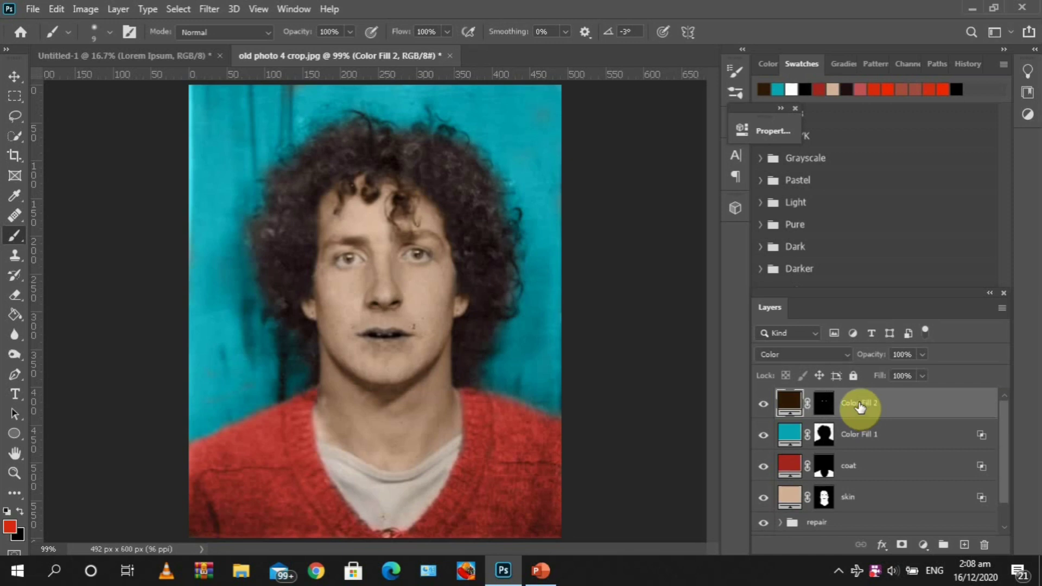
{"action": "double_click", "coordinate": [861, 406]}
{"action": "type", "text": "eye color"}
{"action": "key", "text": "Return"}
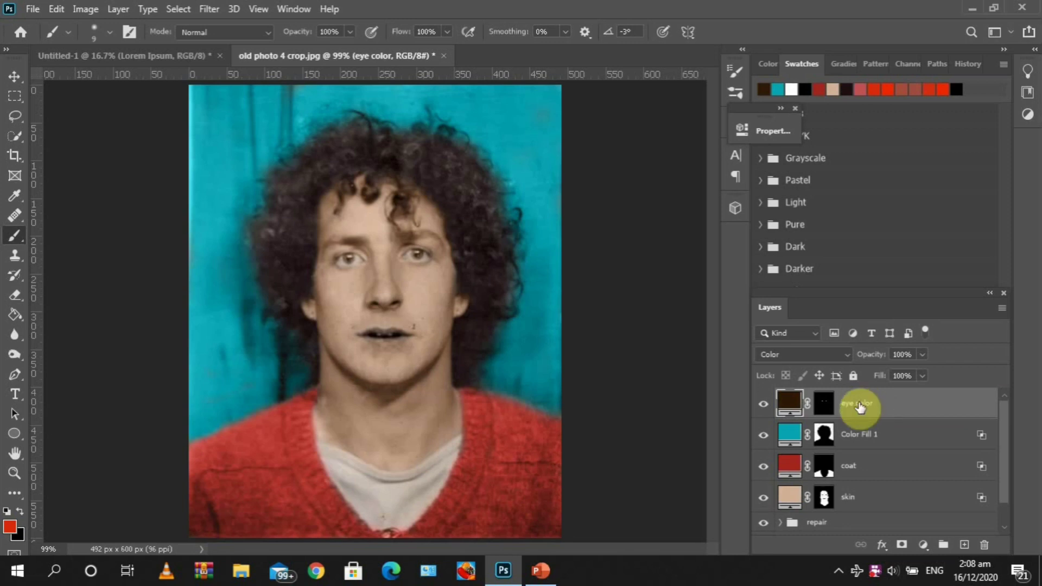
Step: Rename the teal fill layer "background"
{"action": "double_click", "coordinate": [855, 438]}
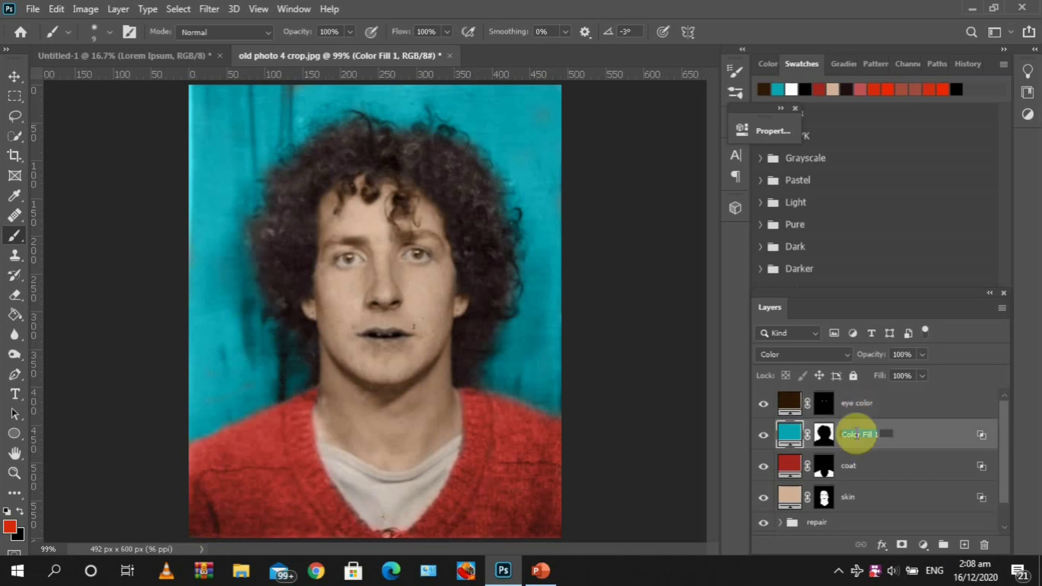
{"action": "type", "text": "bac"}
{"action": "type", "text": "kgro"}
{"action": "type", "text": "n"}
{"action": "type", "text": "und"}
{"action": "key", "text": "Return"}
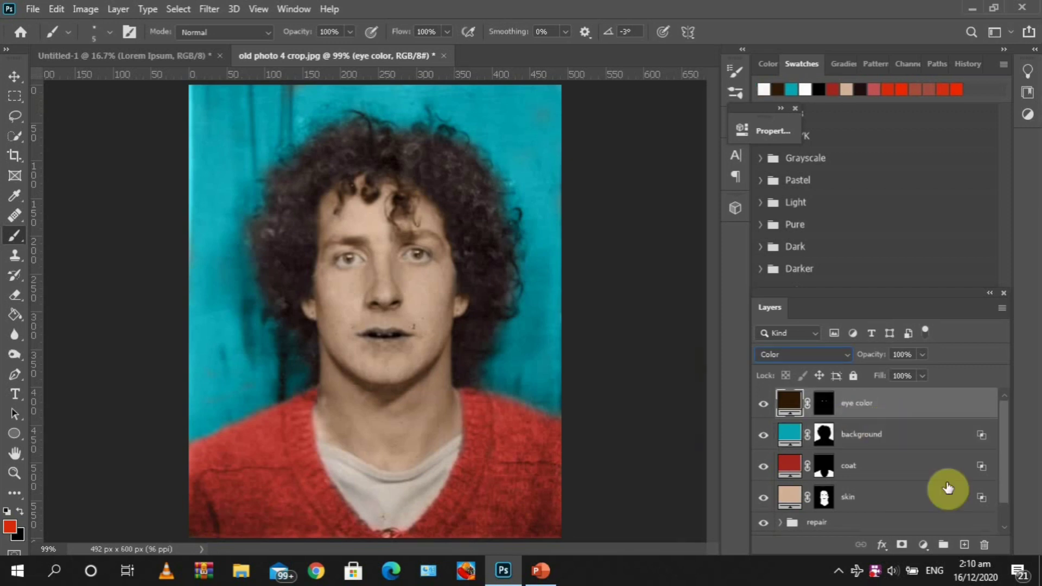
Step: Add a Solid Color fill layer above the eye color layer with the off-white #fbf8f7
{"action": "left_click", "coordinate": [923, 548]}
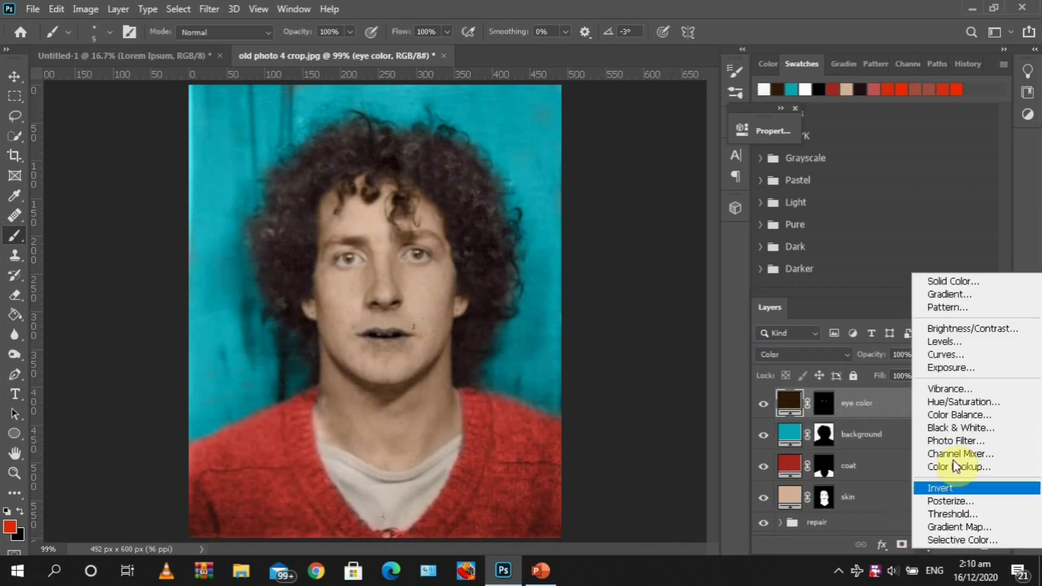
{"action": "left_click", "coordinate": [957, 286]}
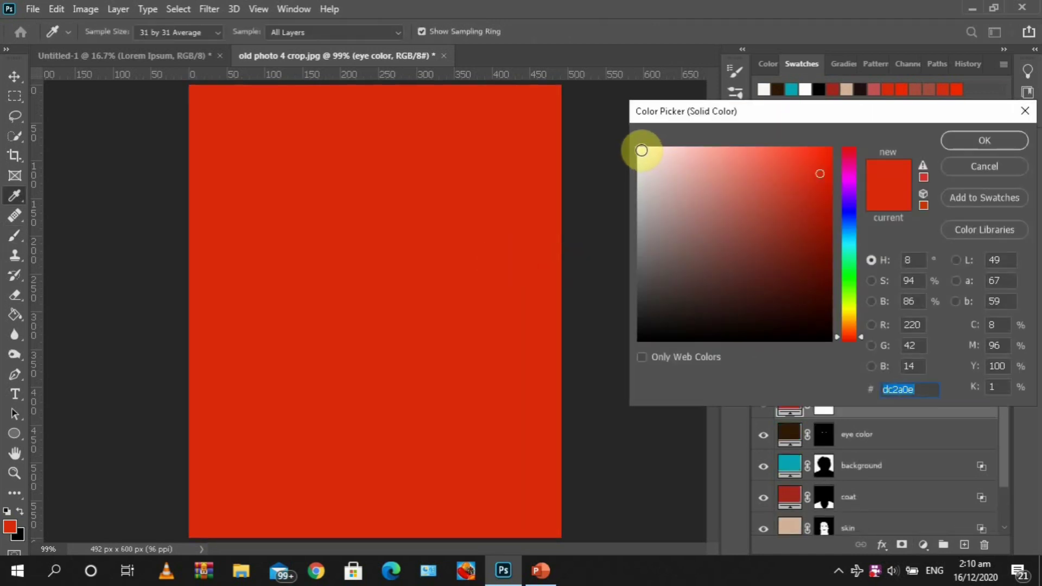
{"action": "left_click", "coordinate": [641, 150]}
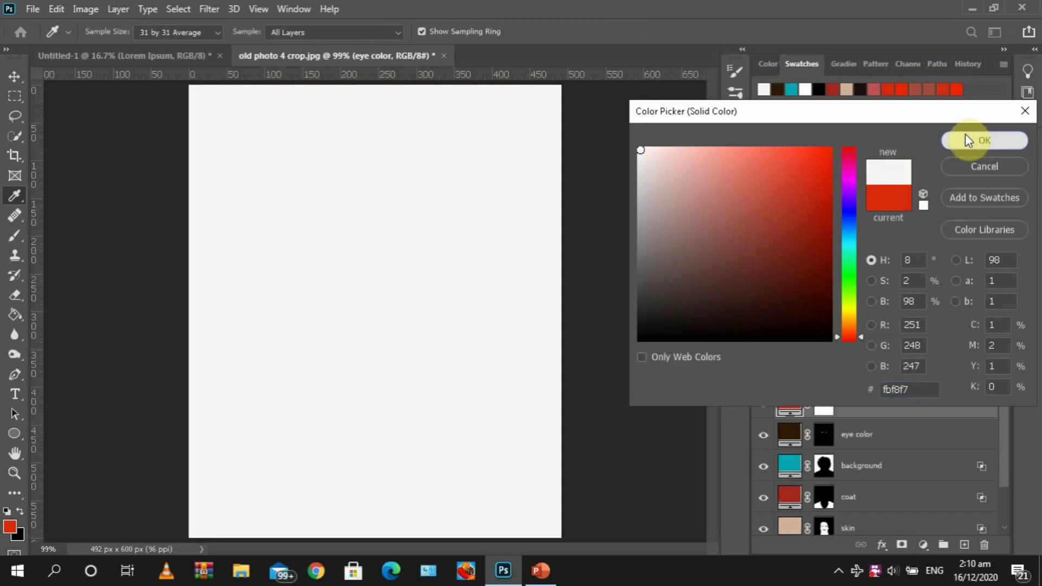
{"action": "key", "text": "Return"}
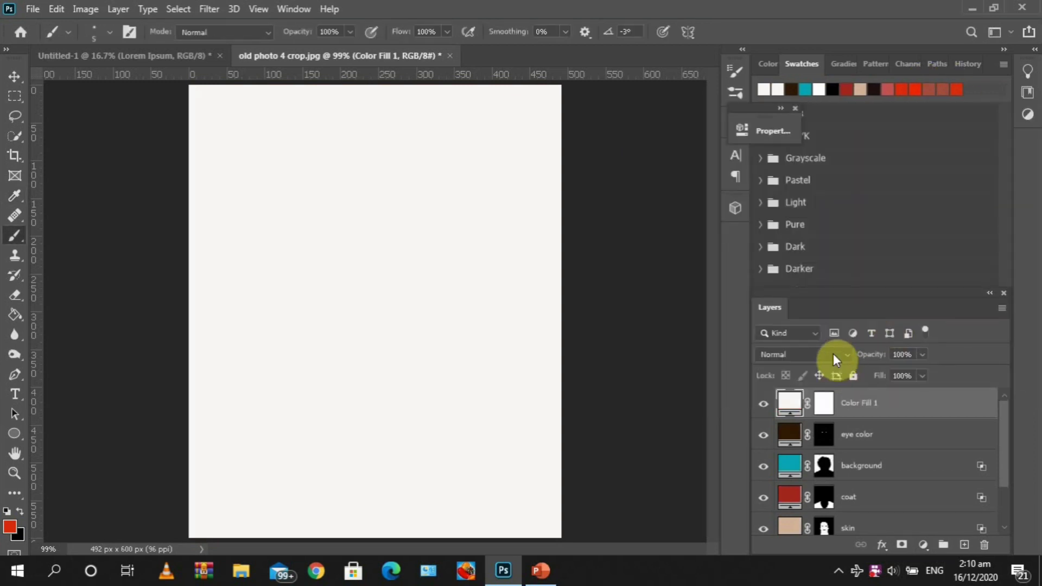
Step: Set the off-white fill layer's blend mode to Lighten and invert its layer mask to black
{"action": "left_click", "coordinate": [833, 354]}
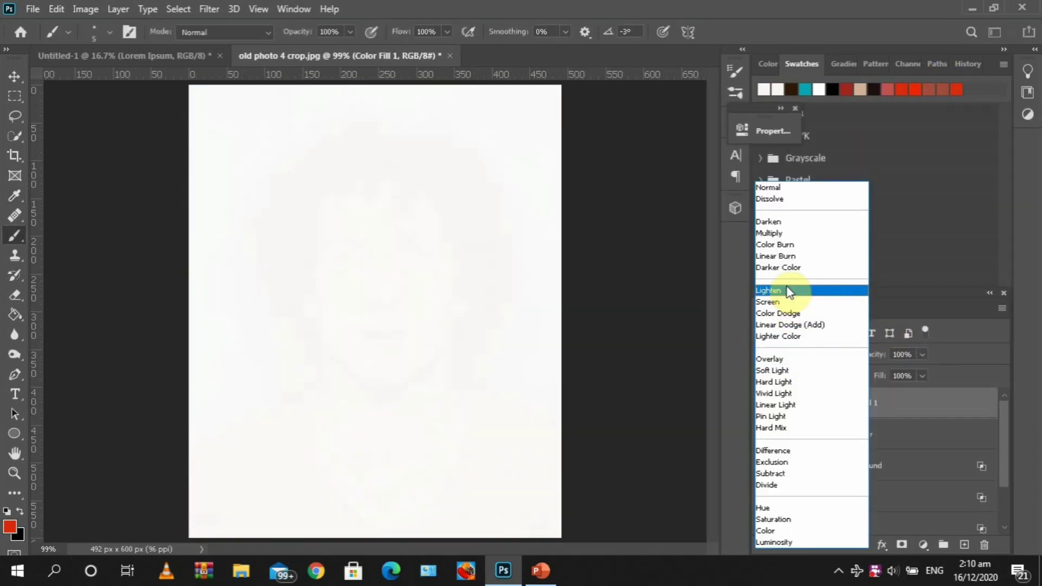
{"action": "left_click", "coordinate": [785, 290]}
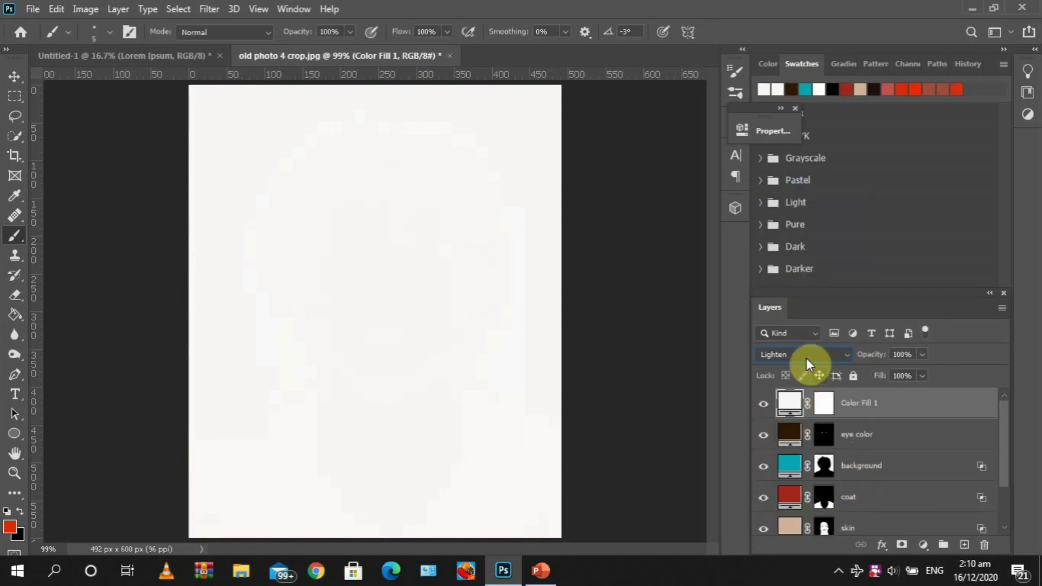
{"action": "left_click", "coordinate": [820, 406]}
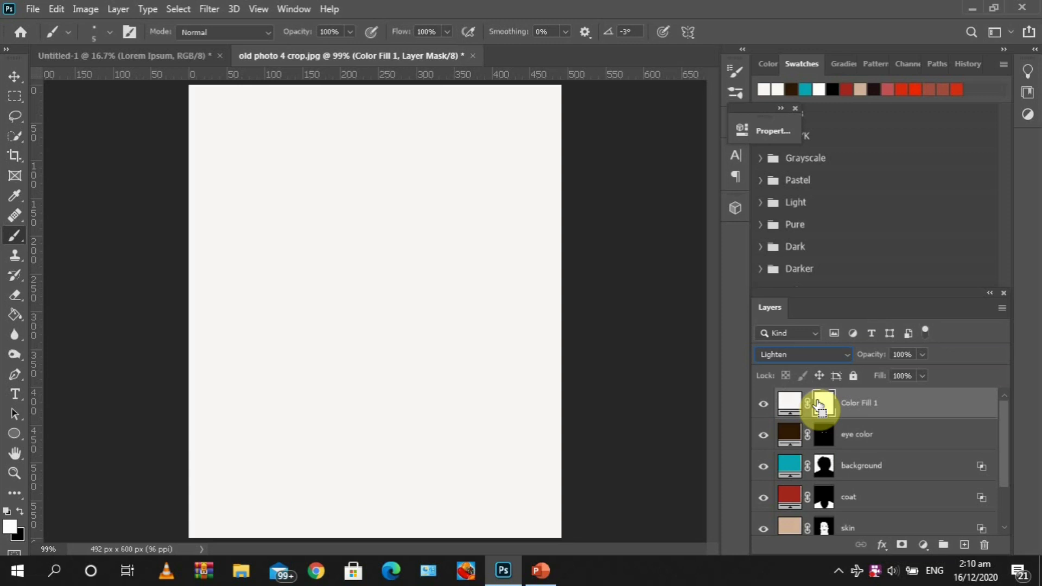
{"action": "key", "text": "ctrl+i"}
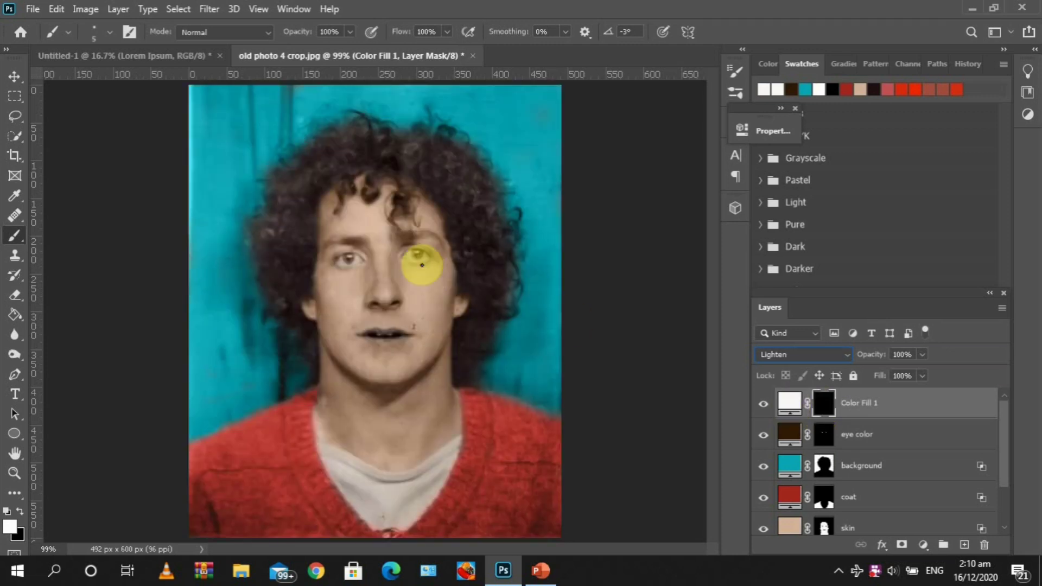
Step: Paint the off-white fill's mask over the whites of both eyes with a 4 px white brush at 50% opacity
{"action": "right_click", "coordinate": [15, 235]}
{"action": "left_click", "coordinate": [77, 235]}
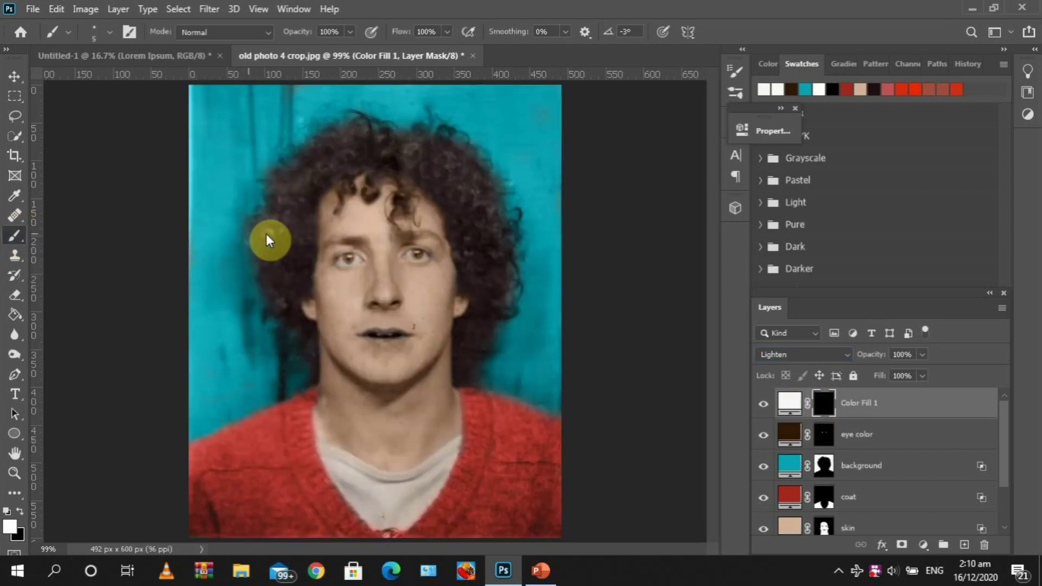
{"action": "key", "text": "ctrl+plus"}
{"action": "key", "text": "ctrl+plus"}
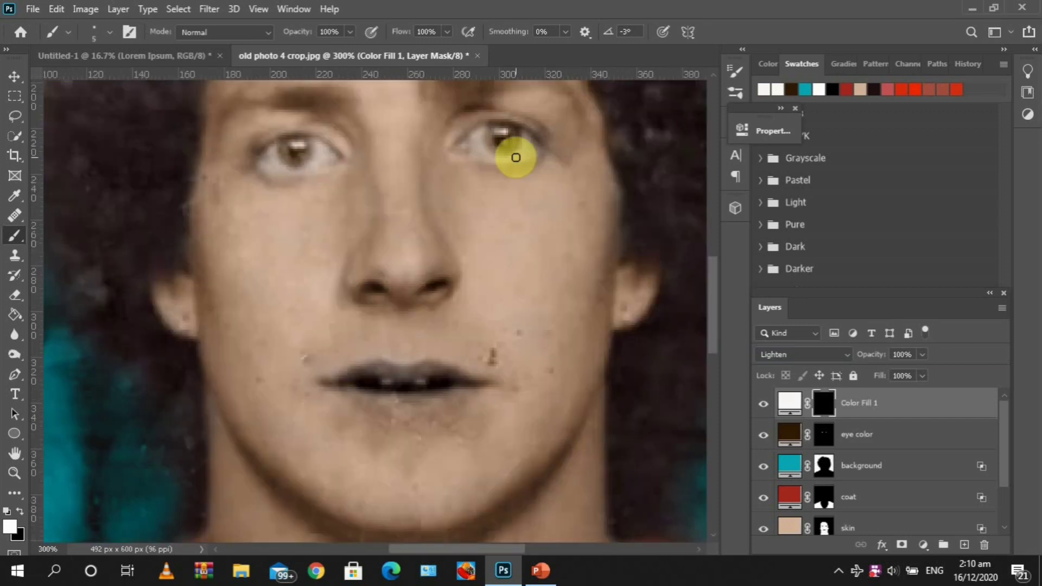
{"action": "key", "text": "ctrl+plus"}
{"action": "key", "text": "ctrl+plus"}
{"action": "key", "text": "ctrl+minus"}
{"action": "left_click_drag", "start_coordinate": [715, 328], "coordinate": [715, 309]}
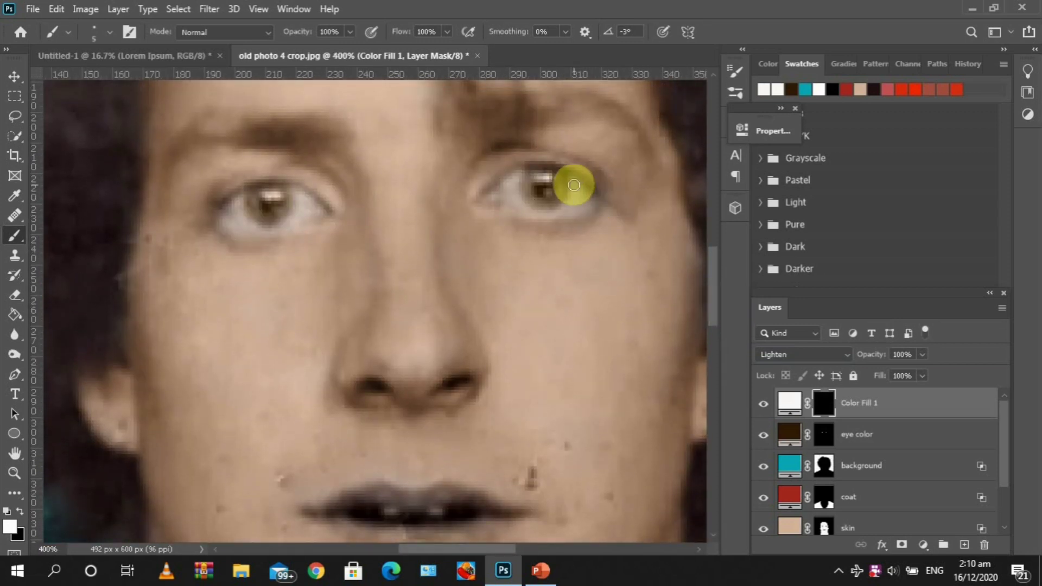
{"action": "left_click_drag", "start_coordinate": [305, 34], "coordinate": [272, 36]}
{"action": "key", "text": "["}
{"action": "mouse_move", "coordinate": [573, 183]}
{"action": "left_mouse_down"}
{"action": "mouse_move", "coordinate": [591, 202]}
{"action": "mouse_move", "coordinate": [575, 185]}
{"action": "mouse_move", "coordinate": [574, 204]}
{"action": "mouse_move", "coordinate": [558, 211]}
{"action": "mouse_move", "coordinate": [577, 213]}
{"action": "mouse_move", "coordinate": [517, 201]}
{"action": "mouse_move", "coordinate": [519, 176]}
{"action": "mouse_move", "coordinate": [502, 193]}
{"action": "mouse_move", "coordinate": [563, 214]}
{"action": "mouse_move", "coordinate": [507, 203]}
{"action": "left_mouse_up"}
{"action": "mouse_move", "coordinate": [294, 196]}
{"action": "left_mouse_down"}
{"action": "mouse_move", "coordinate": [314, 215]}
{"action": "mouse_move", "coordinate": [285, 229]}
{"action": "mouse_move", "coordinate": [302, 204]}
{"action": "mouse_move", "coordinate": [309, 212]}
{"action": "mouse_move", "coordinate": [265, 234]}
{"action": "mouse_move", "coordinate": [231, 218]}
{"action": "mouse_move", "coordinate": [238, 200]}
{"action": "mouse_move", "coordinate": [261, 228]}
{"action": "left_mouse_up"}
{"action": "key", "text": "ctrl+0"}
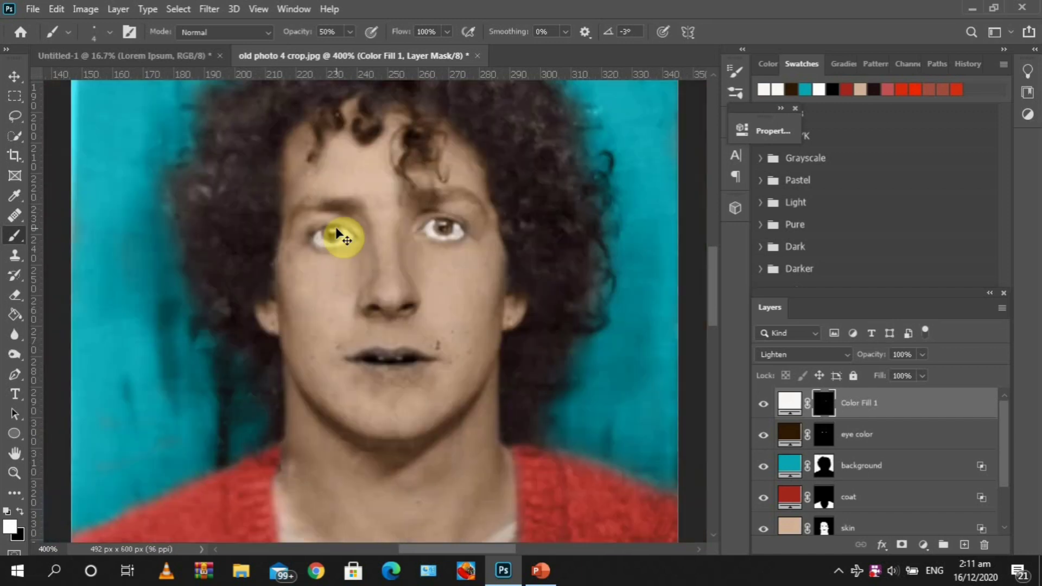
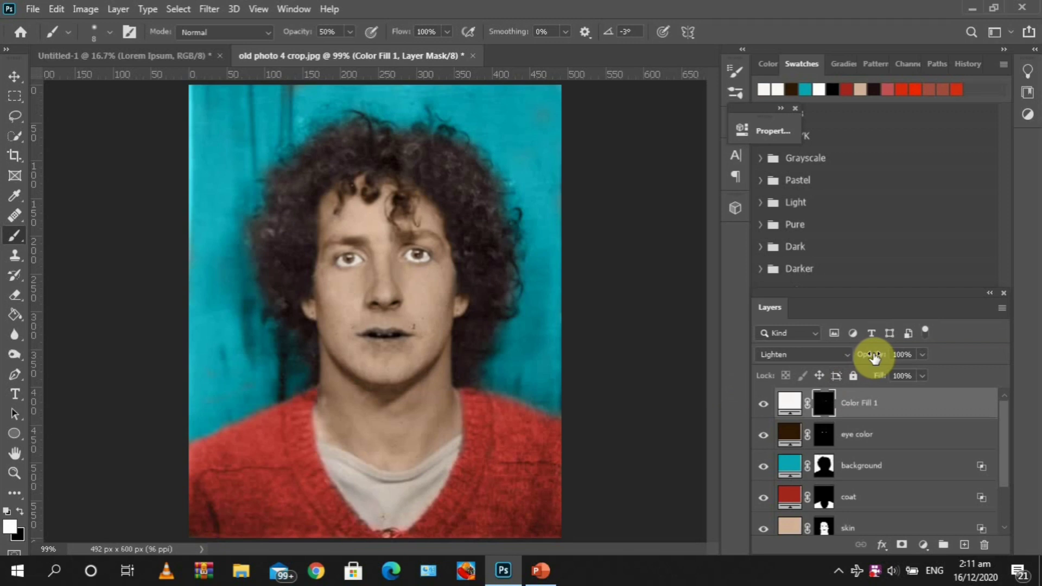
Step: Lower the off-white fill layer's opacity to 52%
{"action": "left_click_drag", "start_coordinate": [872, 357], "coordinate": [837, 360]}
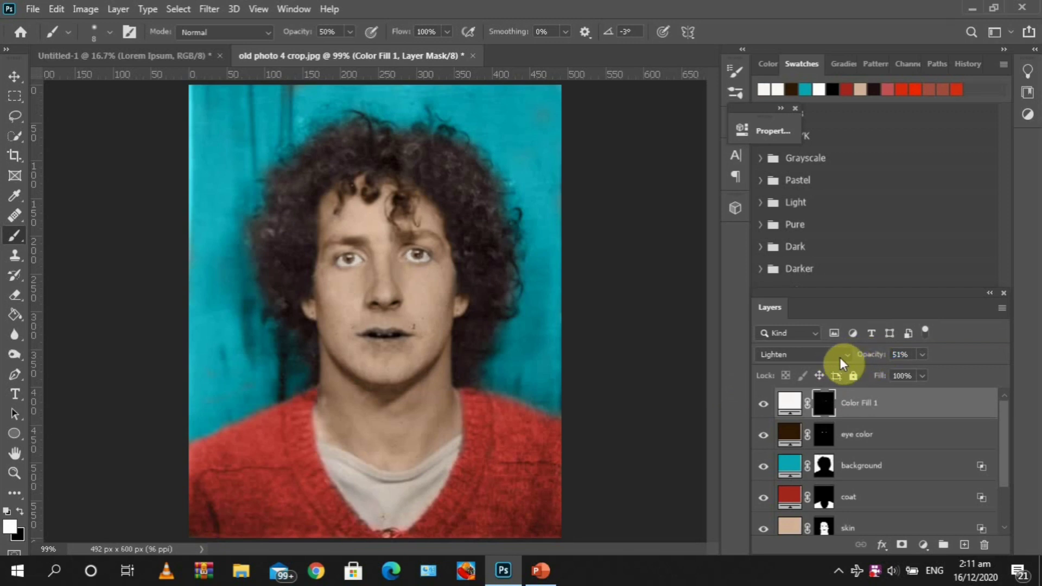
{"action": "left_click_drag", "start_coordinate": [865, 356], "coordinate": [856, 356]}
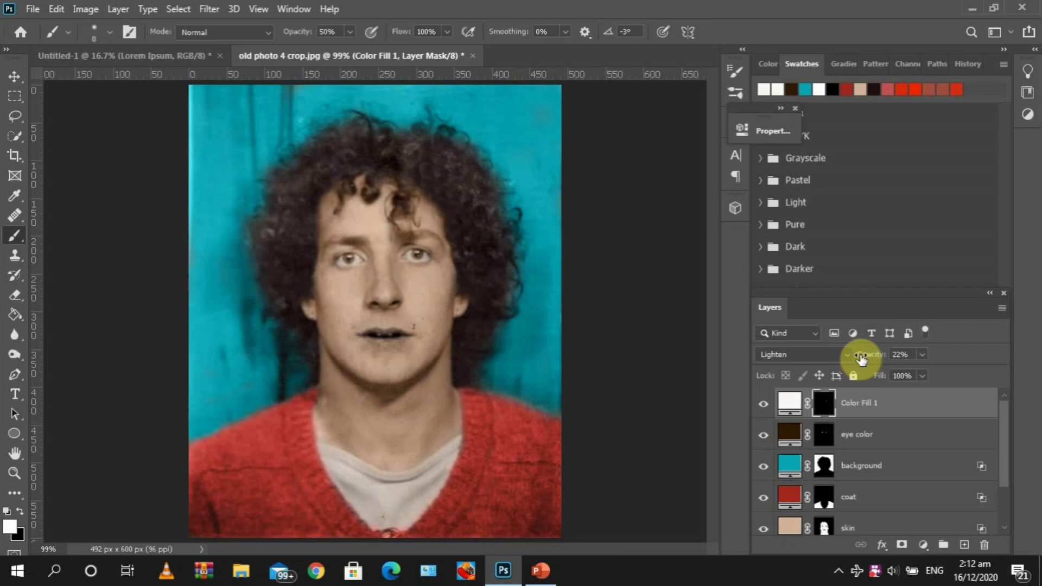
{"action": "left_click_drag", "start_coordinate": [858, 356], "coordinate": [867, 357]}
{"action": "left_click", "coordinate": [879, 356]}
{"action": "left_click_drag", "start_coordinate": [882, 356], "coordinate": [860, 363]}
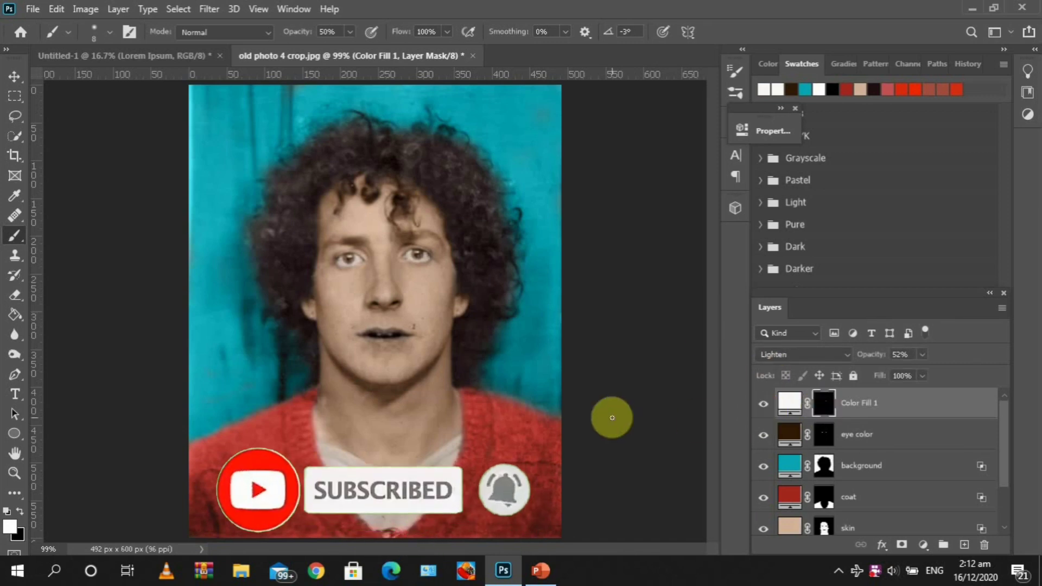
Step: Touch up the off-white fill's mask with black beside the right-hand eye, and reduce the layer's opacity to 37%
{"action": "key", "text": "x"}
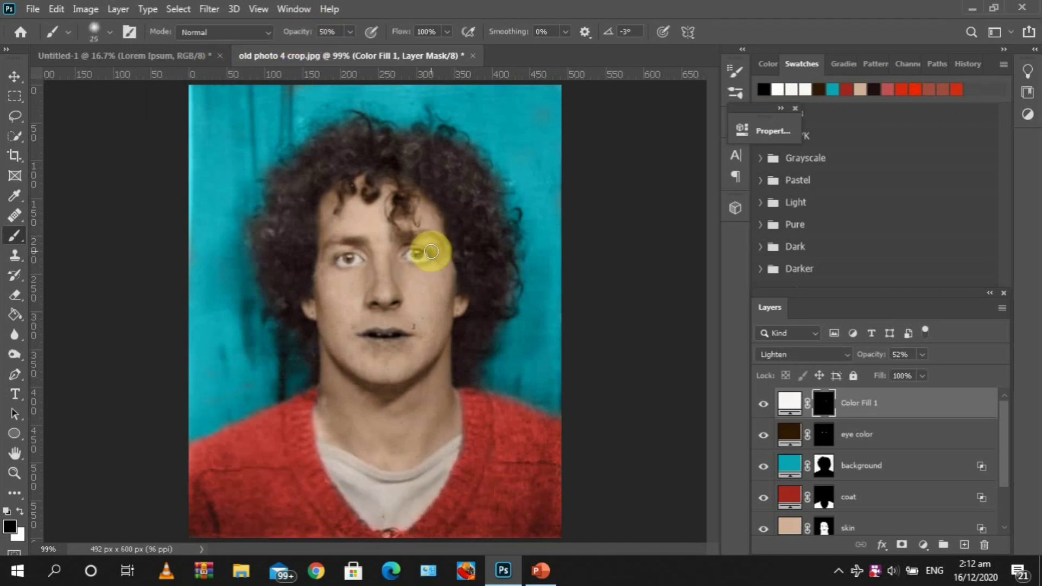
{"action": "mouse_move", "coordinate": [430, 257]}
{"action": "left_mouse_down"}
{"action": "mouse_move", "coordinate": [417, 274]}
{"action": "mouse_move", "coordinate": [402, 261]}
{"action": "mouse_move", "coordinate": [410, 271]}
{"action": "mouse_move", "coordinate": [423, 271]}
{"action": "mouse_move", "coordinate": [362, 262]}
{"action": "mouse_move", "coordinate": [352, 278]}
{"action": "mouse_move", "coordinate": [333, 272]}
{"action": "mouse_move", "coordinate": [430, 272]}
{"action": "left_mouse_up"}
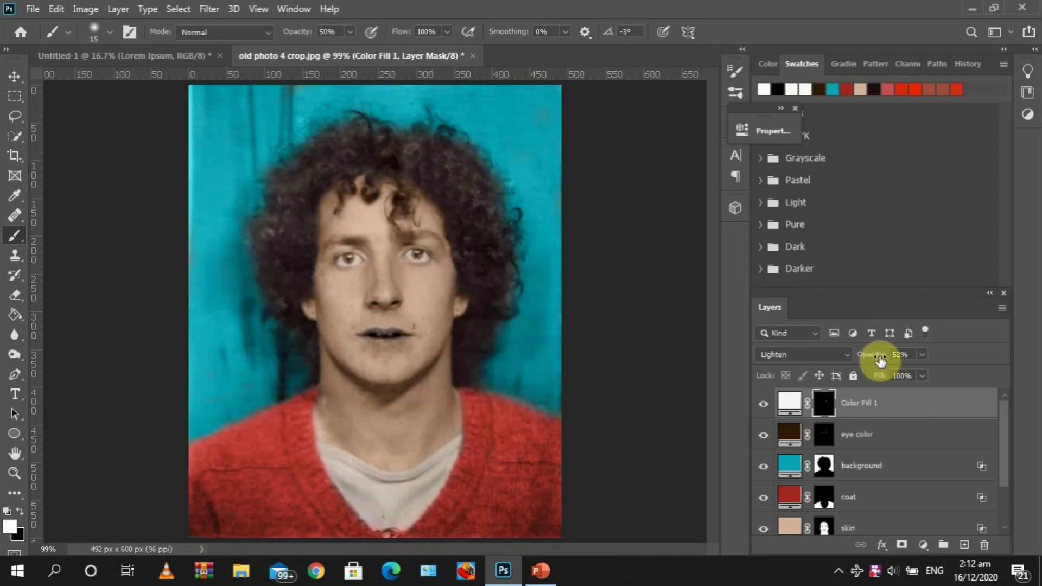
{"action": "left_click_drag", "start_coordinate": [880, 360], "coordinate": [765, 407]}
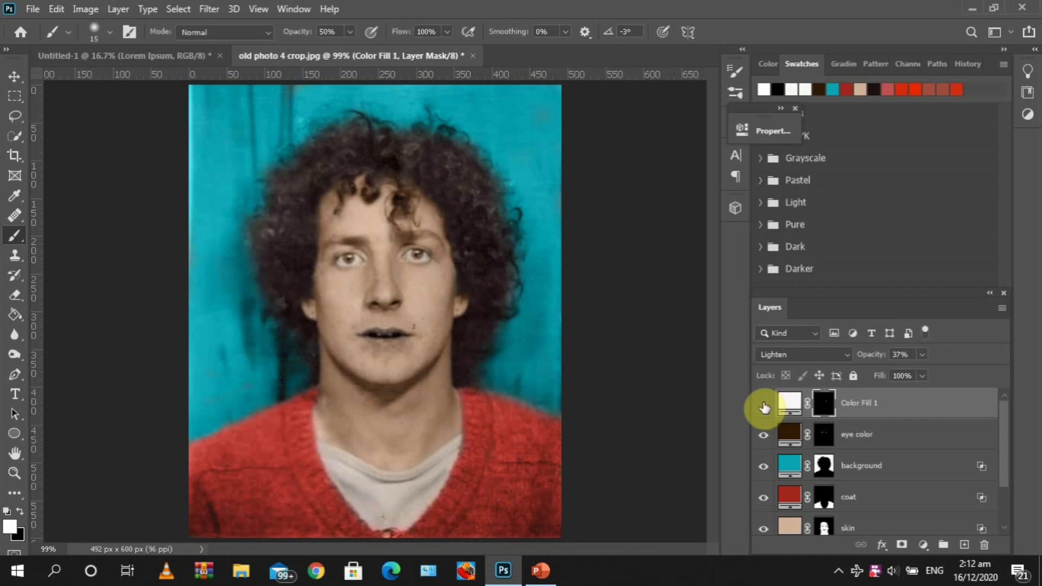
{"action": "left_click", "coordinate": [764, 407]}
{"action": "left_click", "coordinate": [765, 407]}
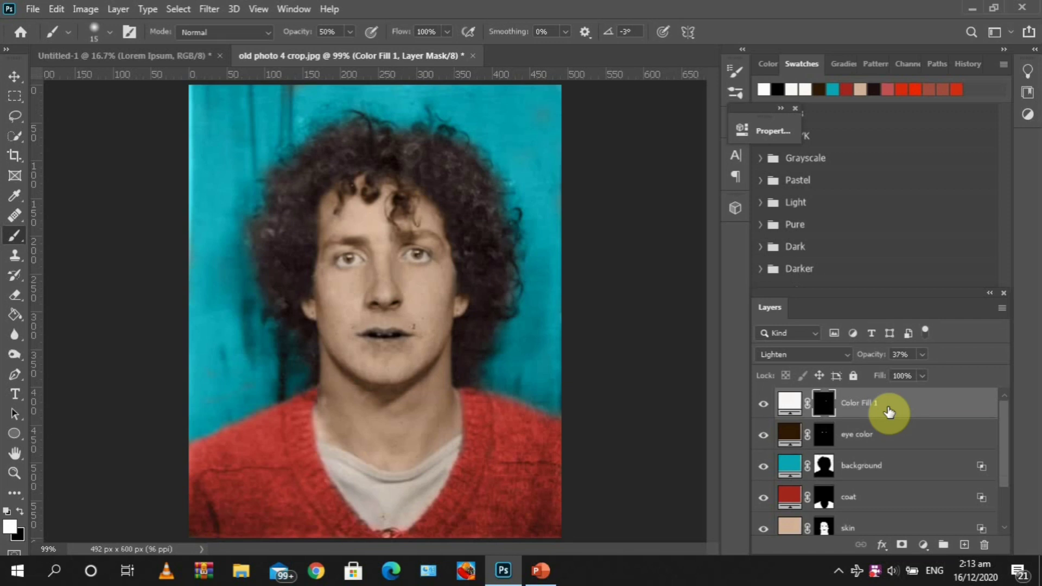
Step: Duplicate the off-white fill layer and delete the layer mask of the copy
{"action": "key", "text": "ctrl+j"}
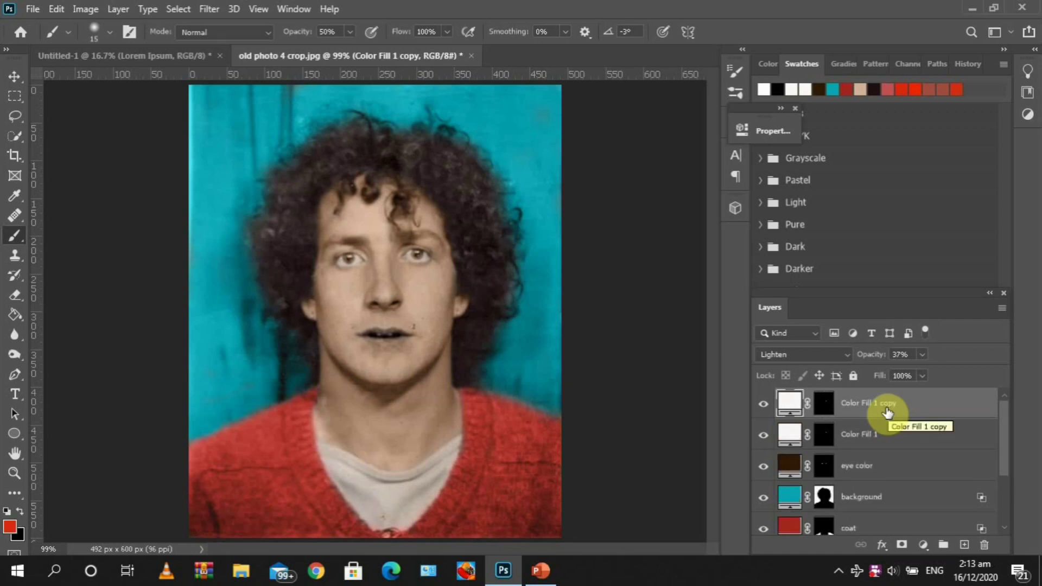
{"action": "left_click", "coordinate": [824, 404]}
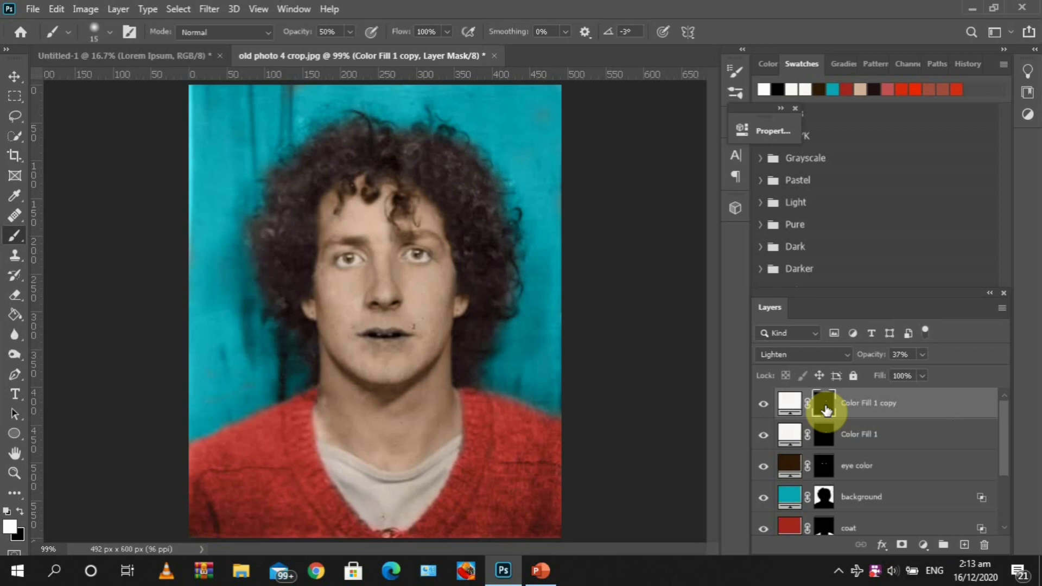
{"action": "right_click", "coordinate": [826, 407]}
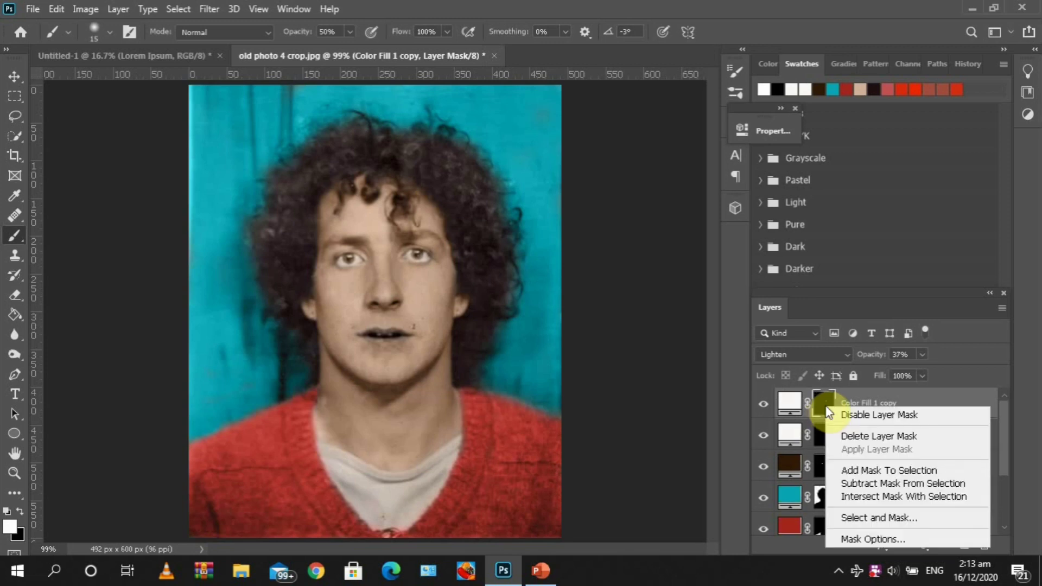
{"action": "left_click", "coordinate": [853, 433]}
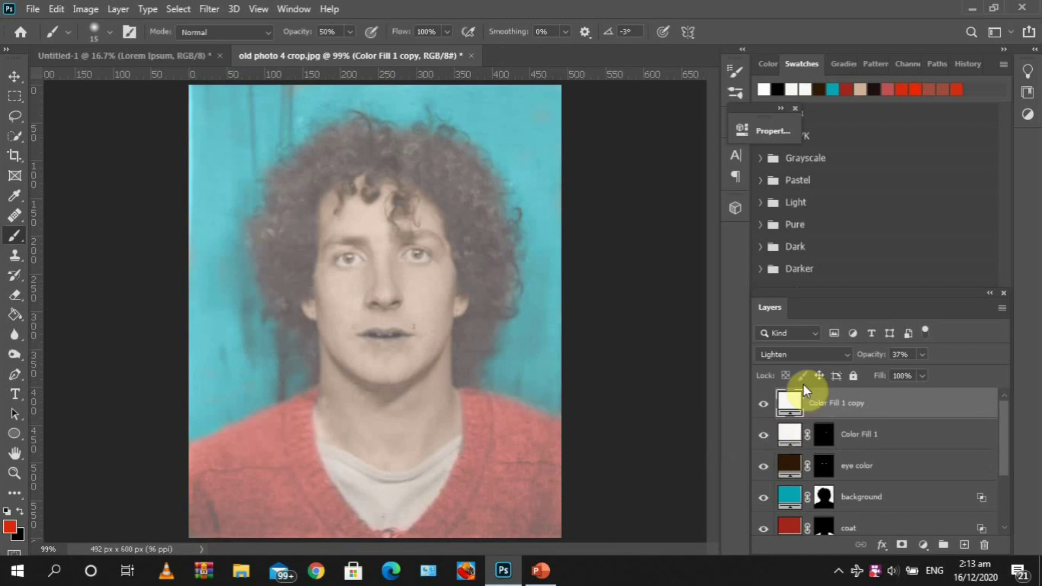
Step: Set the duplicated fill layer's blend mode to Overlay and give it a new layer mask inverted to black
{"action": "left_click", "coordinate": [804, 351]}
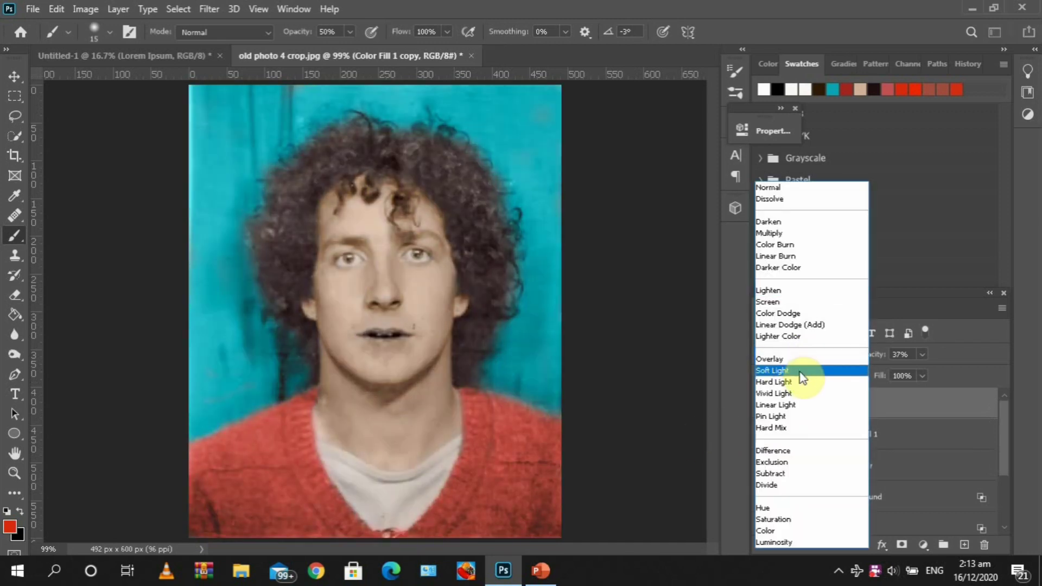
{"action": "left_click", "coordinate": [801, 364]}
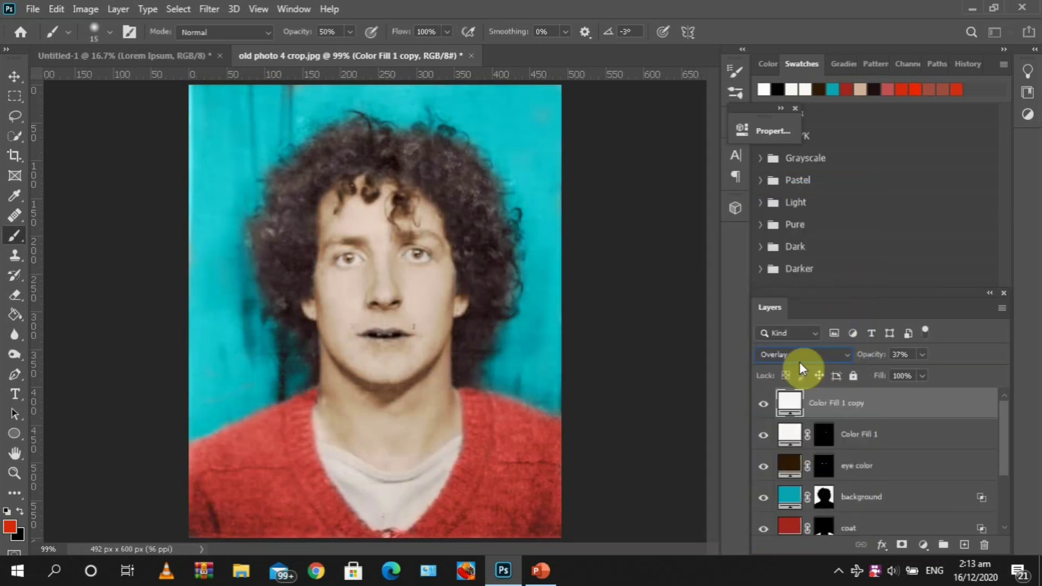
{"action": "left_click", "coordinate": [899, 545]}
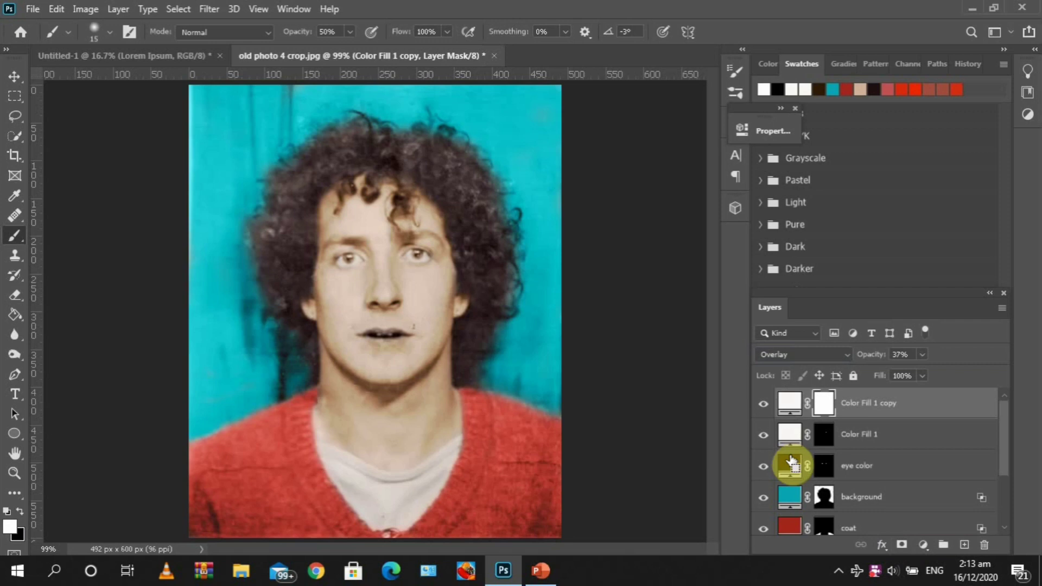
{"action": "key", "text": "ctrl+i"}
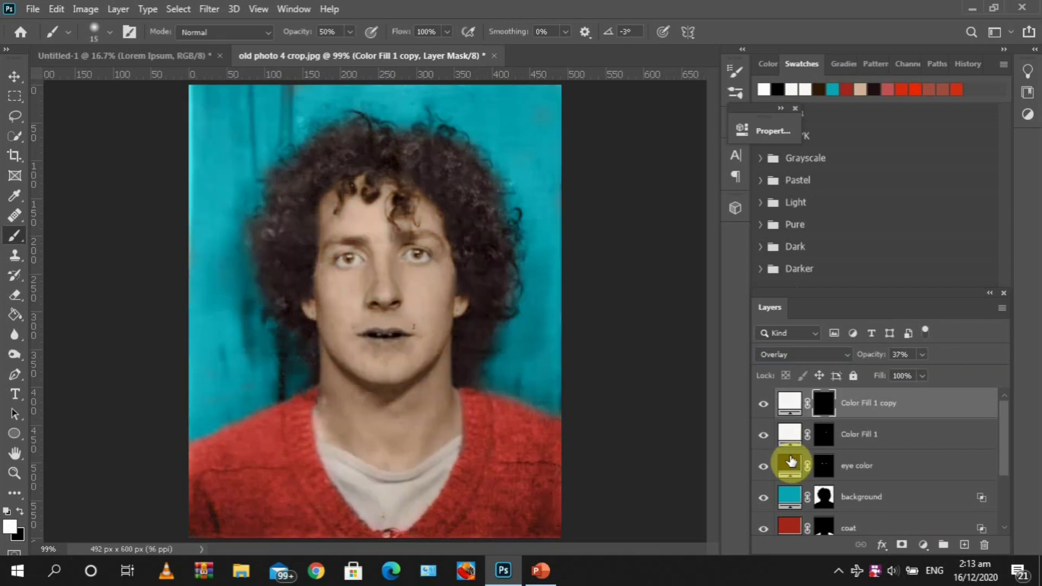
Step: Rename the duplicated fill layer "shirt"
{"action": "double_click", "coordinate": [869, 405]}
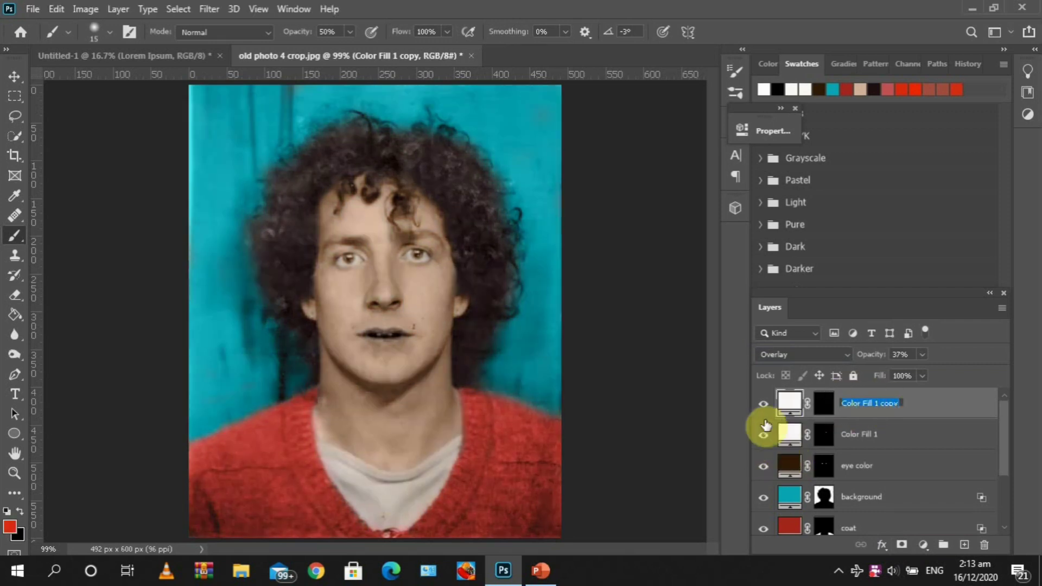
{"action": "type", "text": "shirt"}
{"action": "key", "text": "Return"}
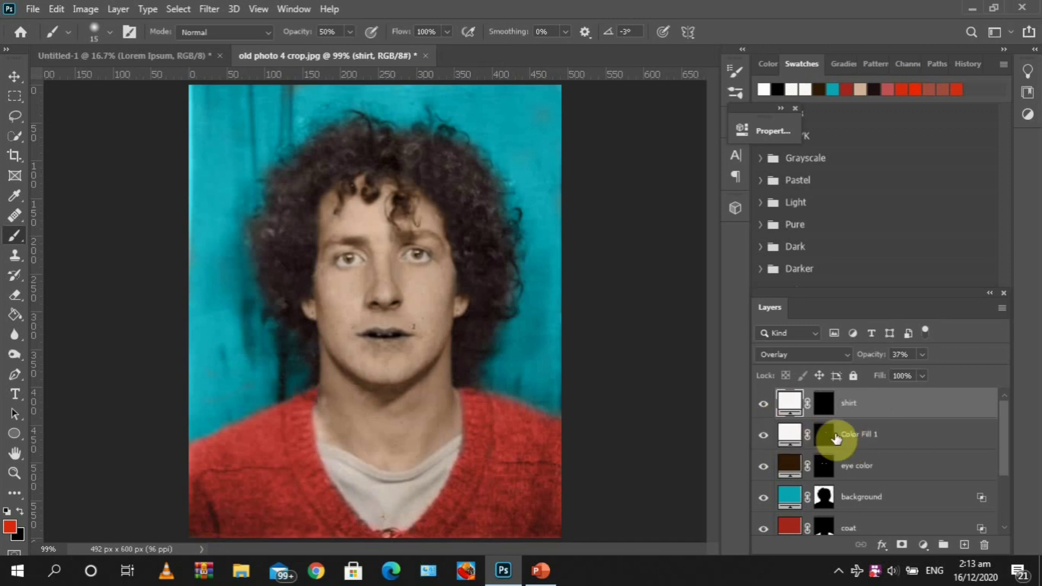
Step: Rename the off-white fill layer below the shirt layer "white eye"
{"action": "double_click", "coordinate": [856, 435]}
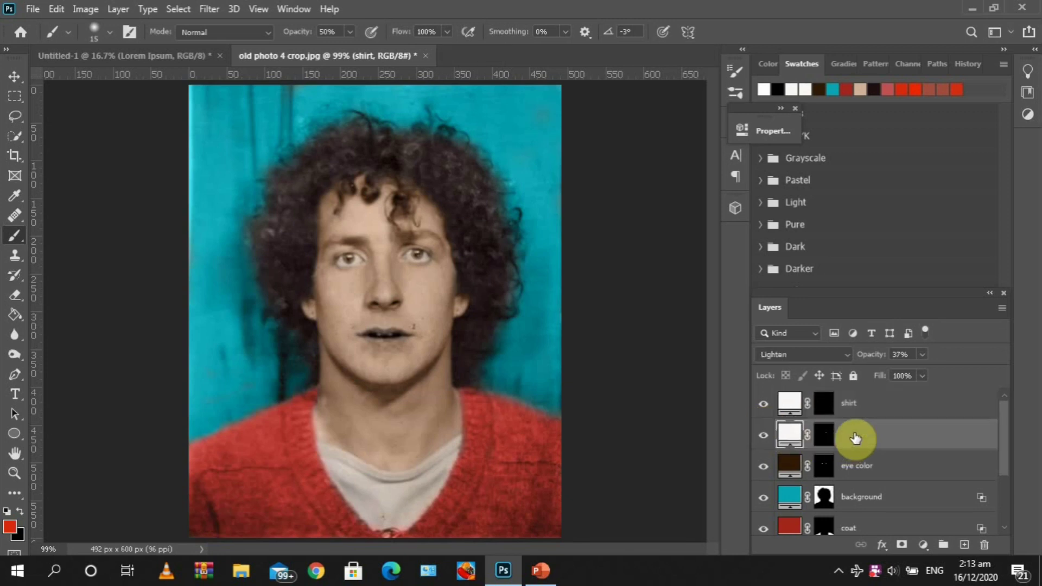
{"action": "type", "text": "whi"}
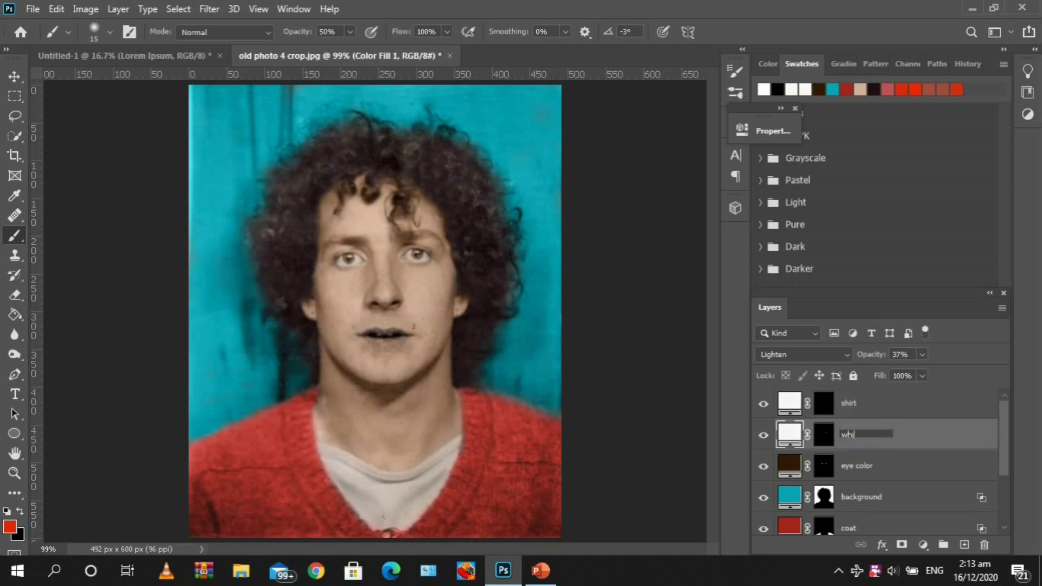
{"action": "type", "text": "te"}
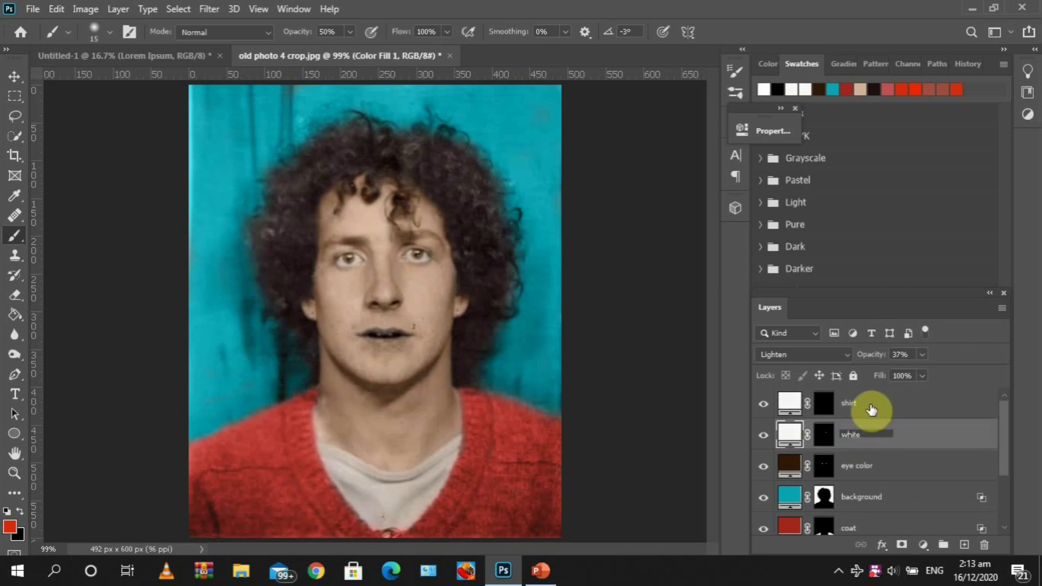
{"action": "type", "text": " eye"}
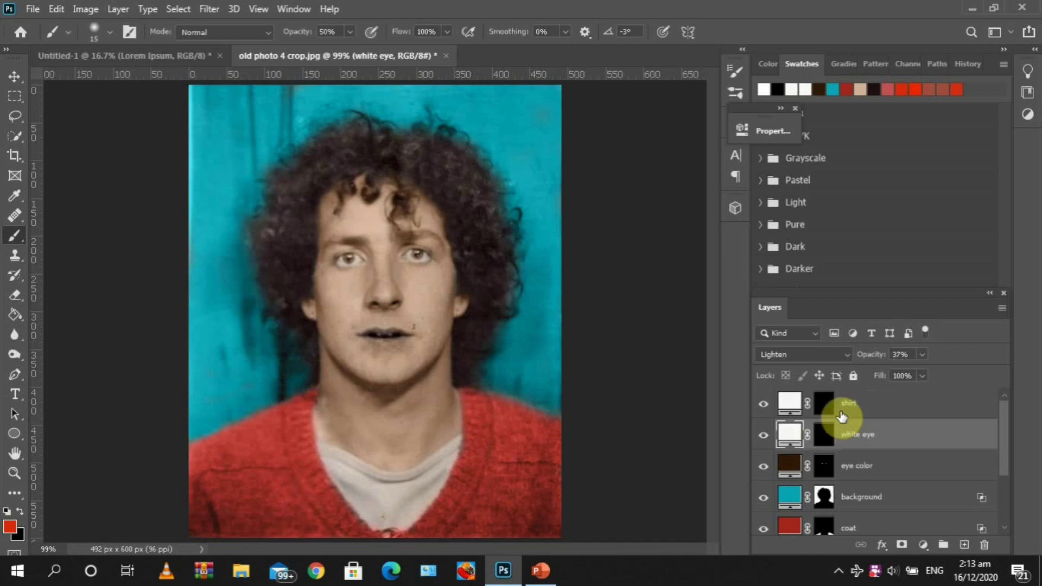
Step: Raise the brush opacity to 100% and paint the shirt layer's mask white over the undershirt inside the sweater's V-neck
{"action": "left_click", "coordinate": [821, 405]}
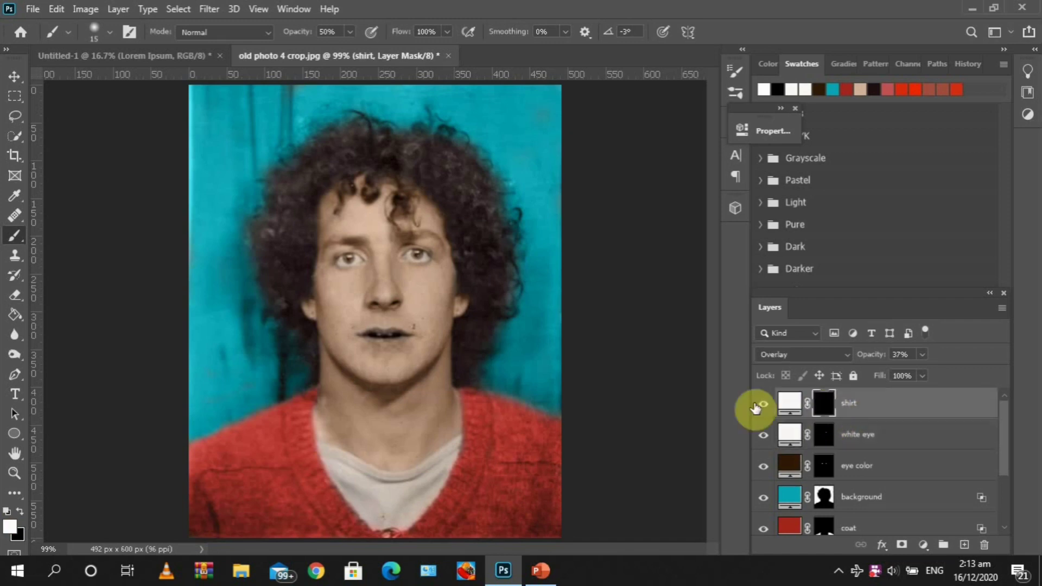
{"action": "key", "text": "ctrl+plus"}
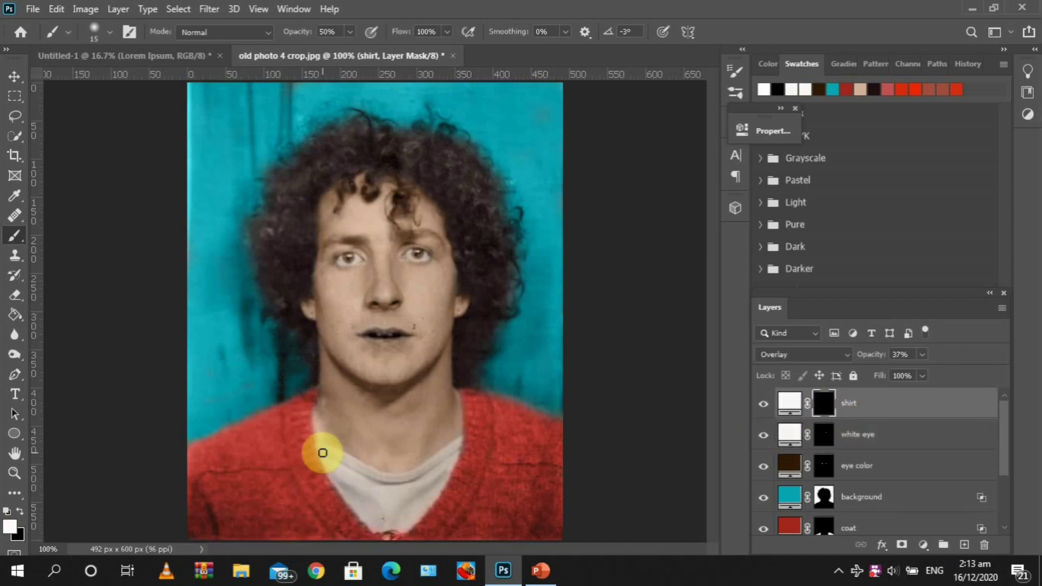
{"action": "key", "text": "ctrl+plus"}
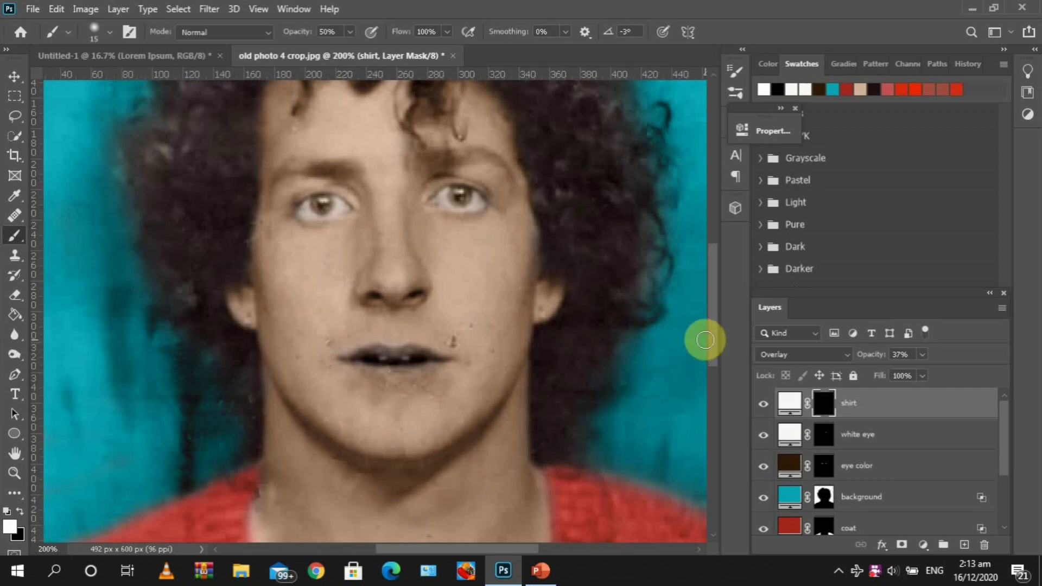
{"action": "left_click_drag", "start_coordinate": [715, 345], "coordinate": [717, 393]}
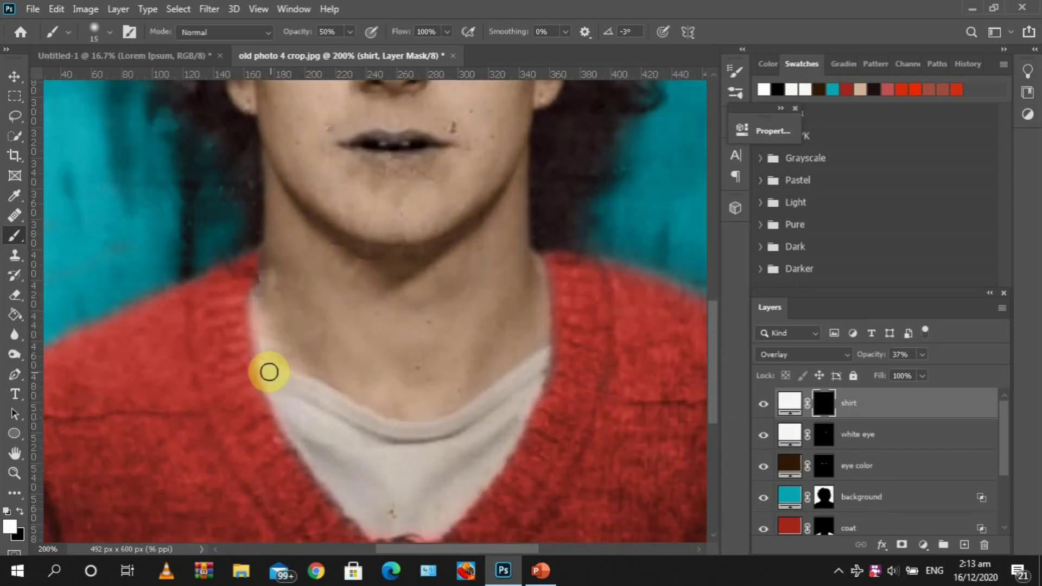
{"action": "mouse_move", "coordinate": [288, 381]}
{"action": "left_mouse_down"}
{"action": "mouse_move", "coordinate": [391, 435]}
{"action": "mouse_move", "coordinate": [342, 413]}
{"action": "left_mouse_up"}
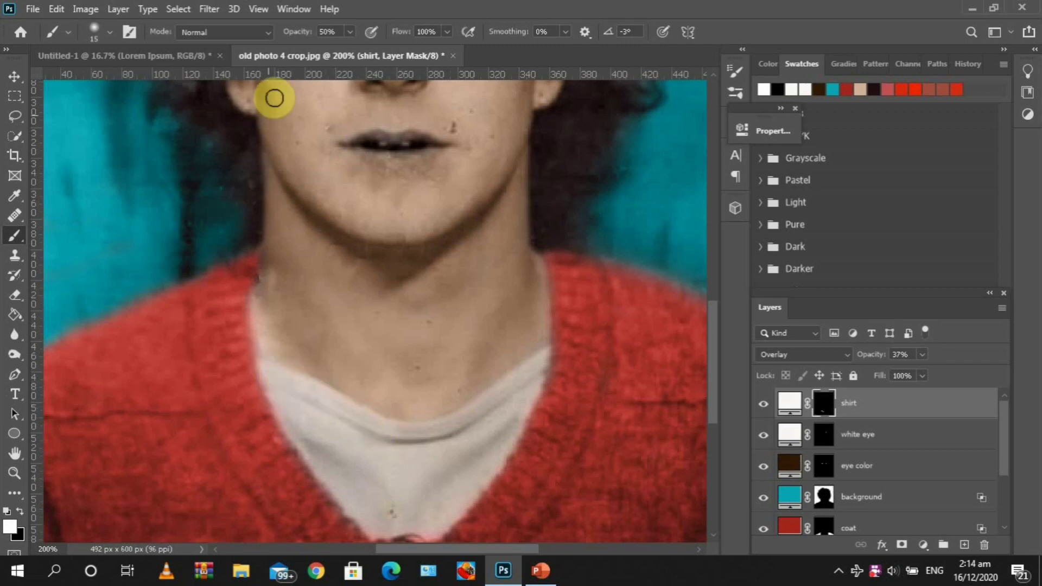
{"action": "left_click_drag", "start_coordinate": [292, 32], "coordinate": [369, 33]}
{"action": "mouse_move", "coordinate": [337, 415]}
{"action": "left_mouse_down"}
{"action": "mouse_move", "coordinate": [524, 388]}
{"action": "mouse_move", "coordinate": [496, 422]}
{"action": "mouse_move", "coordinate": [445, 447]}
{"action": "mouse_move", "coordinate": [500, 427]}
{"action": "mouse_move", "coordinate": [471, 486]}
{"action": "mouse_move", "coordinate": [408, 531]}
{"action": "mouse_move", "coordinate": [463, 458]}
{"action": "mouse_move", "coordinate": [393, 455]}
{"action": "mouse_move", "coordinate": [293, 408]}
{"action": "mouse_move", "coordinate": [354, 504]}
{"action": "mouse_move", "coordinate": [388, 503]}
{"action": "mouse_move", "coordinate": [380, 441]}
{"action": "mouse_move", "coordinate": [466, 433]}
{"action": "mouse_move", "coordinate": [362, 431]}
{"action": "mouse_move", "coordinate": [417, 438]}
{"action": "left_mouse_up"}
{"action": "key", "text": "bracketright"}
{"action": "key", "text": "ctrl+0"}
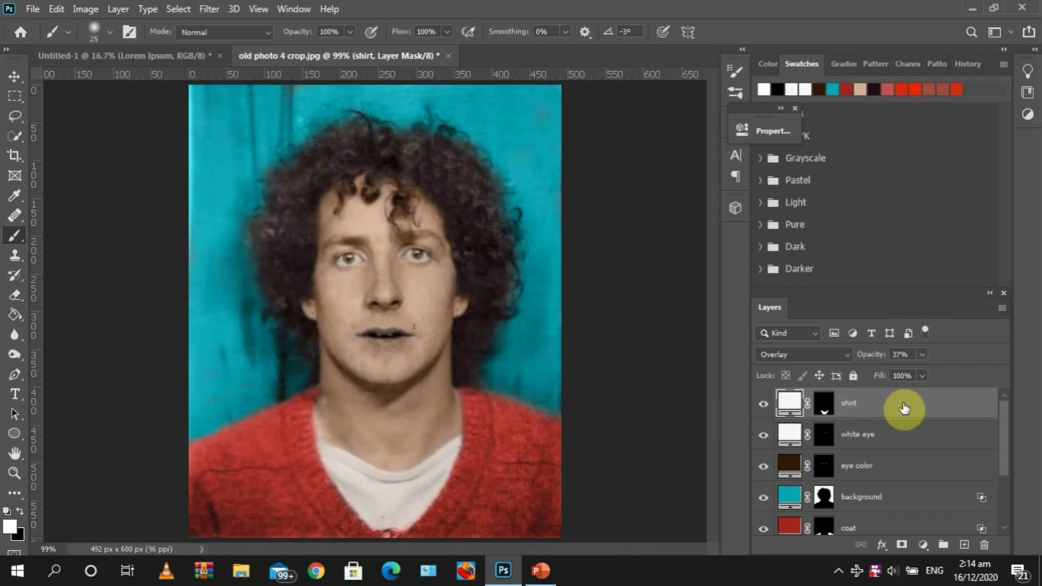
Step: Split the shirt layer's Blend If black point for the underlying layer to 114 / 204
{"action": "double_click", "coordinate": [952, 409]}
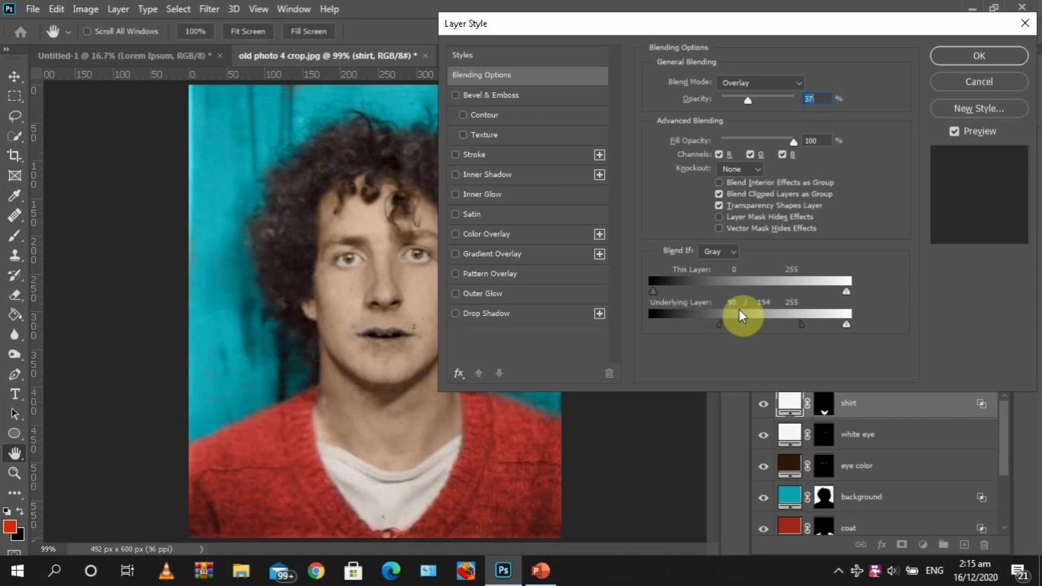
{"action": "left_click_drag", "start_coordinate": [806, 322], "coordinate": [808, 323]}
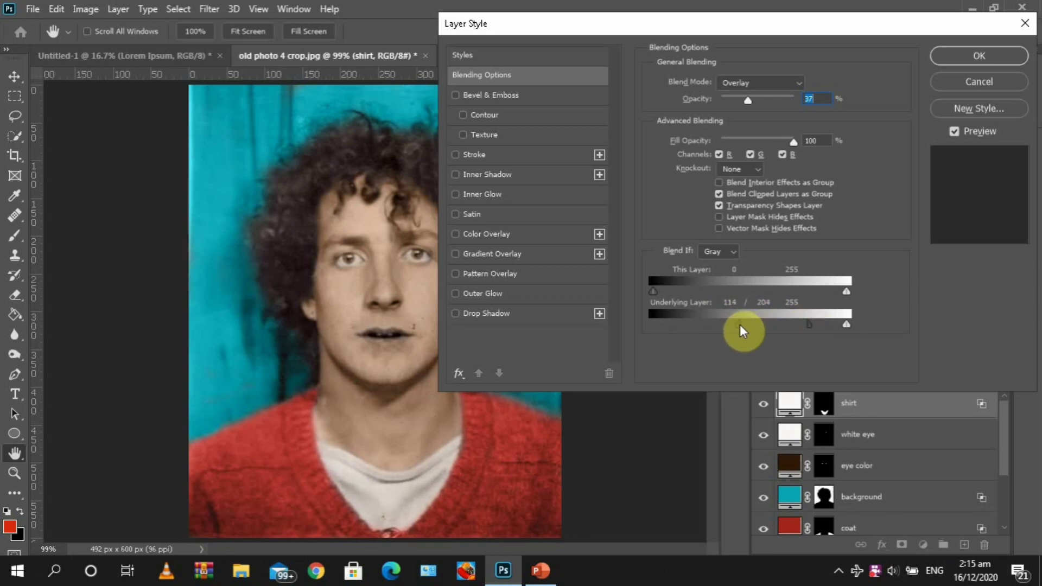
{"action": "left_click", "coordinate": [983, 57]}
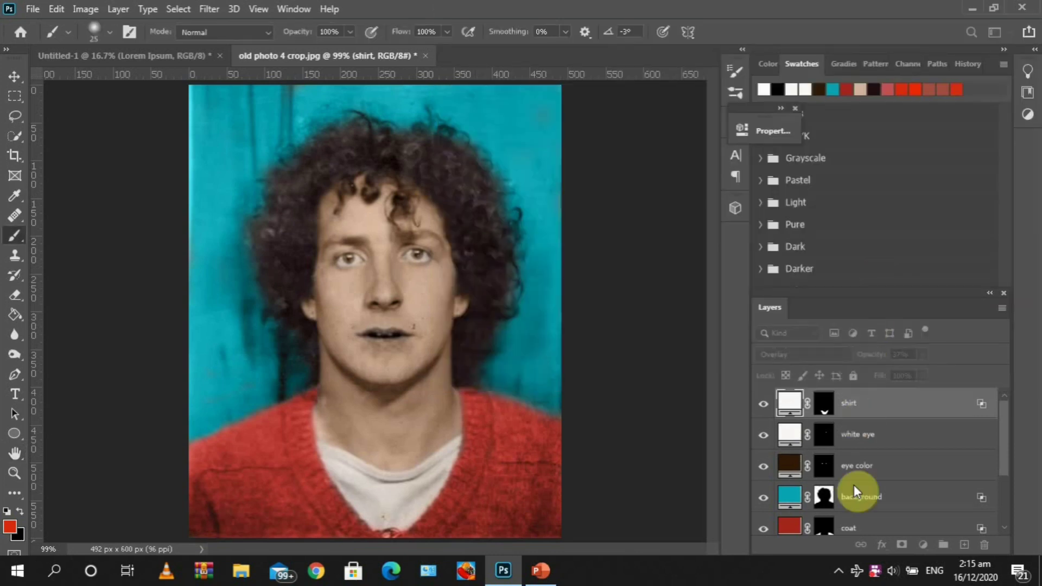
Step: Add a solid colour fill layer of #9d6159 above the shirt layer
{"action": "left_click", "coordinate": [923, 545]}
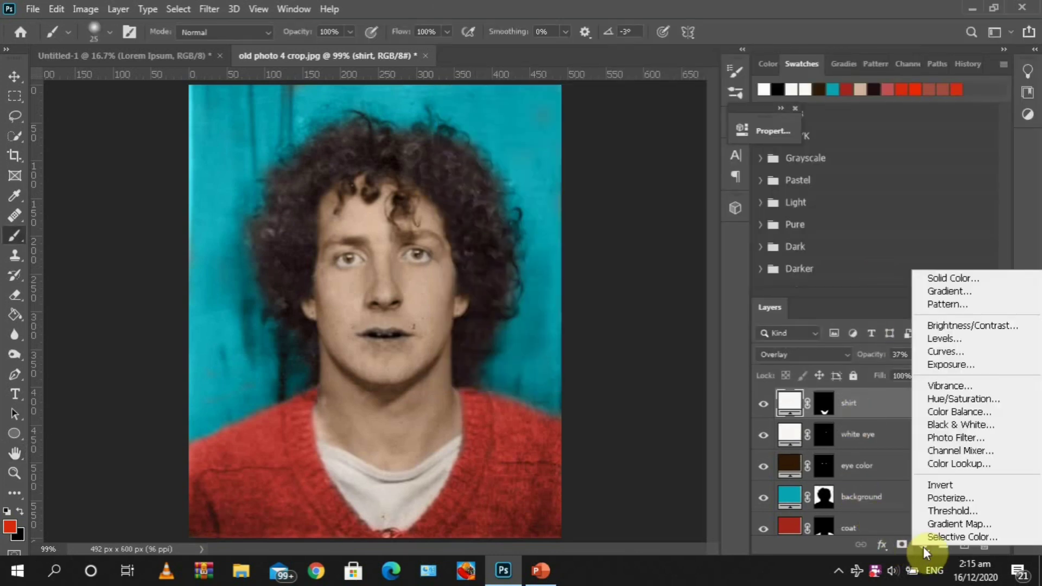
{"action": "left_click", "coordinate": [943, 280]}
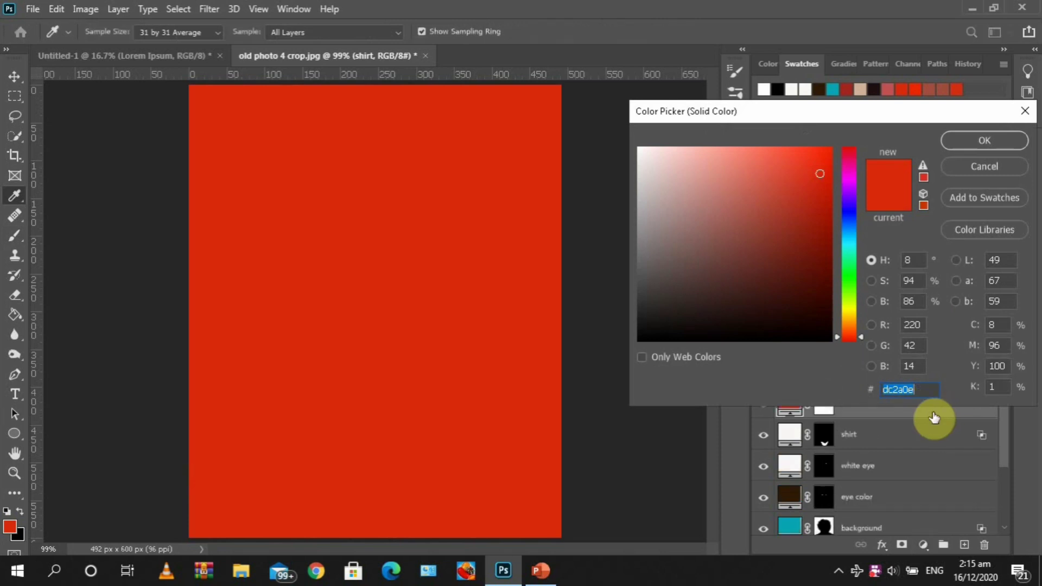
{"action": "type", "text": "9d"}
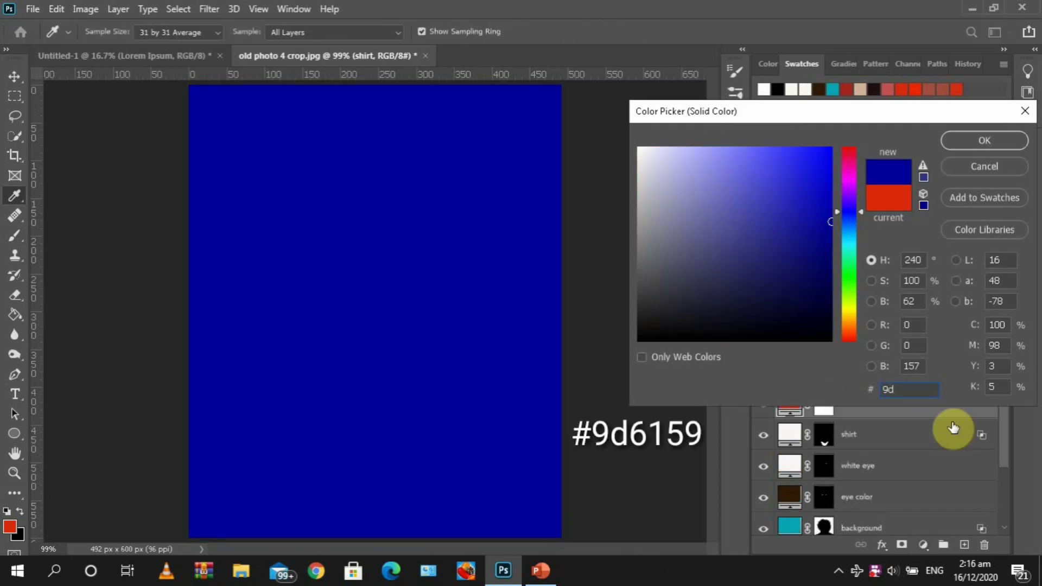
{"action": "type", "text": "615"}
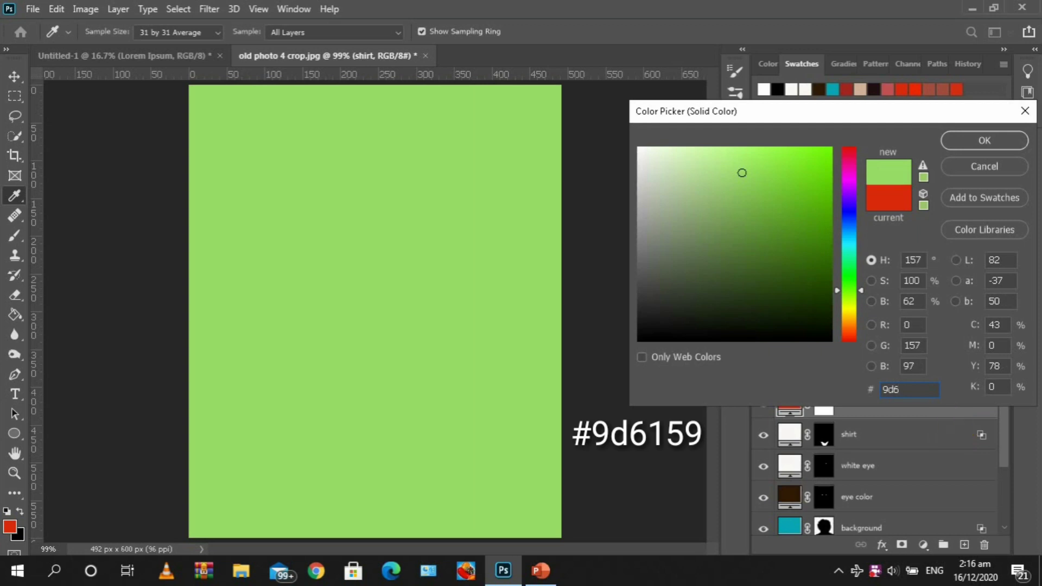
{"action": "type", "text": "9"}
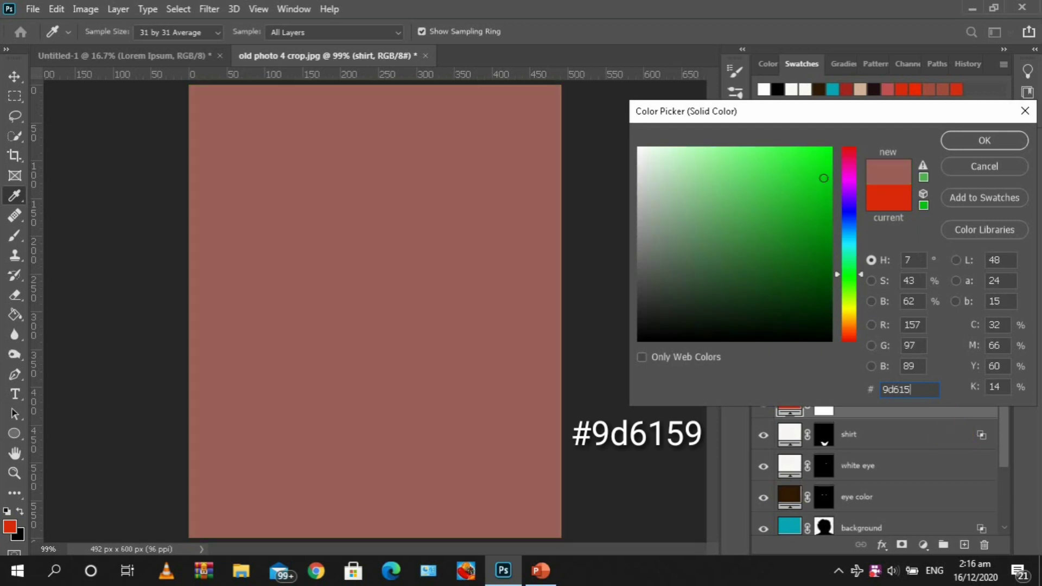
{"action": "left_click", "coordinate": [1000, 143]}
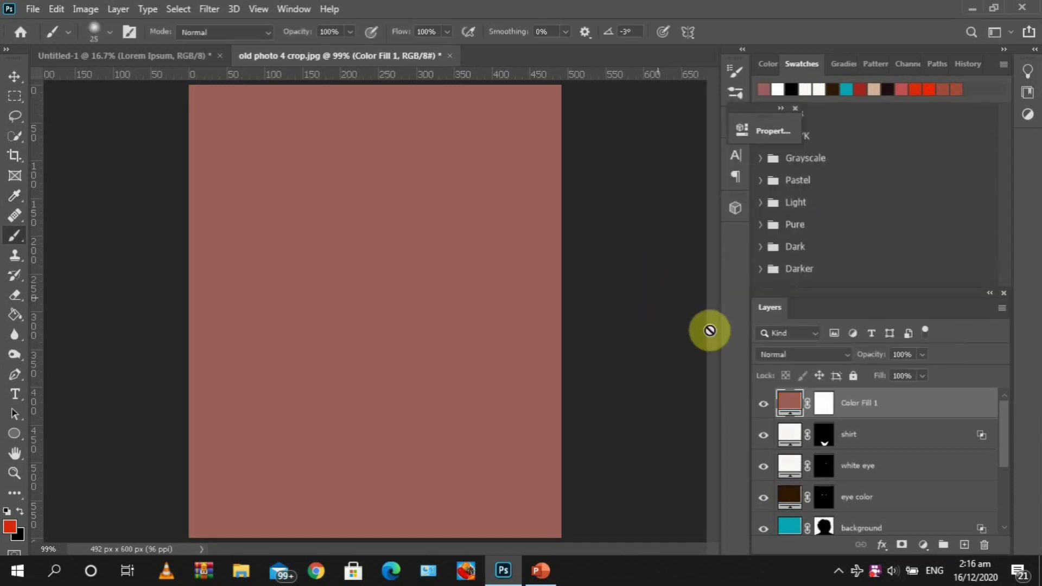
Step: Set the #9d6159 fill's blend mode to Color with its mask inverted to black, and rename the layer "lip"
{"action": "left_click", "coordinate": [815, 360]}
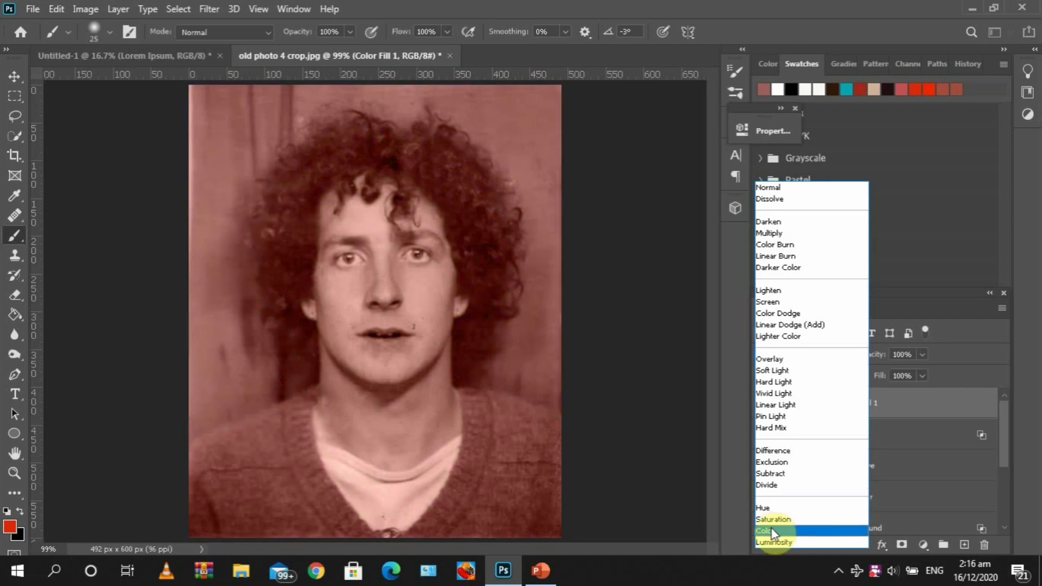
{"action": "left_click", "coordinate": [770, 531]}
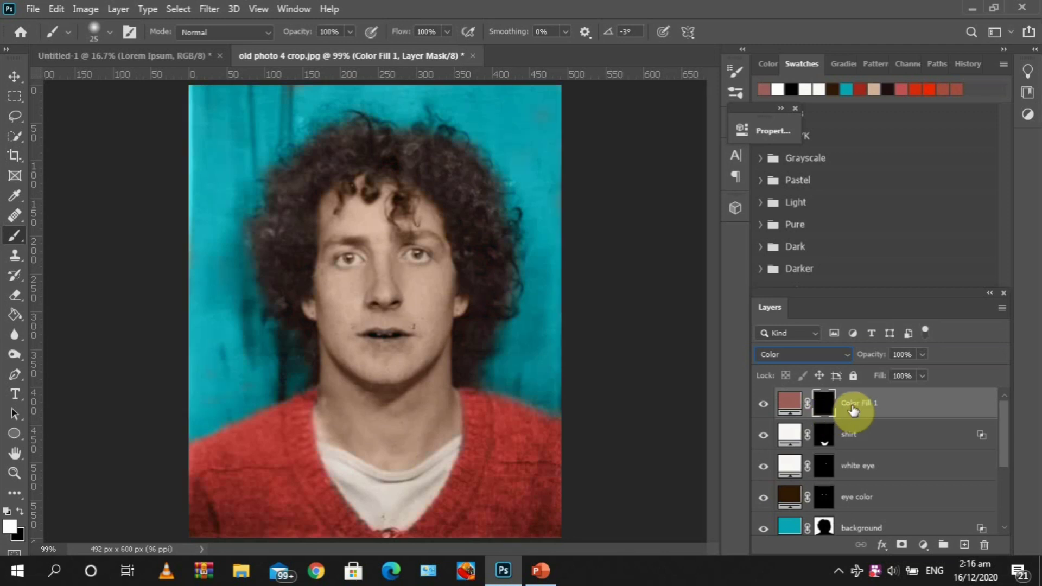
{"action": "double_click", "coordinate": [853, 411]}
{"action": "type", "text": "lip"}
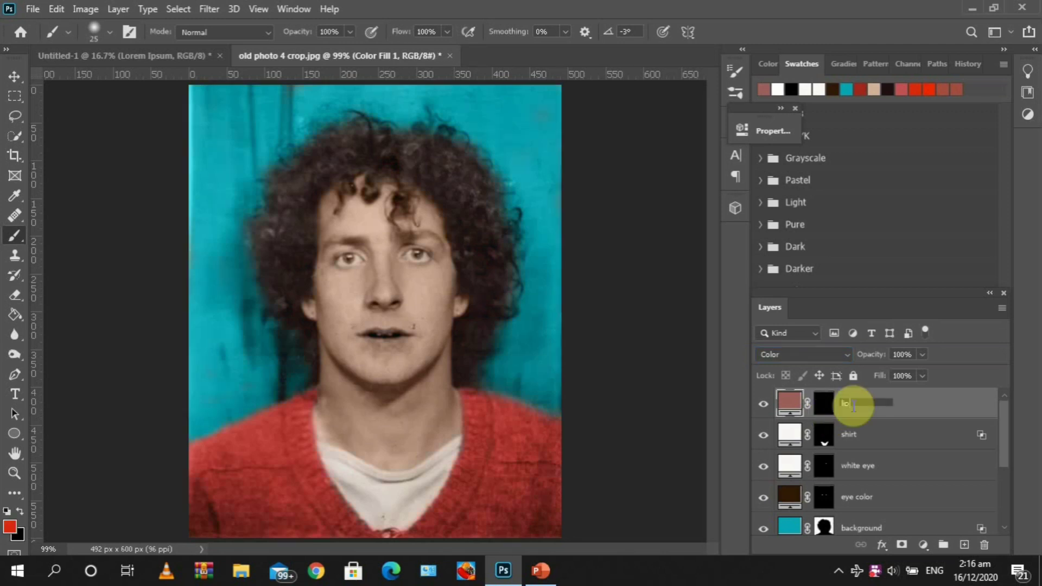
{"action": "key", "text": "Return"}
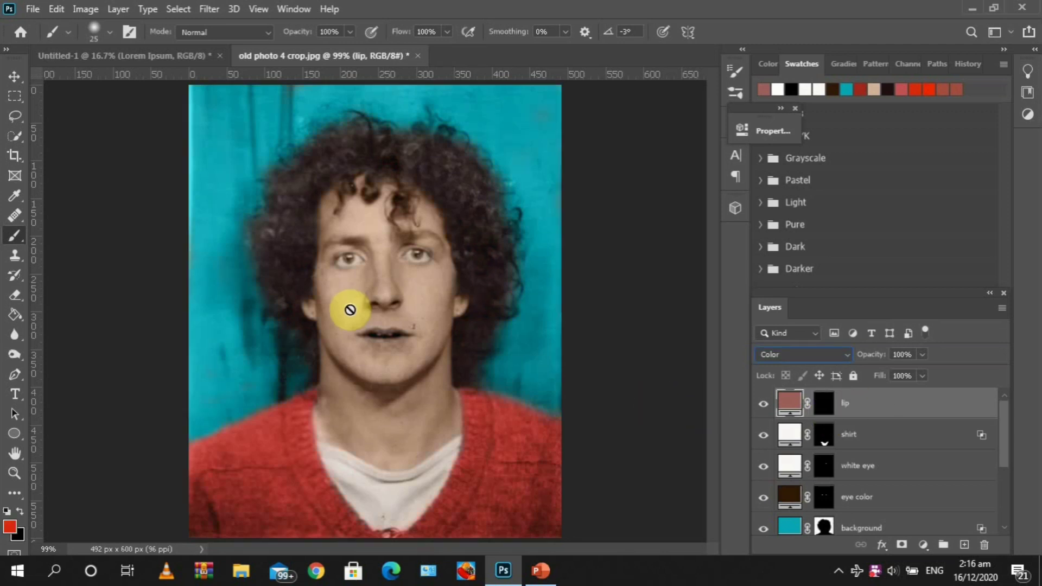
Step: Paint the lip layer's mask white over the mouth with the Brush tool, and lower the layer's opacity to 68%
{"action": "left_click", "coordinate": [819, 406]}
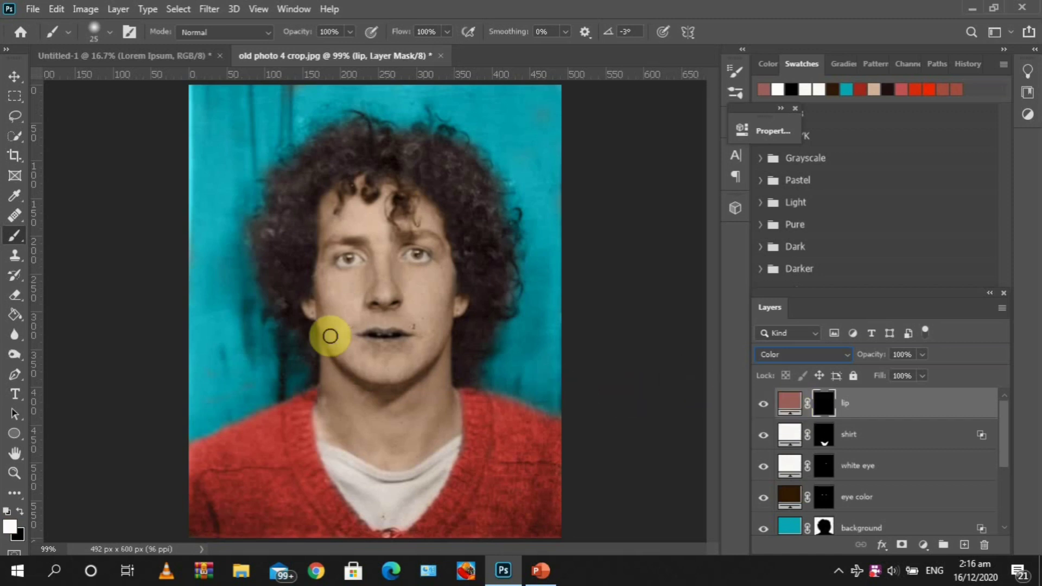
{"action": "right_click", "coordinate": [14, 235]}
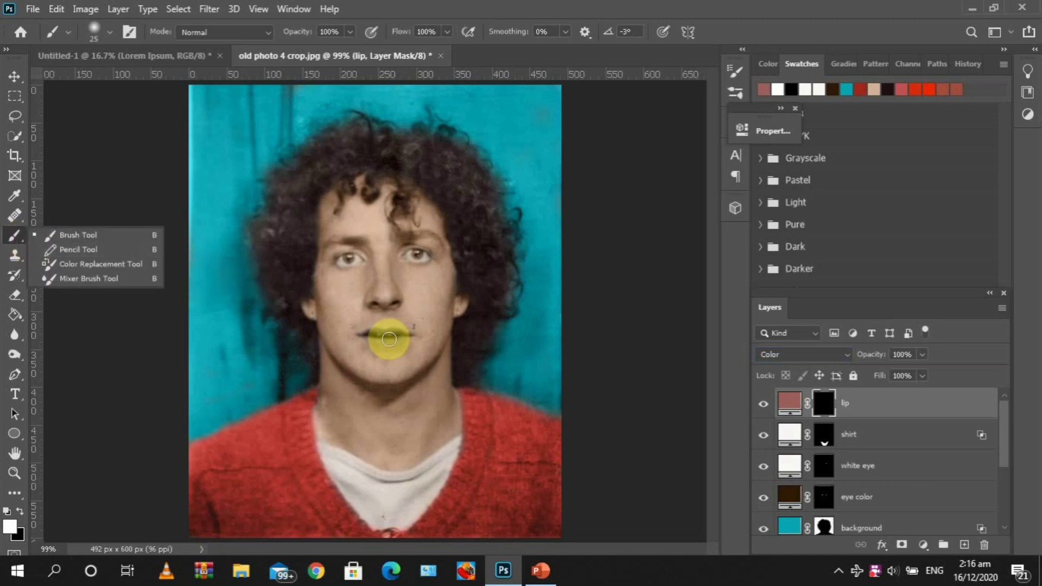
{"action": "left_click", "coordinate": [116, 237]}
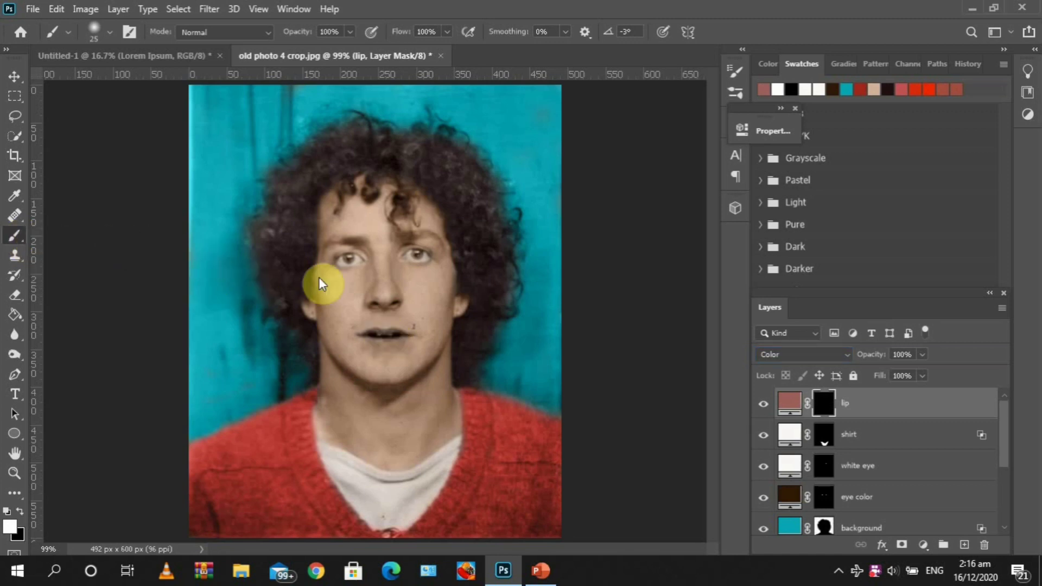
{"action": "key", "text": "ctrl+plus"}
{"action": "key", "text": "ctrl+plus"}
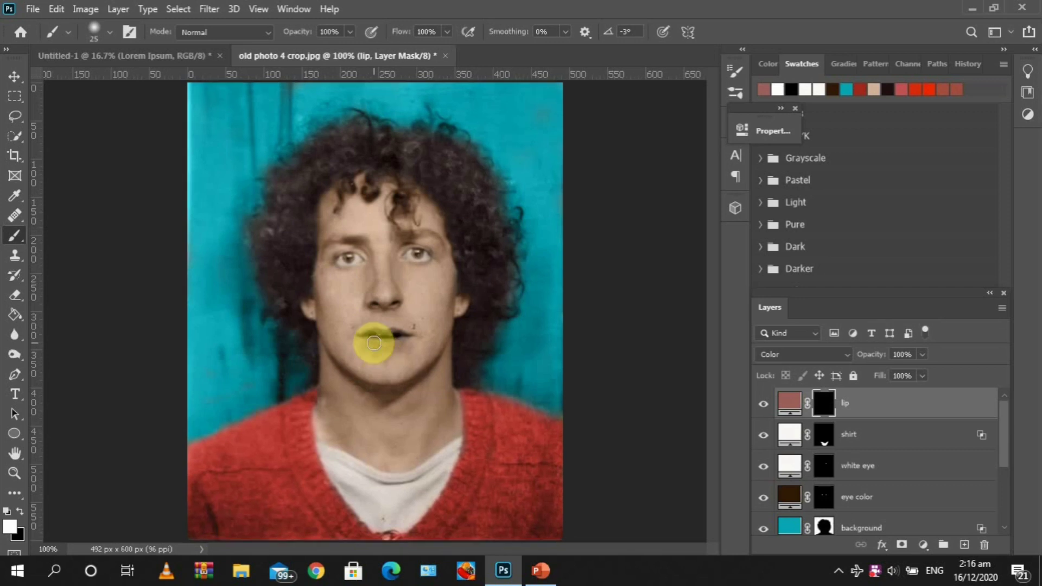
{"action": "key", "text": "ctrl+plus"}
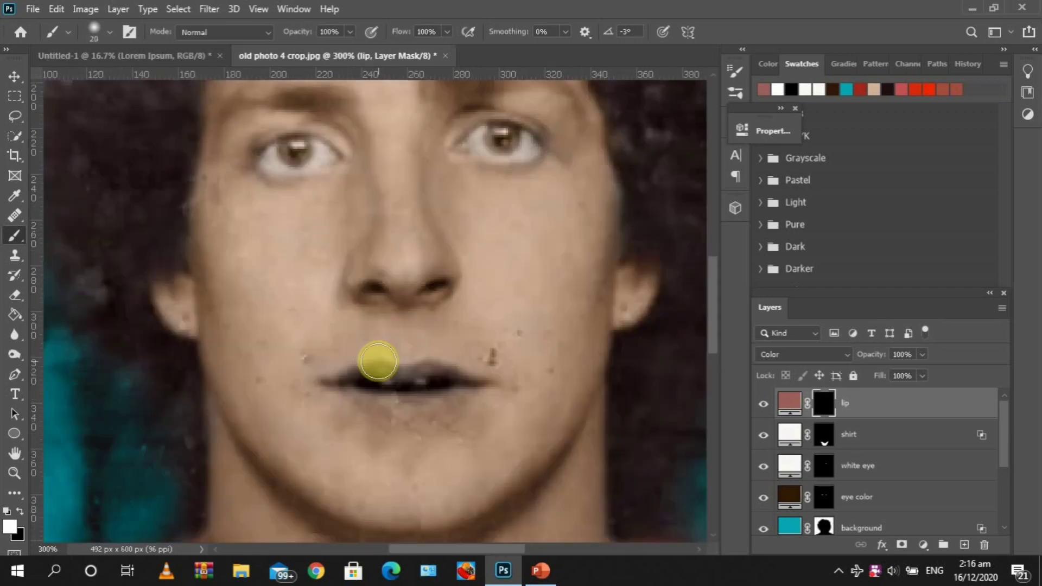
{"action": "mouse_move", "coordinate": [378, 364]}
{"action": "left_mouse_down"}
{"action": "mouse_move", "coordinate": [355, 377]}
{"action": "mouse_move", "coordinate": [437, 370]}
{"action": "mouse_move", "coordinate": [472, 388]}
{"action": "mouse_move", "coordinate": [418, 405]}
{"action": "mouse_move", "coordinate": [354, 388]}
{"action": "mouse_move", "coordinate": [403, 408]}
{"action": "mouse_move", "coordinate": [461, 391]}
{"action": "mouse_move", "coordinate": [404, 410]}
{"action": "mouse_move", "coordinate": [336, 386]}
{"action": "mouse_move", "coordinate": [345, 376]}
{"action": "mouse_move", "coordinate": [335, 381]}
{"action": "mouse_move", "coordinate": [436, 392]}
{"action": "mouse_move", "coordinate": [379, 365]}
{"action": "mouse_move", "coordinate": [431, 366]}
{"action": "mouse_move", "coordinate": [477, 384]}
{"action": "left_mouse_up"}
{"action": "key", "text": "ctrl+0"}
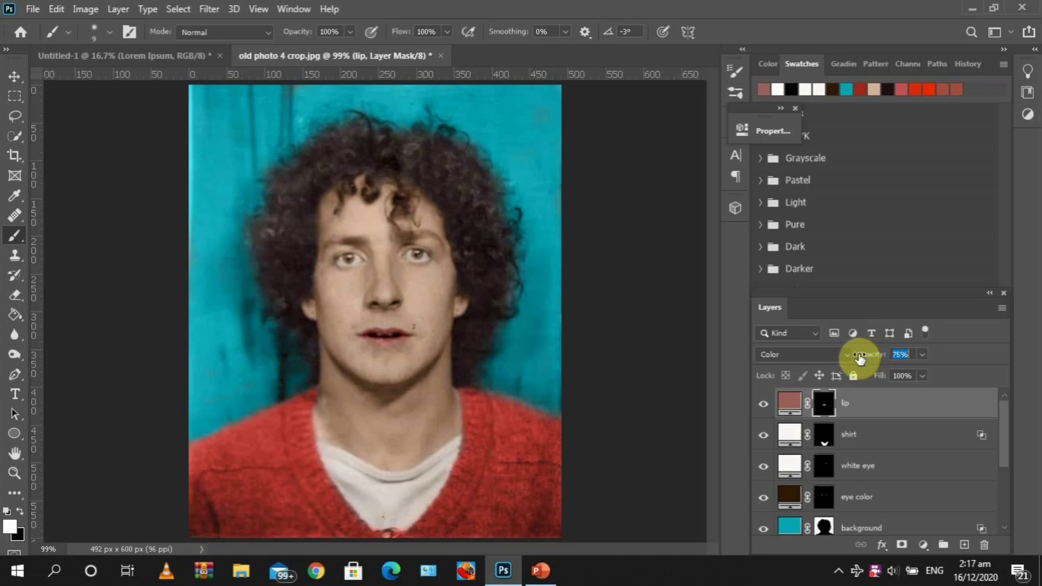
{"action": "left_click_drag", "start_coordinate": [857, 360], "coordinate": [859, 360]}
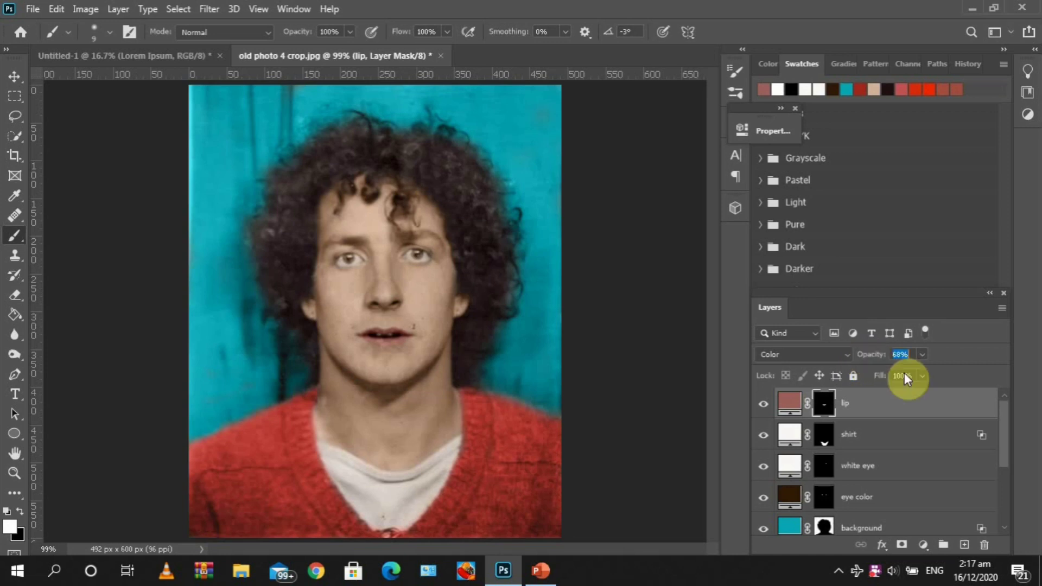
{"action": "left_click", "coordinate": [945, 405]}
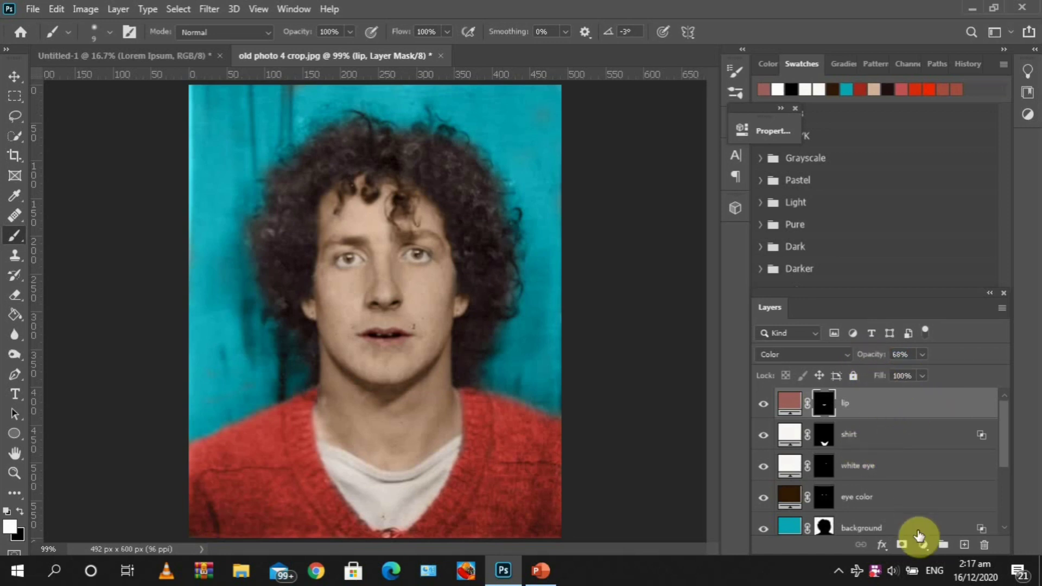
Step: Add a solid colour fill layer of #1f1e1e above the lip layer
{"action": "left_click", "coordinate": [921, 547]}
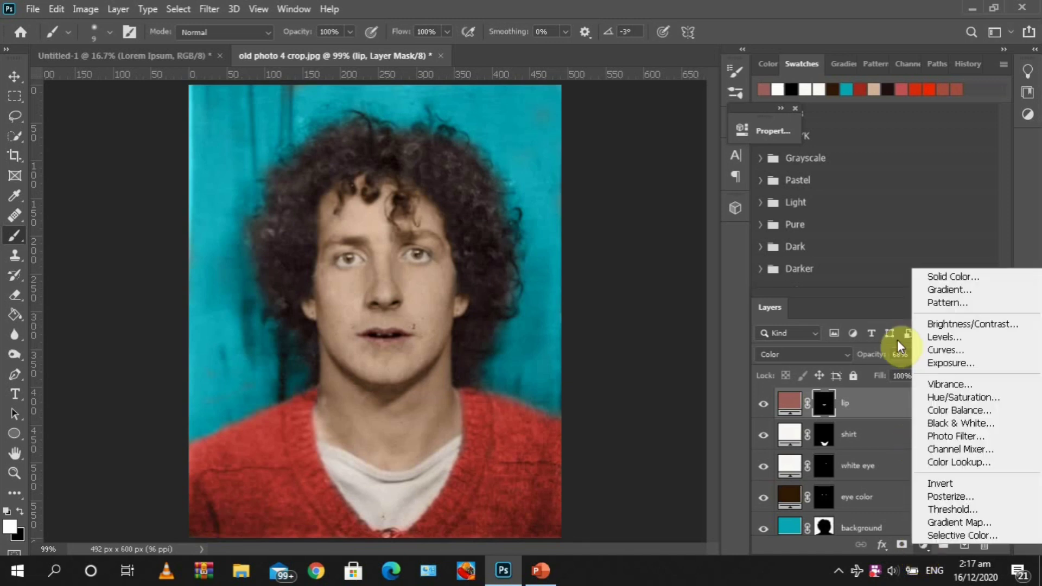
{"action": "left_click", "coordinate": [936, 274]}
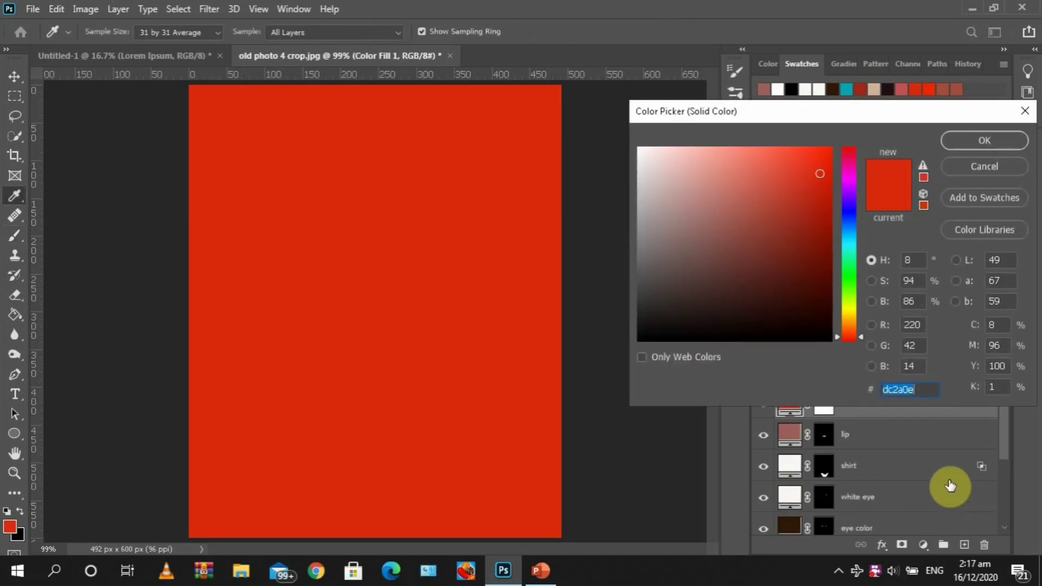
{"action": "type", "text": "1f"}
{"action": "left_click", "coordinate": [908, 390]}
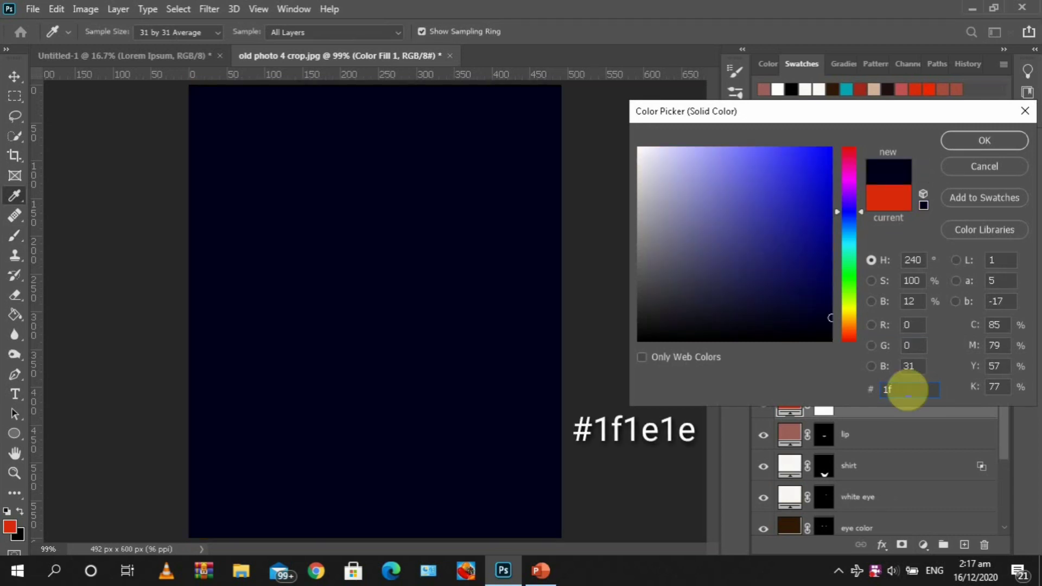
{"action": "type", "text": "1e1e"}
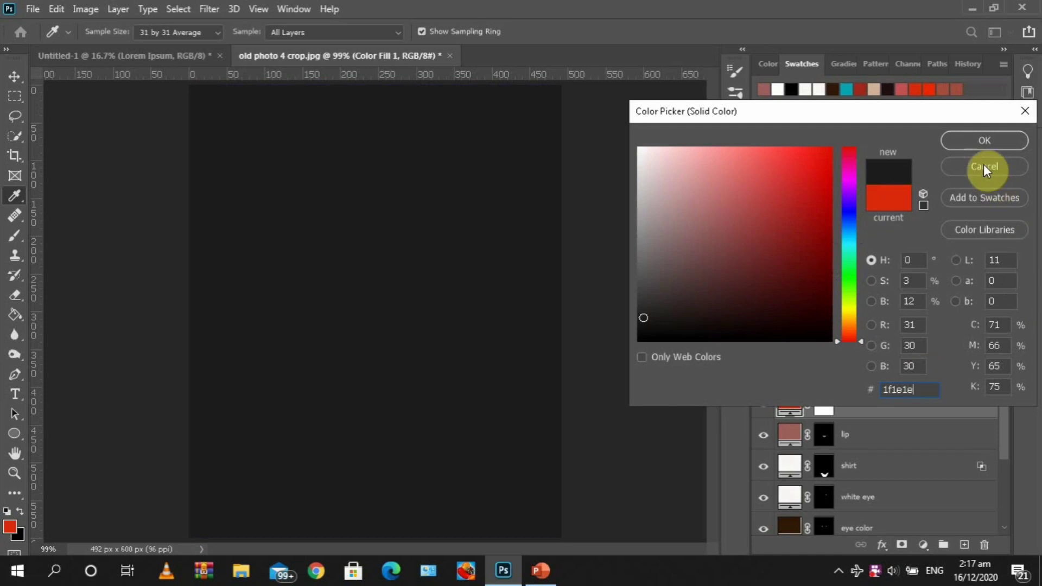
{"action": "left_click", "coordinate": [981, 143]}
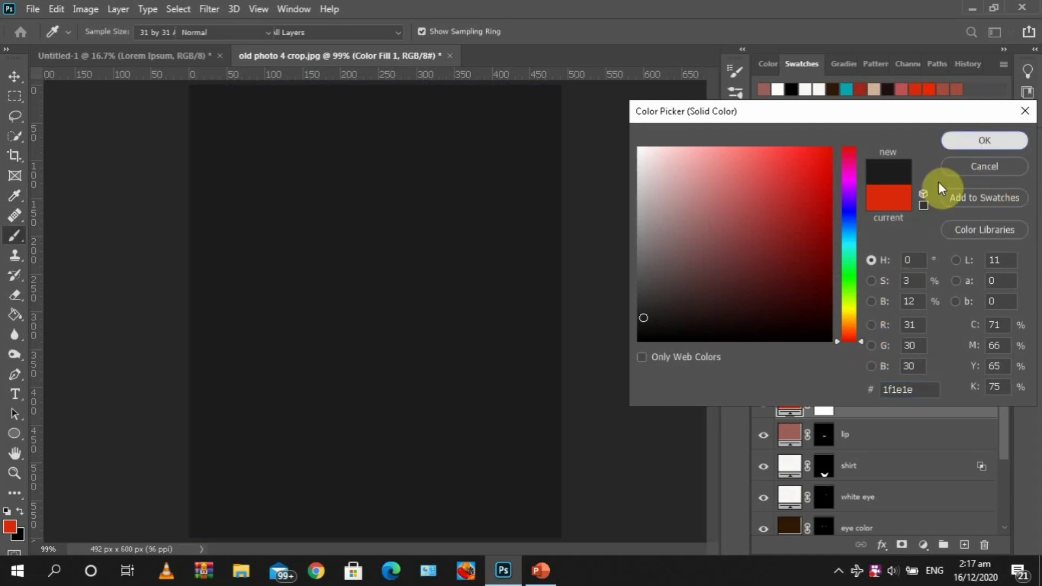
Step: Set the #1f1e1e fill's blend mode to Subtract and invert its mask to black
{"action": "left_click", "coordinate": [836, 356]}
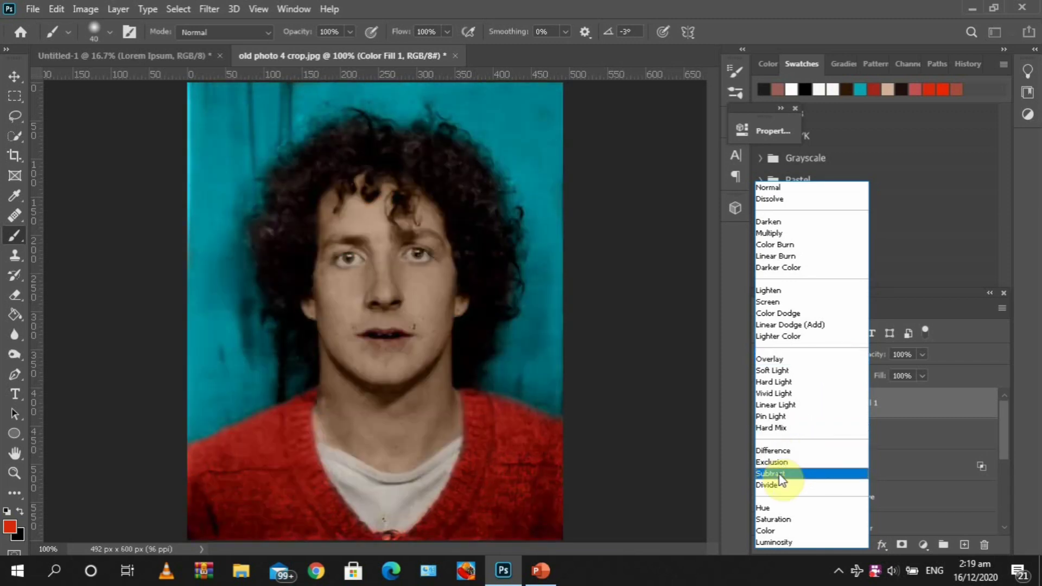
{"action": "left_click", "coordinate": [780, 475]}
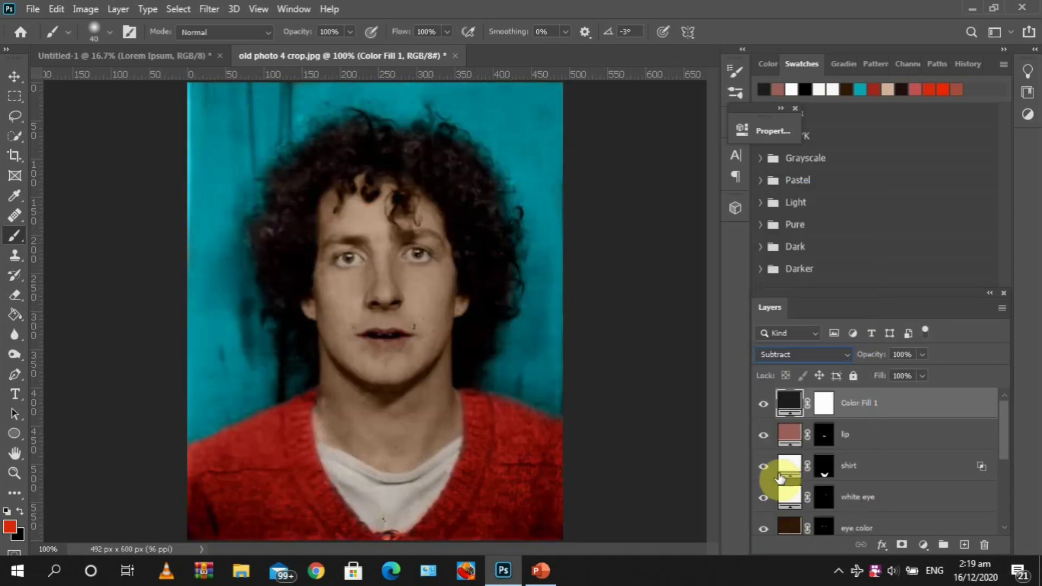
{"action": "left_click", "coordinate": [825, 407]}
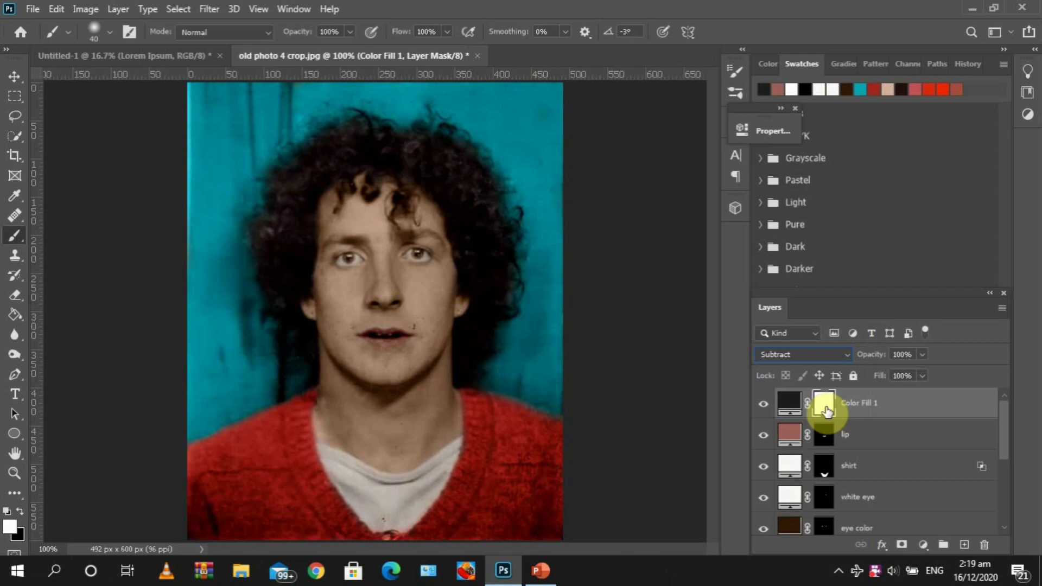
{"action": "key", "text": "ctrl+i"}
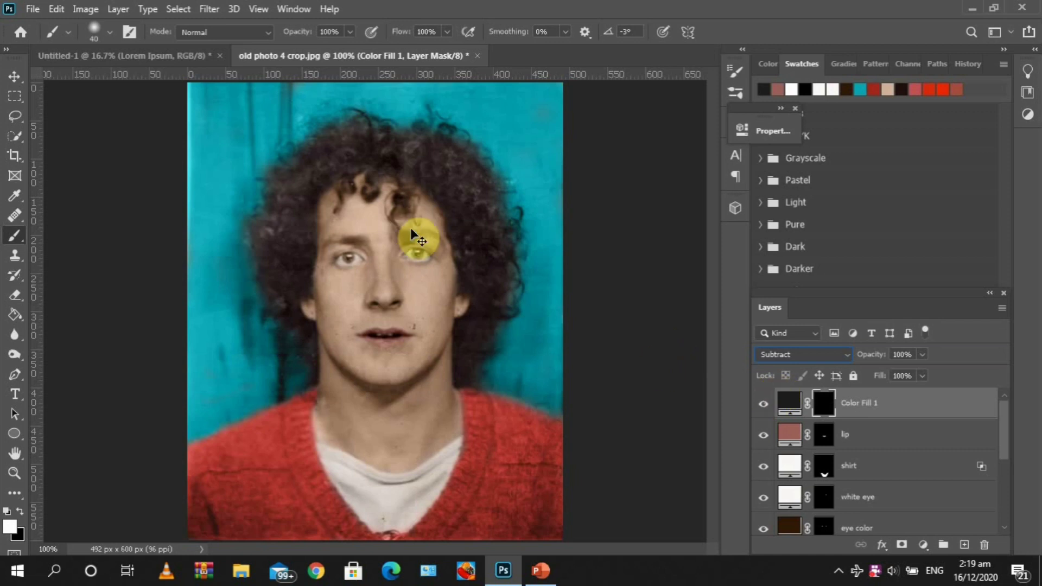
Step: Paint the #1f1e1e fill's mask white over all of the curly hair with the Brush tool
{"action": "right_click", "coordinate": [25, 236]}
{"action": "left_click", "coordinate": [64, 233]}
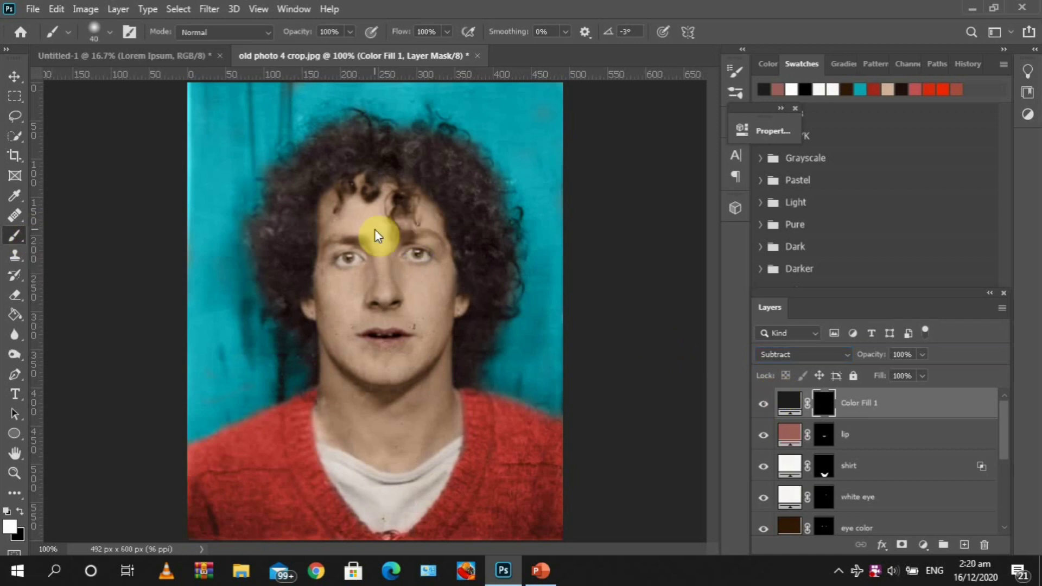
{"action": "key", "text": "ctrl+plus"}
{"action": "key", "text": "ctrl+plus"}
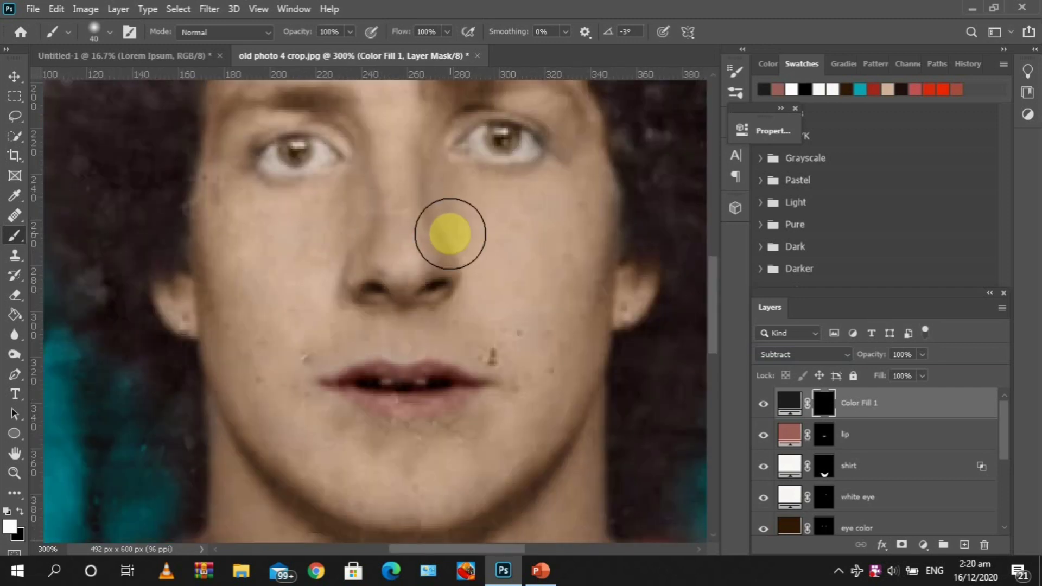
{"action": "key", "text": "ctrl+minus"}
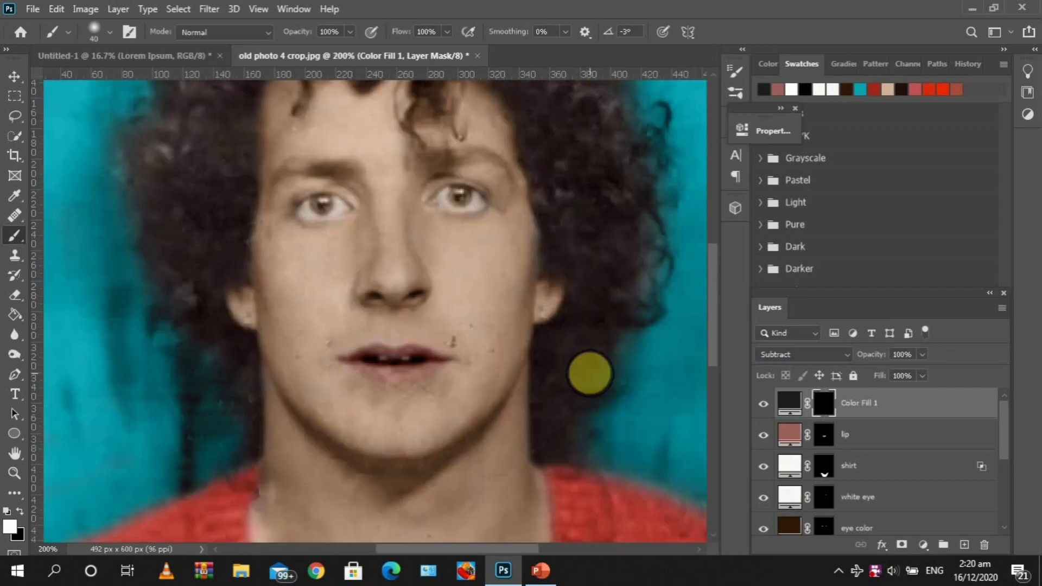
{"action": "mouse_move", "coordinate": [588, 373]}
{"action": "left_mouse_down"}
{"action": "mouse_move", "coordinate": [570, 419]}
{"action": "mouse_move", "coordinate": [556, 368]}
{"action": "mouse_move", "coordinate": [552, 442]}
{"action": "mouse_move", "coordinate": [600, 301]}
{"action": "mouse_move", "coordinate": [599, 310]}
{"action": "mouse_move", "coordinate": [560, 205]}
{"action": "mouse_move", "coordinate": [589, 122]}
{"action": "mouse_move", "coordinate": [605, 289]}
{"action": "mouse_move", "coordinate": [613, 196]}
{"action": "left_mouse_up"}
{"action": "scroll", "coordinate": [706, 301], "scroll_direction": "up", "scroll_amount": 5}
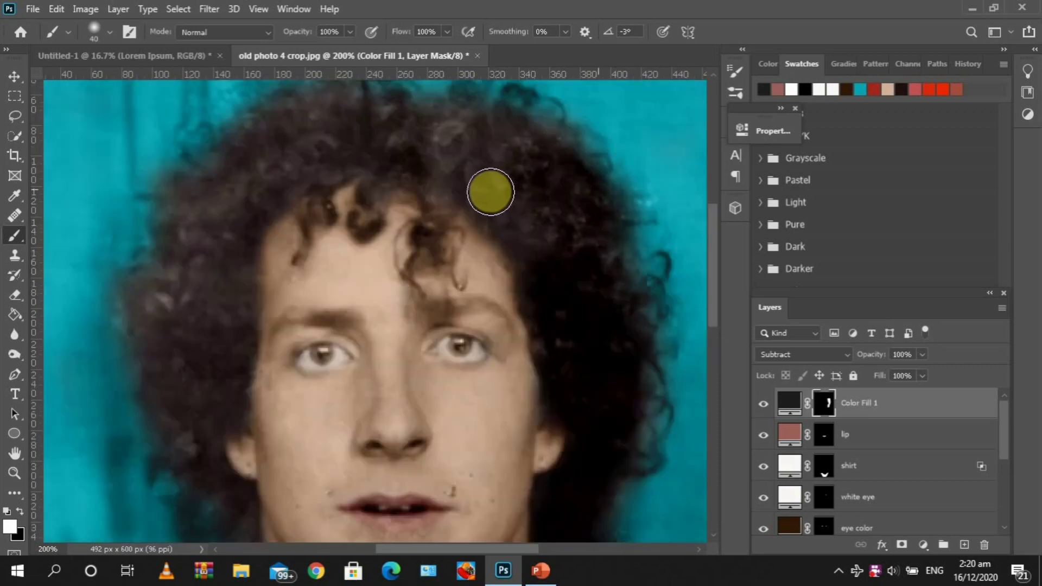
{"action": "mouse_move", "coordinate": [481, 209]}
{"action": "left_mouse_down"}
{"action": "mouse_move", "coordinate": [455, 143]}
{"action": "mouse_move", "coordinate": [484, 130]}
{"action": "mouse_move", "coordinate": [463, 136]}
{"action": "mouse_move", "coordinate": [512, 199]}
{"action": "mouse_move", "coordinate": [421, 167]}
{"action": "mouse_move", "coordinate": [444, 188]}
{"action": "mouse_move", "coordinate": [422, 137]}
{"action": "mouse_move", "coordinate": [455, 137]}
{"action": "mouse_move", "coordinate": [390, 131]}
{"action": "mouse_move", "coordinate": [454, 139]}
{"action": "mouse_move", "coordinate": [455, 170]}
{"action": "left_mouse_up"}
{"action": "mouse_move", "coordinate": [407, 121]}
{"action": "left_mouse_down"}
{"action": "mouse_move", "coordinate": [309, 172]}
{"action": "mouse_move", "coordinate": [391, 199]}
{"action": "mouse_move", "coordinate": [430, 247]}
{"action": "mouse_move", "coordinate": [440, 221]}
{"action": "left_mouse_up"}
{"action": "mouse_move", "coordinate": [441, 221]}
{"action": "left_mouse_down"}
{"action": "mouse_move", "coordinate": [309, 232]}
{"action": "mouse_move", "coordinate": [253, 192]}
{"action": "mouse_move", "coordinate": [365, 115]}
{"action": "mouse_move", "coordinate": [319, 111]}
{"action": "mouse_move", "coordinate": [260, 136]}
{"action": "mouse_move", "coordinate": [198, 238]}
{"action": "mouse_move", "coordinate": [194, 214]}
{"action": "left_mouse_up"}
{"action": "mouse_move", "coordinate": [247, 240]}
{"action": "left_mouse_down"}
{"action": "mouse_move", "coordinate": [226, 337]}
{"action": "mouse_move", "coordinate": [181, 270]}
{"action": "mouse_move", "coordinate": [207, 389]}
{"action": "mouse_move", "coordinate": [156, 351]}
{"action": "mouse_move", "coordinate": [226, 389]}
{"action": "mouse_move", "coordinate": [197, 430]}
{"action": "mouse_move", "coordinate": [227, 416]}
{"action": "mouse_move", "coordinate": [230, 426]}
{"action": "left_mouse_up"}
{"action": "scroll", "coordinate": [294, 404], "scroll_direction": "down", "scroll_amount": 3}
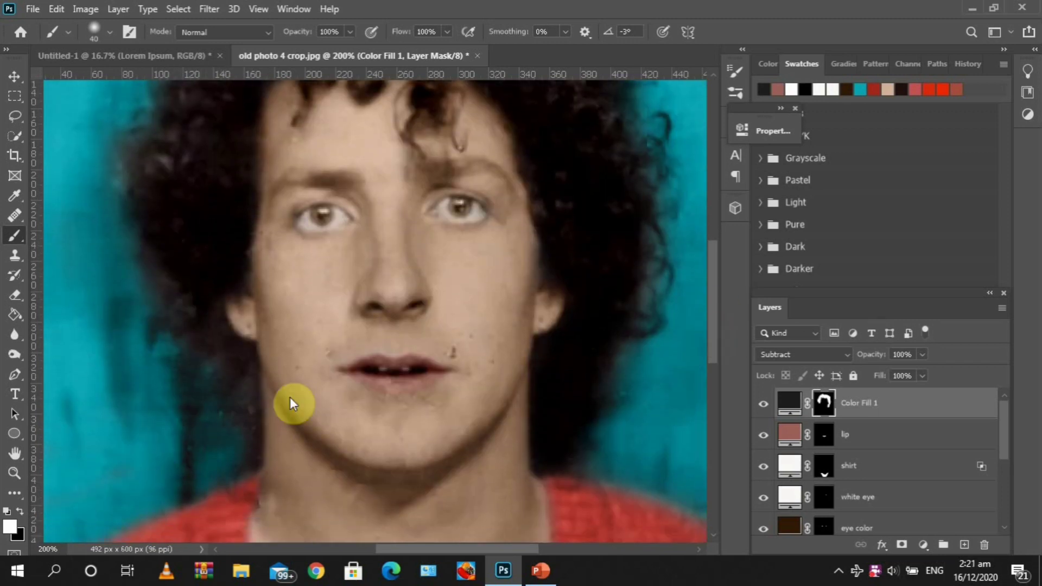
{"action": "mouse_move", "coordinate": [180, 300]}
{"action": "left_mouse_down"}
{"action": "mouse_move", "coordinate": [220, 368]}
{"action": "mouse_move", "coordinate": [209, 305]}
{"action": "mouse_move", "coordinate": [243, 441]}
{"action": "left_mouse_up"}
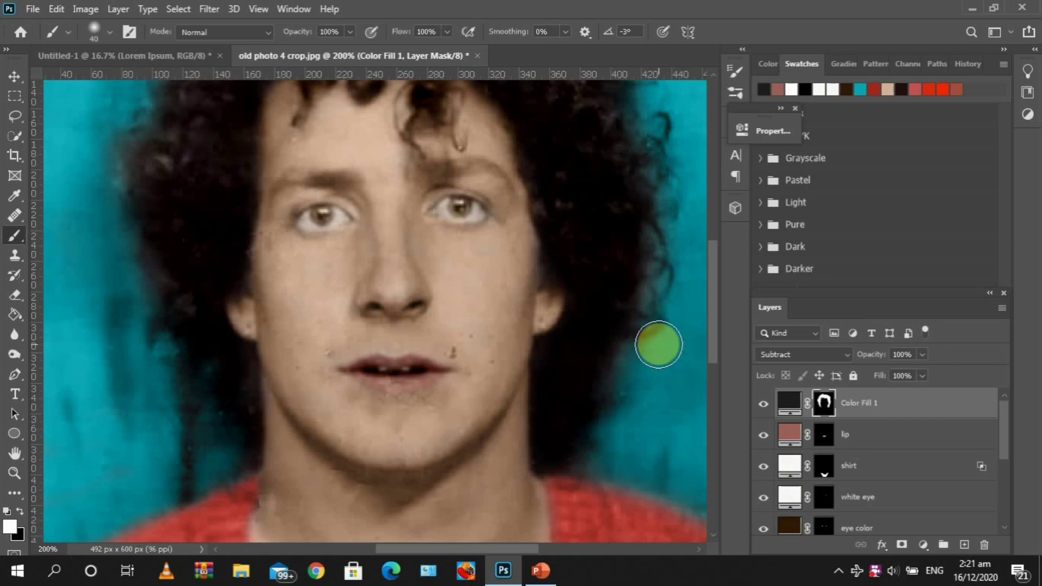
{"action": "scroll", "coordinate": [658, 347], "scroll_direction": "down", "scroll_amount": 5}
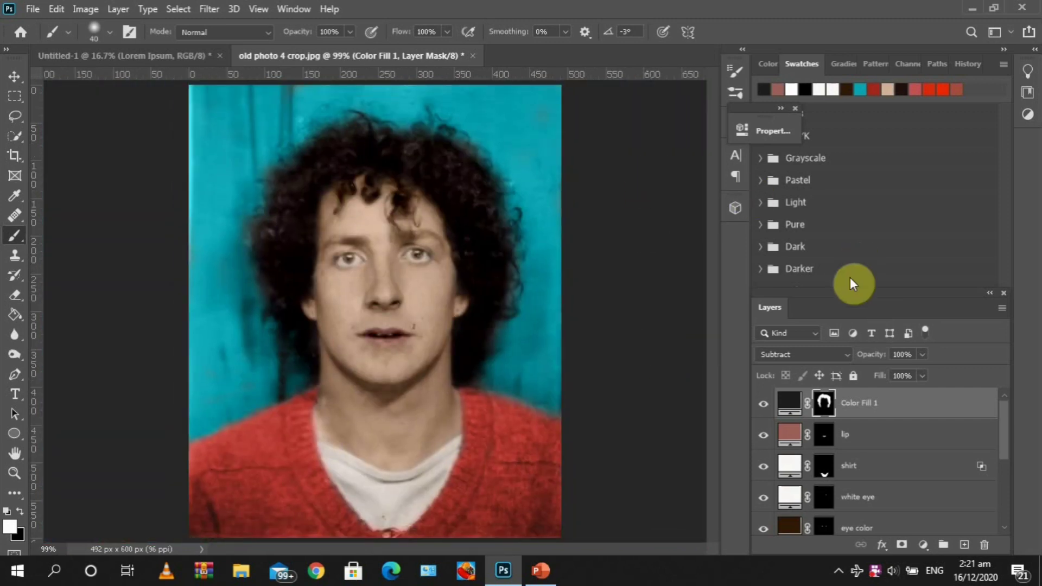
Step: Lower the dark hair fill's opacity to 65% and compare the hair with the layer hidden and shown
{"action": "left_click_drag", "start_coordinate": [877, 358], "coordinate": [857, 358]}
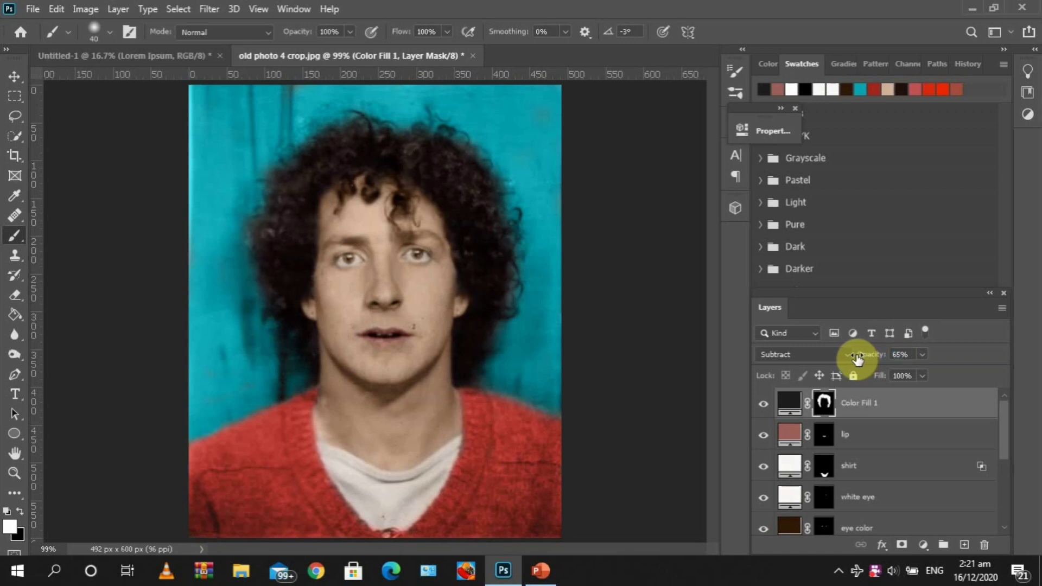
{"action": "left_click", "coordinate": [762, 408]}
{"action": "left_click", "coordinate": [762, 408]}
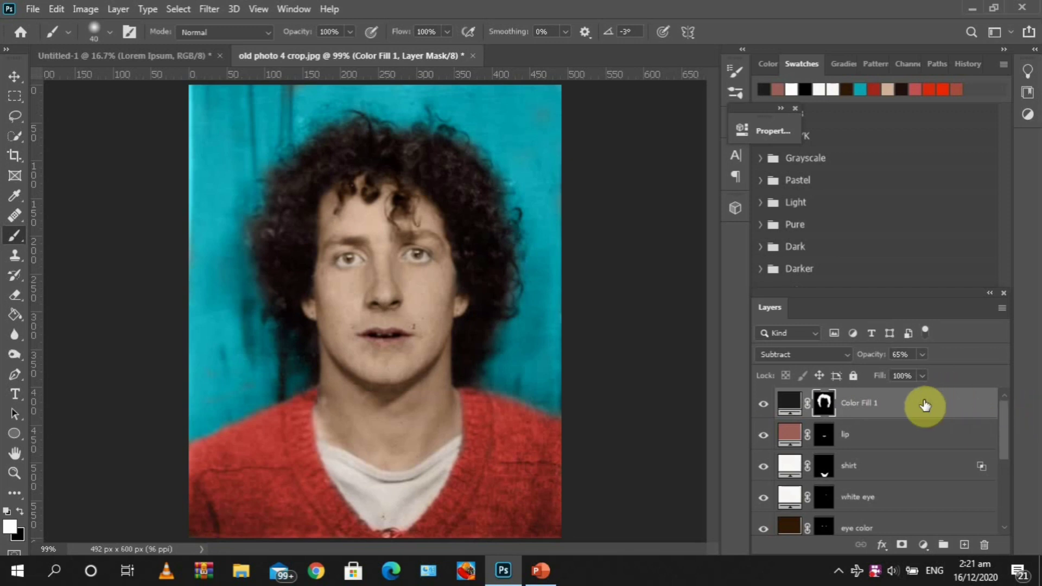
Step: Group the fill layers from the dark hair fill down to skin as "colorize", and toggle the group's visibility to compare
{"action": "left_click", "coordinate": [790, 402]}
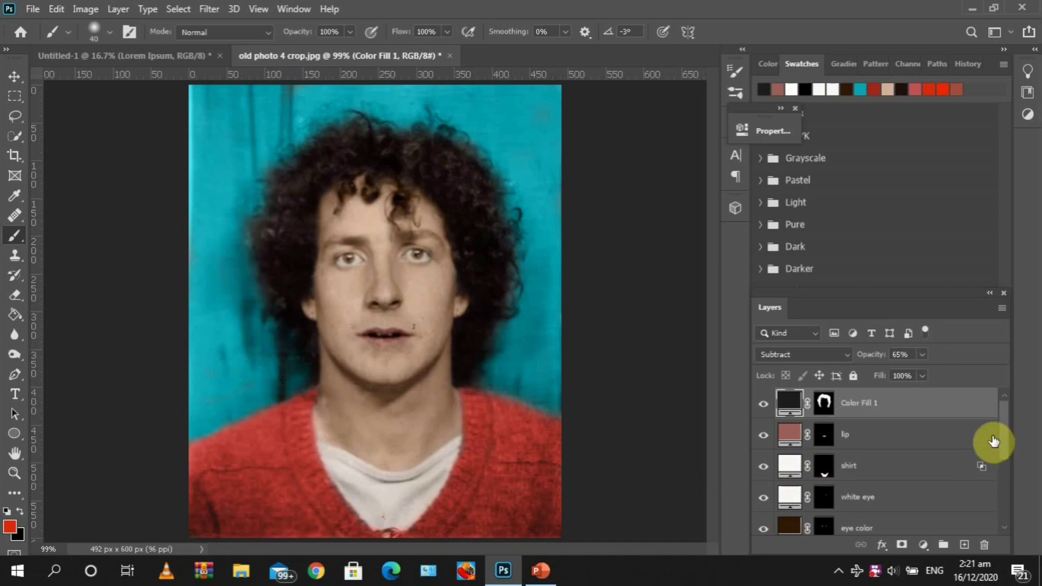
{"action": "left_click_drag", "start_coordinate": [1008, 432], "coordinate": [999, 510]}
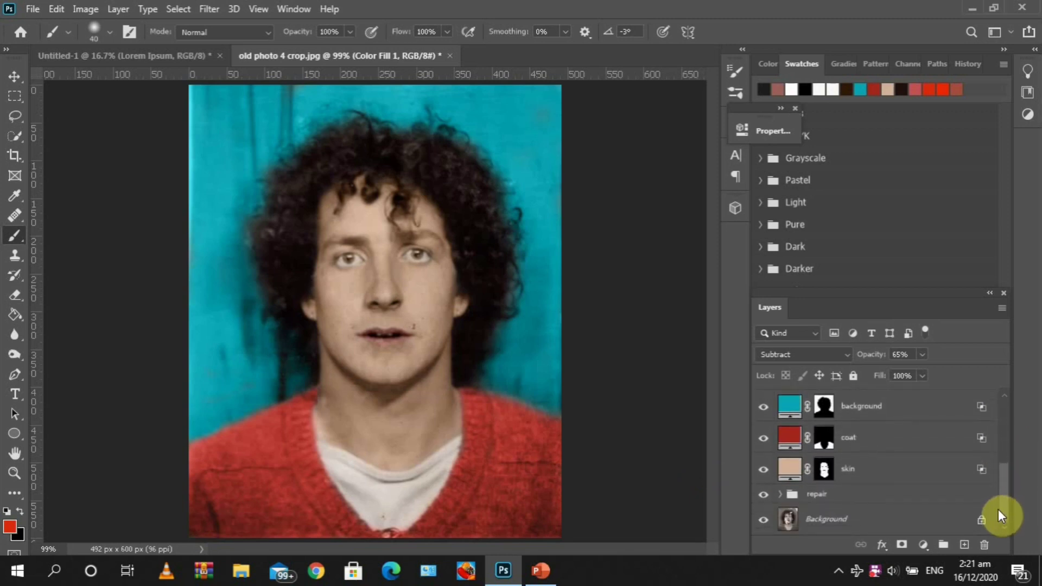
{"action": "left_click", "coordinate": [912, 477], "text": "shift"}
{"action": "key", "text": "ctrl+g"}
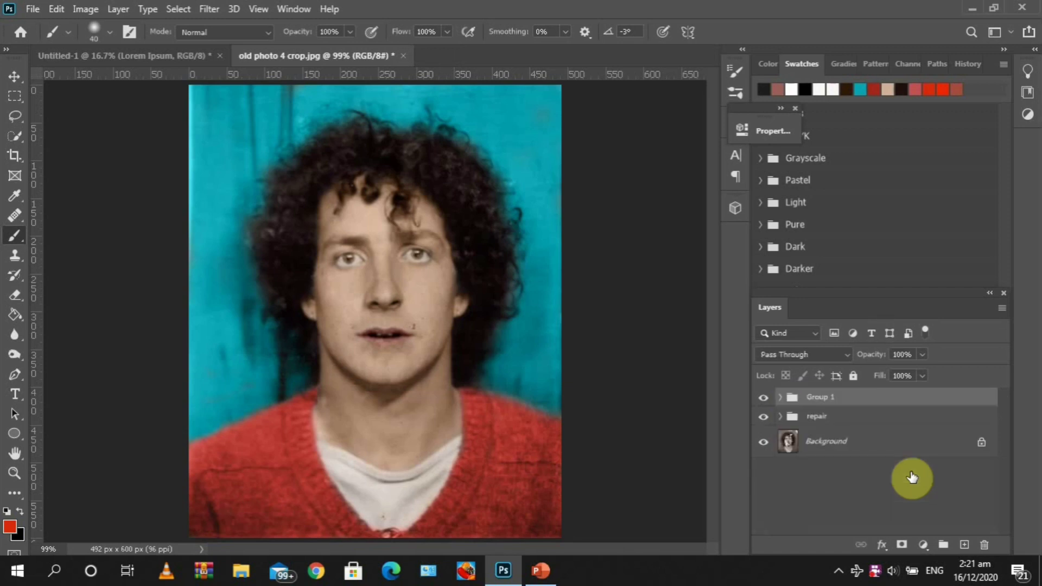
{"action": "double_click", "coordinate": [821, 398]}
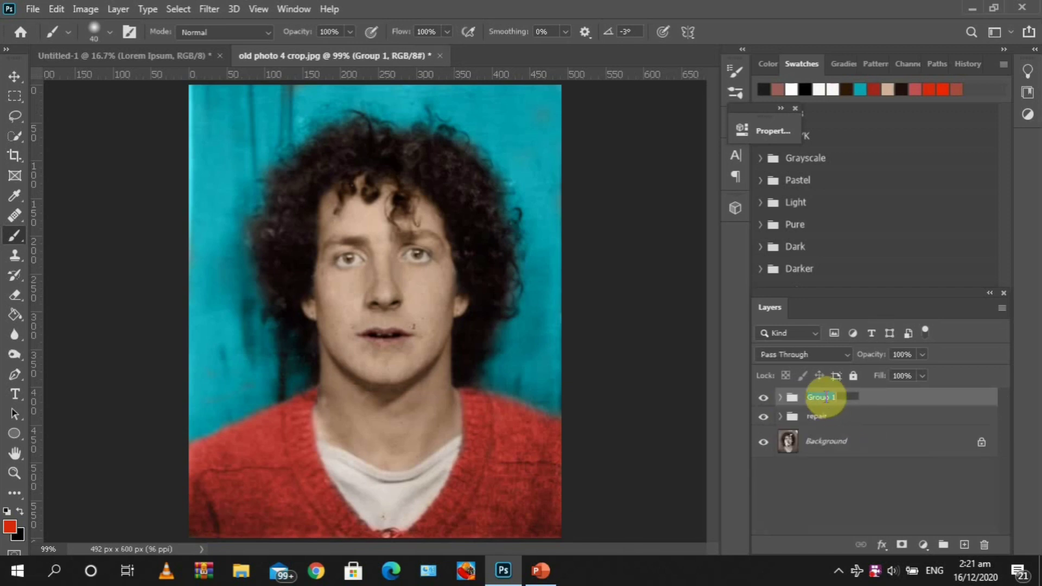
{"action": "type", "text": "colorize"}
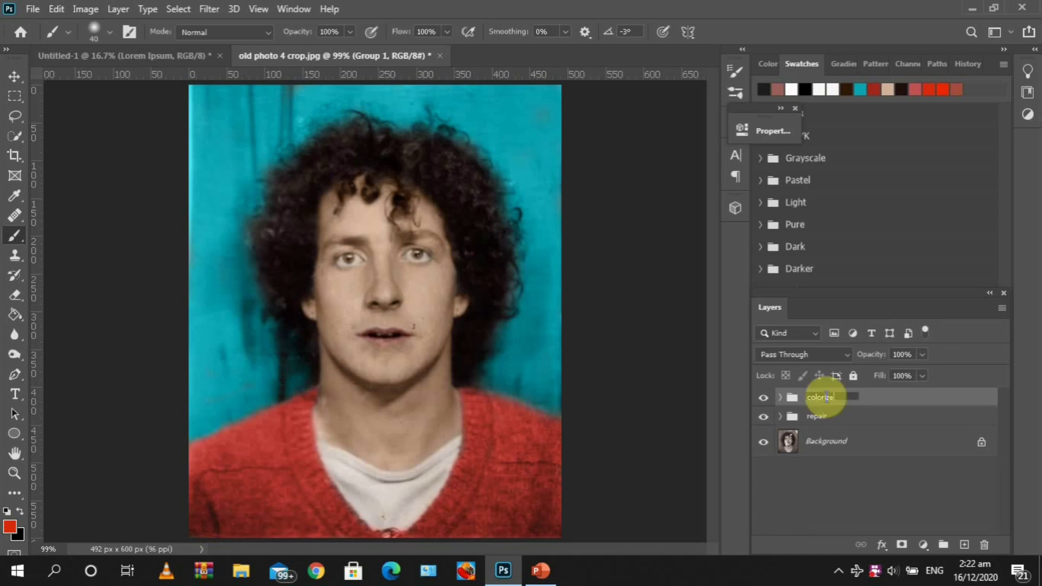
{"action": "key", "text": "Return"}
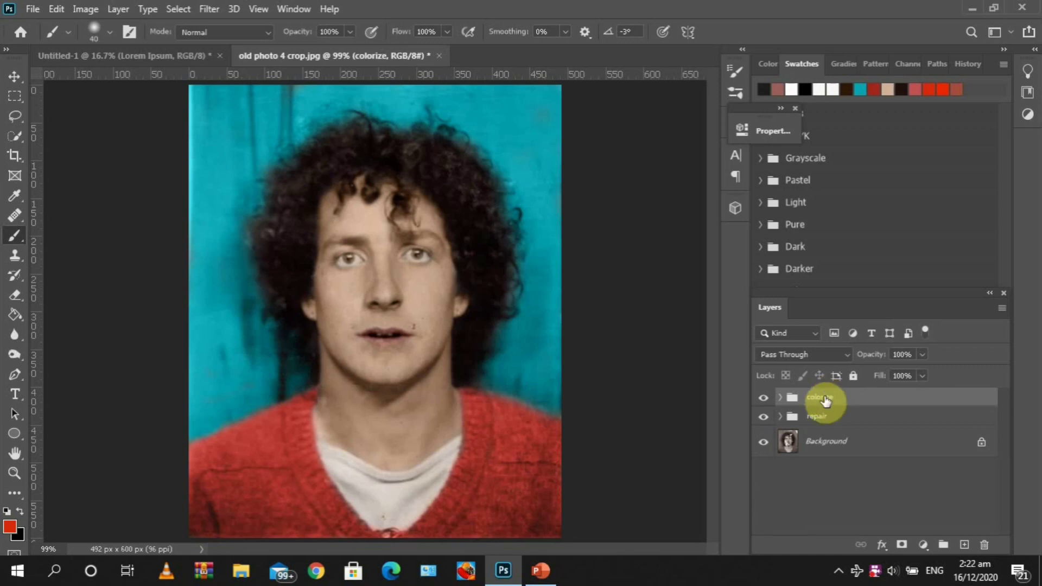
{"action": "left_click", "coordinate": [762, 399]}
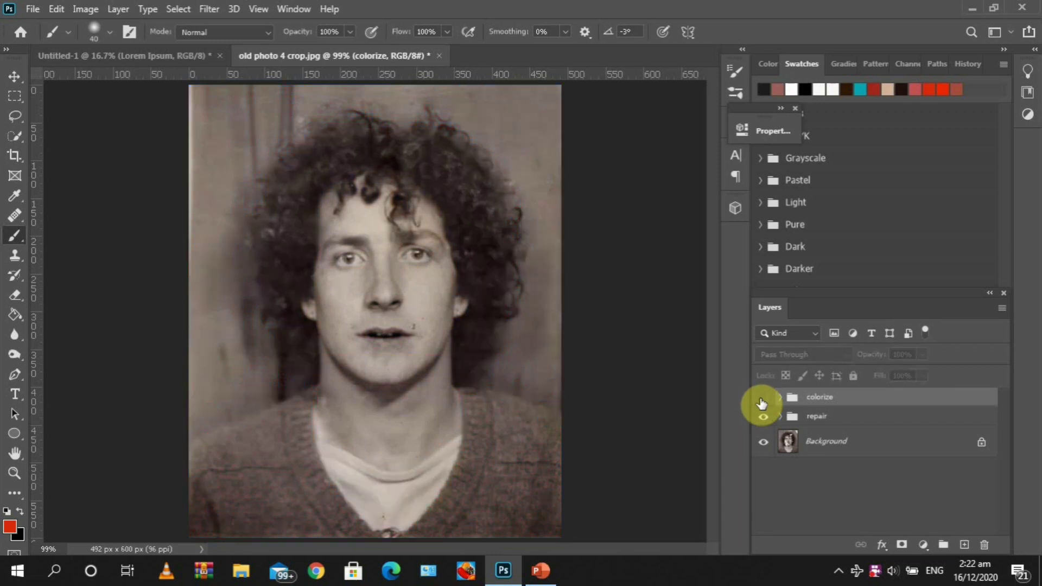
{"action": "left_click", "coordinate": [762, 400]}
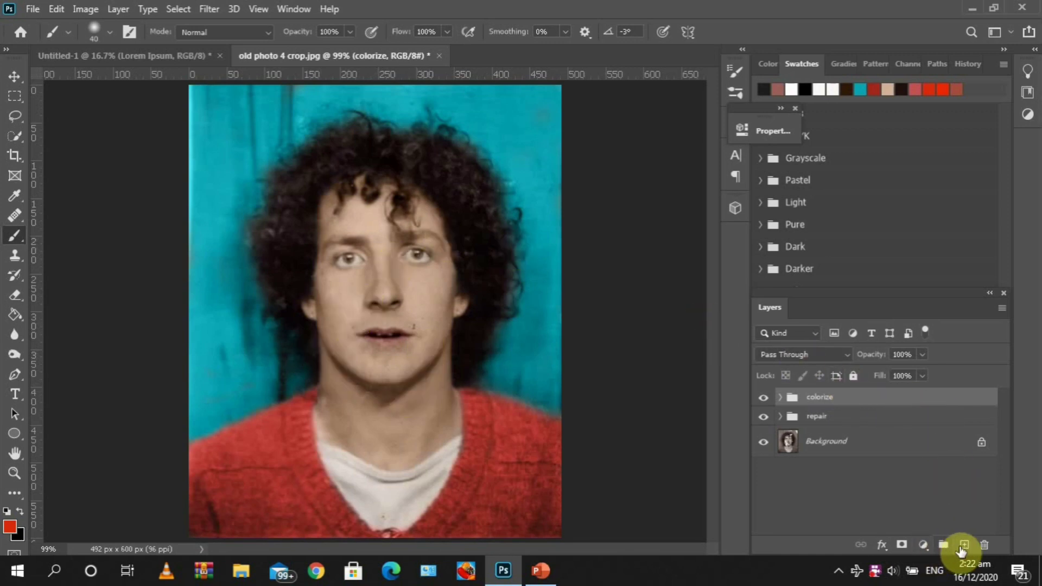
Step: Add a Levels adjustment layer above the colorize group with input levels of 13, 0.96 and 241
{"action": "left_click", "coordinate": [923, 545]}
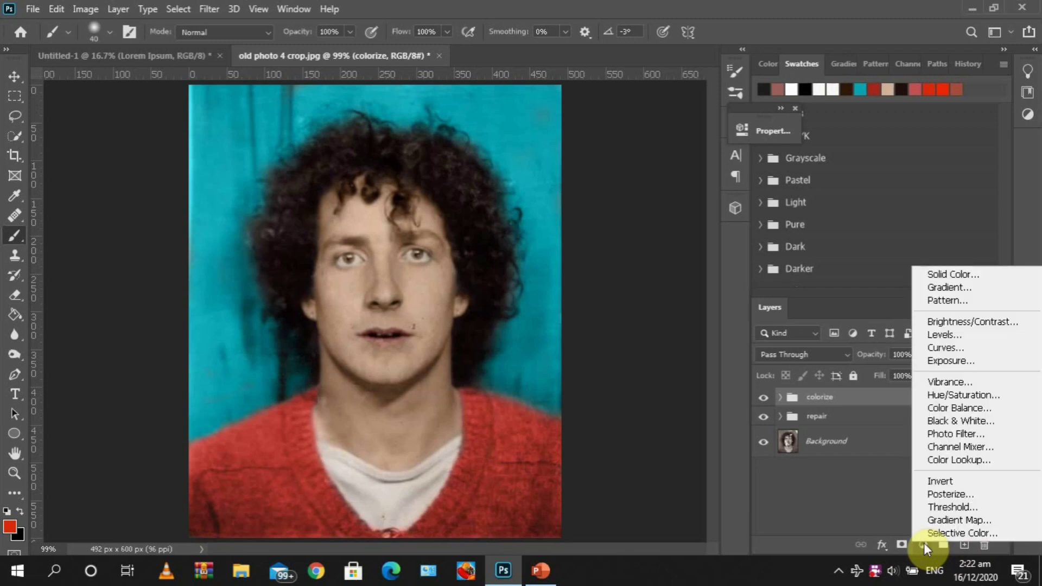
{"action": "left_click", "coordinate": [962, 336]}
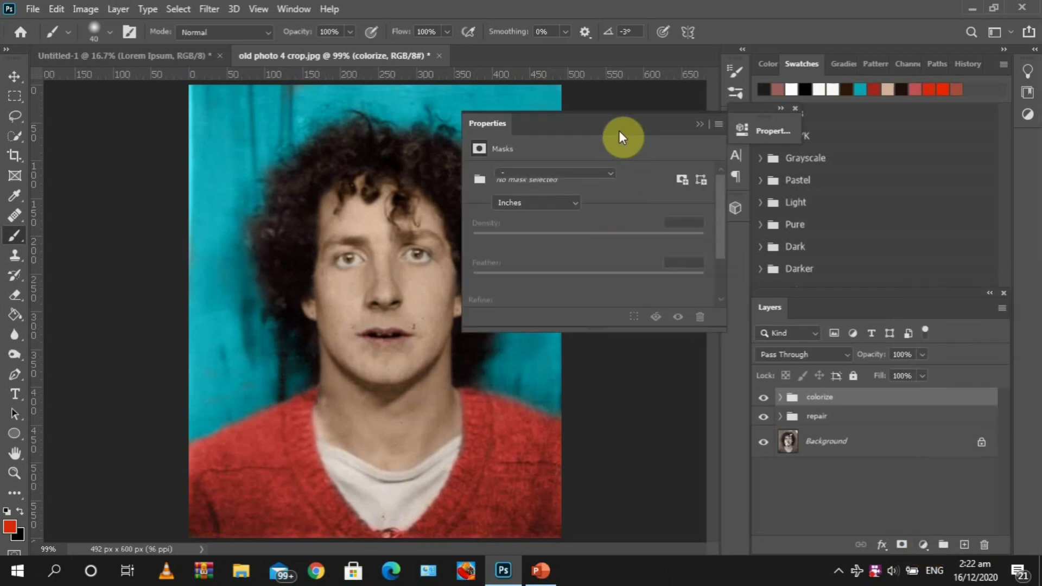
{"action": "left_click_drag", "start_coordinate": [655, 130], "coordinate": [696, 119]}
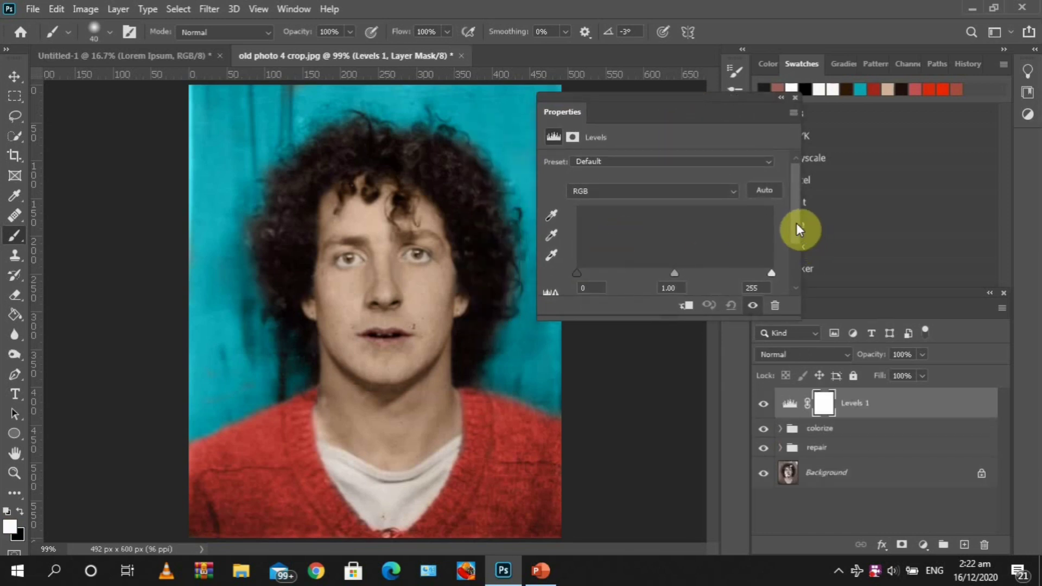
{"action": "left_click_drag", "start_coordinate": [796, 237], "coordinate": [774, 250]}
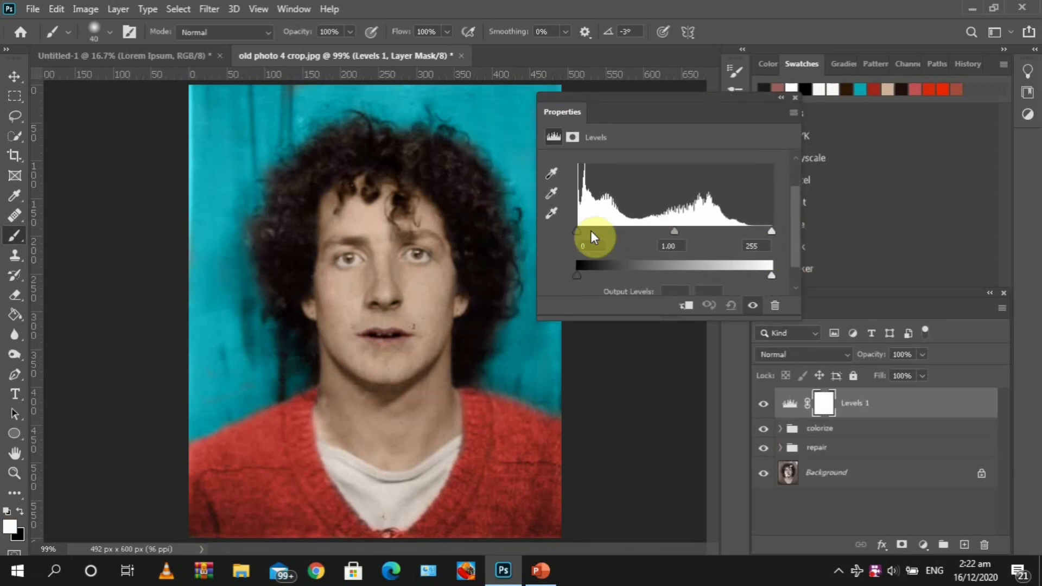
{"action": "left_click_drag", "start_coordinate": [578, 234], "coordinate": [589, 234]}
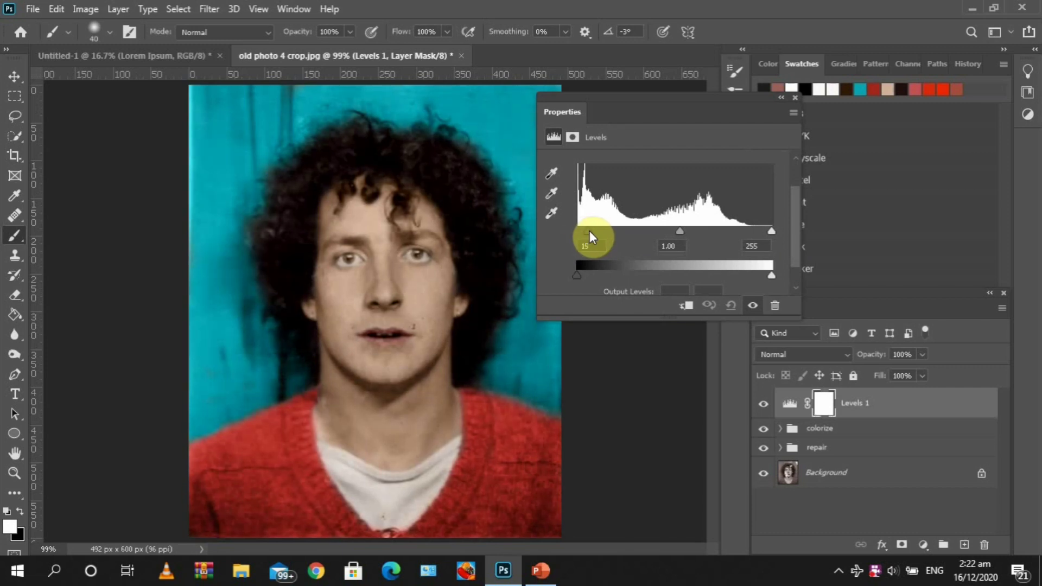
{"action": "left_click_drag", "start_coordinate": [681, 233], "coordinate": [668, 231]}
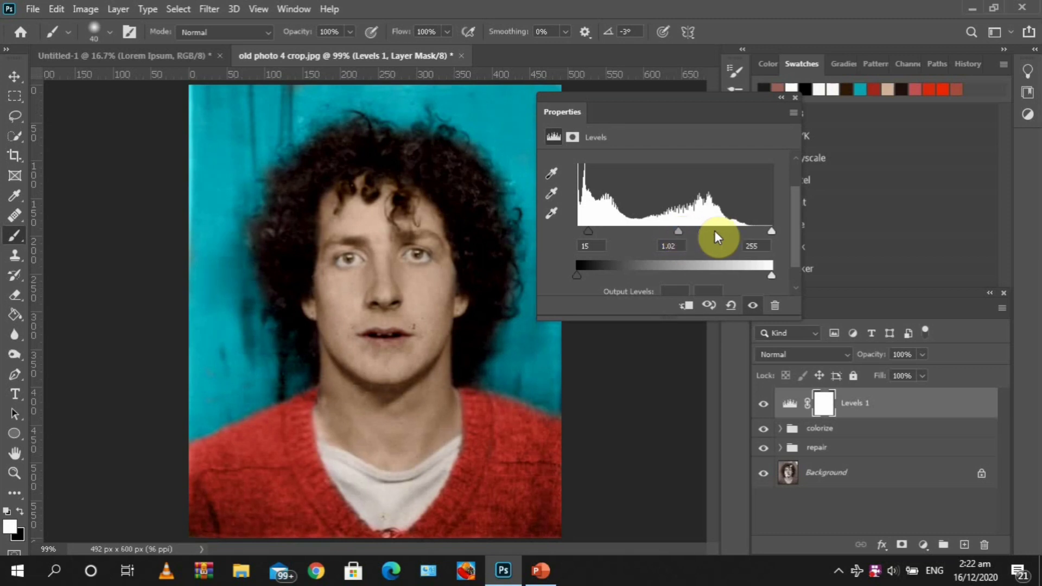
{"action": "left_click_drag", "start_coordinate": [771, 231], "coordinate": [762, 232]}
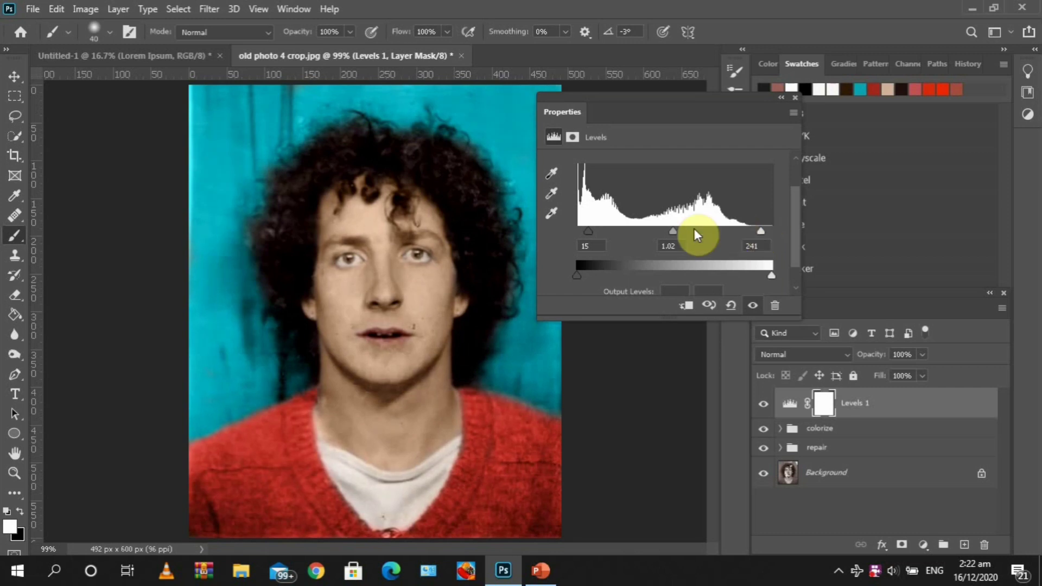
{"action": "left_click_drag", "start_coordinate": [672, 231], "coordinate": [684, 232]}
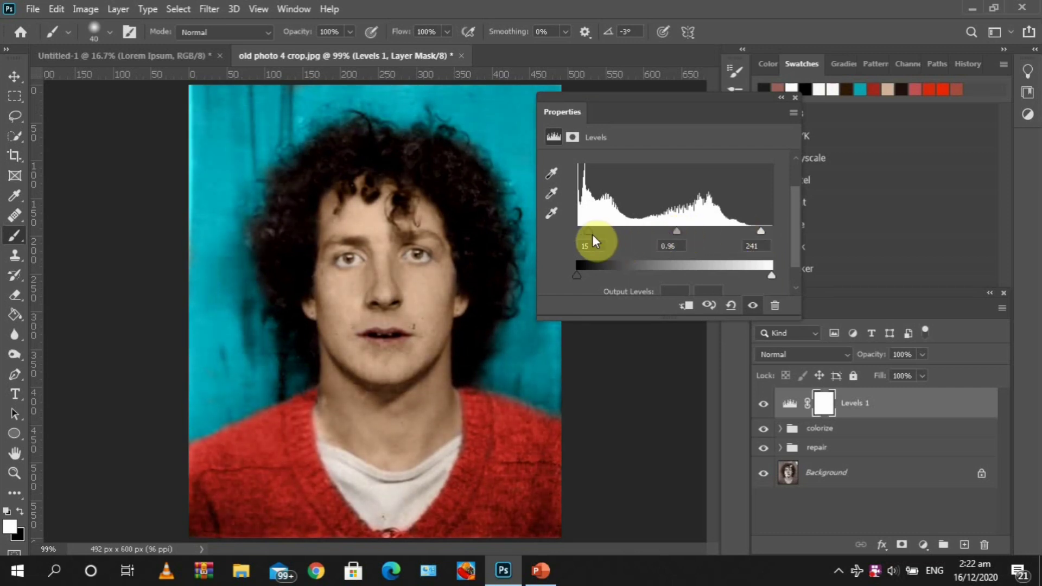
{"action": "left_click_drag", "start_coordinate": [591, 231], "coordinate": [588, 233]}
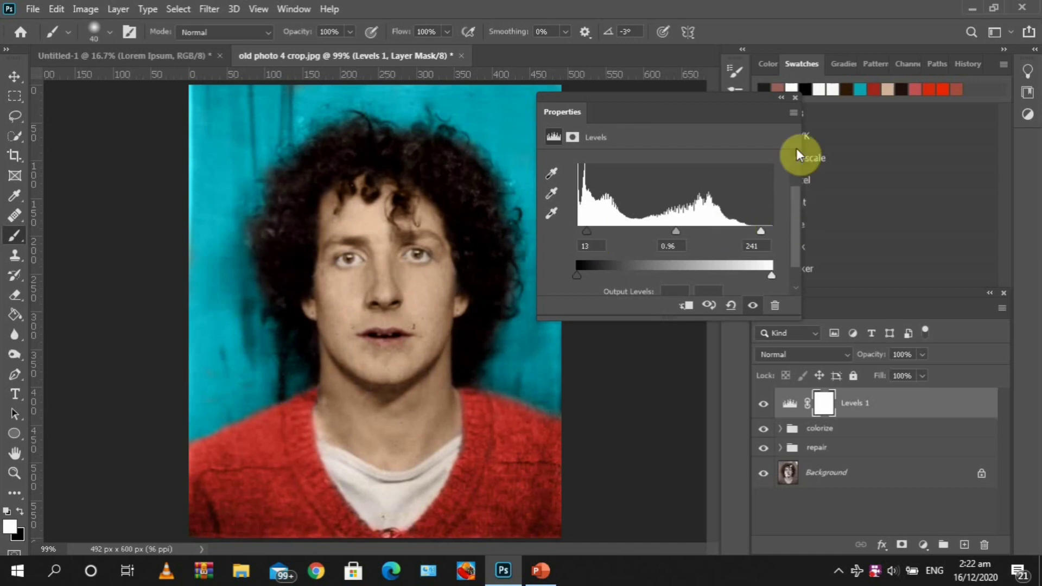
{"action": "left_click", "coordinate": [793, 98]}
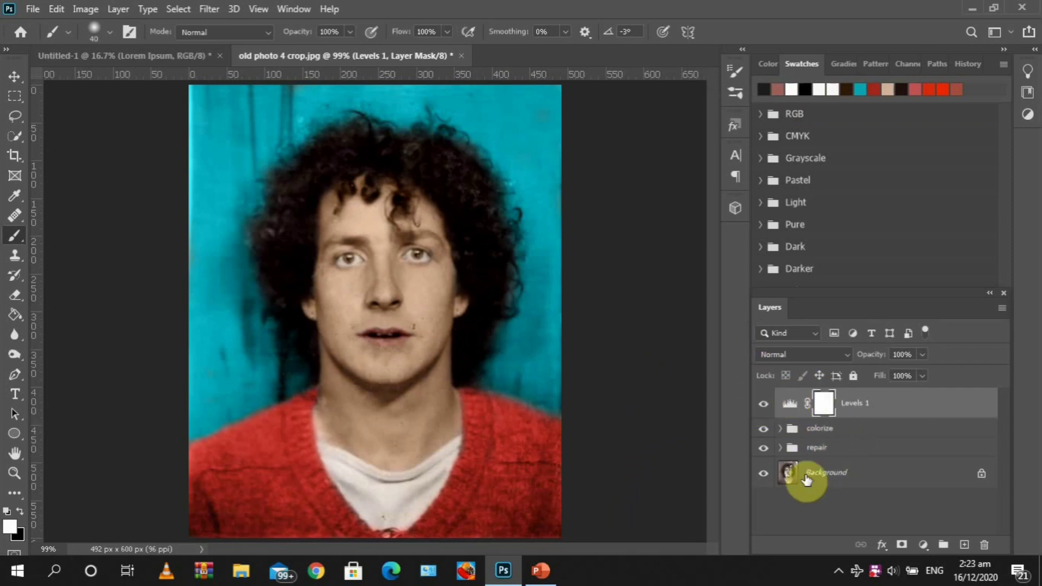
Step: Show only the original Background layer to compare the damaged photo with the result, and restore the other layers
{"action": "left_click", "coordinate": [765, 476], "text": "alt"}
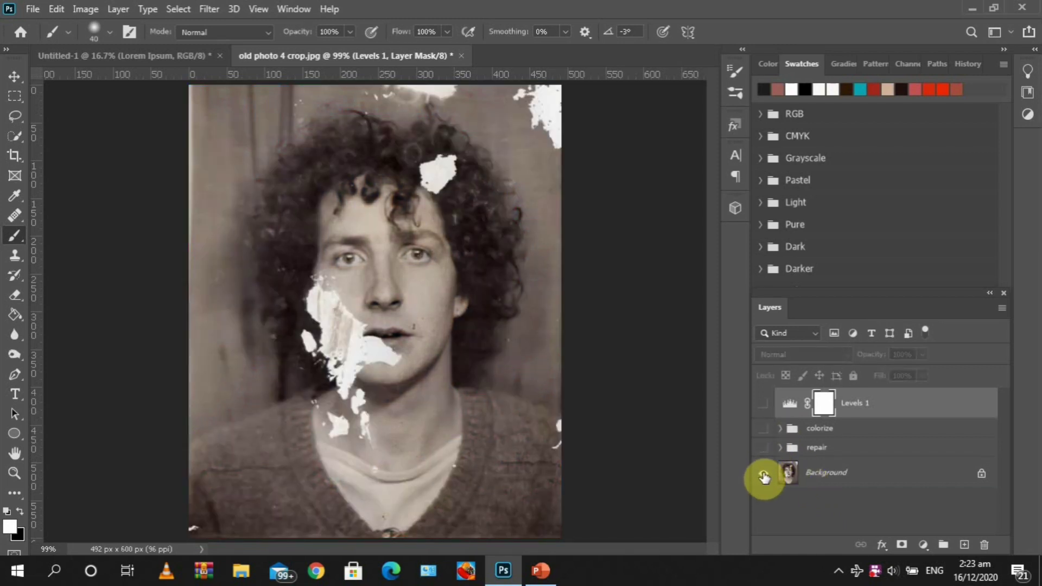
{"action": "left_click", "coordinate": [764, 476], "text": "alt"}
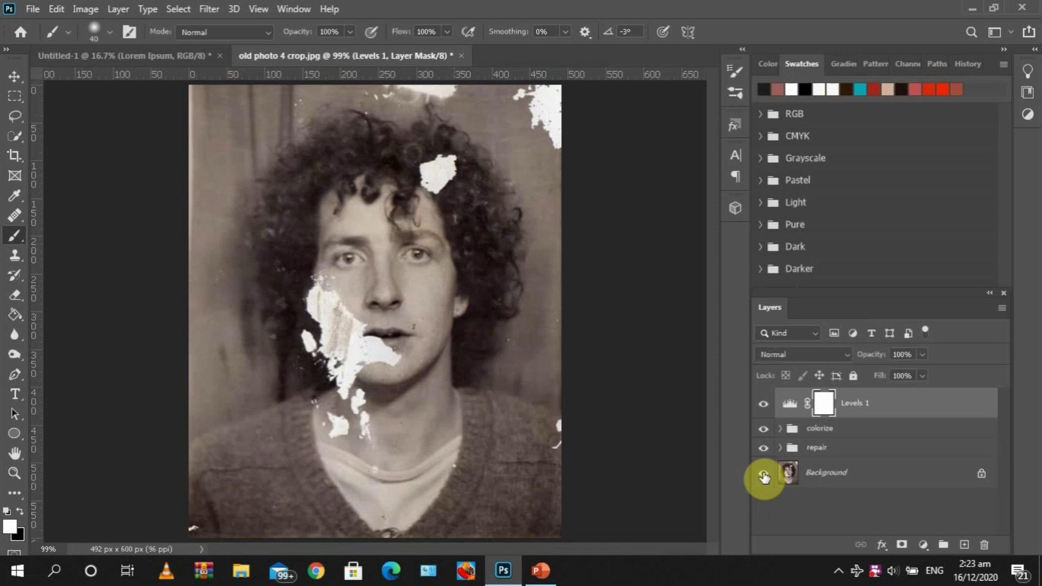